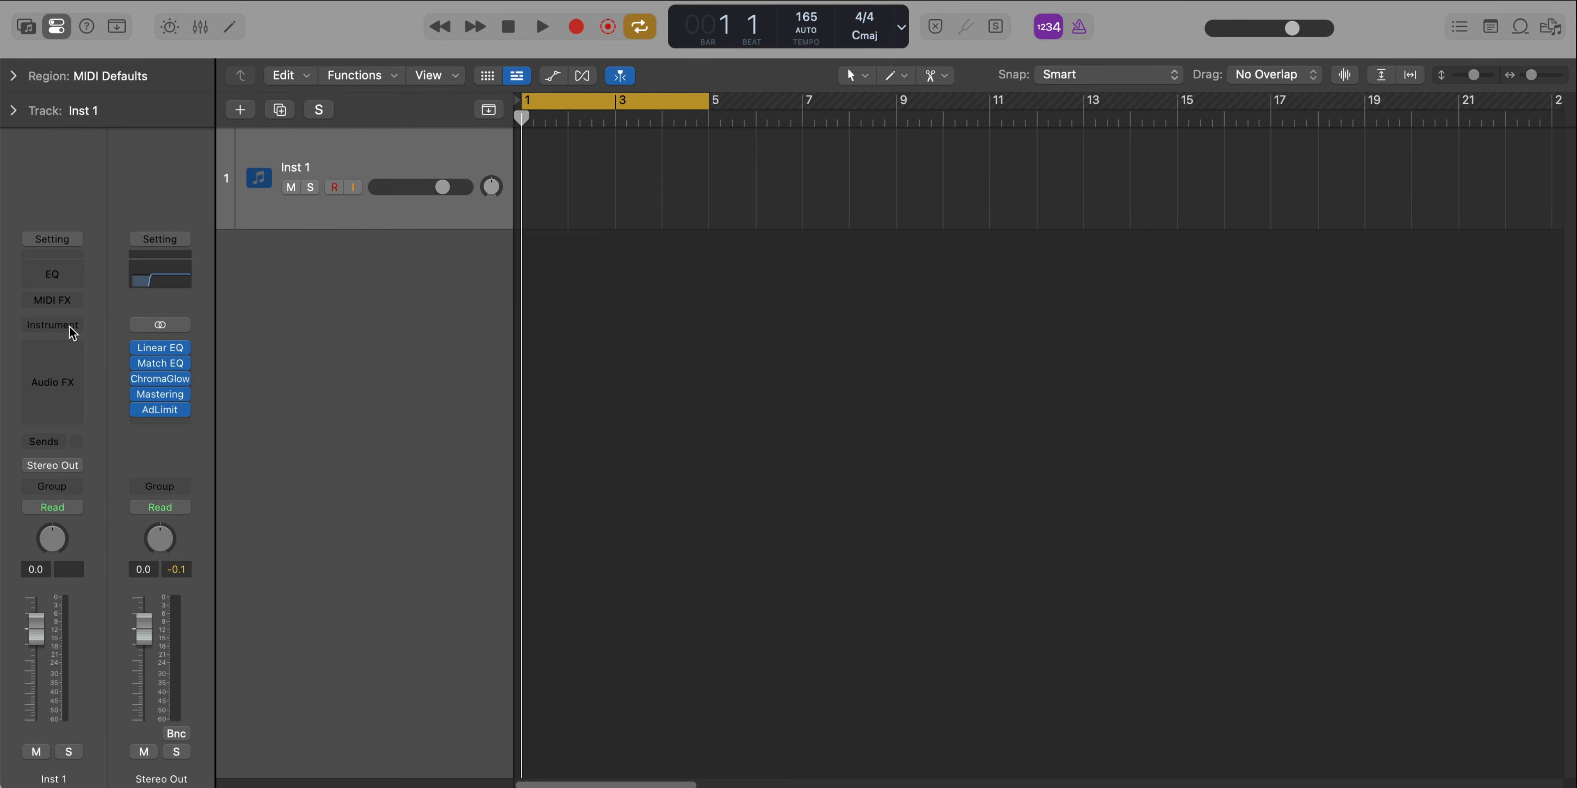
Load Alchemy as the instrument on the Inst 1 track and choose its Mellotron Flute preset by searching for "mellotron"
click(72, 328)
click(599, 328)
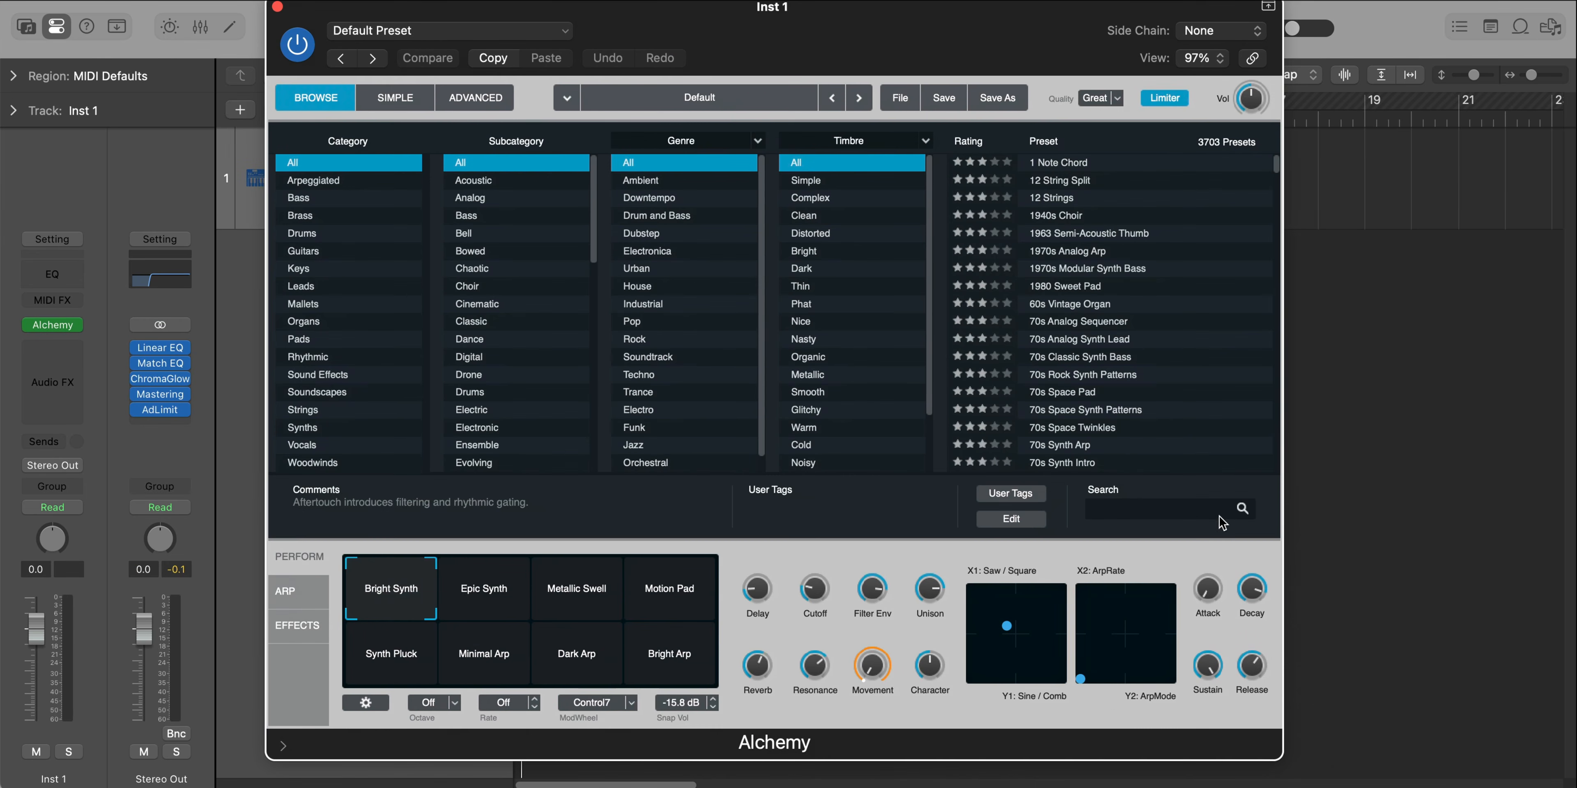
text(mellotron)
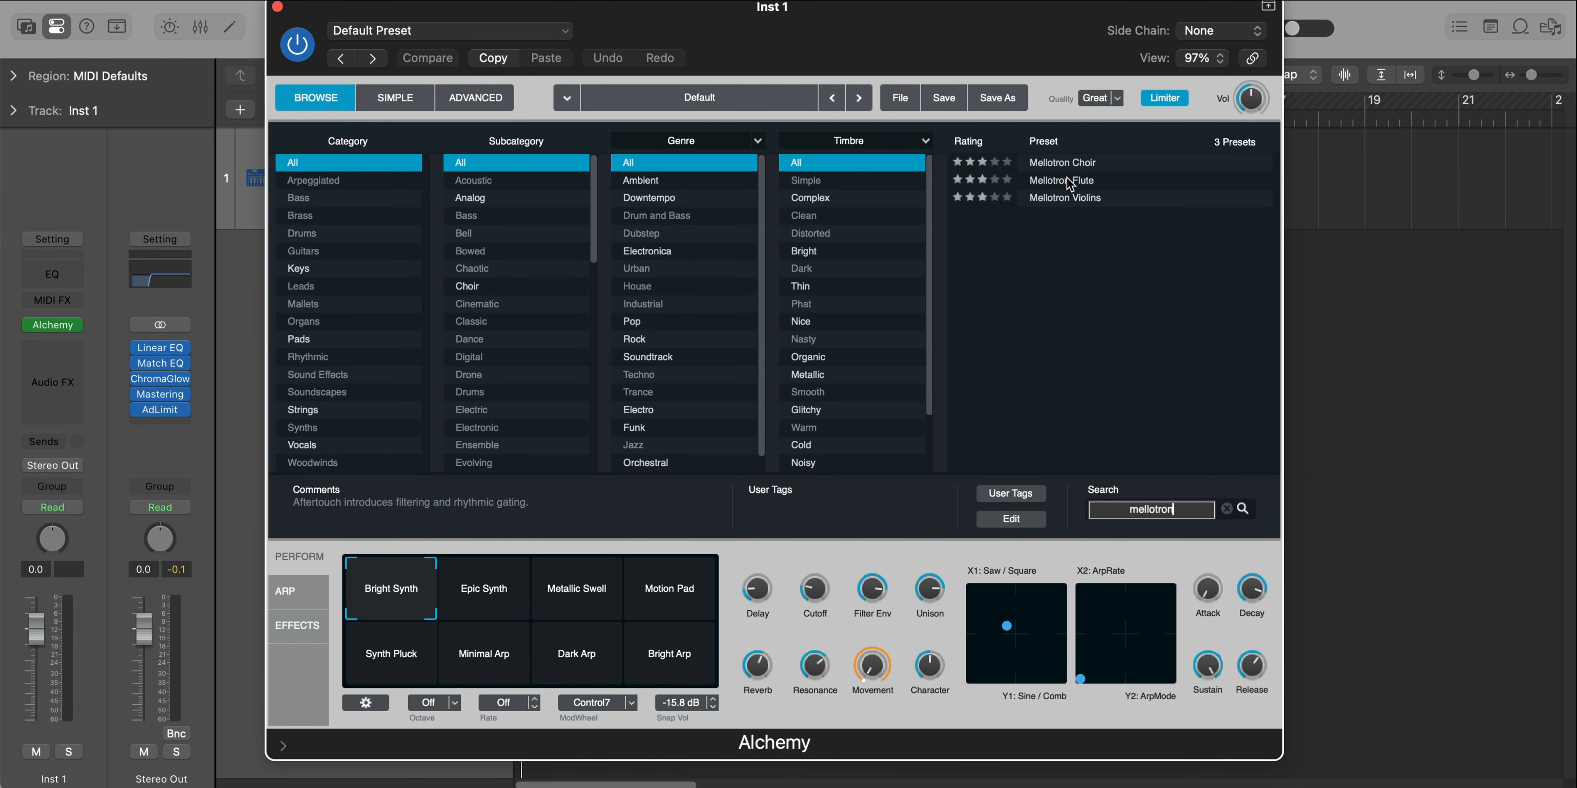
click(1069, 181)
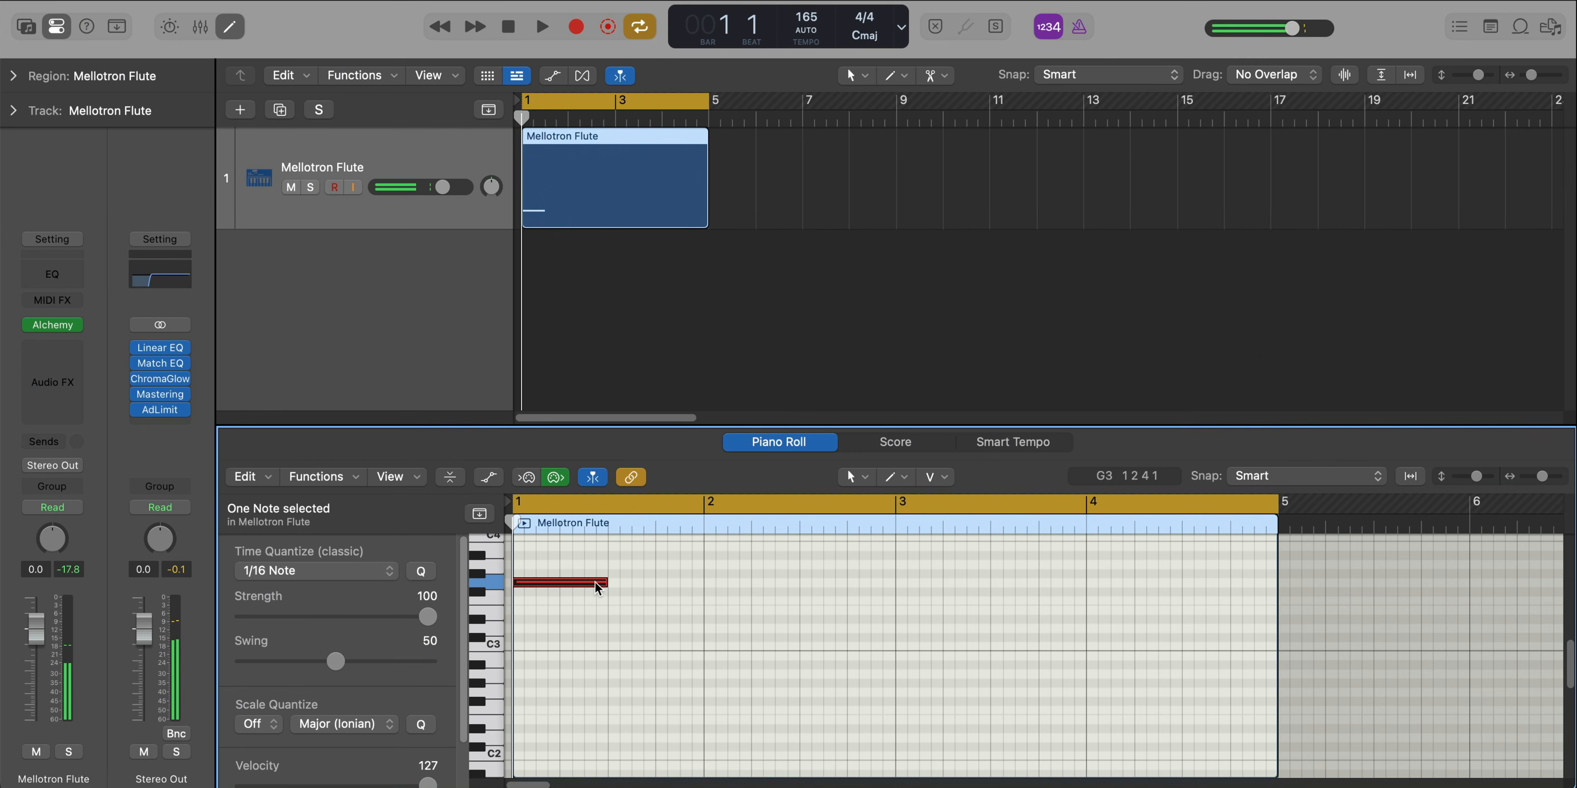
Add three half-bar notes after the opening G3: E3 on beat 3 of bar 1, D3 at bar 2, and E3 on its beat 3
drag(597, 580, 703, 610)
key(space)
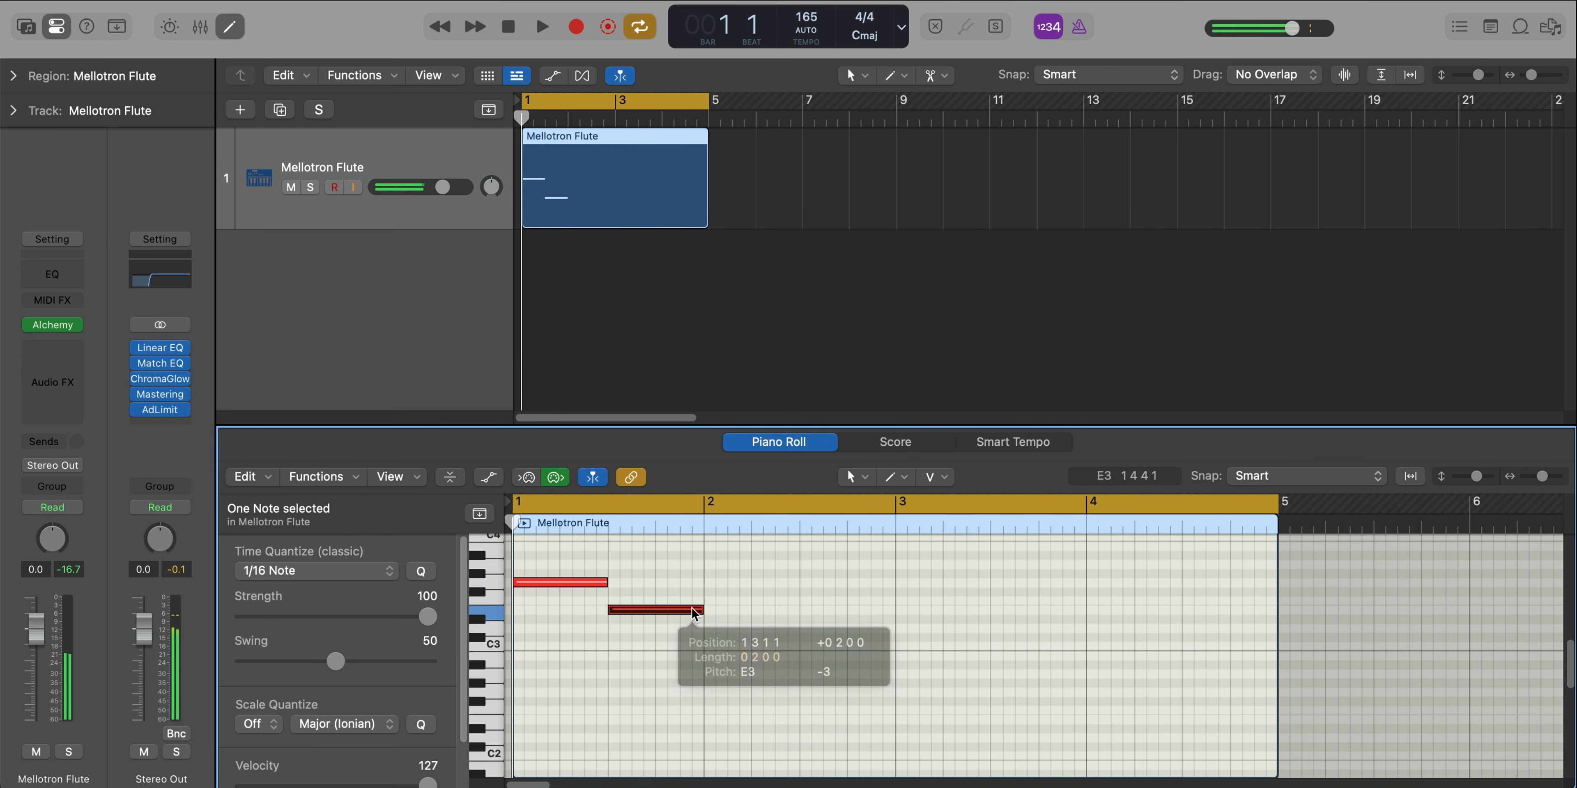
key(space)
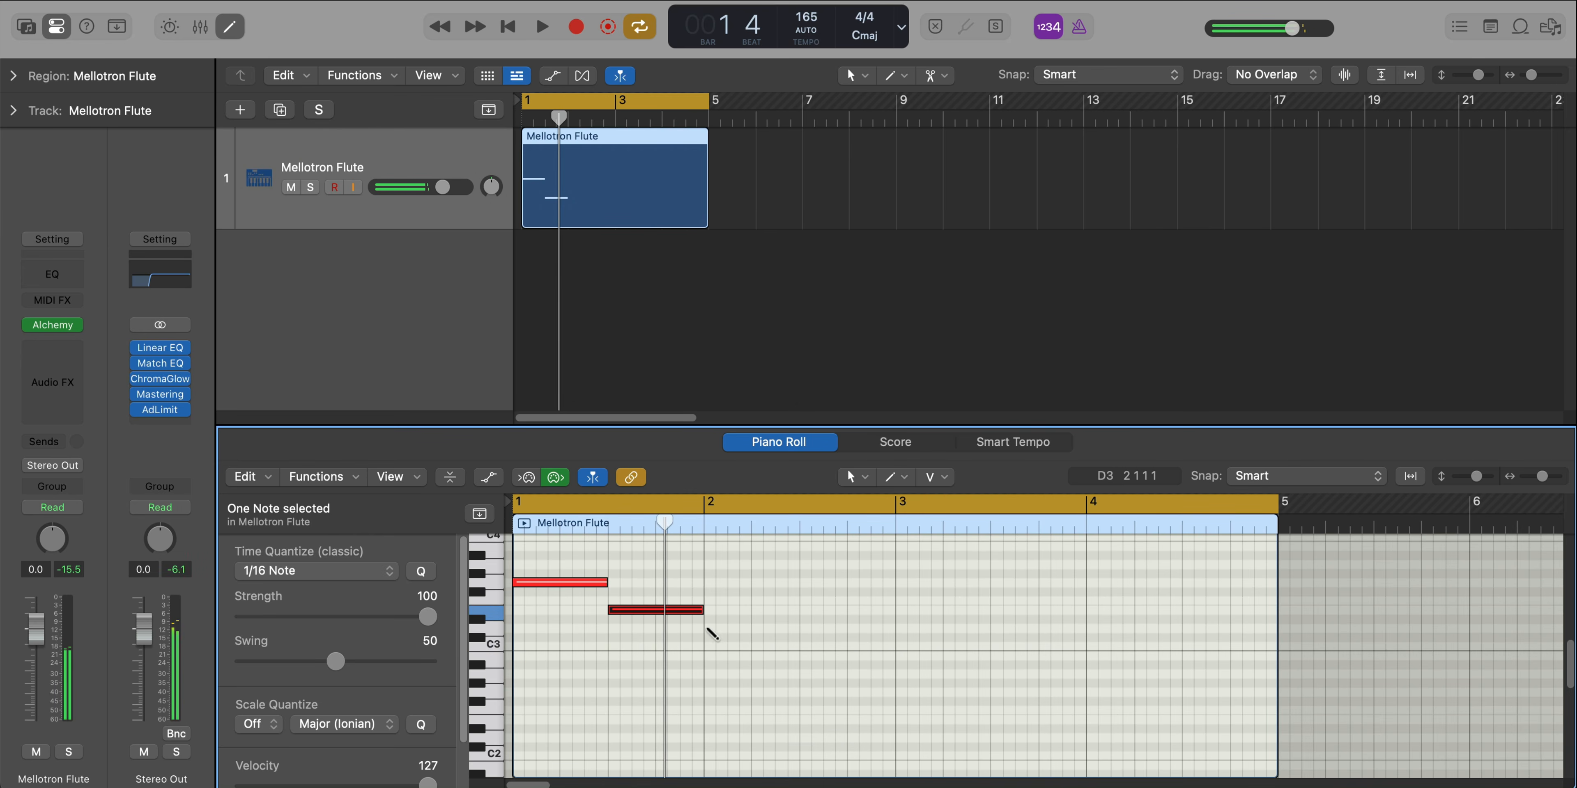
super+click(715, 619)
drag(729, 619, 821, 610)
key(space)
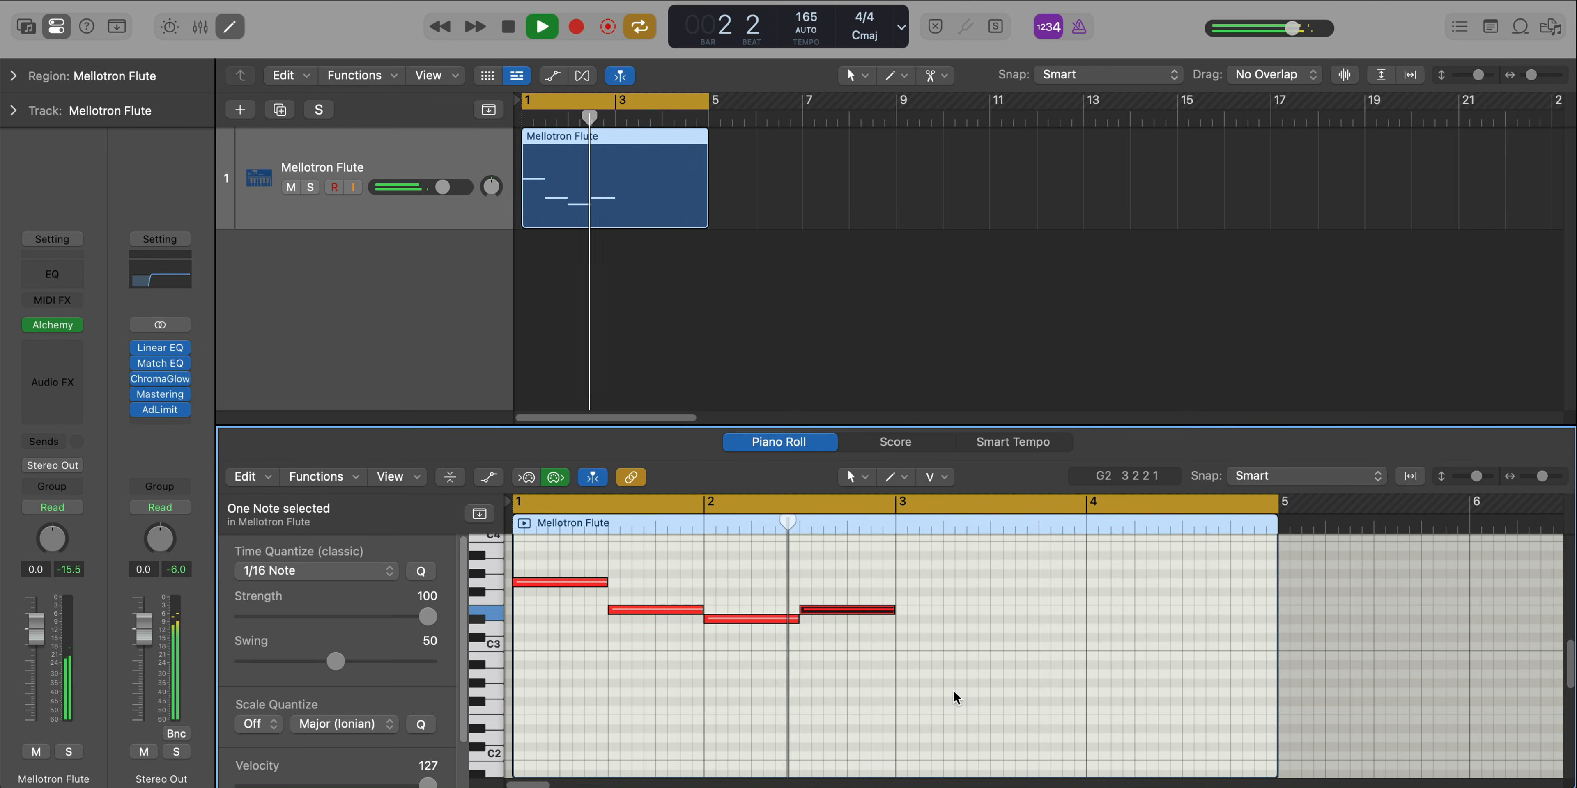
Repeat the four-note flute phrase so it also fills bars 3 and 4, and play the melody back
key(space)
drag(953, 688, 577, 578)
key(super+r)
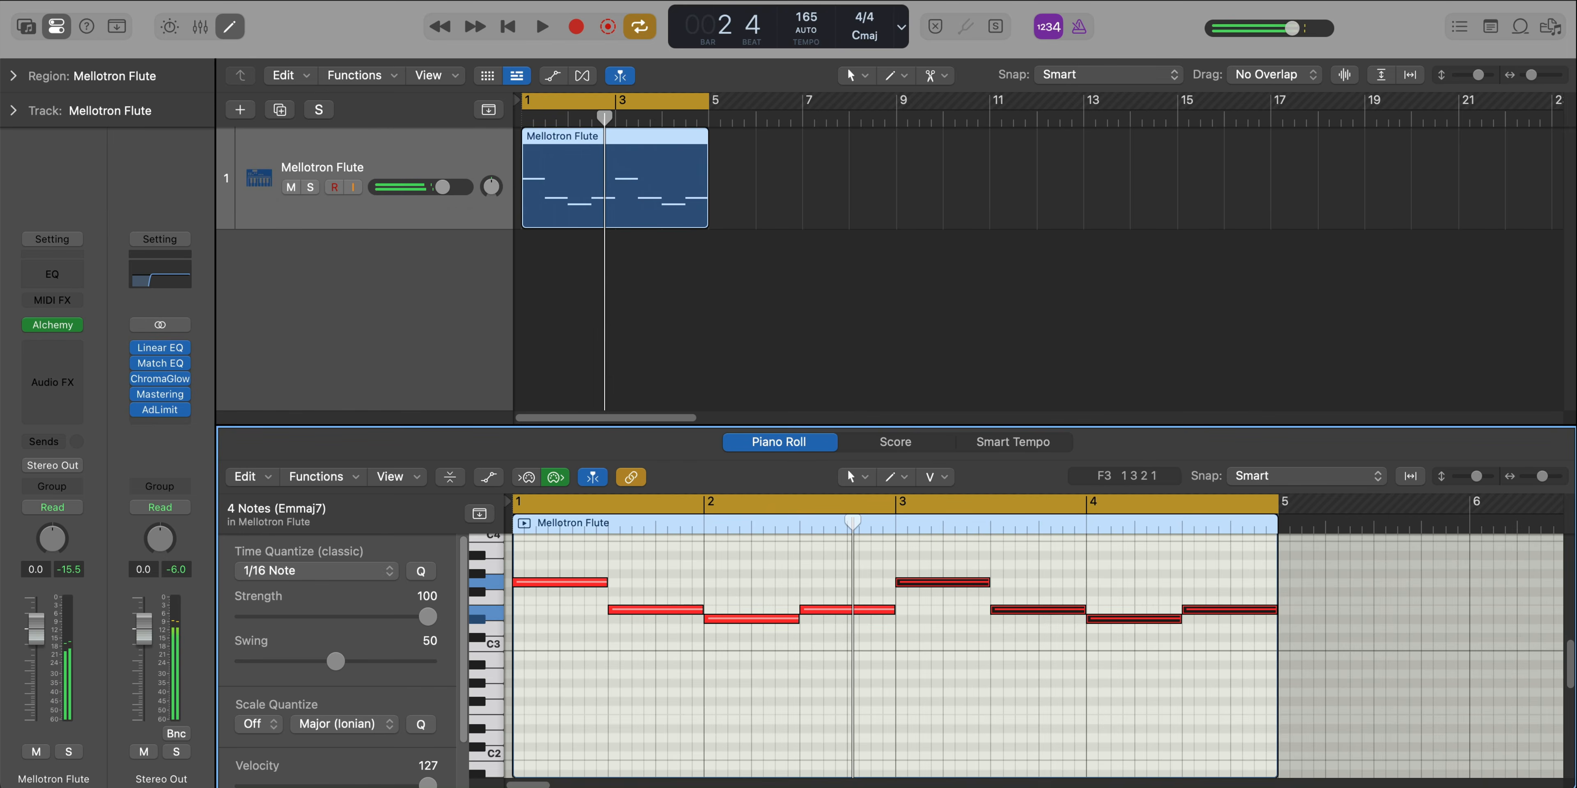
key(space)
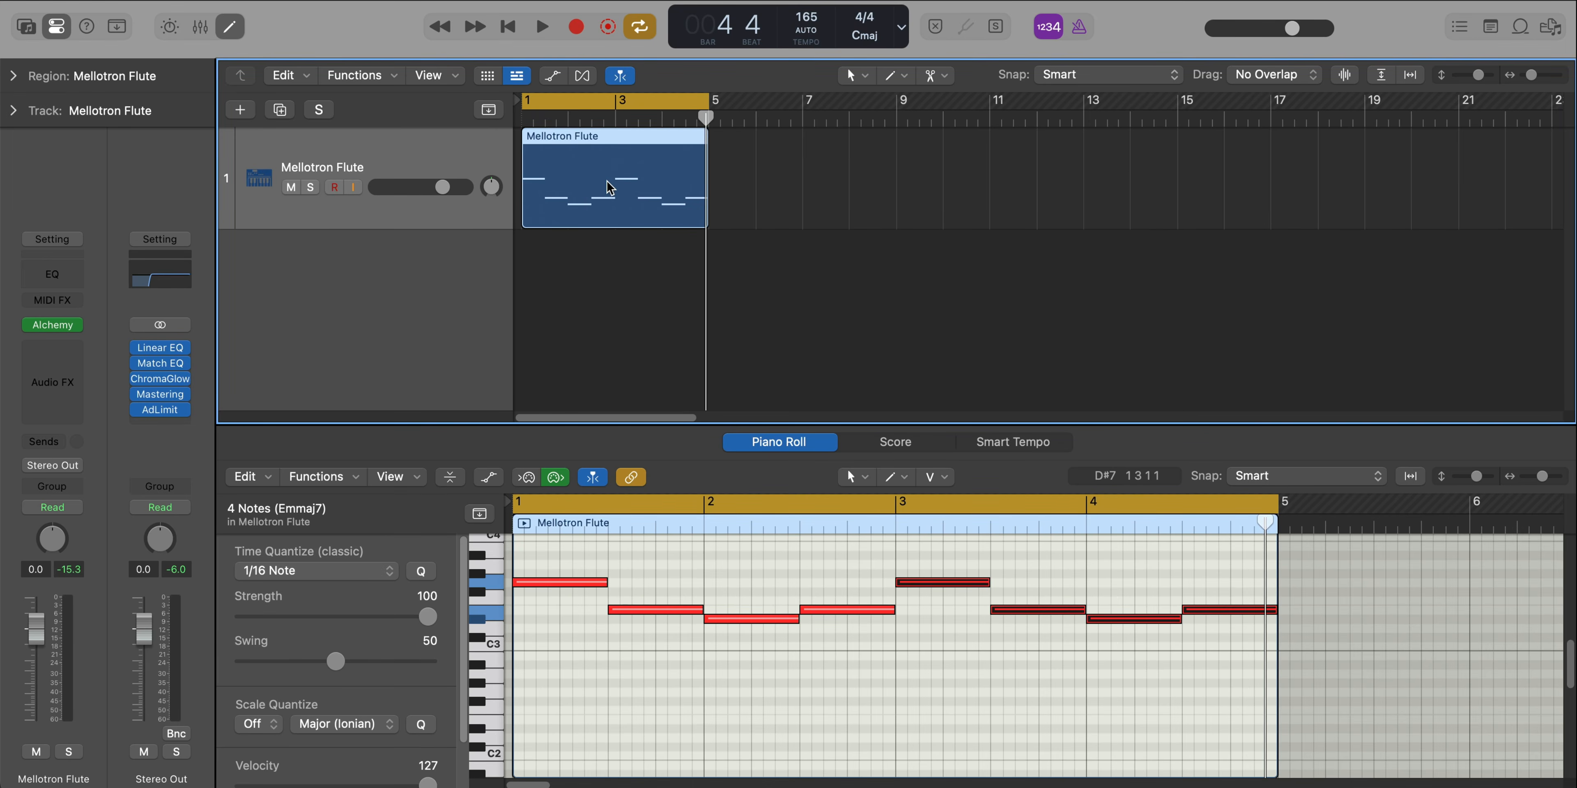
Bounce the Mellotron Flute region in place to a new audio track and solo that track
key(ctrl+b)
key(Return)
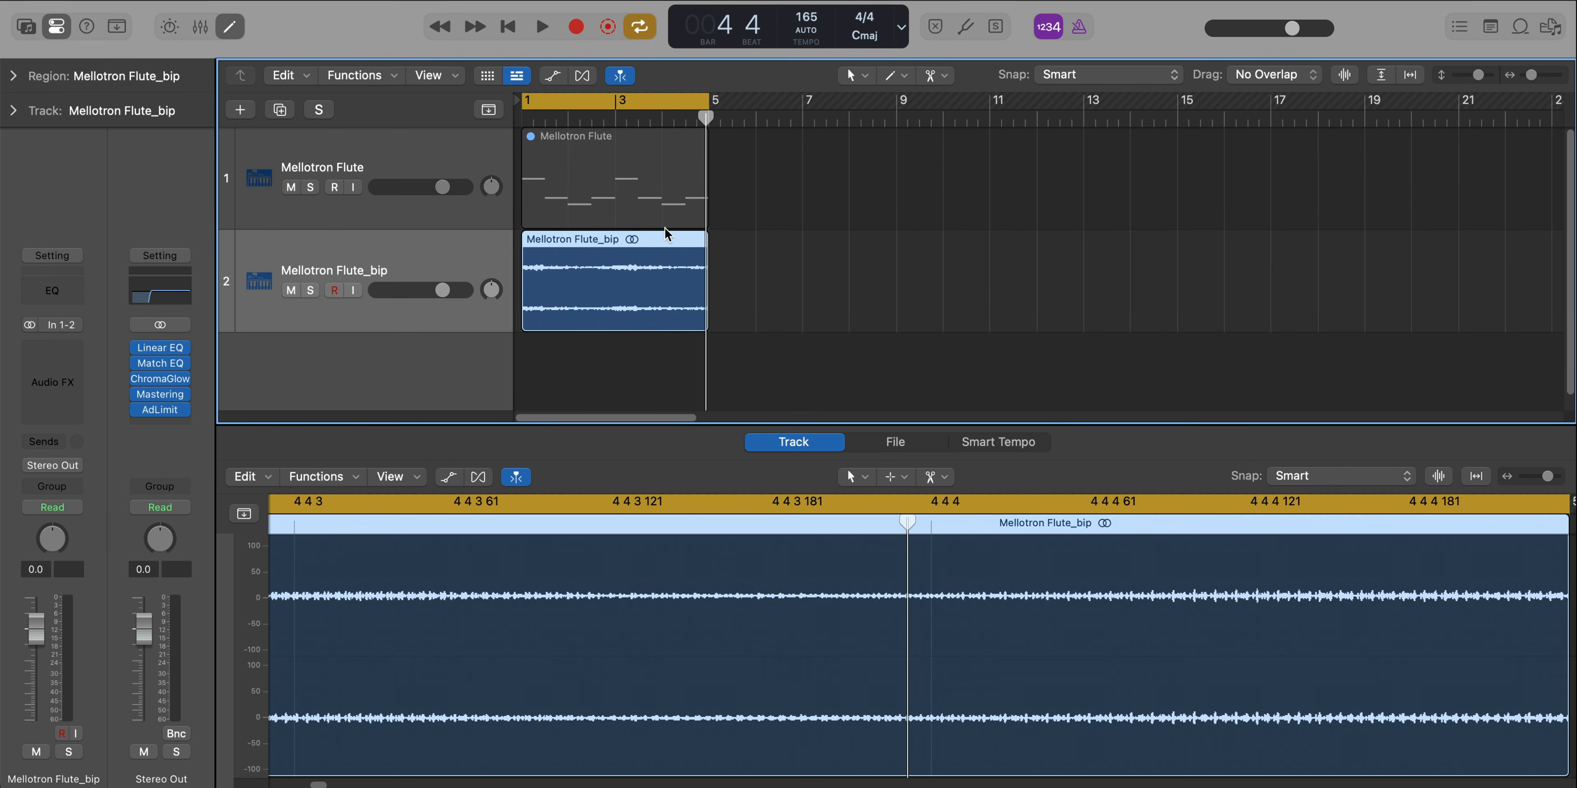
key(s)
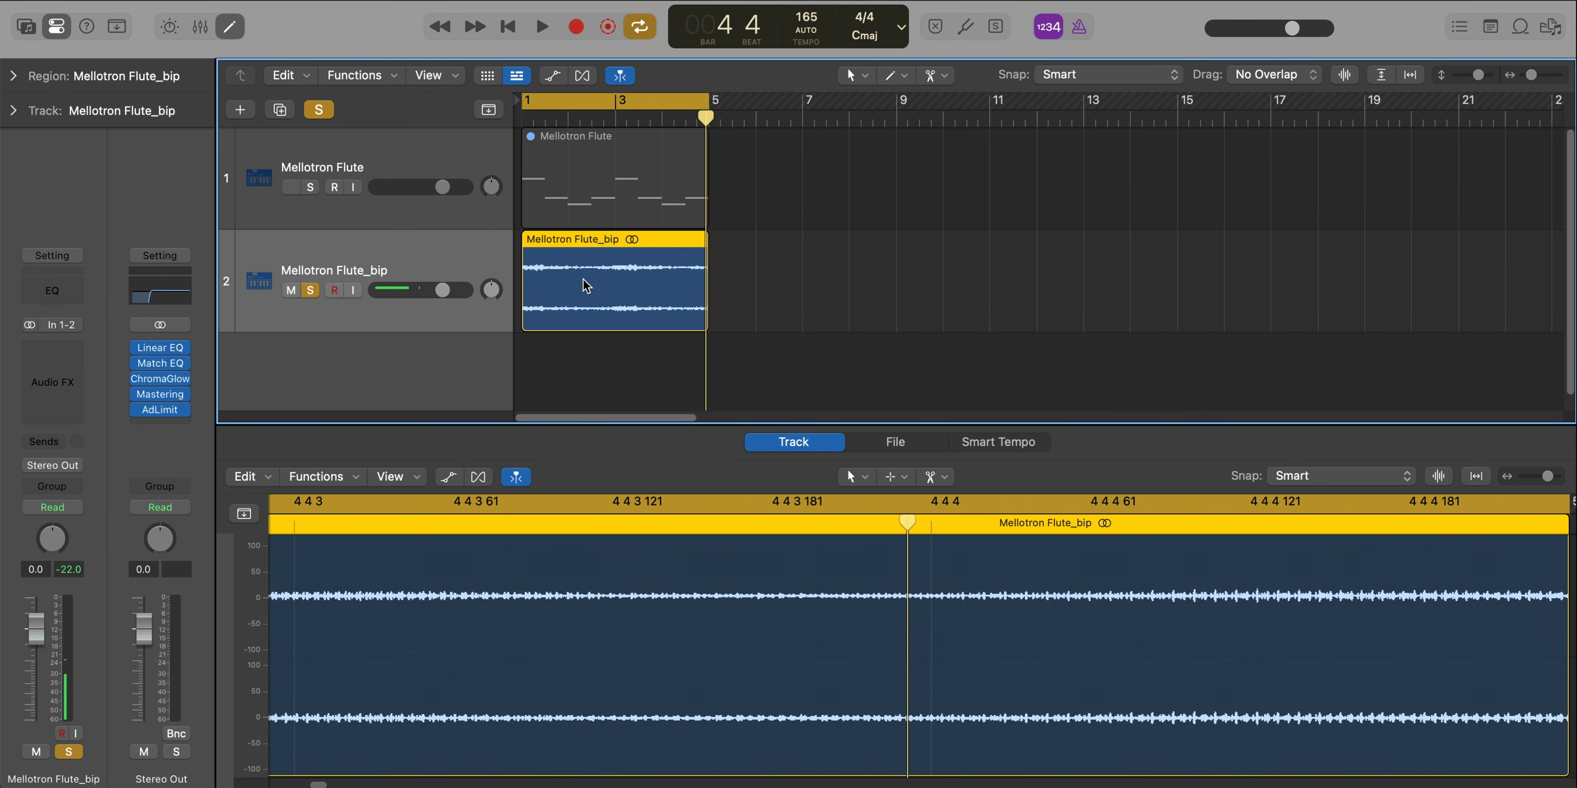
Transpose the bounced flute region up 12 semitones, listen to it and hide the audio editor
key(alt+shift+Up)
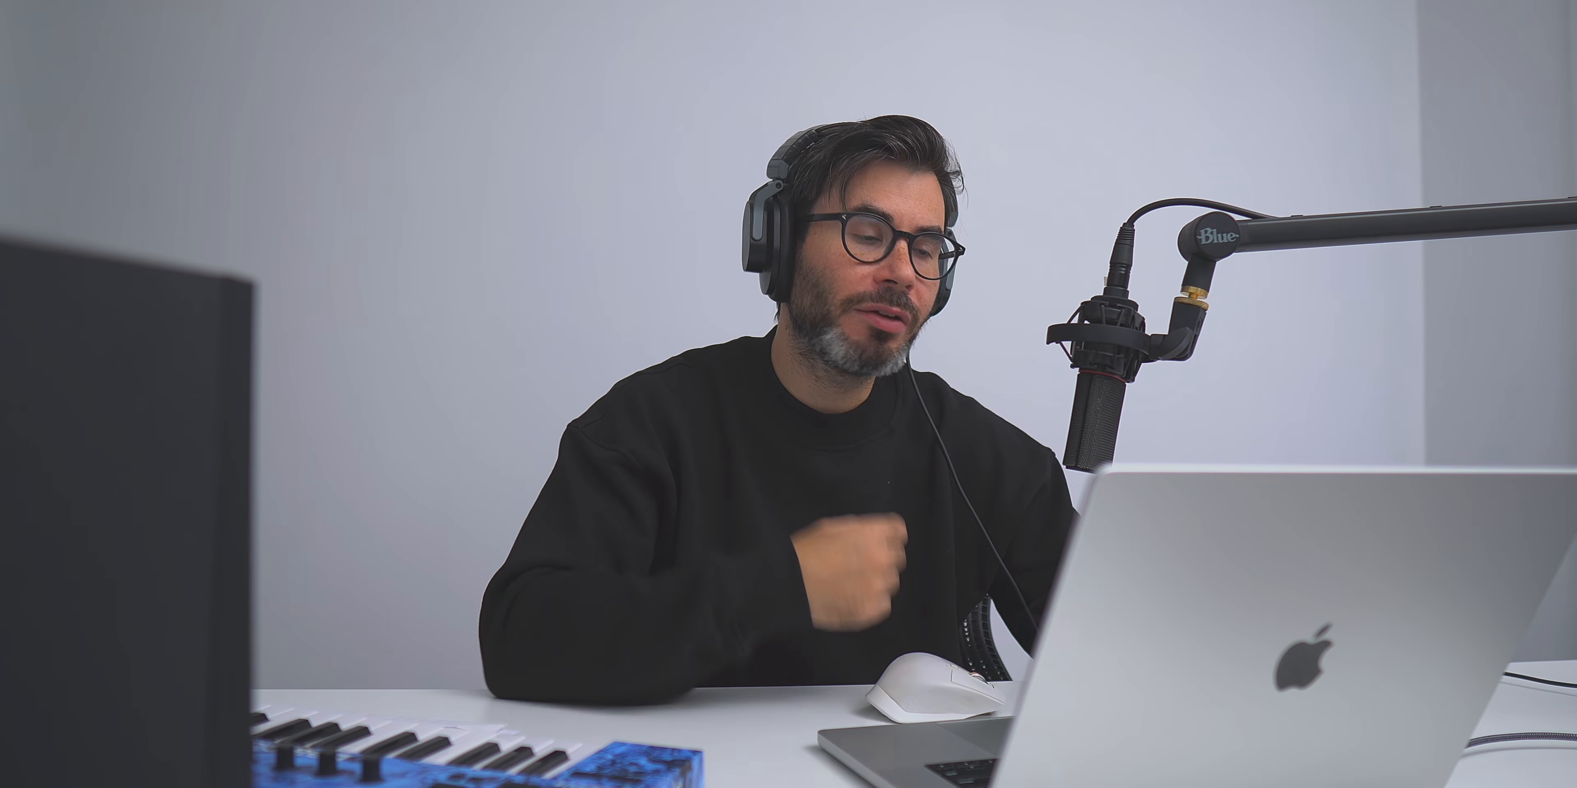
key(space)
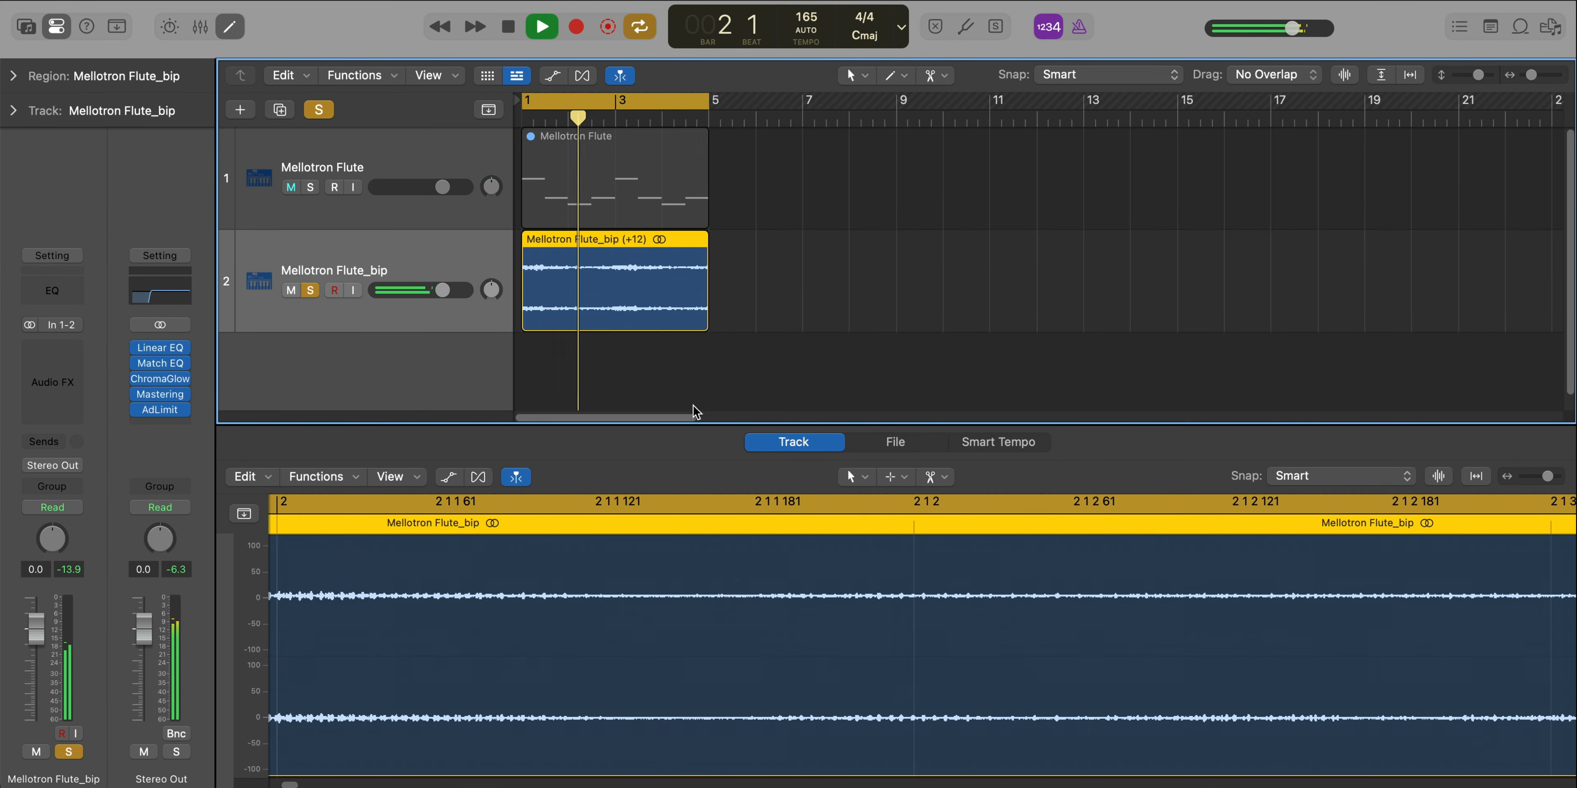
key(e)
scroll(657, 362, down, 1)
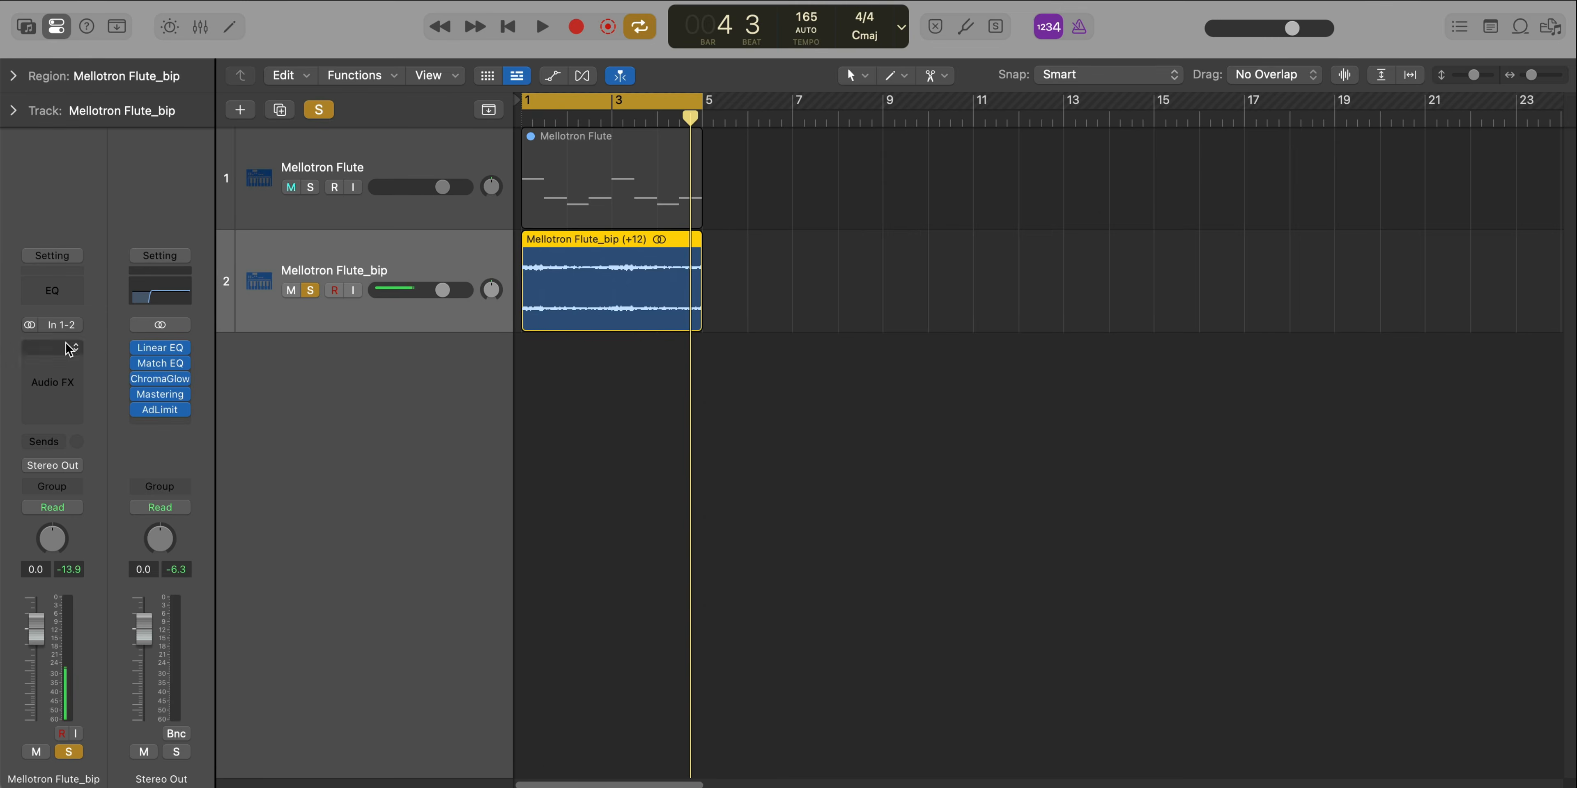
Insert a stereo Ensemble effect on the bounced flute track and load its Screen Door preset
click(69, 349)
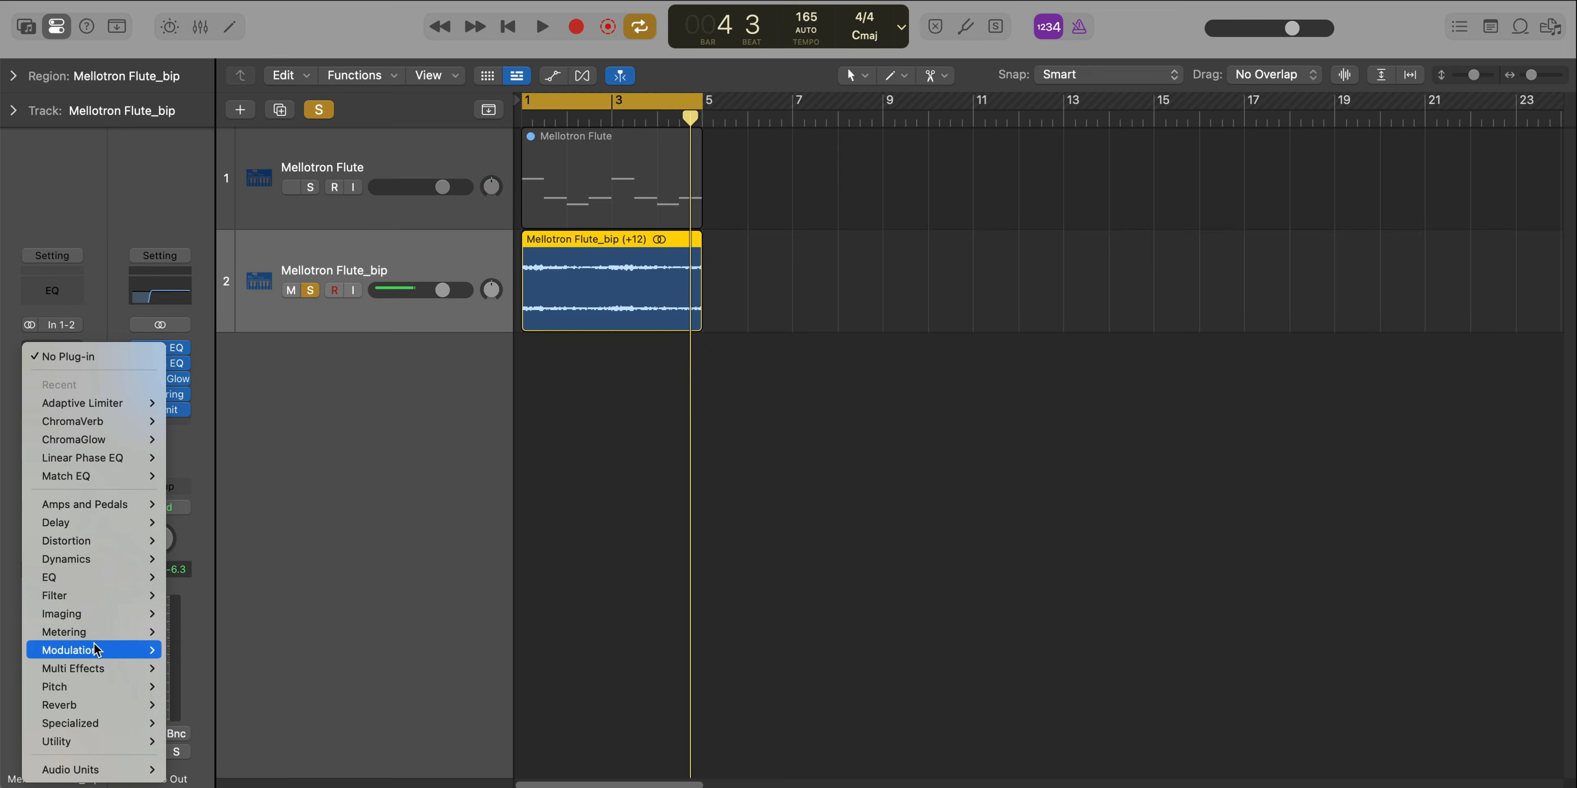
mouse_move(95, 650)
mouse_move(238, 673)
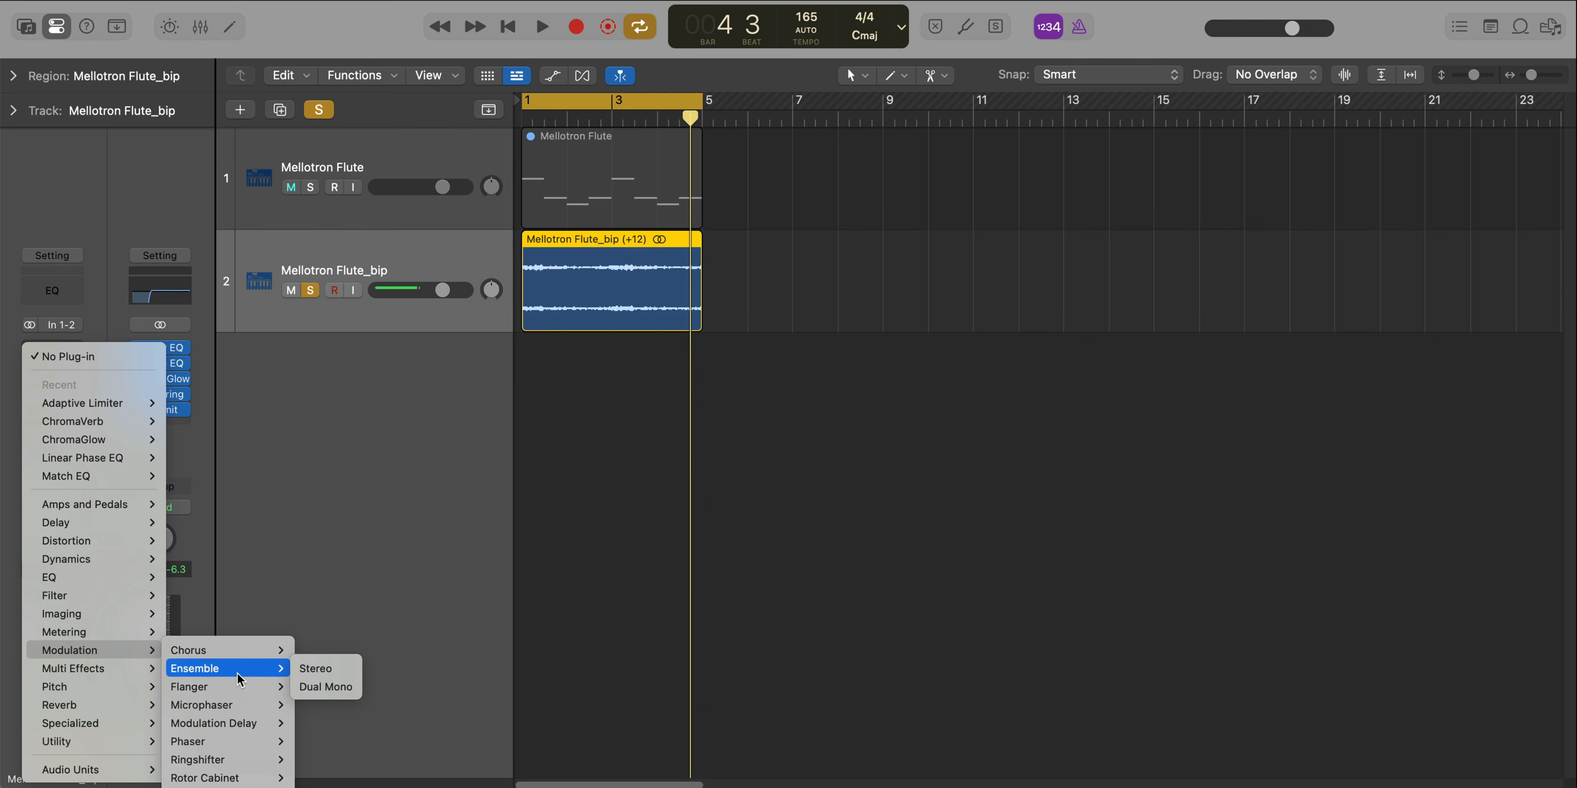
click(308, 670)
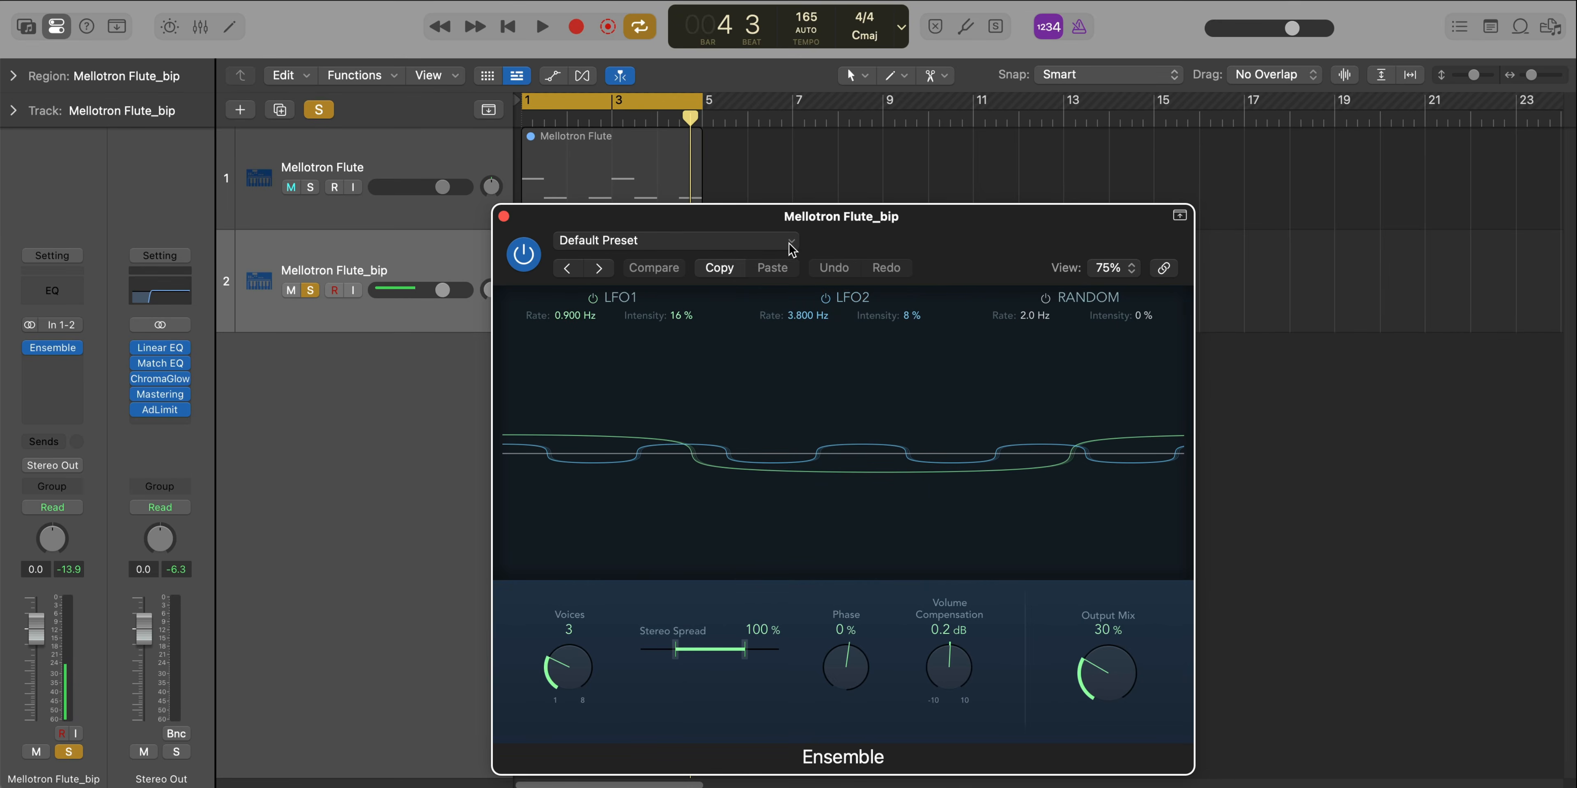
click(654, 202)
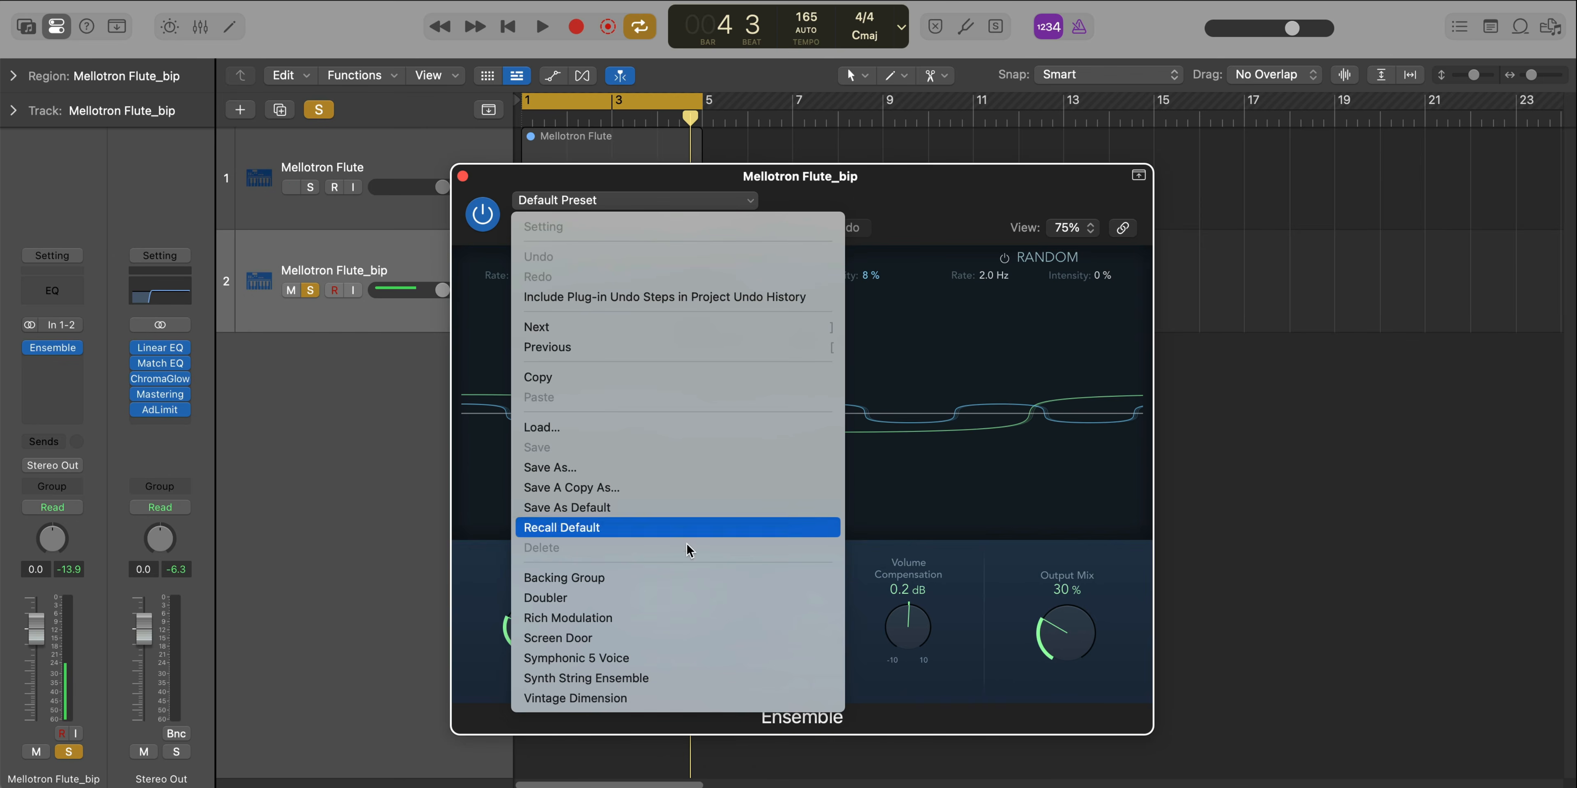
click(660, 640)
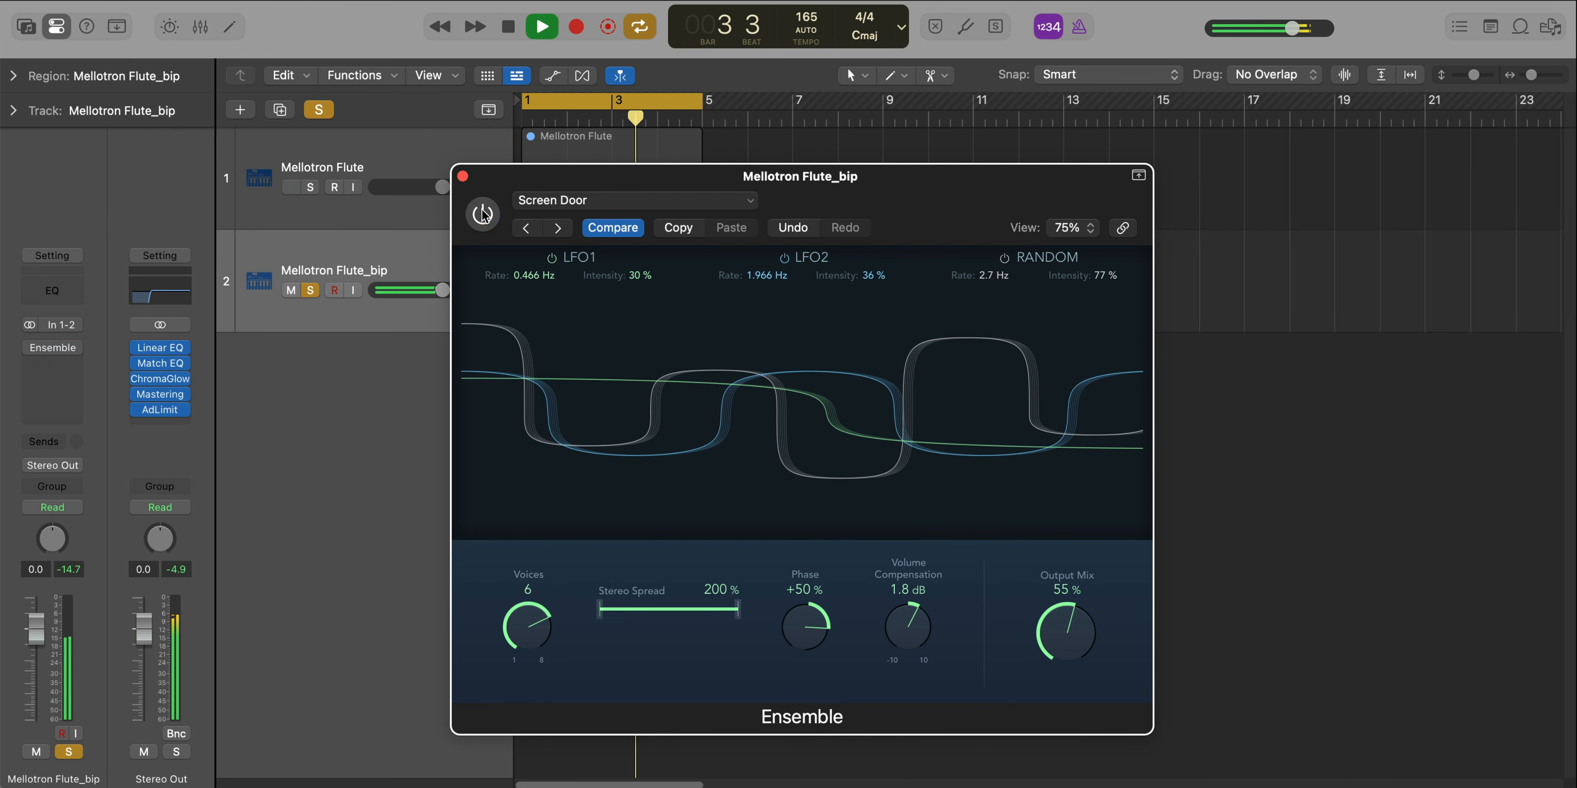
click(463, 177)
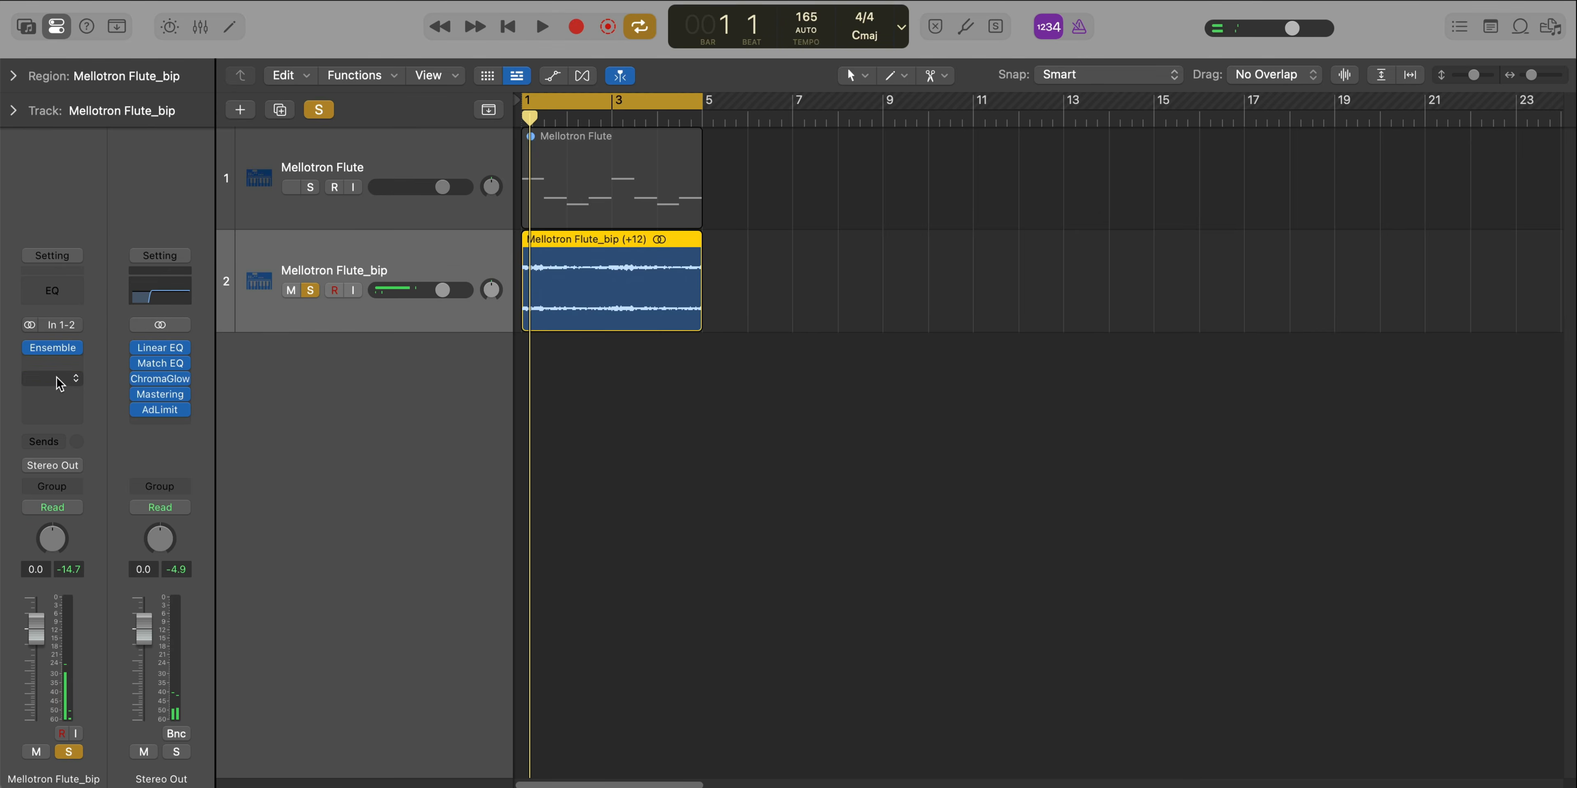
Insert a stereo Chorus after the Ensemble with the Vocal Backups preset and compare it bypassed and active during playback
click(60, 366)
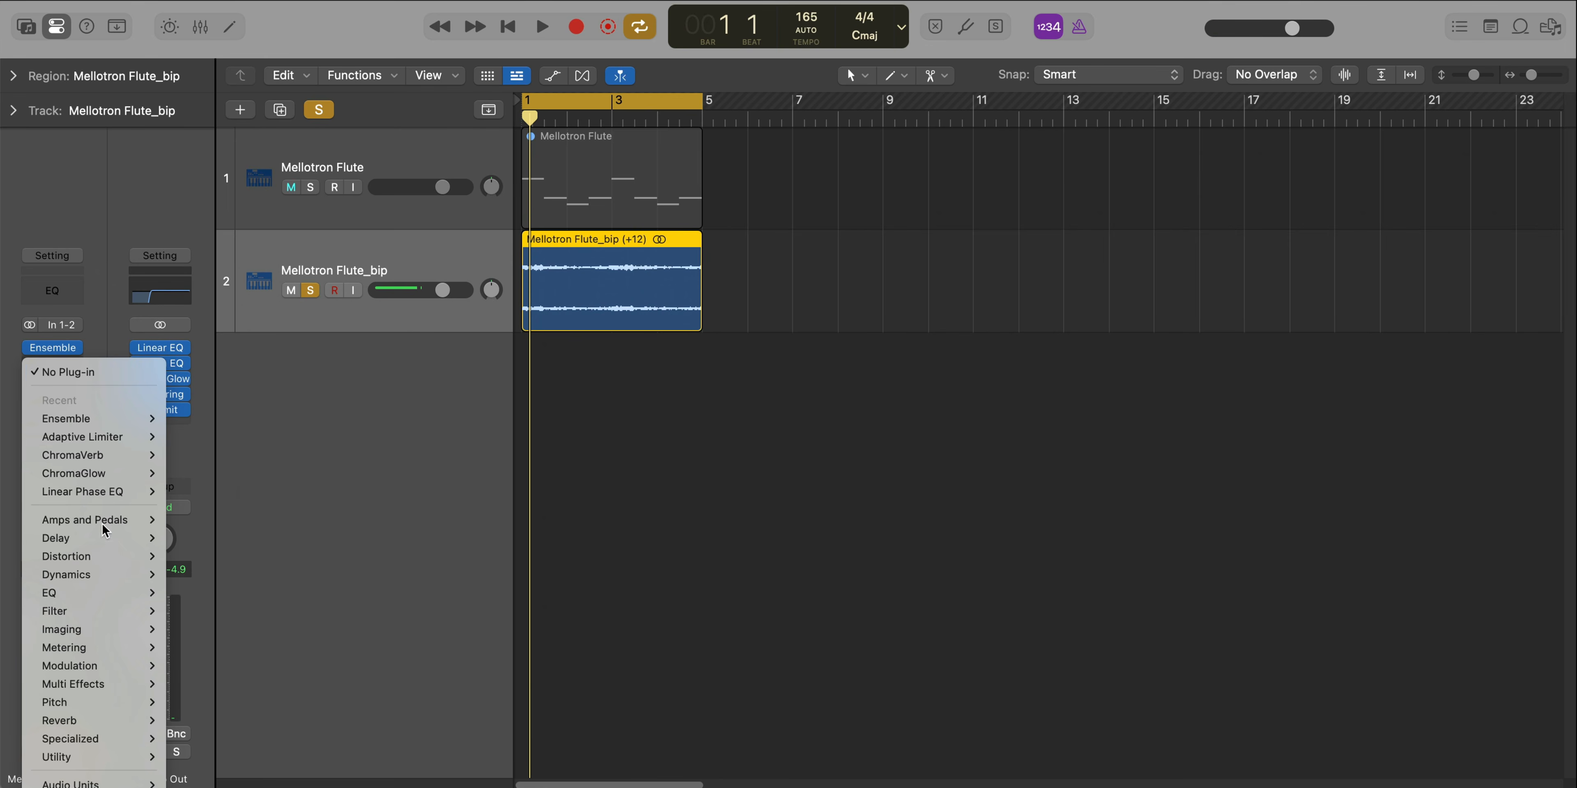
mouse_move(122, 665)
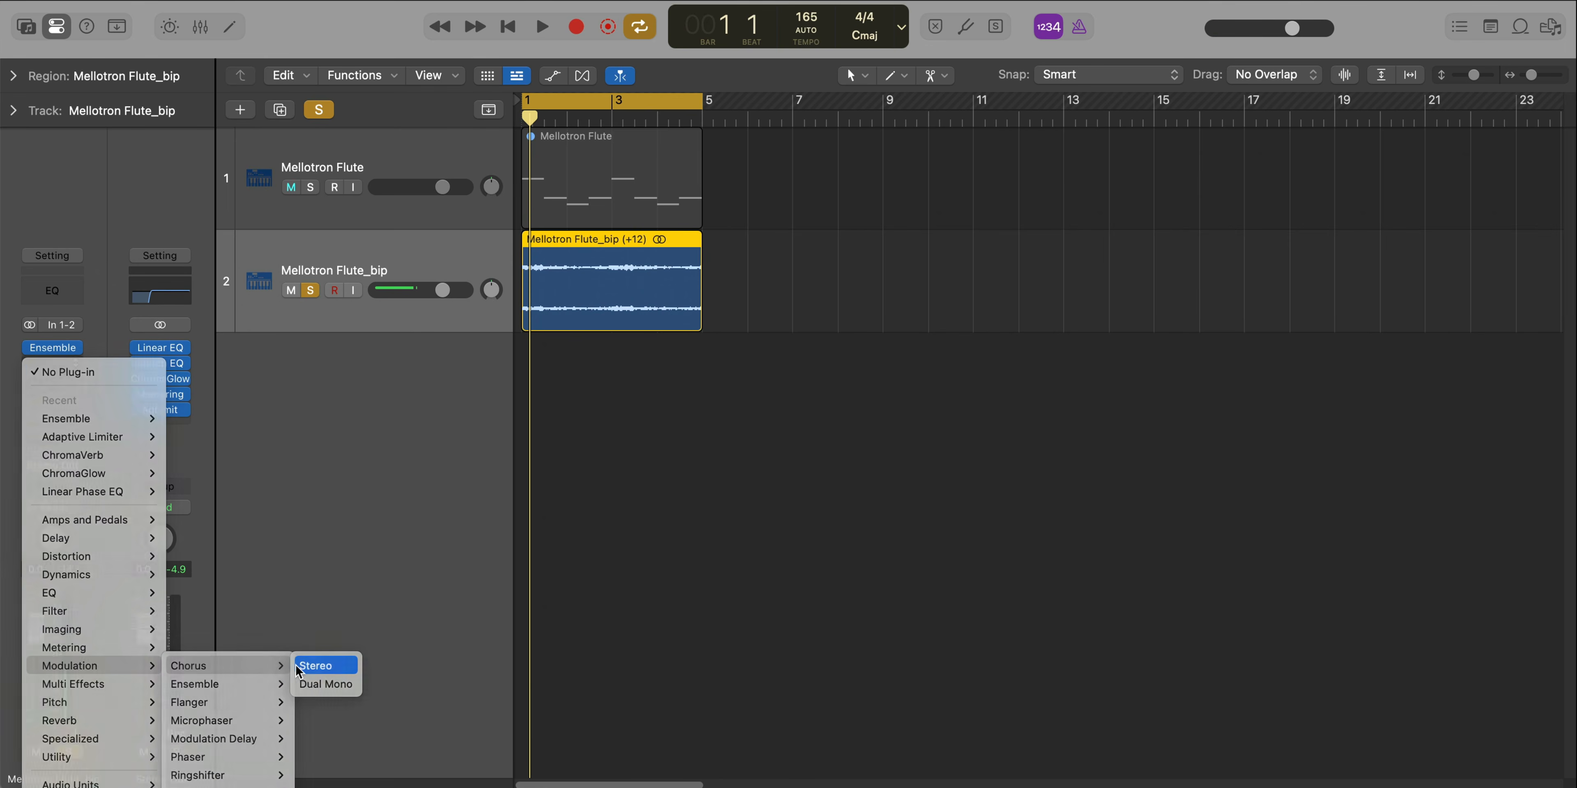
click(306, 667)
click(761, 239)
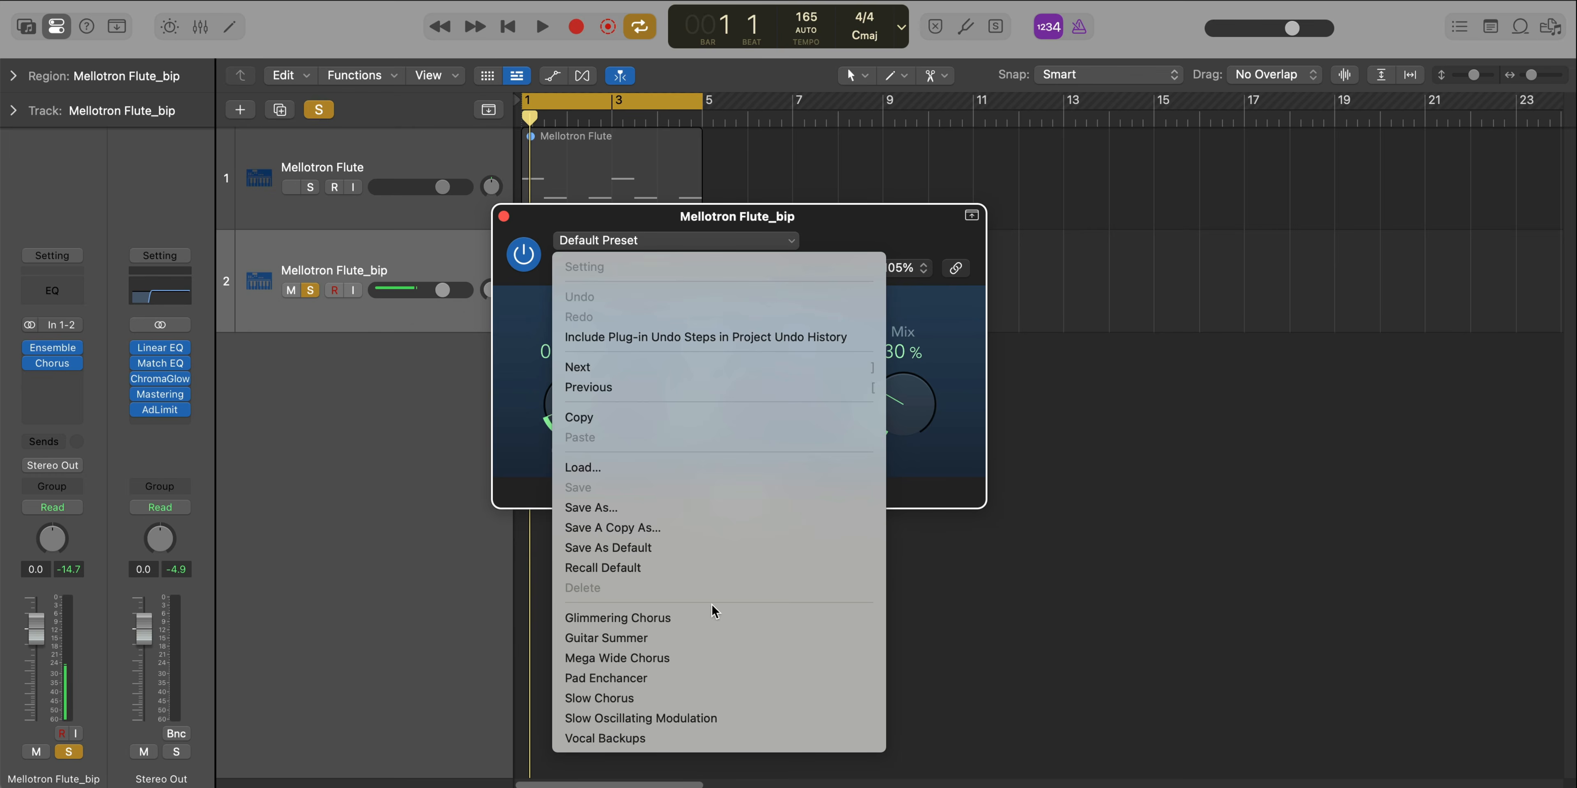
click(695, 738)
key(space)
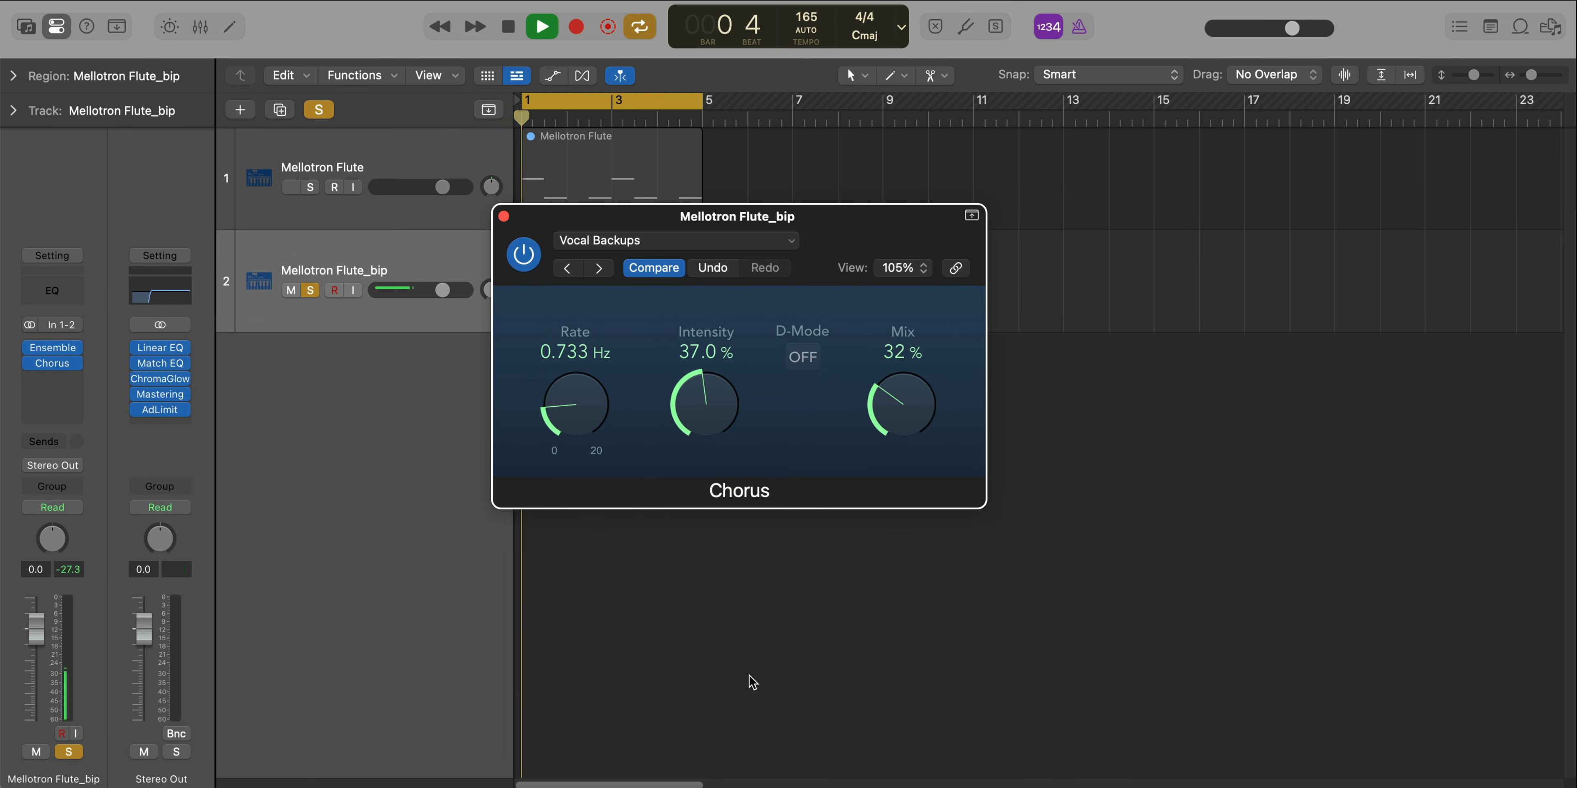
click(523, 255)
click(523, 255)
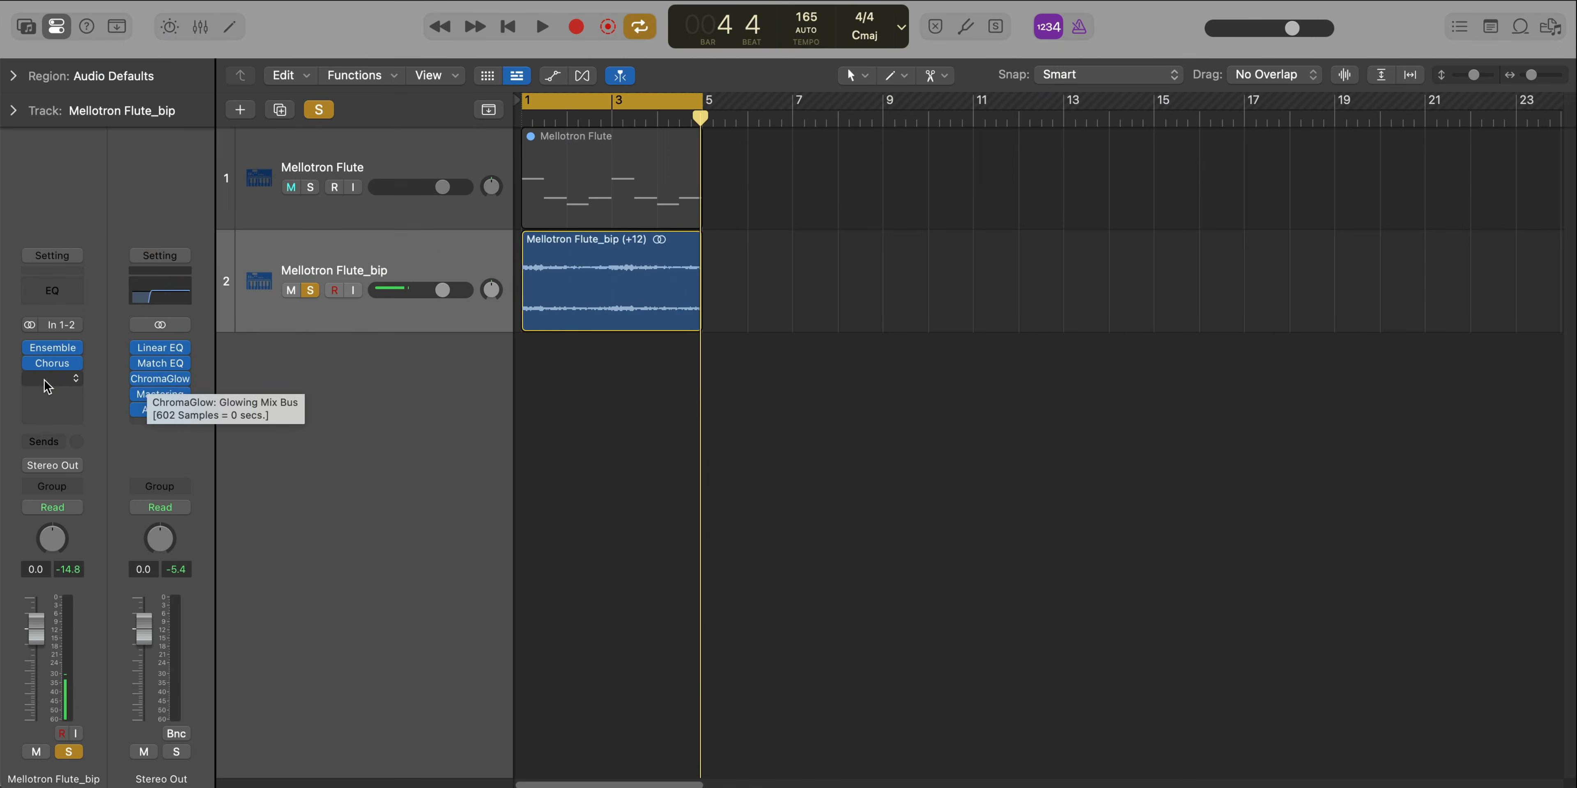
Insert Space Designer after the Chorus and load the Analog Pedal 1 preset from the Analog Circuits group of Warped Effects
click(52, 378)
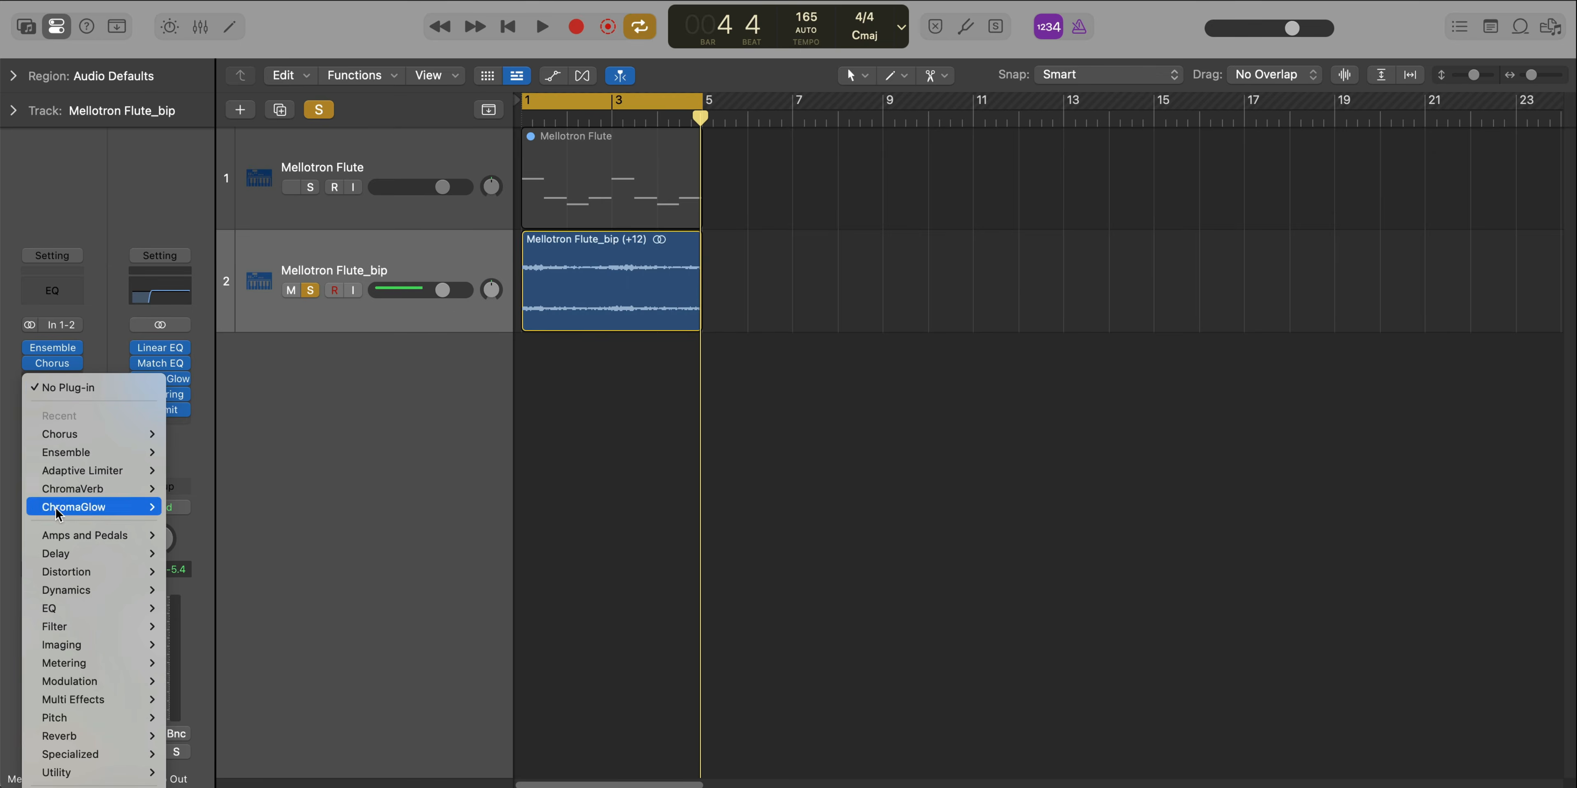
mouse_move(92, 736)
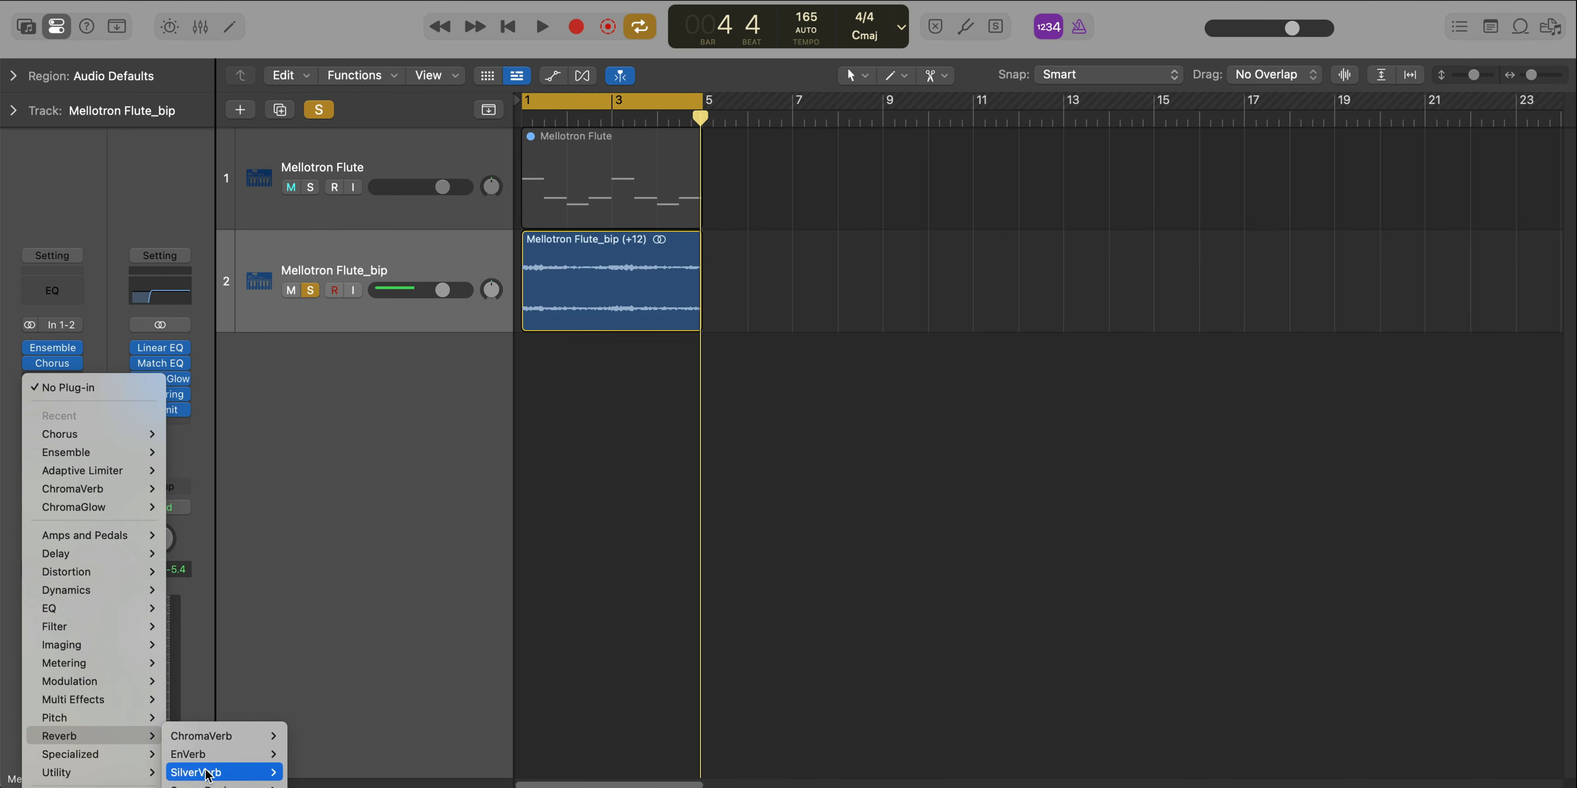
click(318, 785)
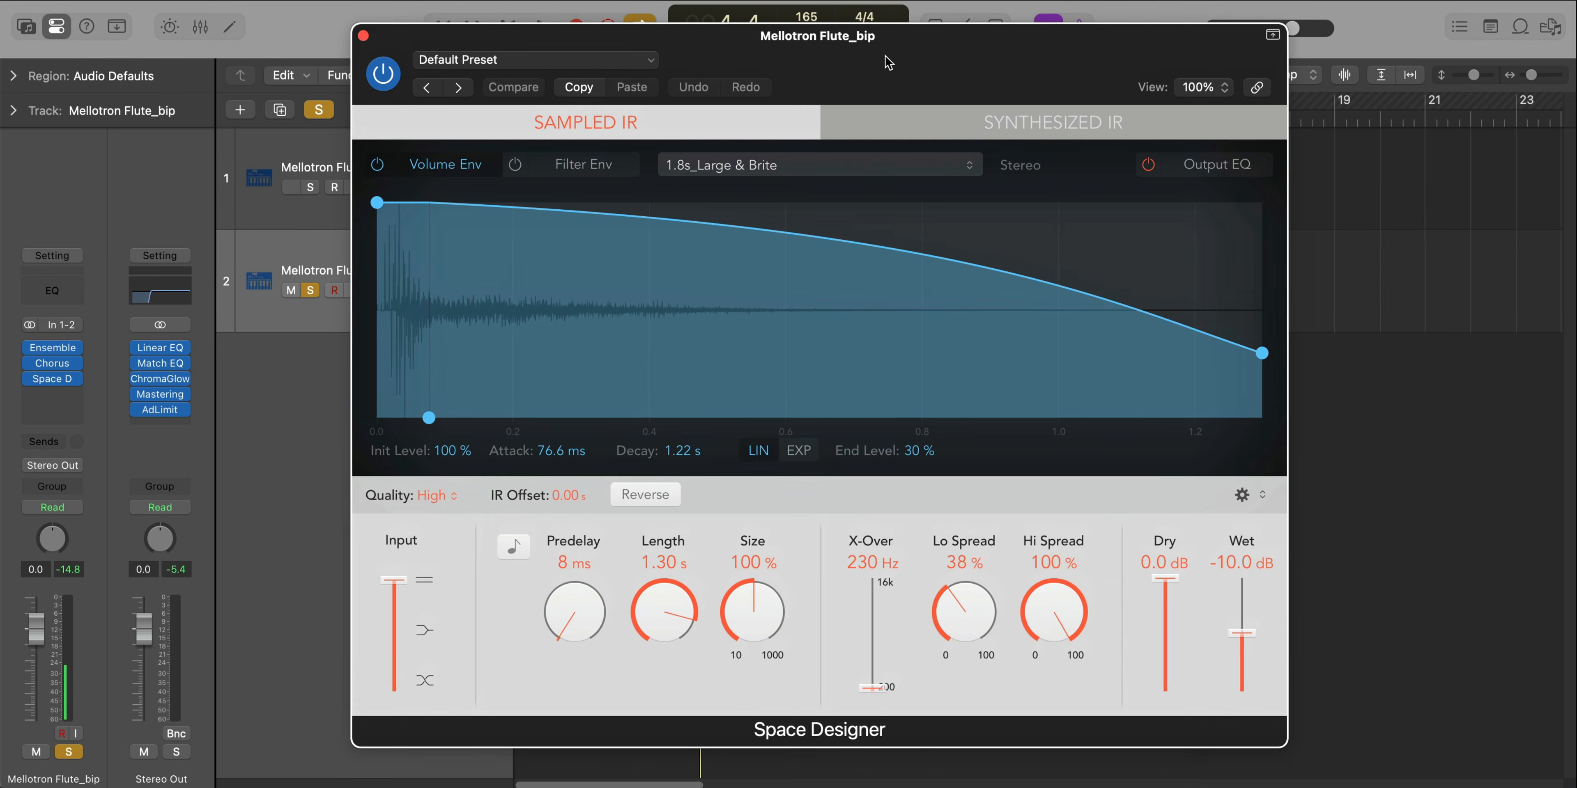
click(535, 61)
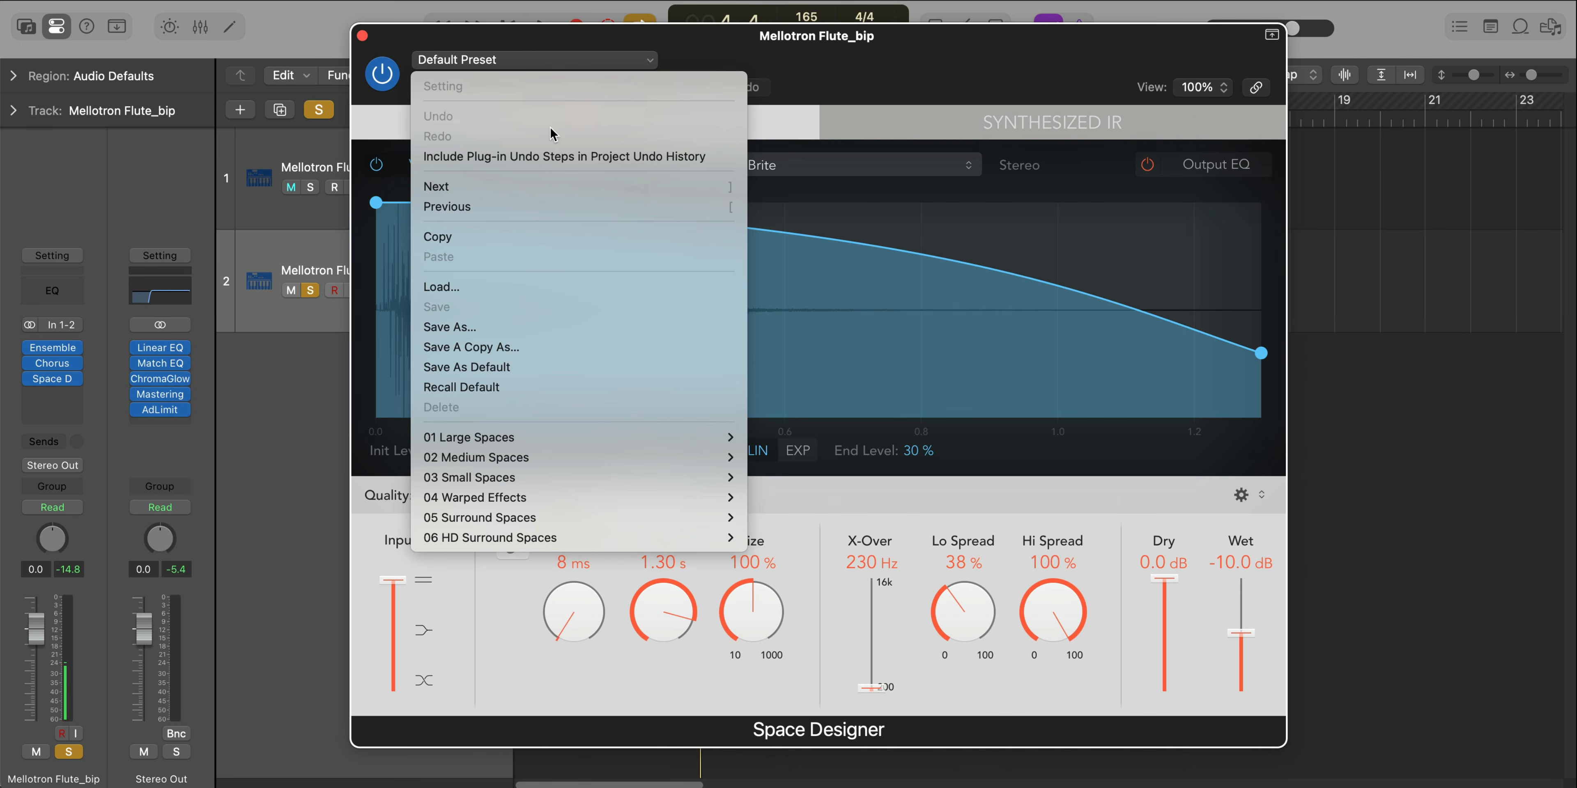
mouse_move(586, 502)
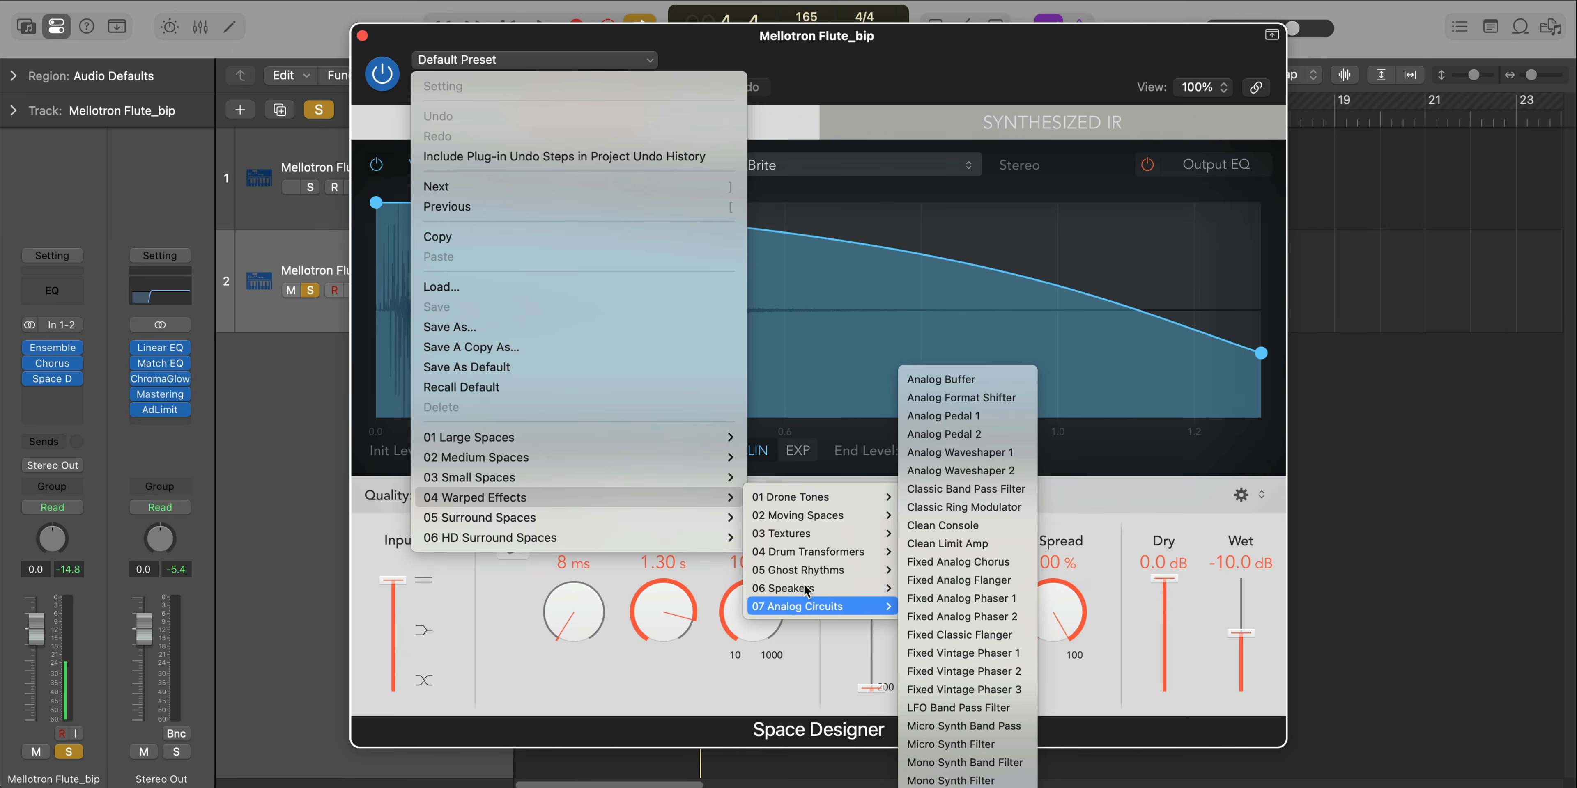
mouse_move(810, 608)
click(965, 416)
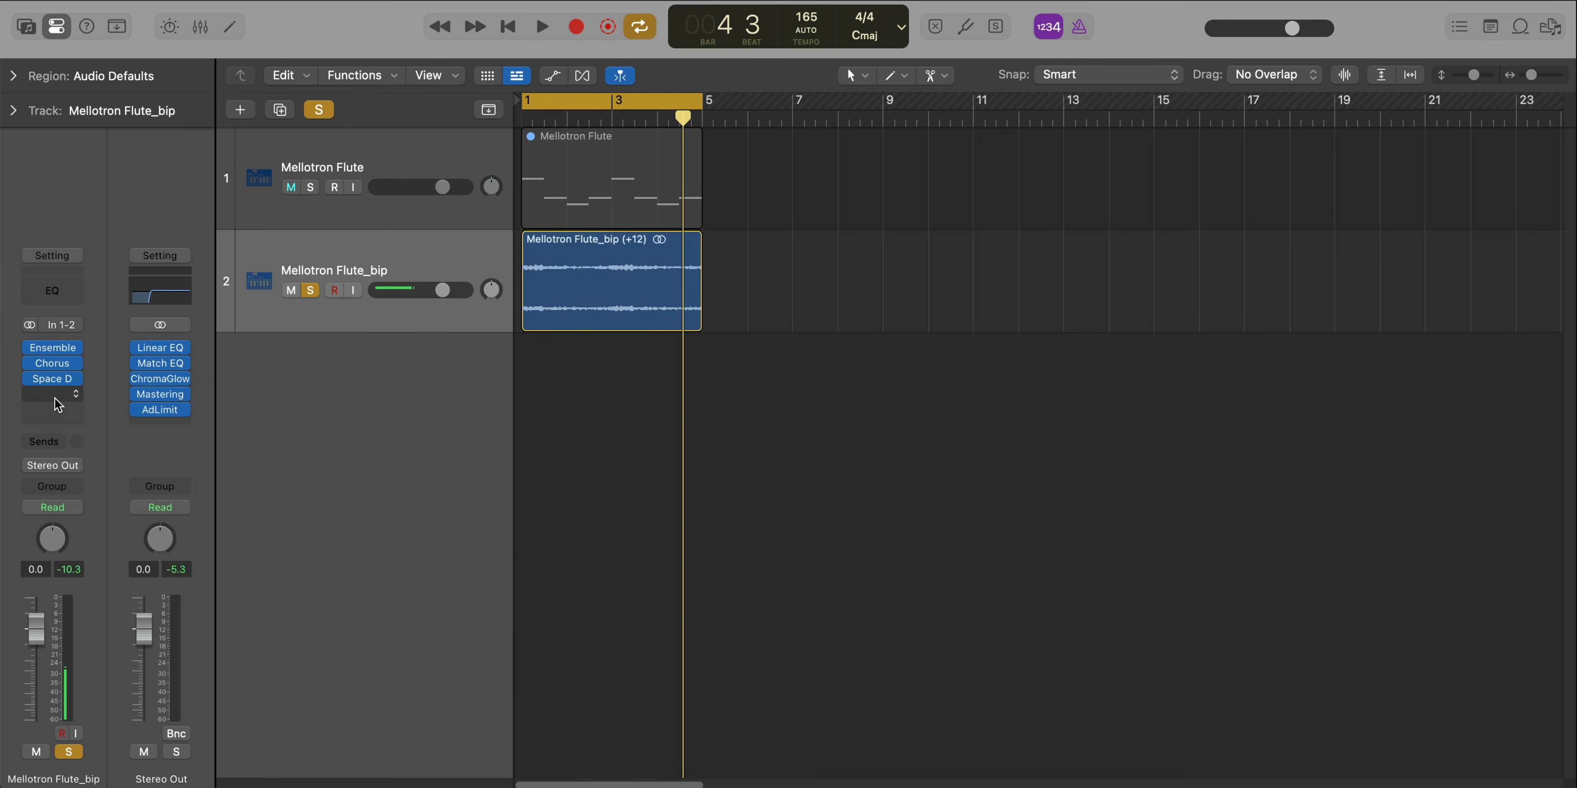
Insert a stereo Tape Delay after Space Designer on the bounced flute track and set its wet output to 100%
click(55, 395)
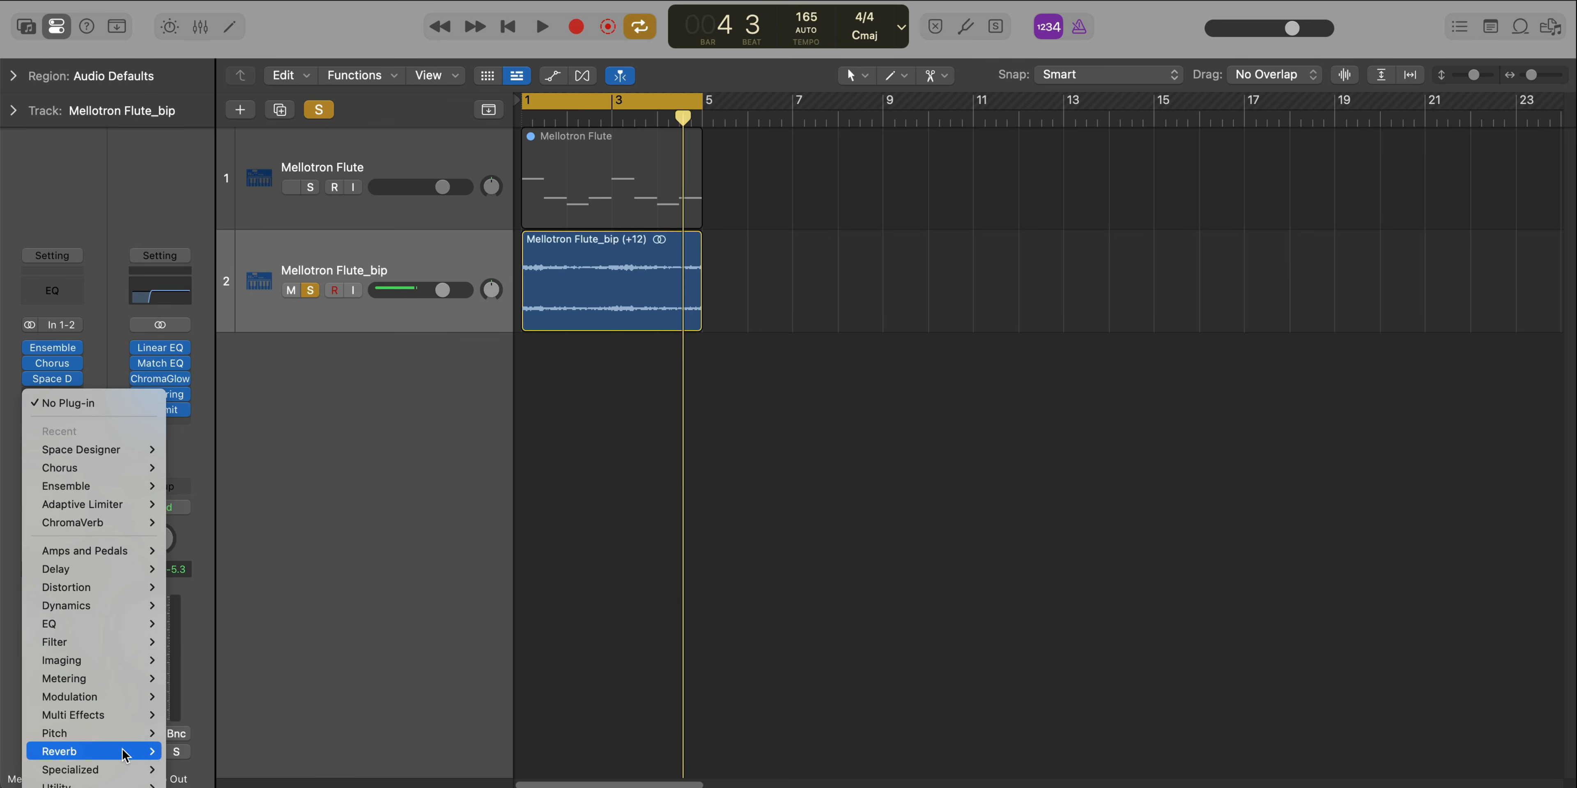
mouse_move(89, 576)
mouse_move(199, 650)
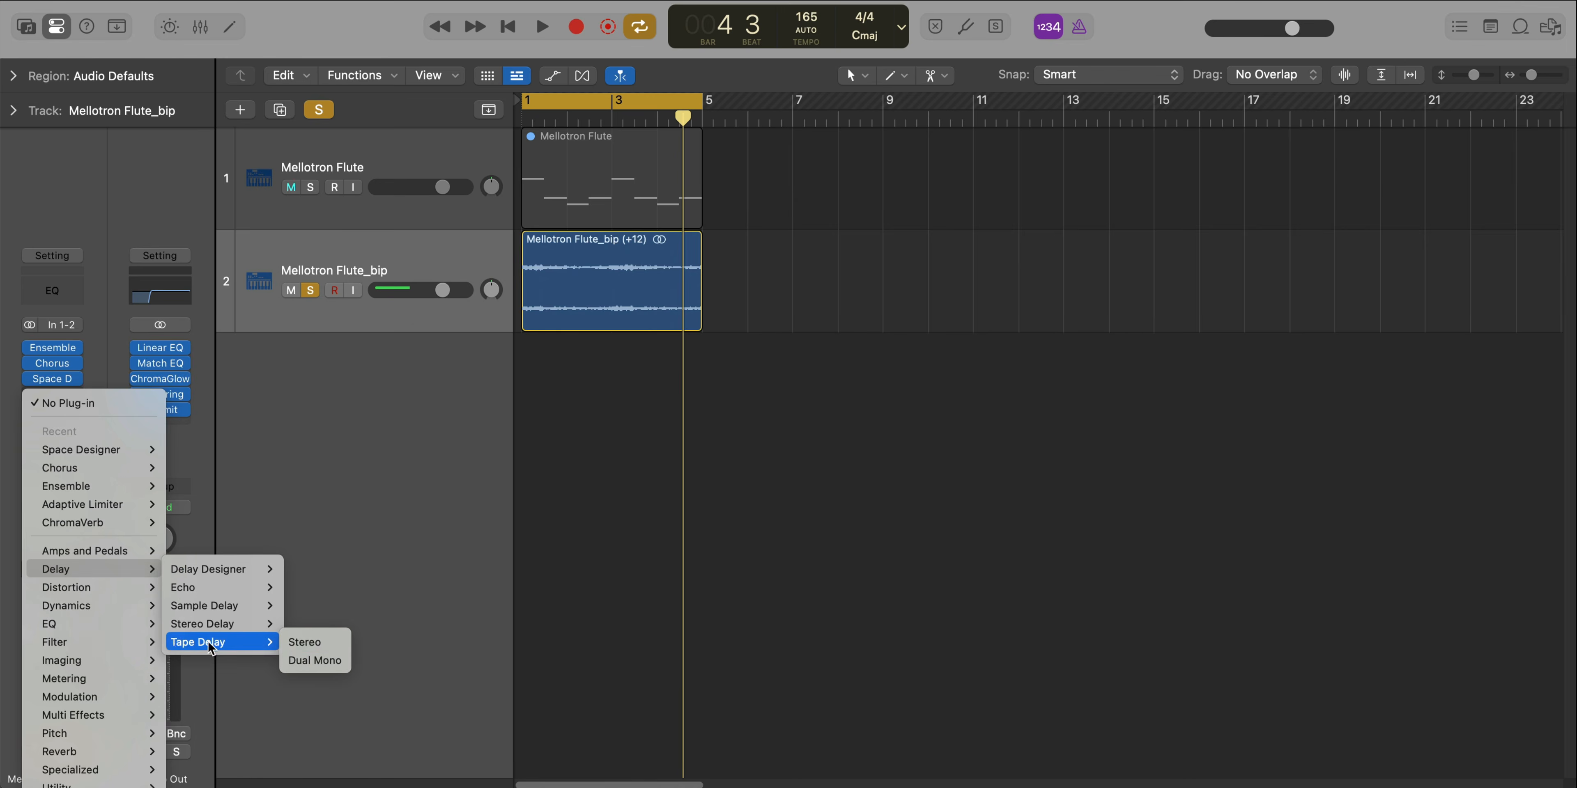
click(292, 644)
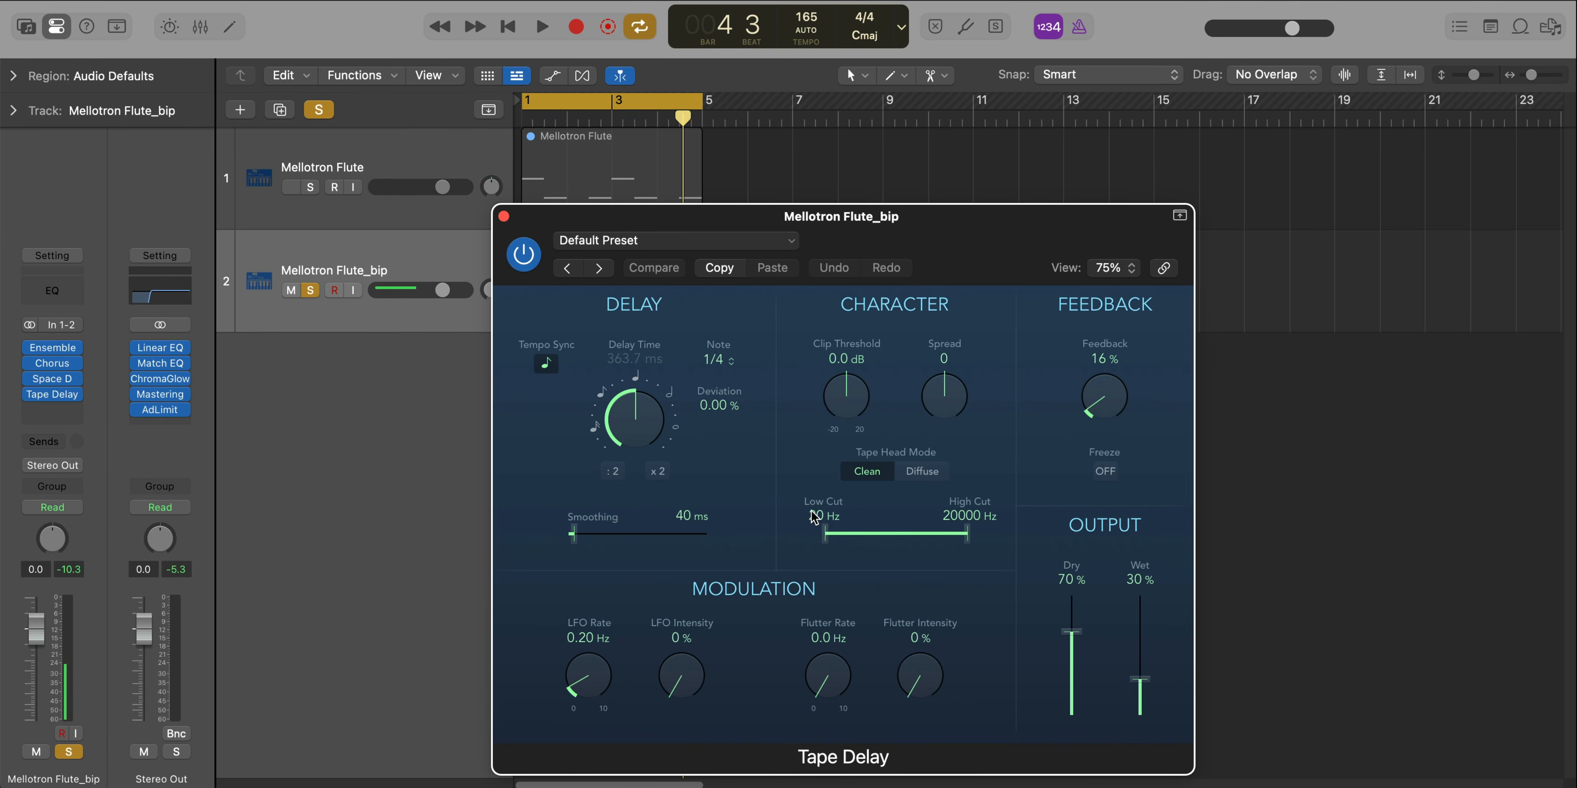
drag(1042, 232, 937, 156)
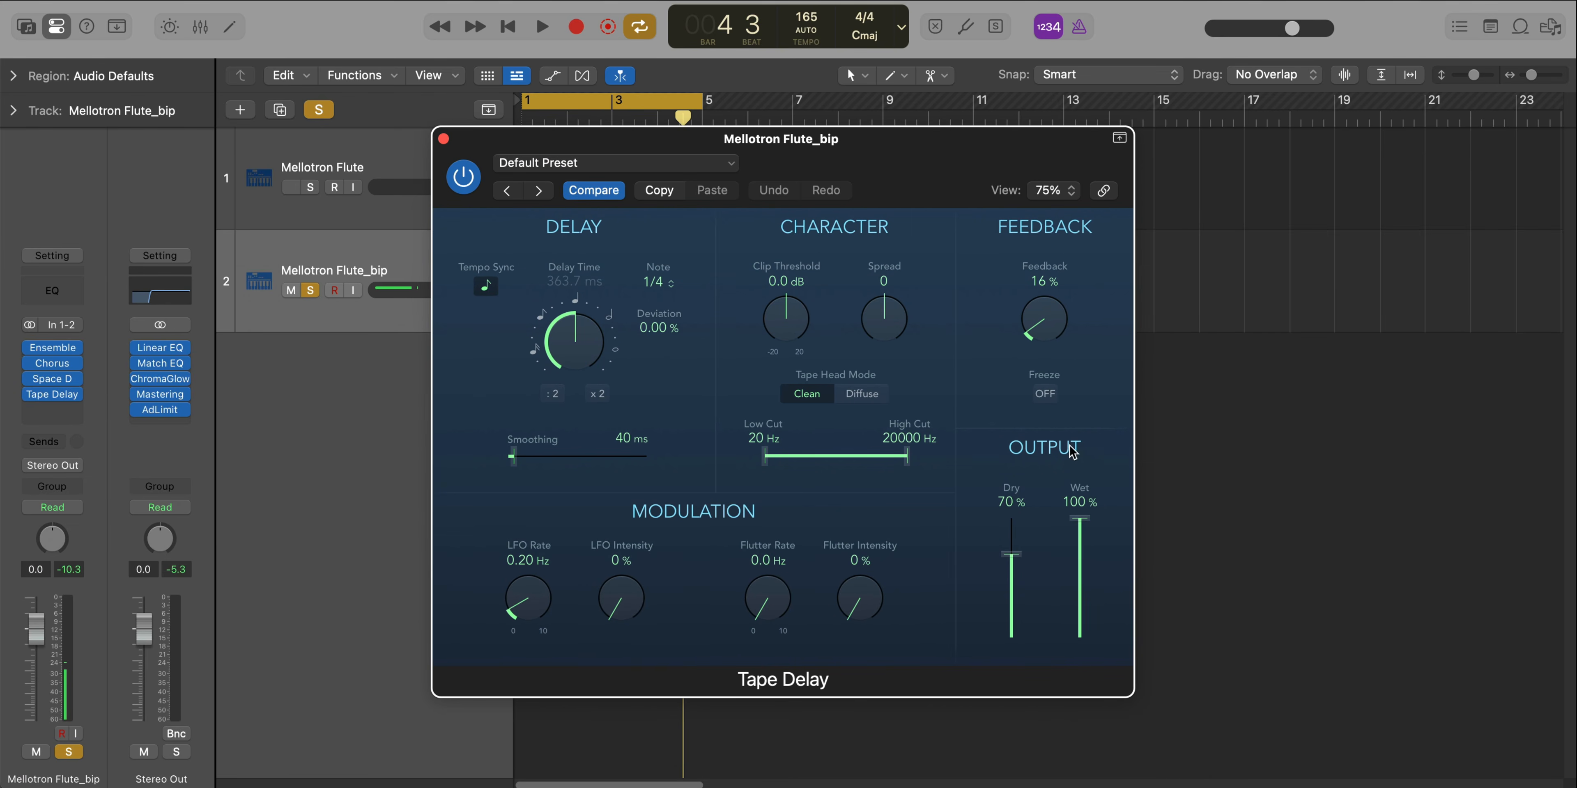
Turn off the Tape Delay's tempo sync and set delay time 0 ms, feedback 0%, dry 0%, LFO rate 1.00 Hz and LFO intensity 44%
click(485, 286)
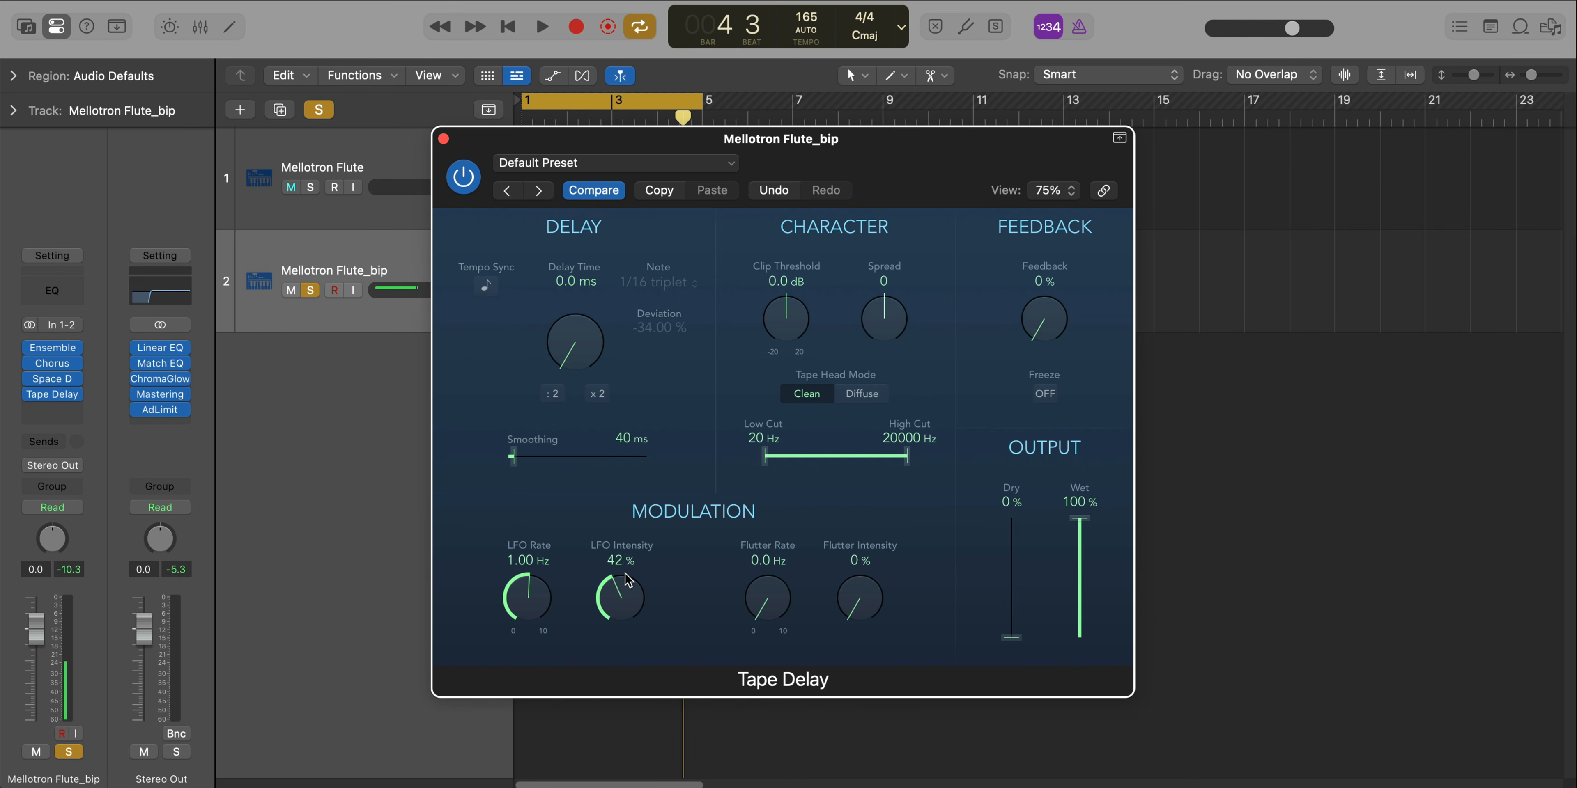
key(space)
drag(629, 579, 614, 428)
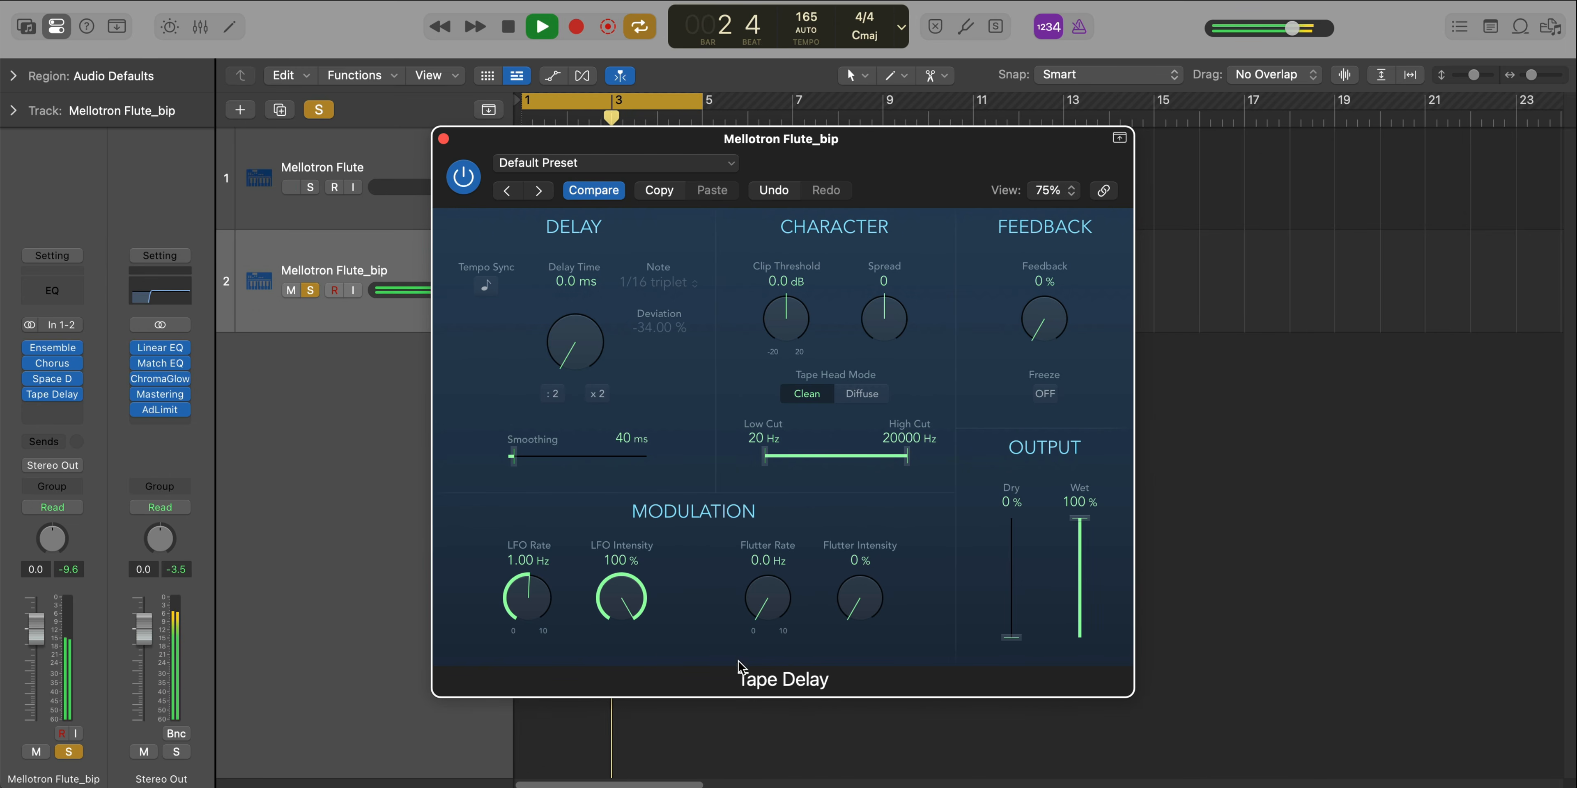
key(space)
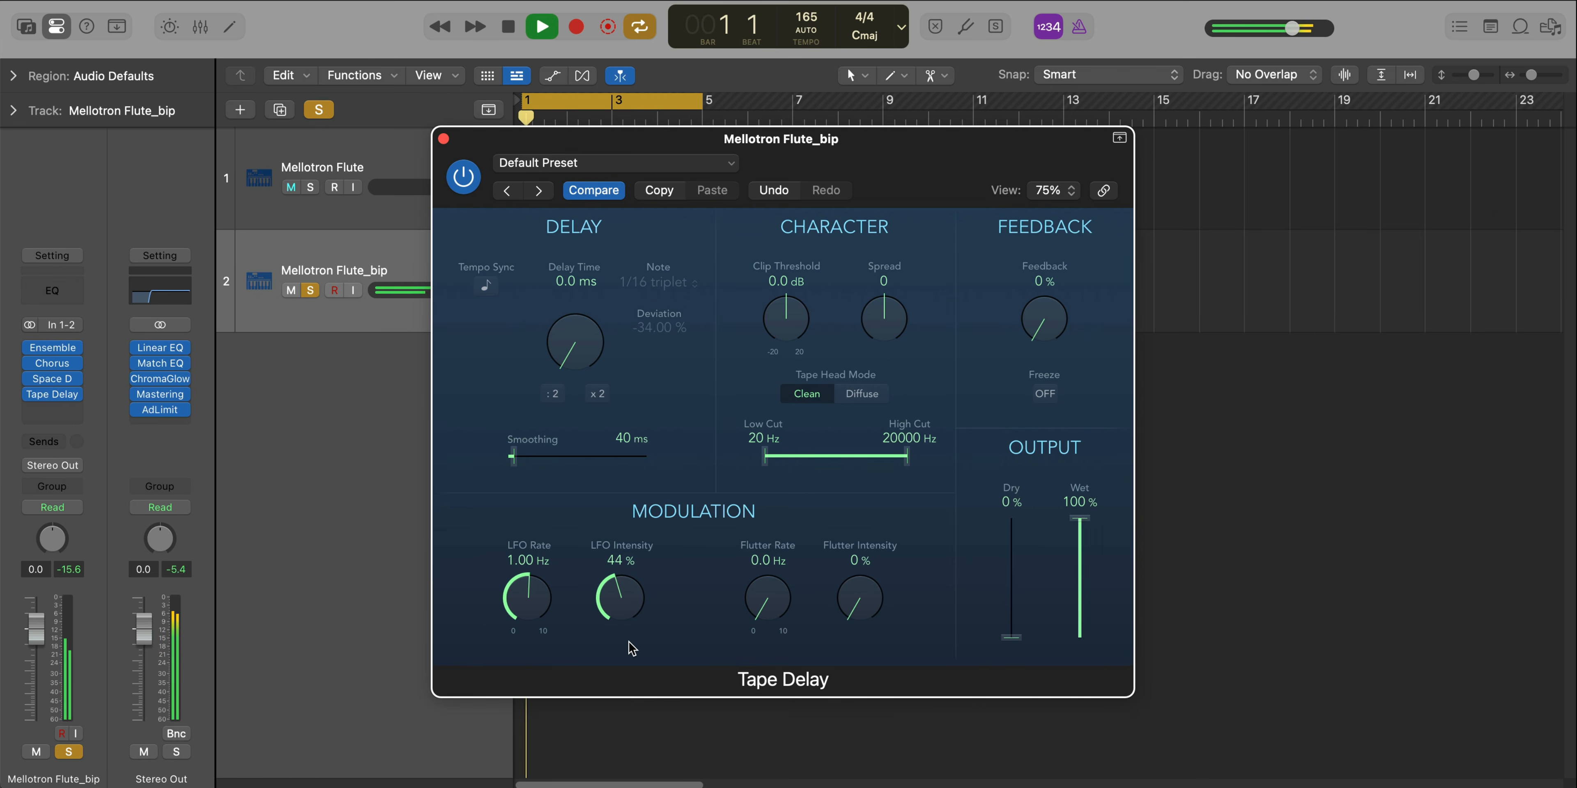
Compare the flute with the Tape Delay bypassed and active during playback, and close the effect's window
click(463, 176)
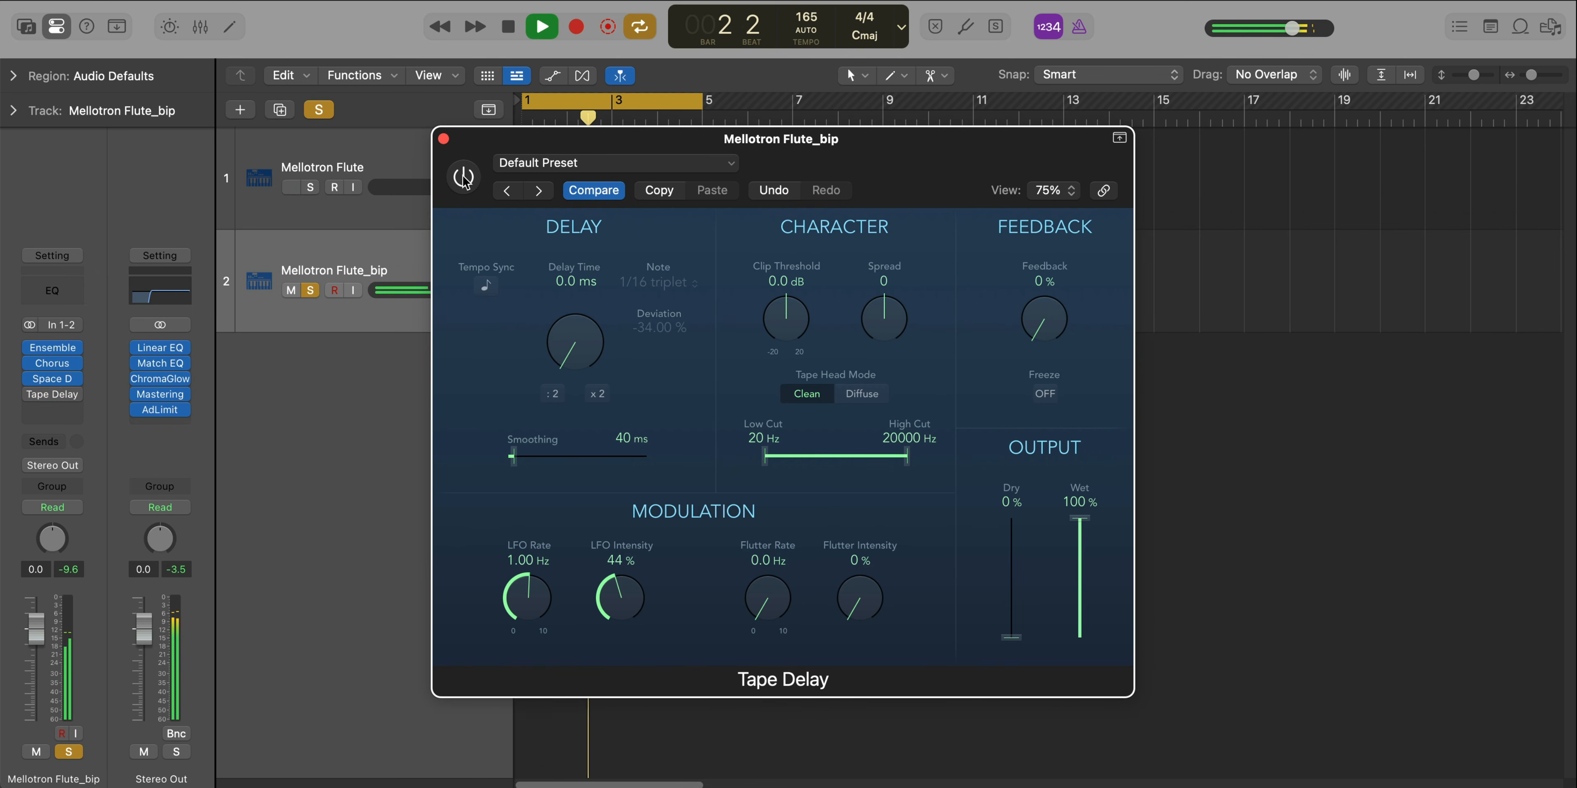
click(463, 176)
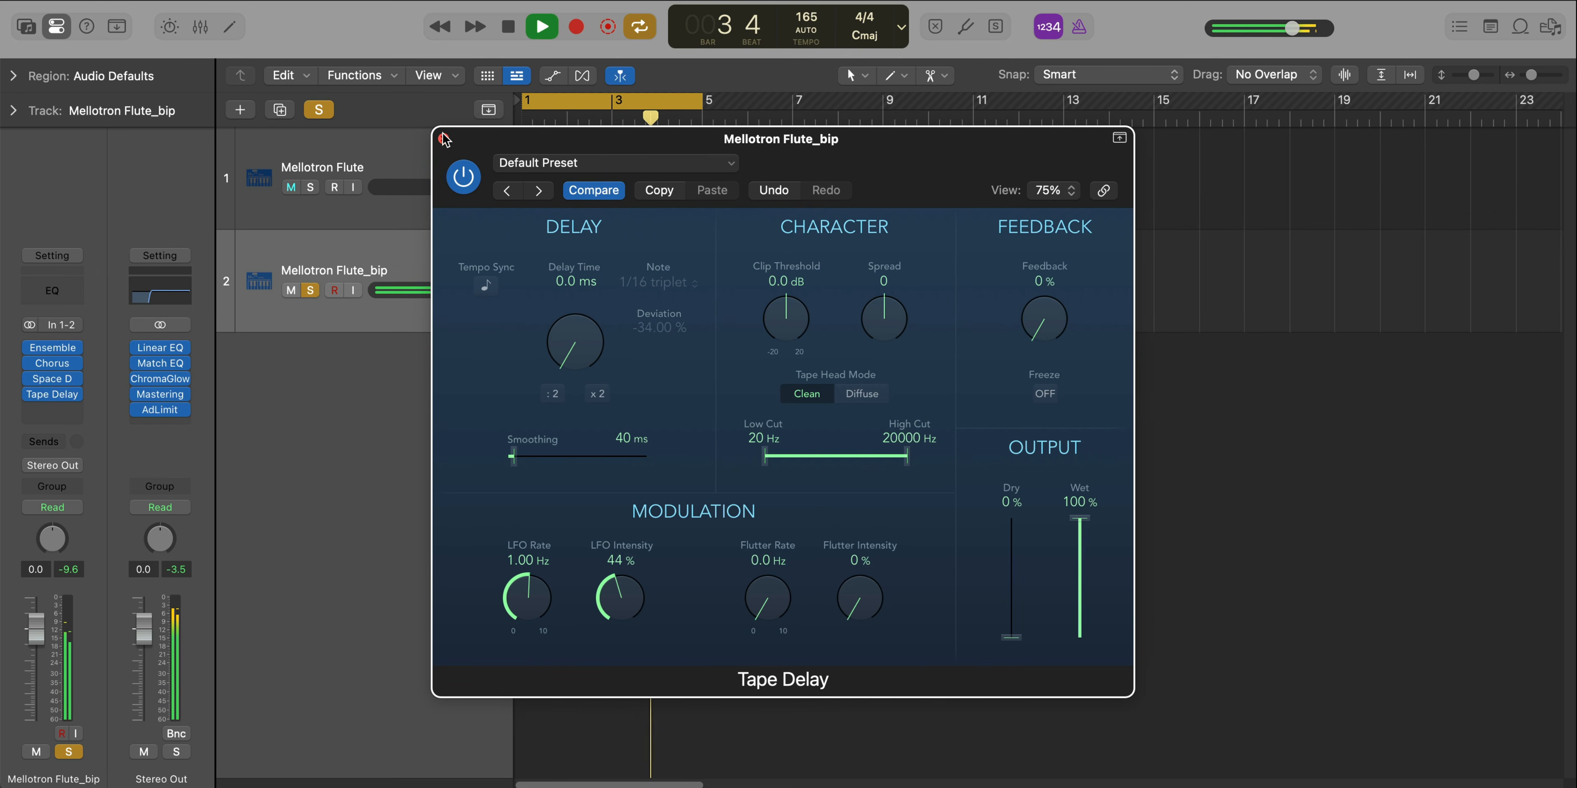
click(444, 139)
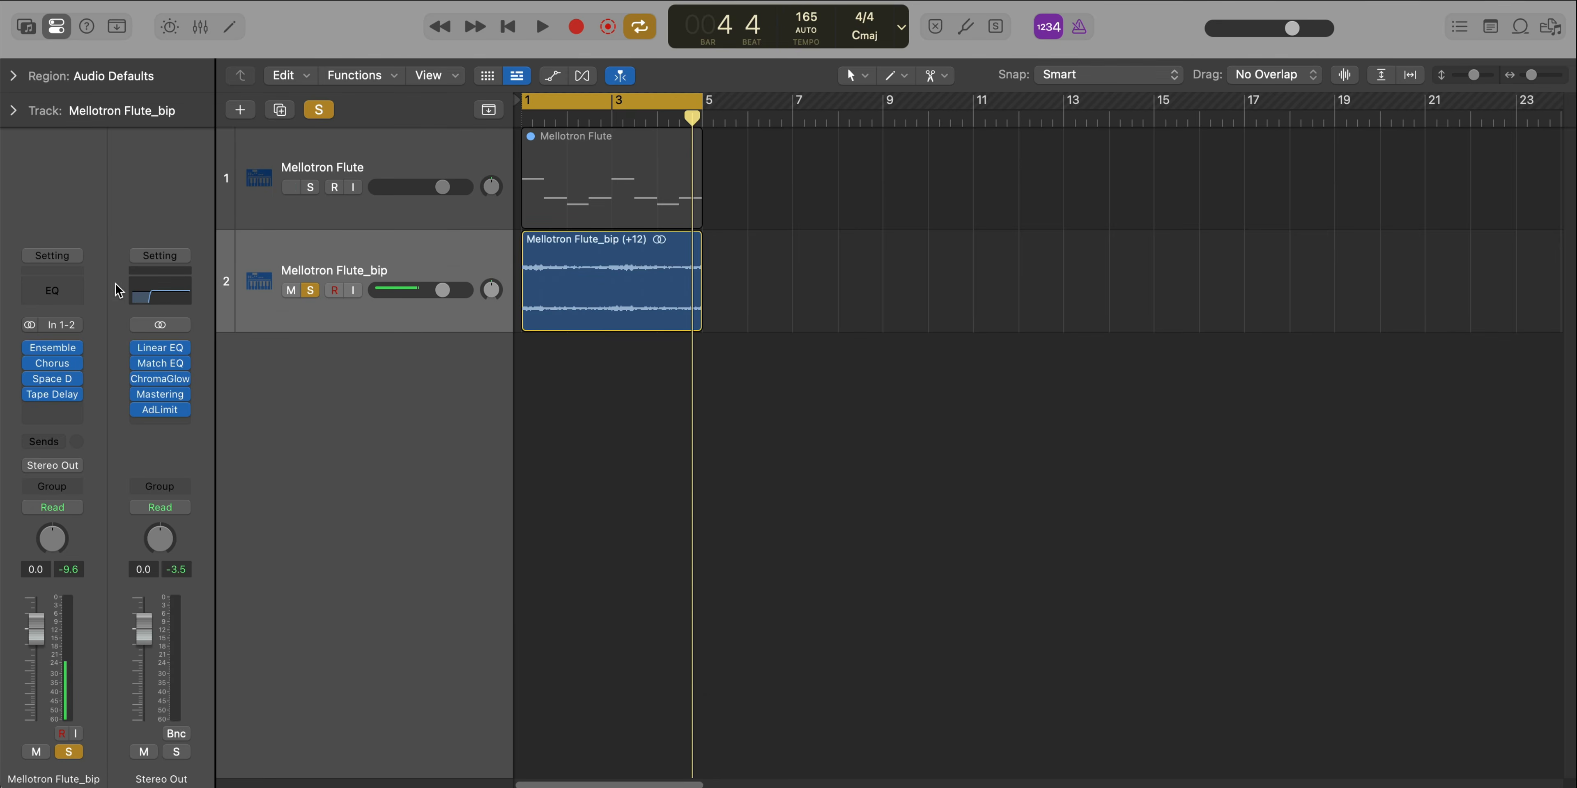
Add a Channel EQ to the bounced flute track and load the Phone Filter Notch preset from EQ Tools
click(77, 290)
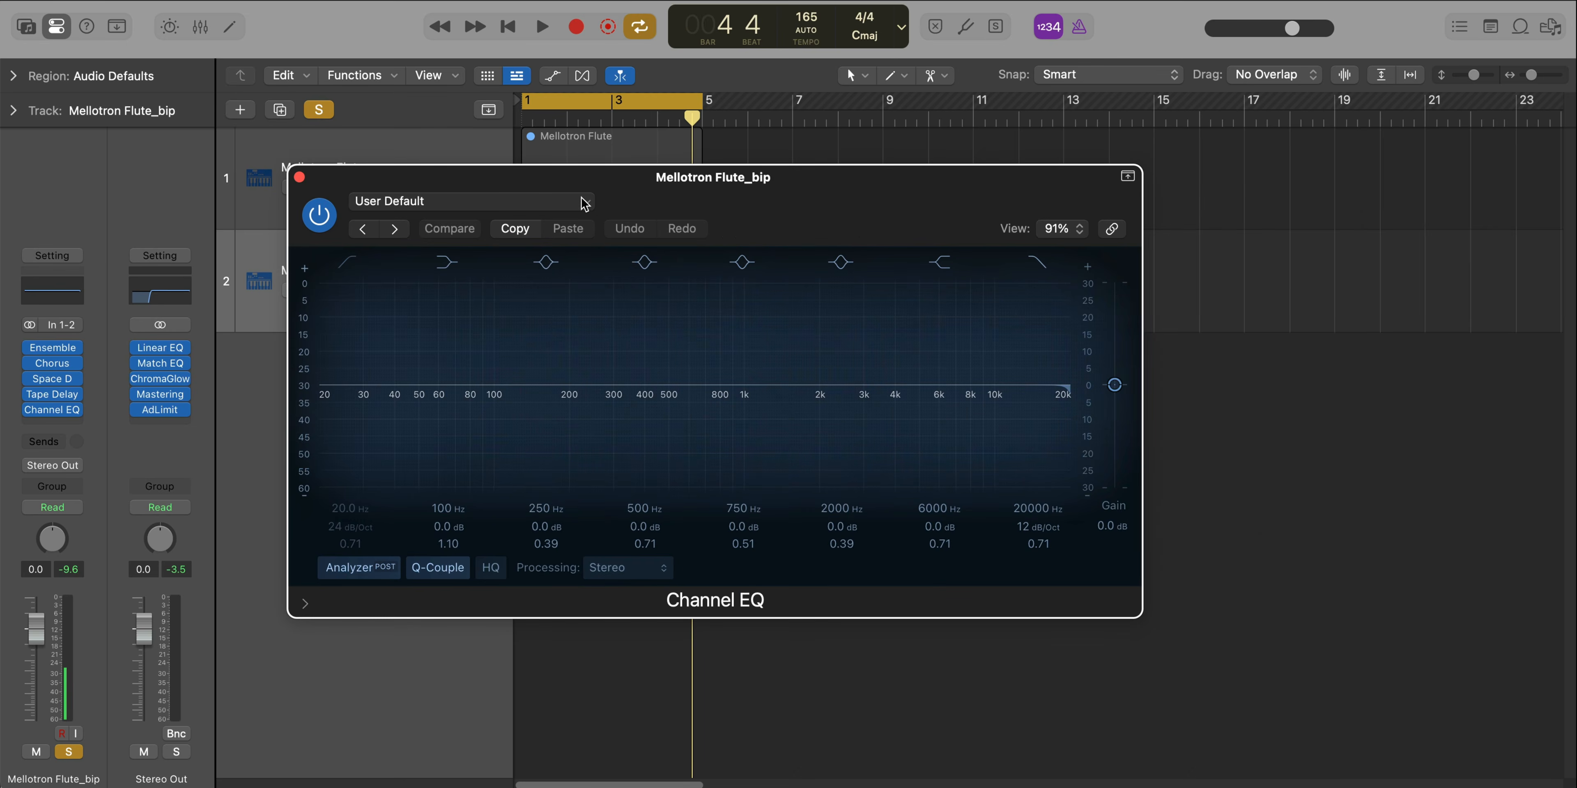
click(586, 203)
mouse_move(558, 676)
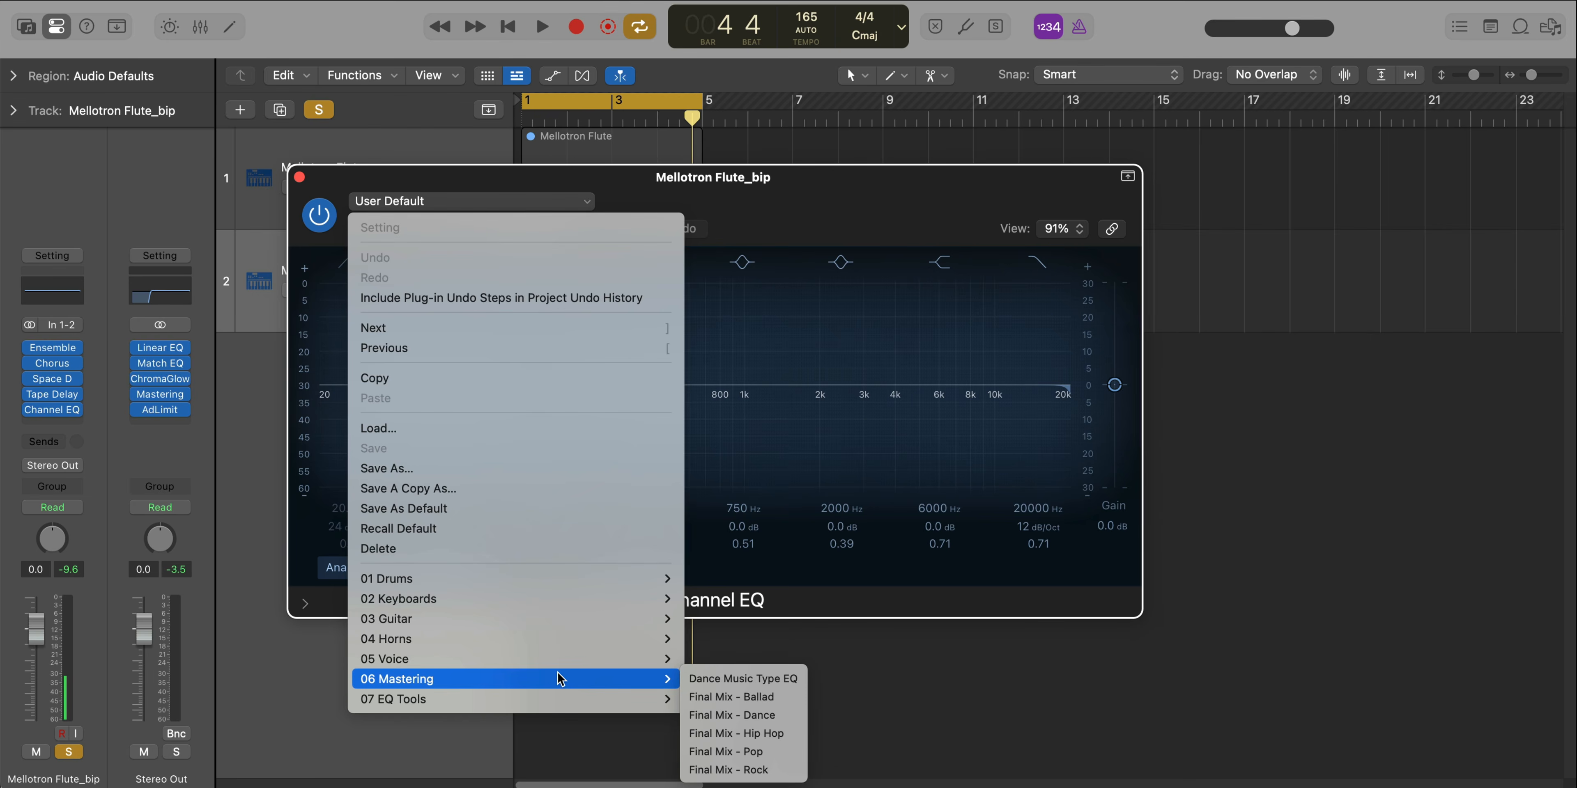
mouse_move(540, 699)
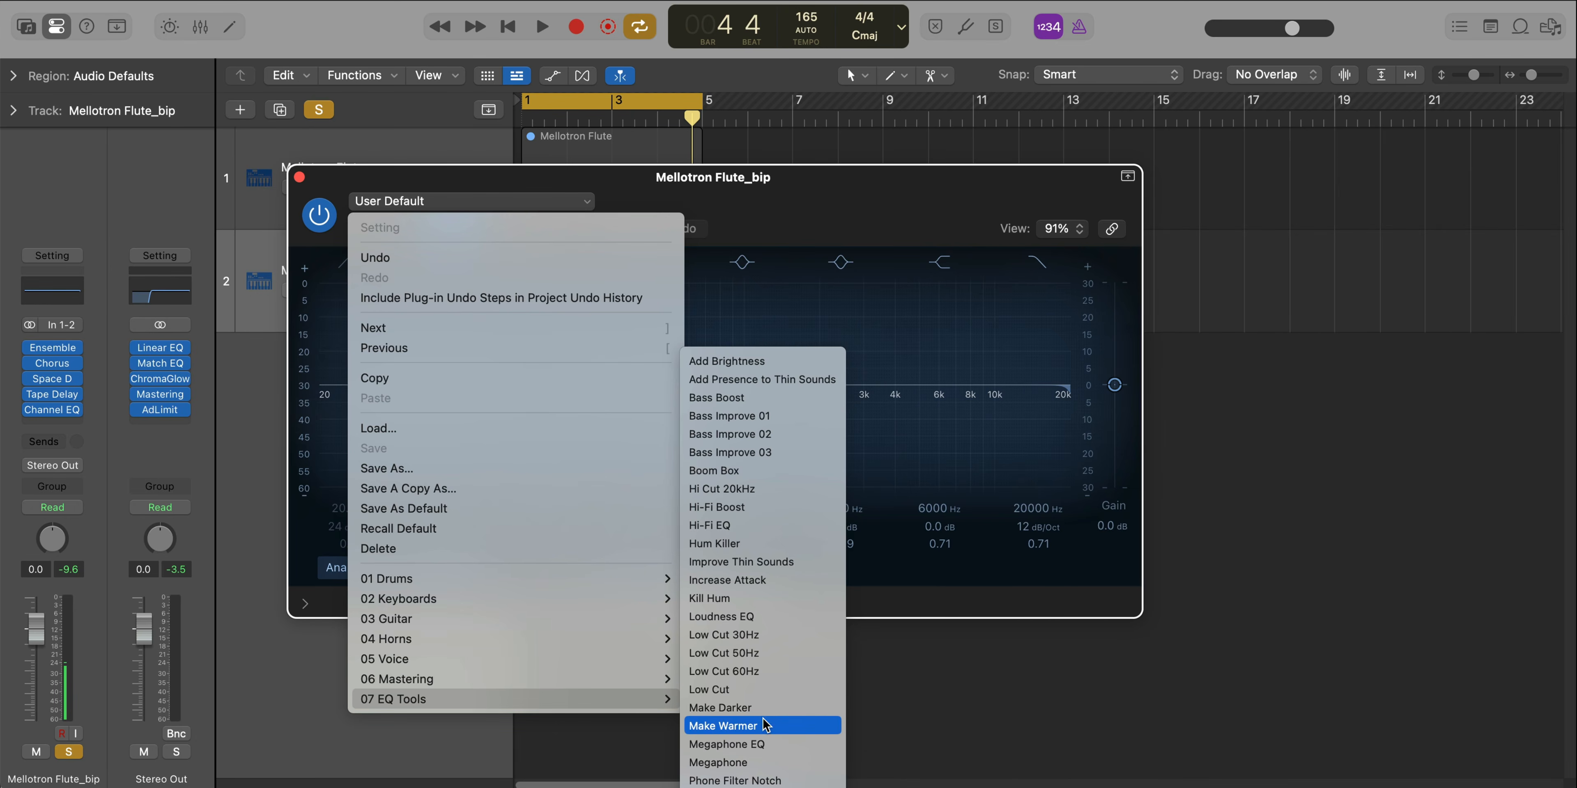
click(754, 780)
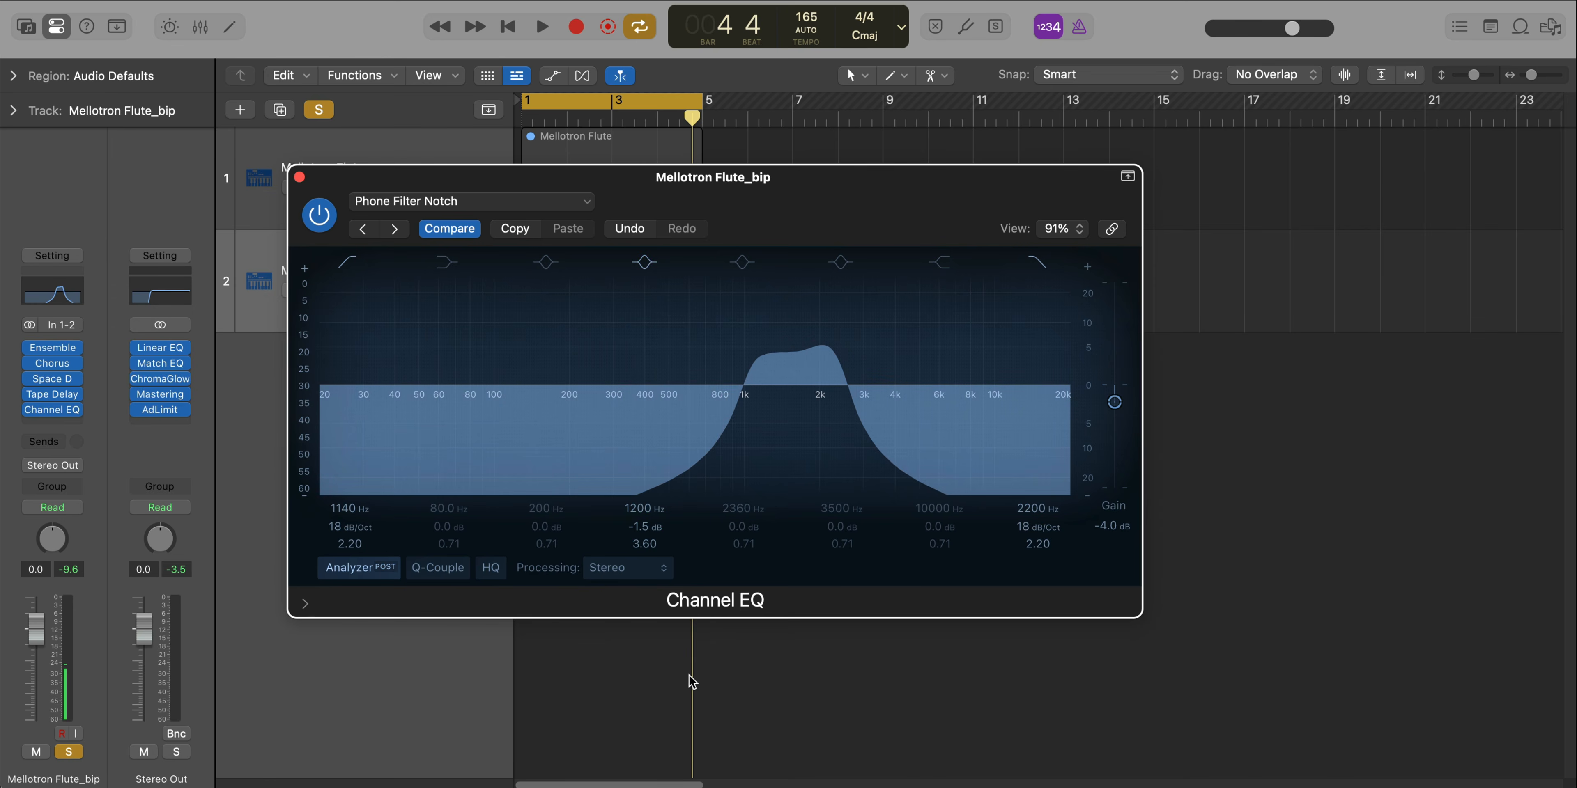
Set the Channel EQ's output gain to +2.5 dB, high cut to 3980 Hz and low cut to 715 Hz while auditioning the flute
key(space)
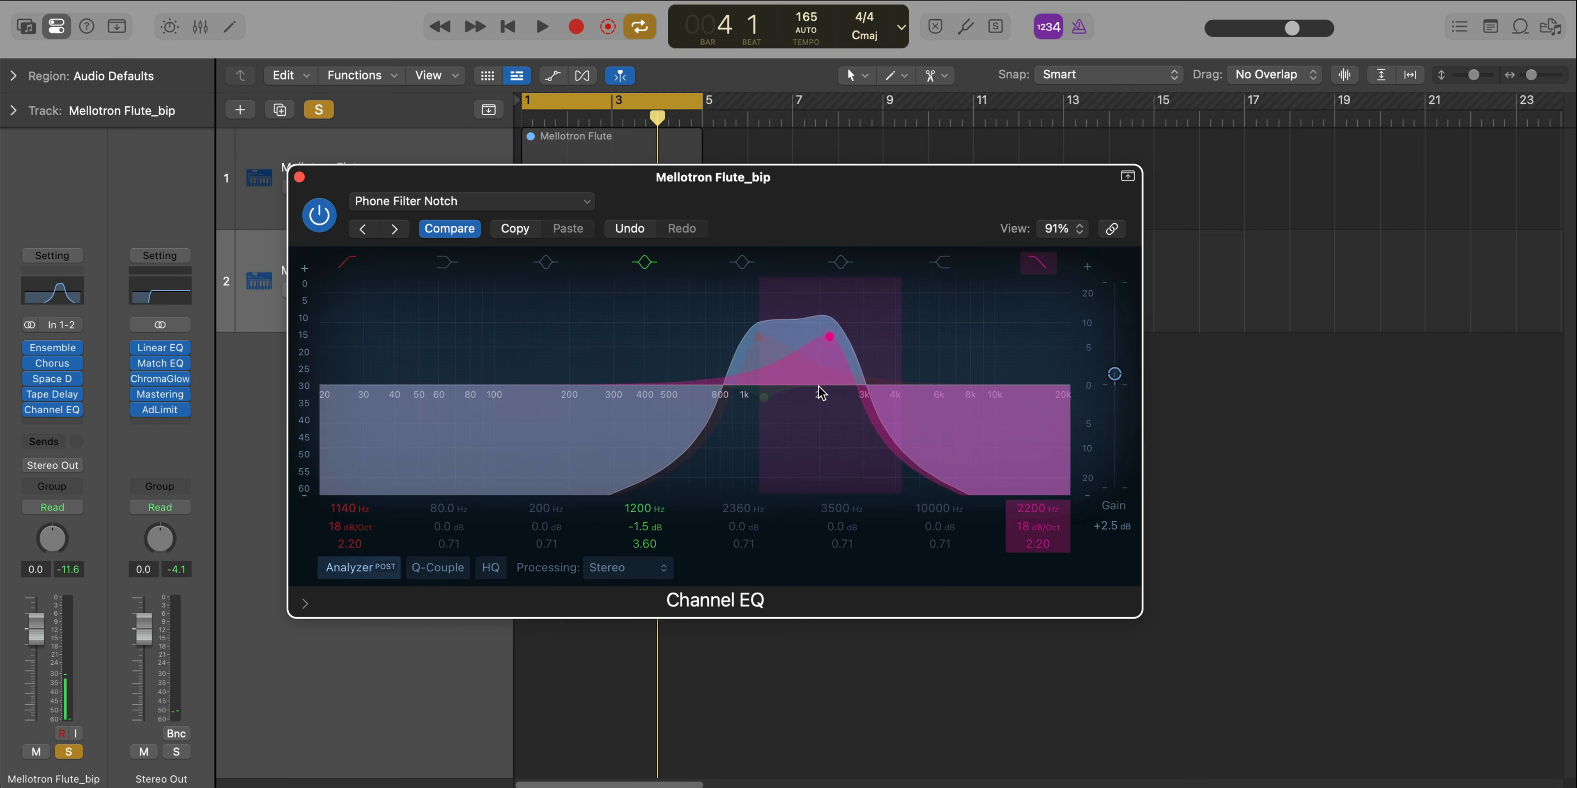
key(space)
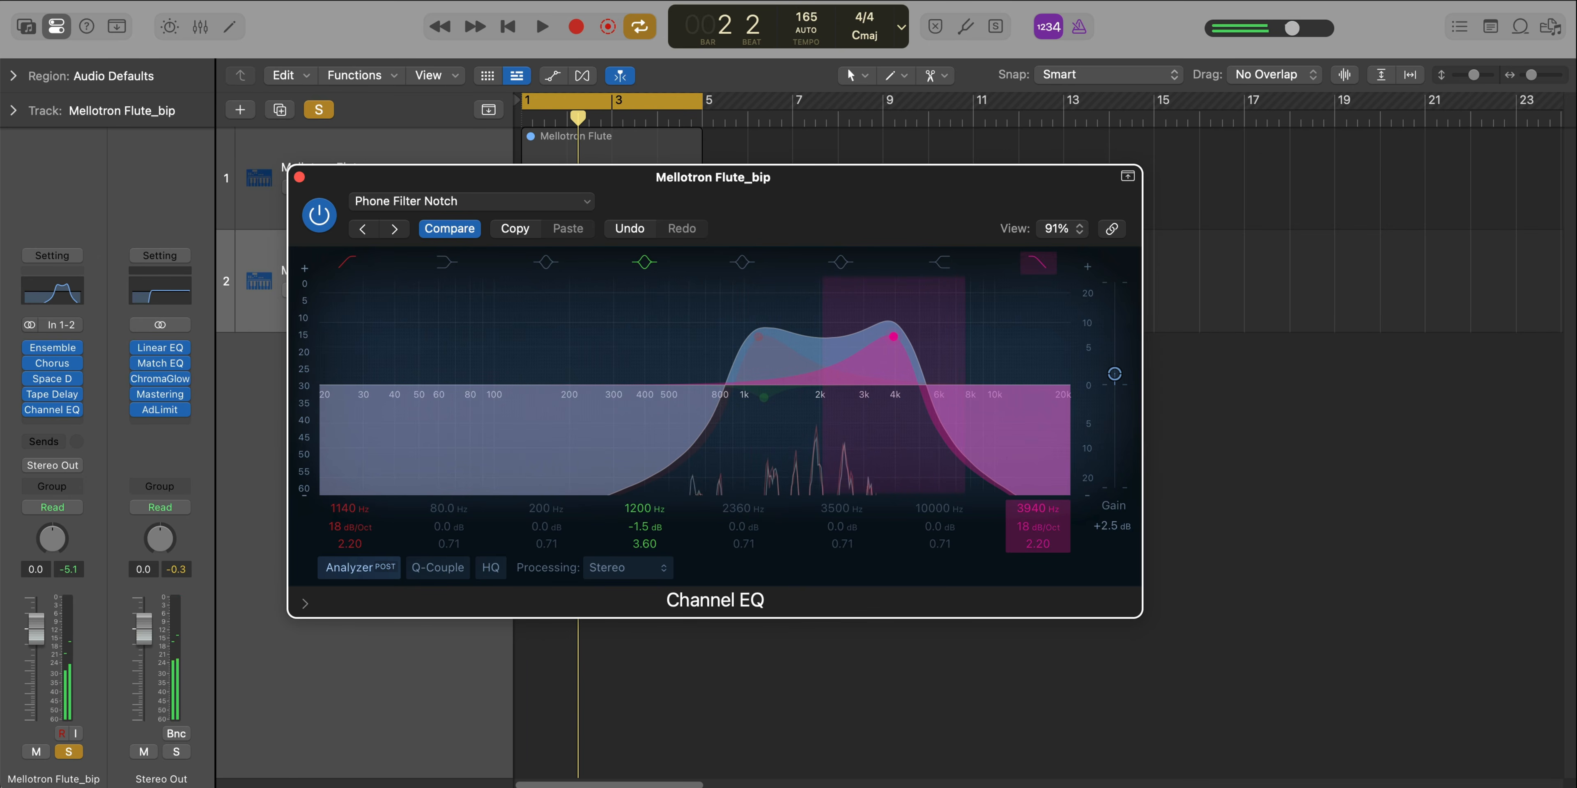
key(space)
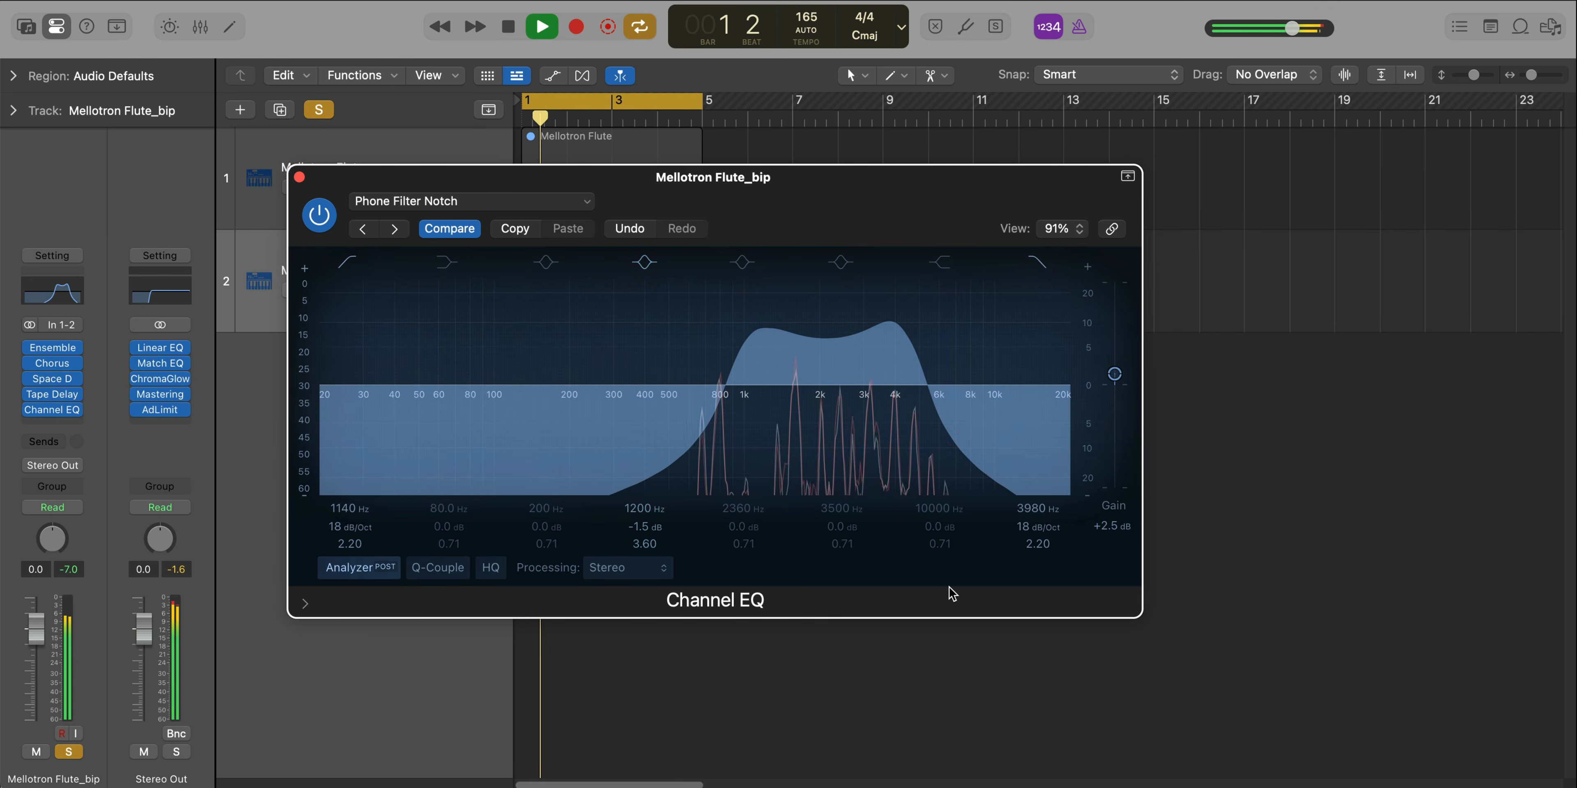
key(space)
drag(340, 507, 340, 516)
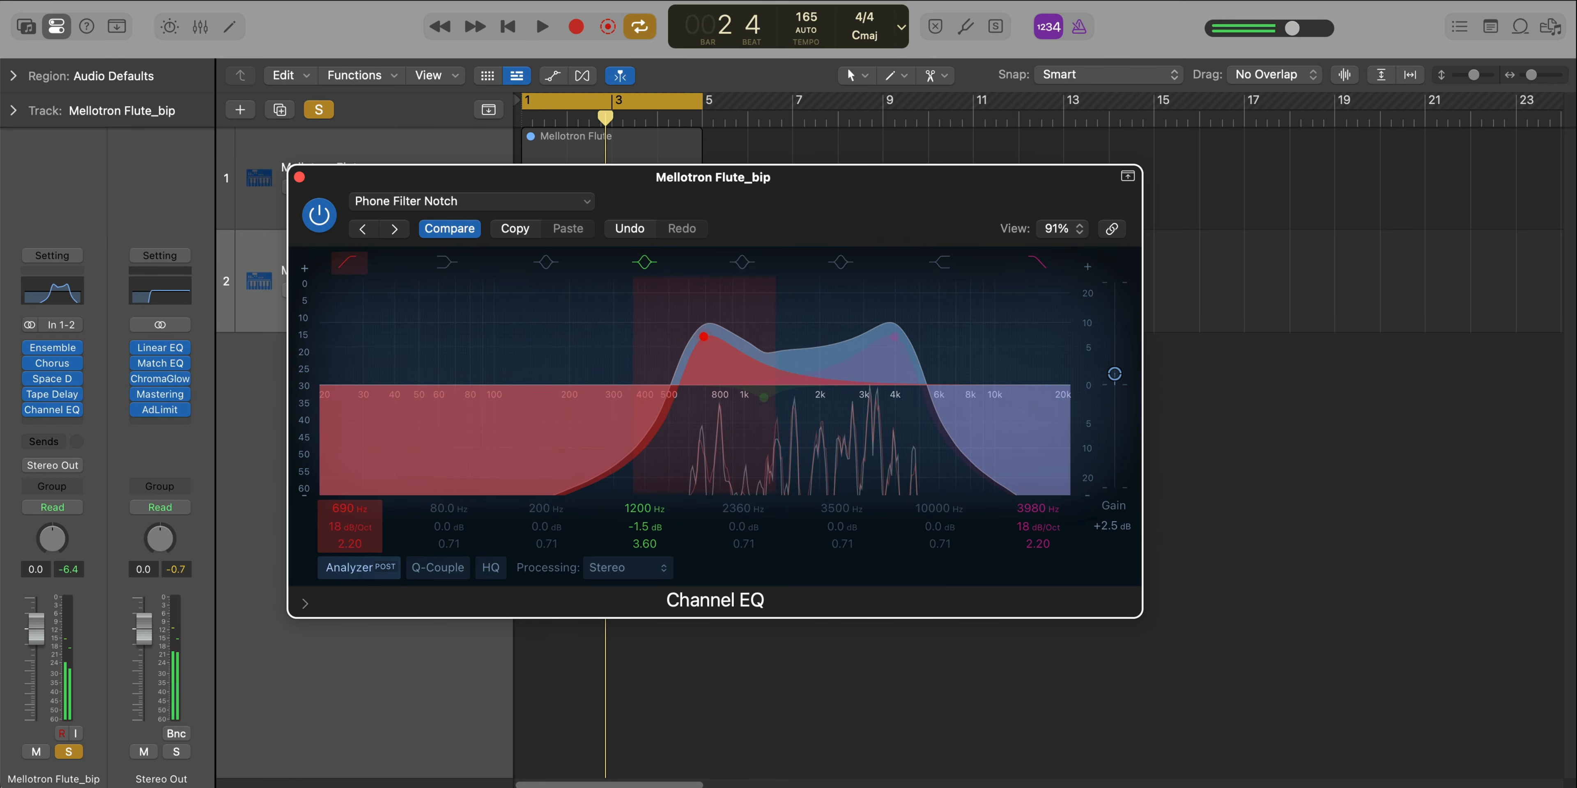
key(space)
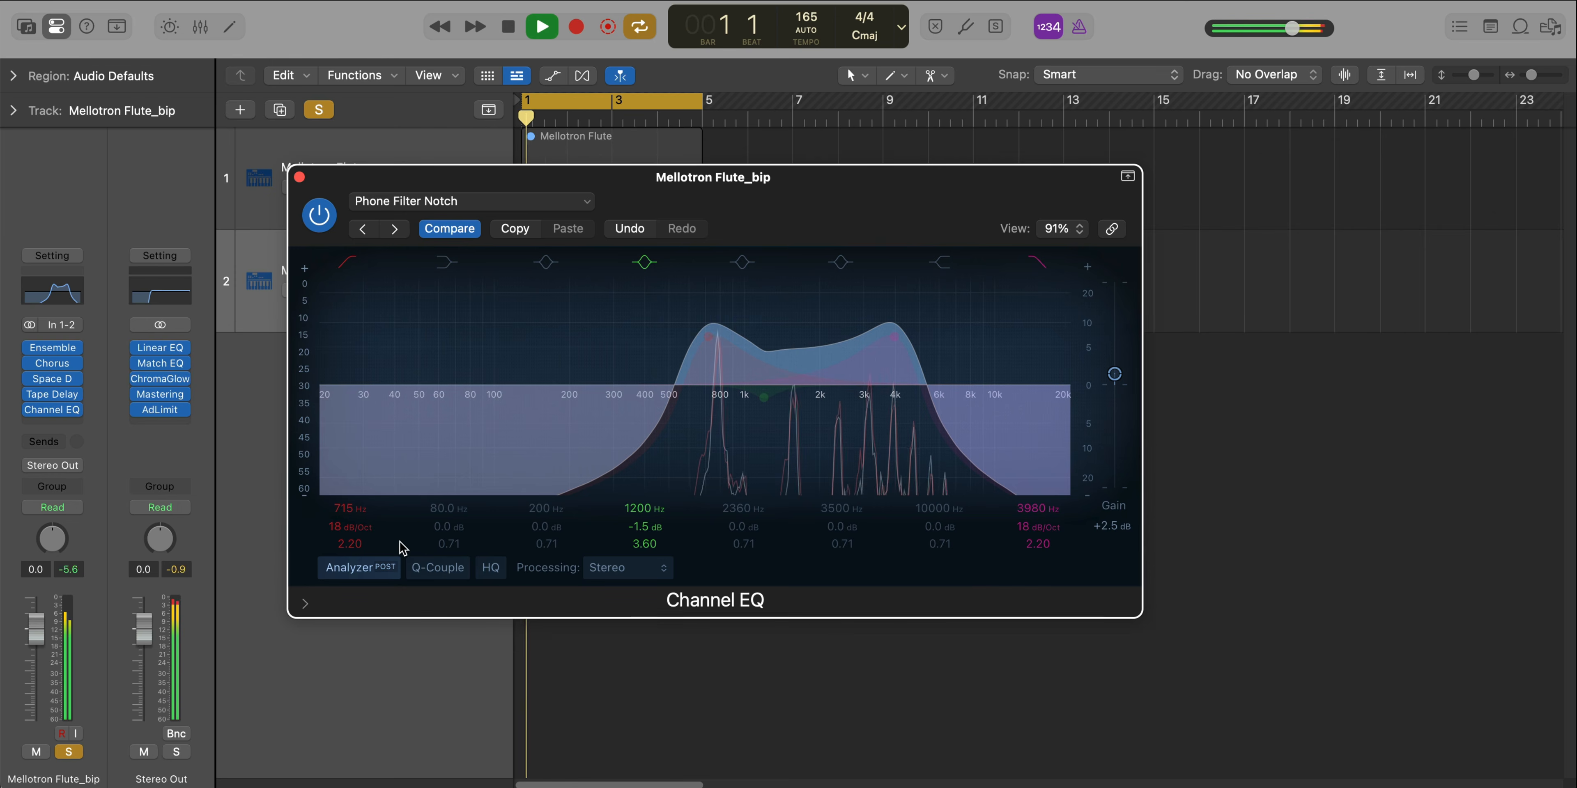
Compare the flute with the Channel EQ bypassed and active during playback, and close the equalizer's window
click(319, 215)
click(319, 215)
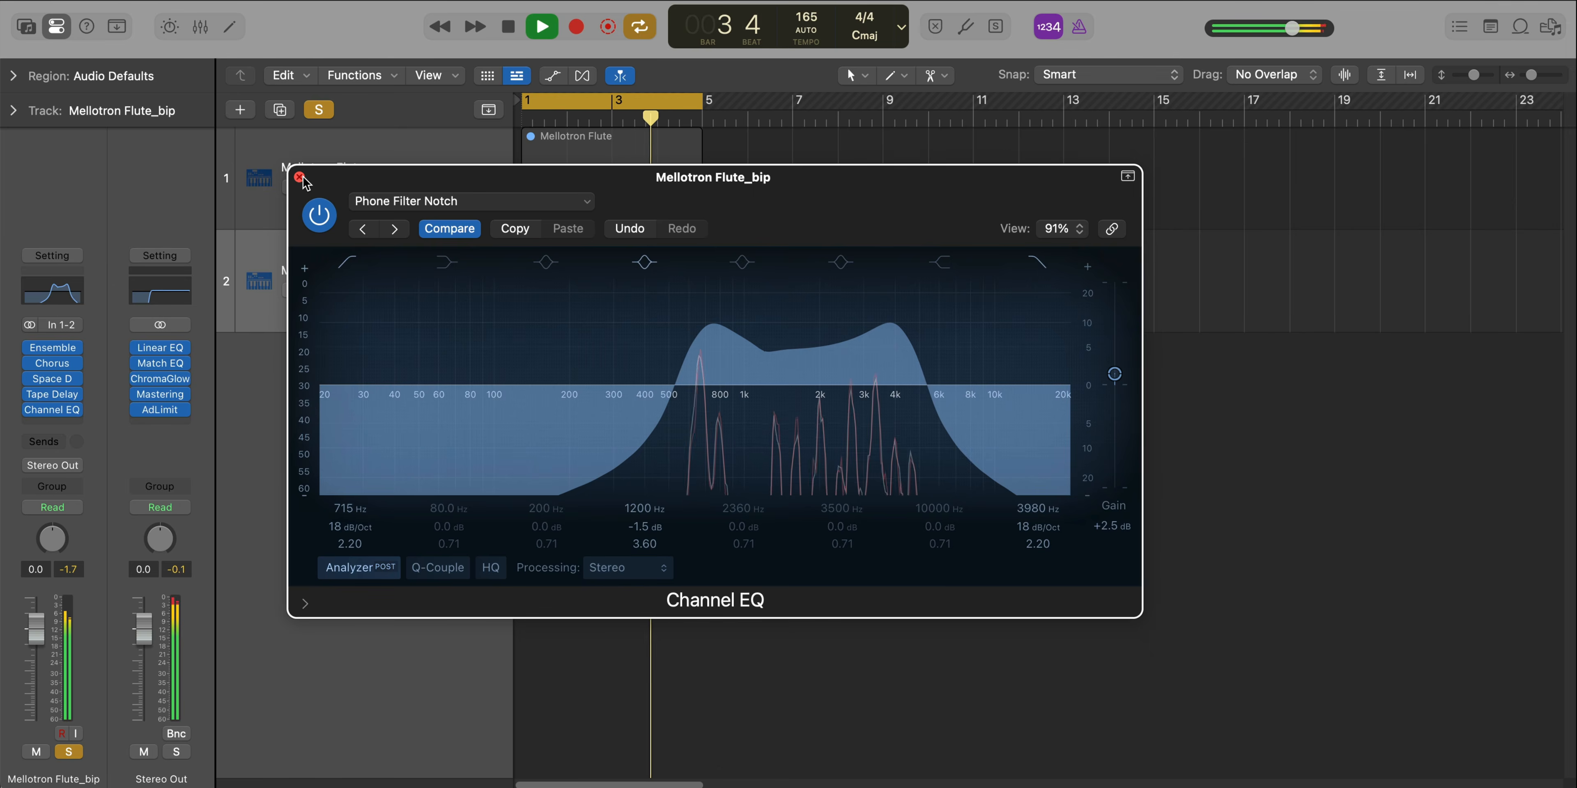
click(299, 177)
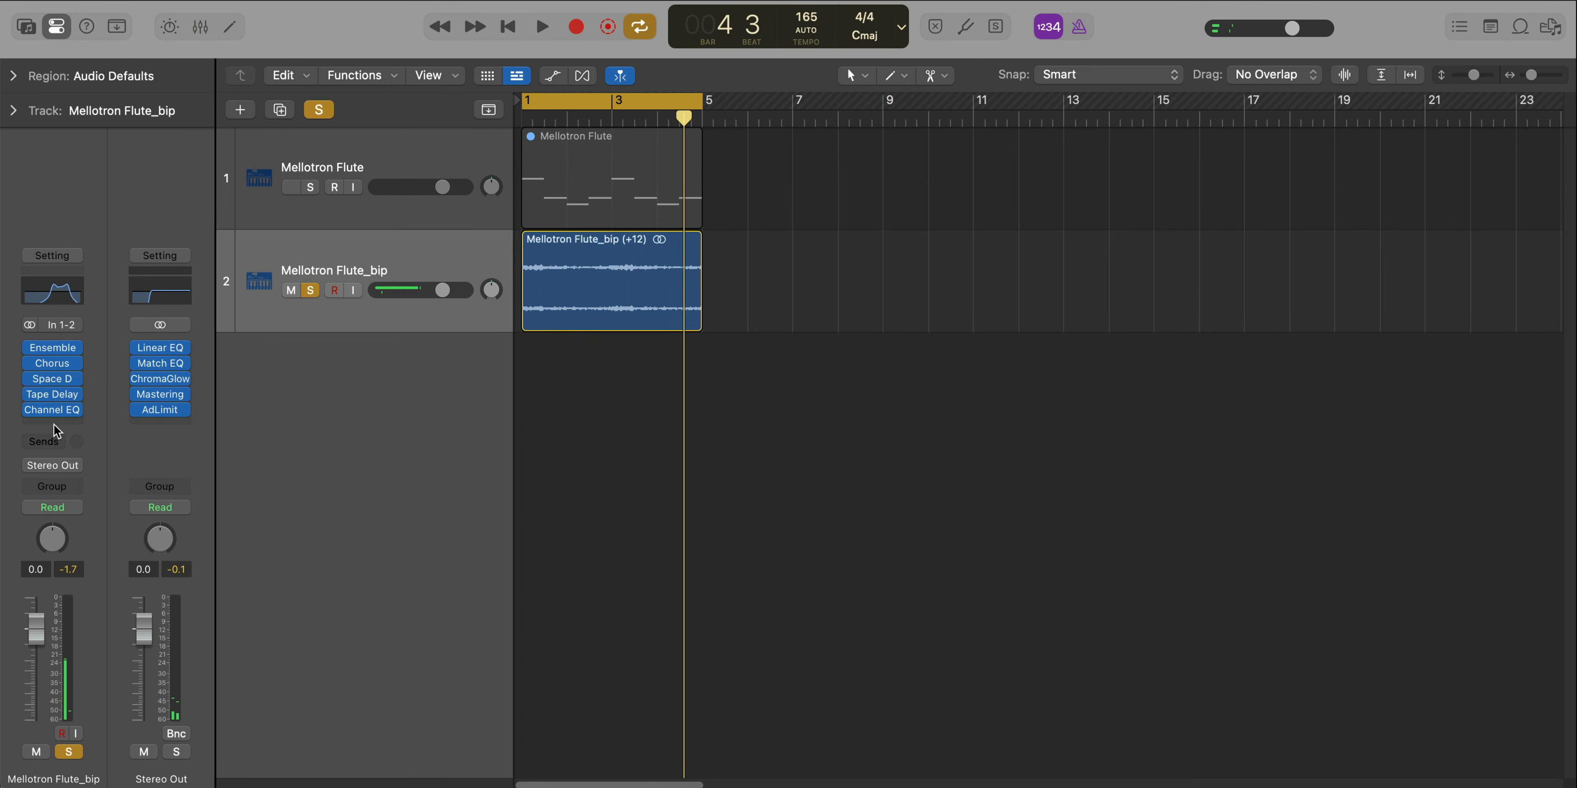
Insert ChromaVerb after the Channel EQ, load the Large Synth Room preset from Synth Reverbs and adjust its decay
click(55, 424)
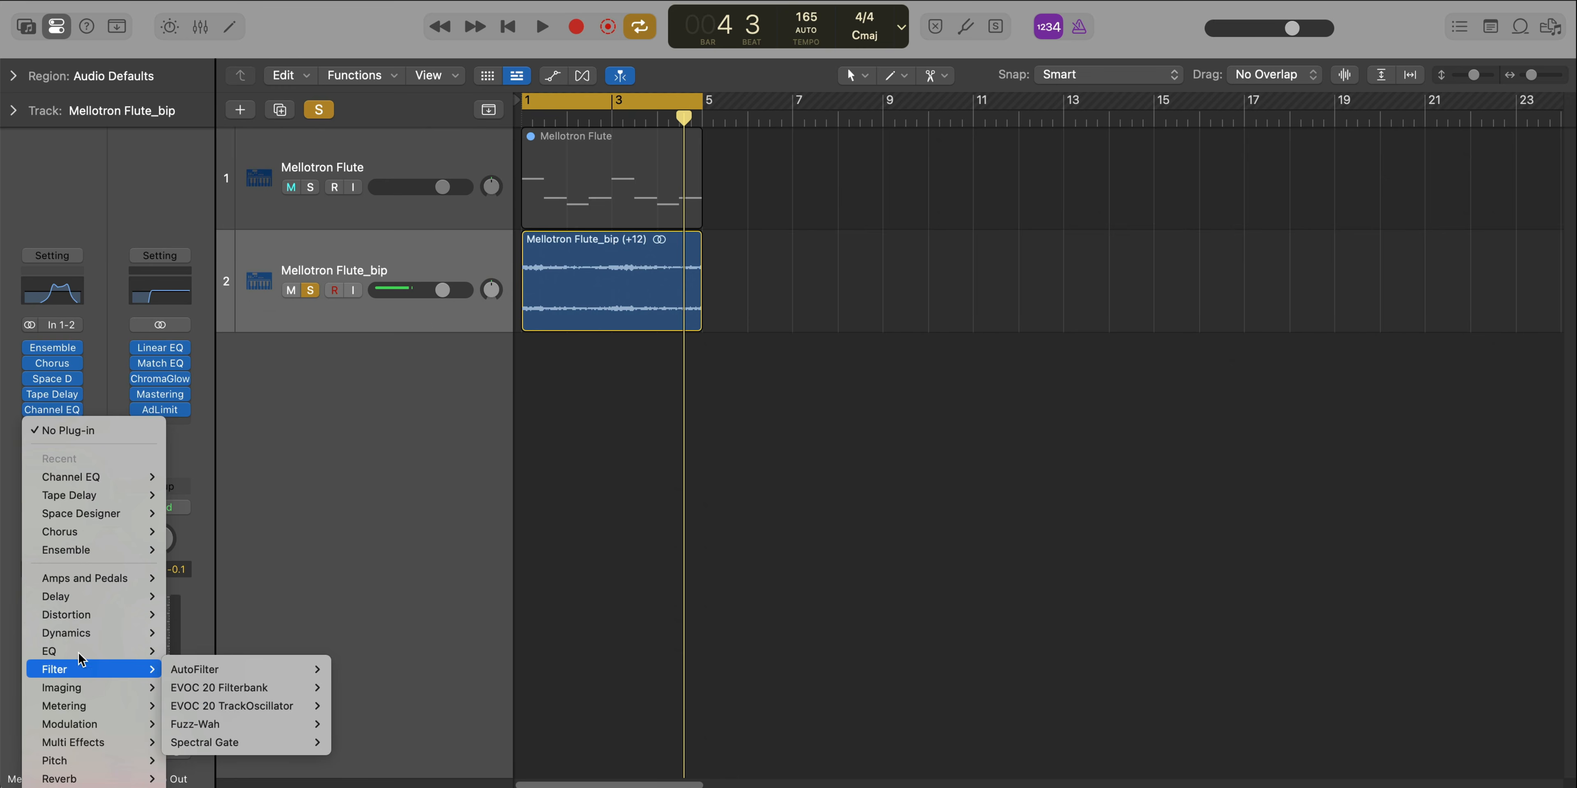
mouse_move(59, 778)
click(275, 776)
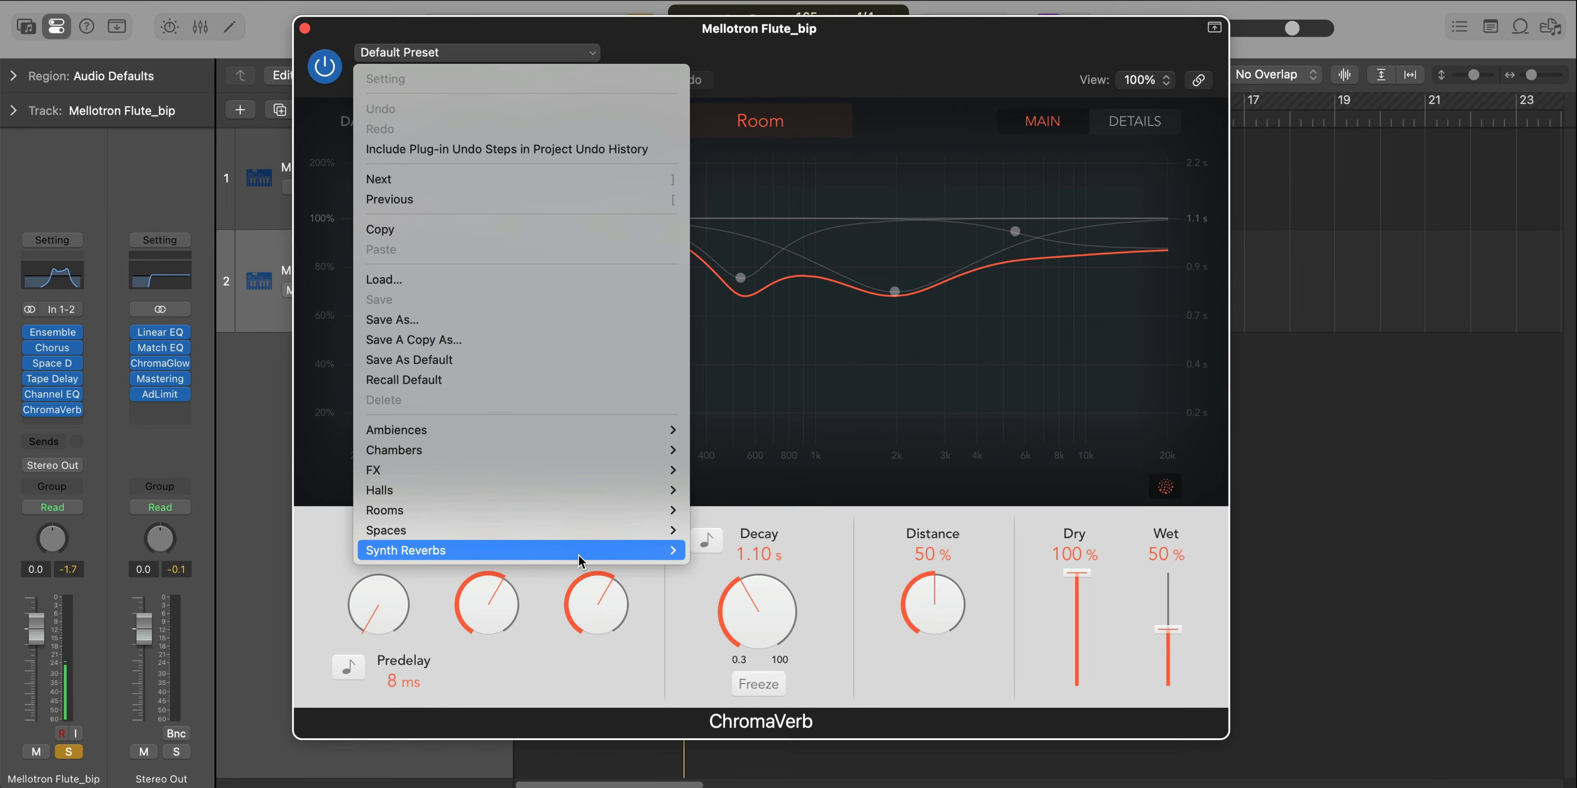
mouse_move(578, 555)
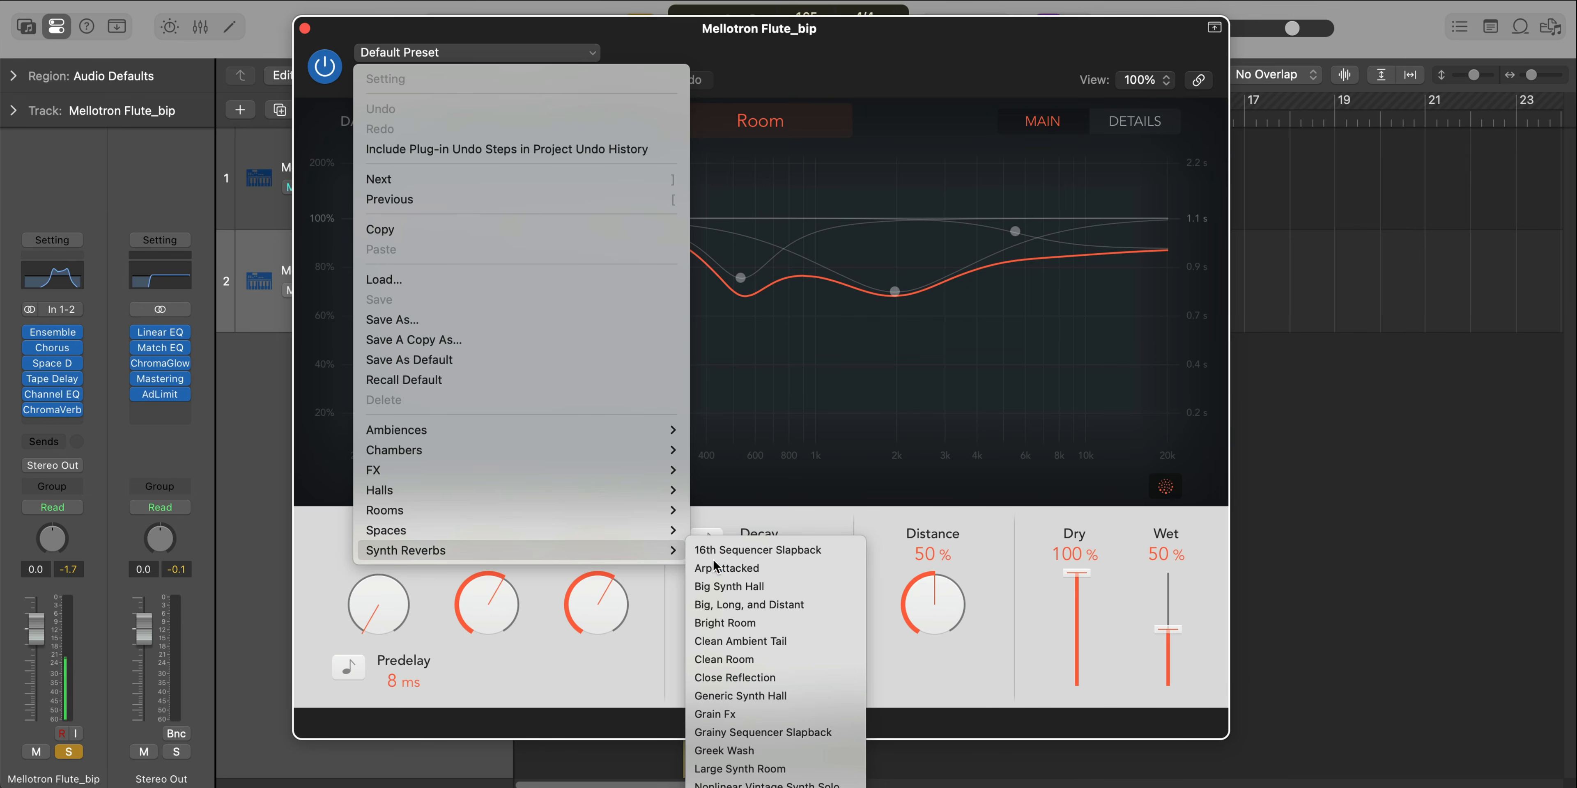
click(766, 766)
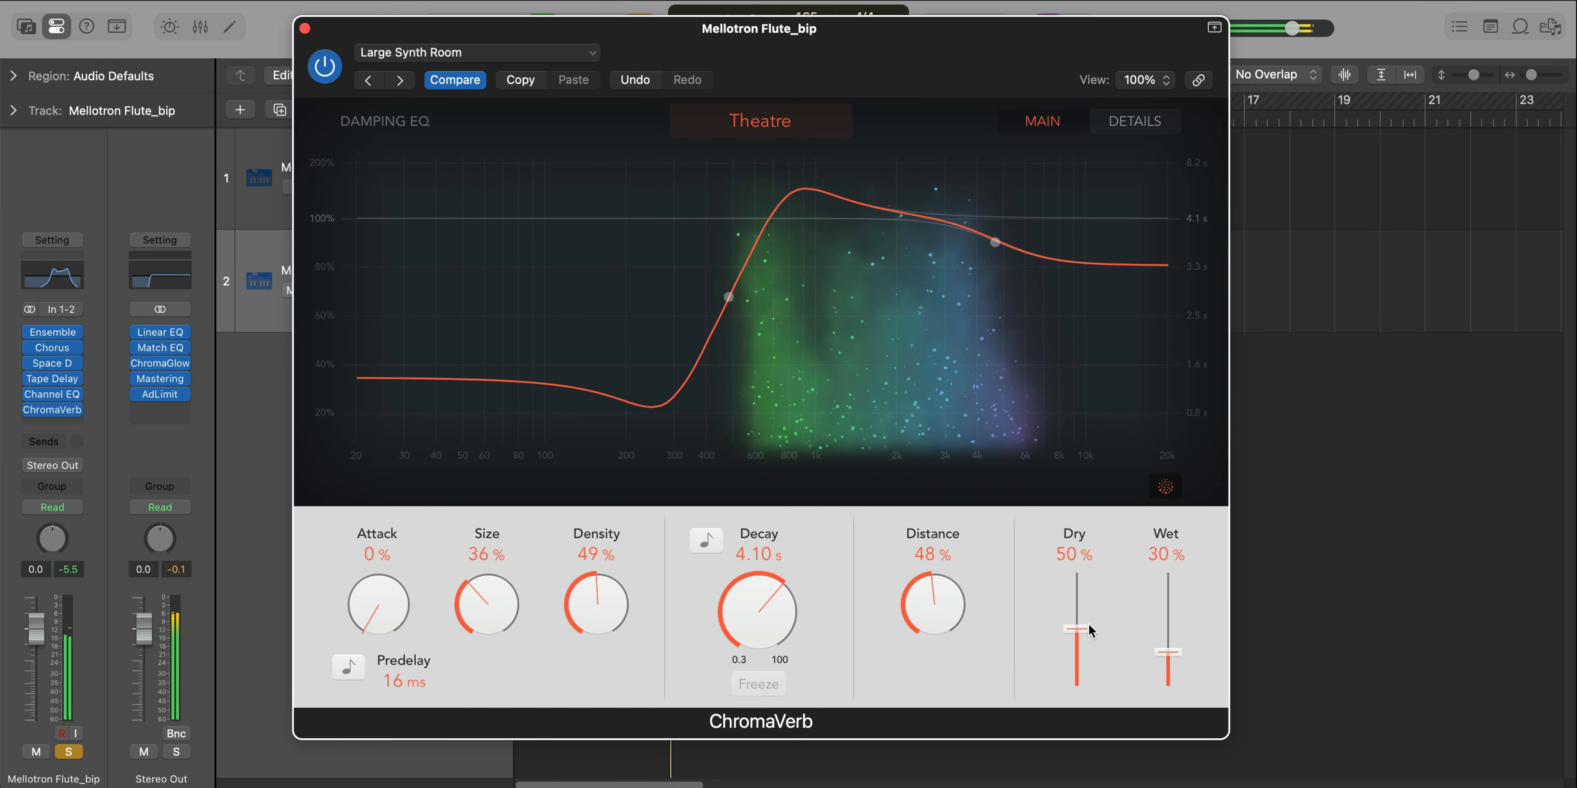
drag(767, 605, 770, 610)
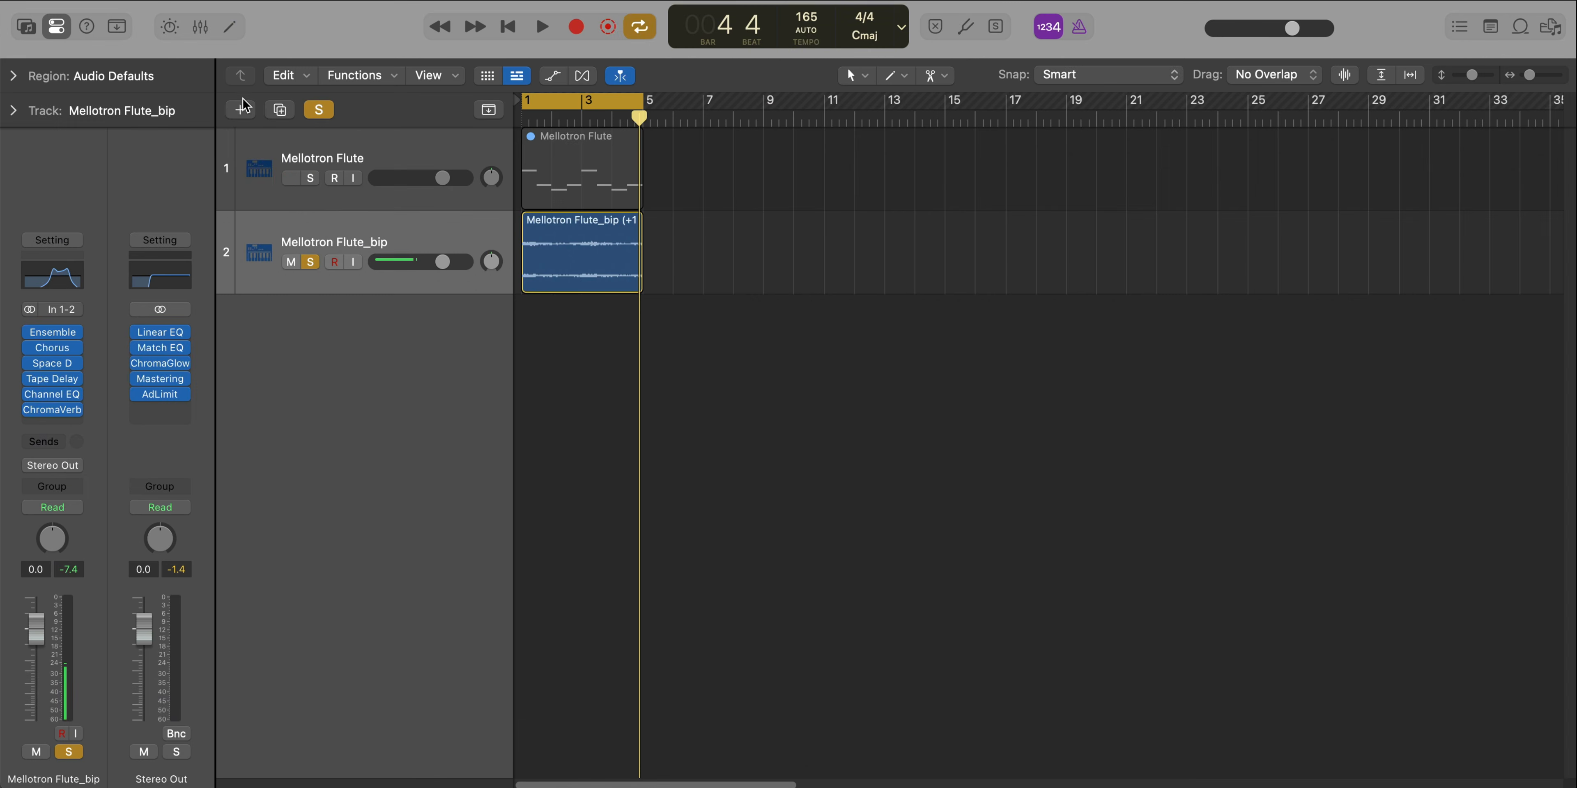
Add a software instrument track and load the Rah Tah Tah Drum Kit patch from the Drum Kits user patches
click(241, 108)
key(Return)
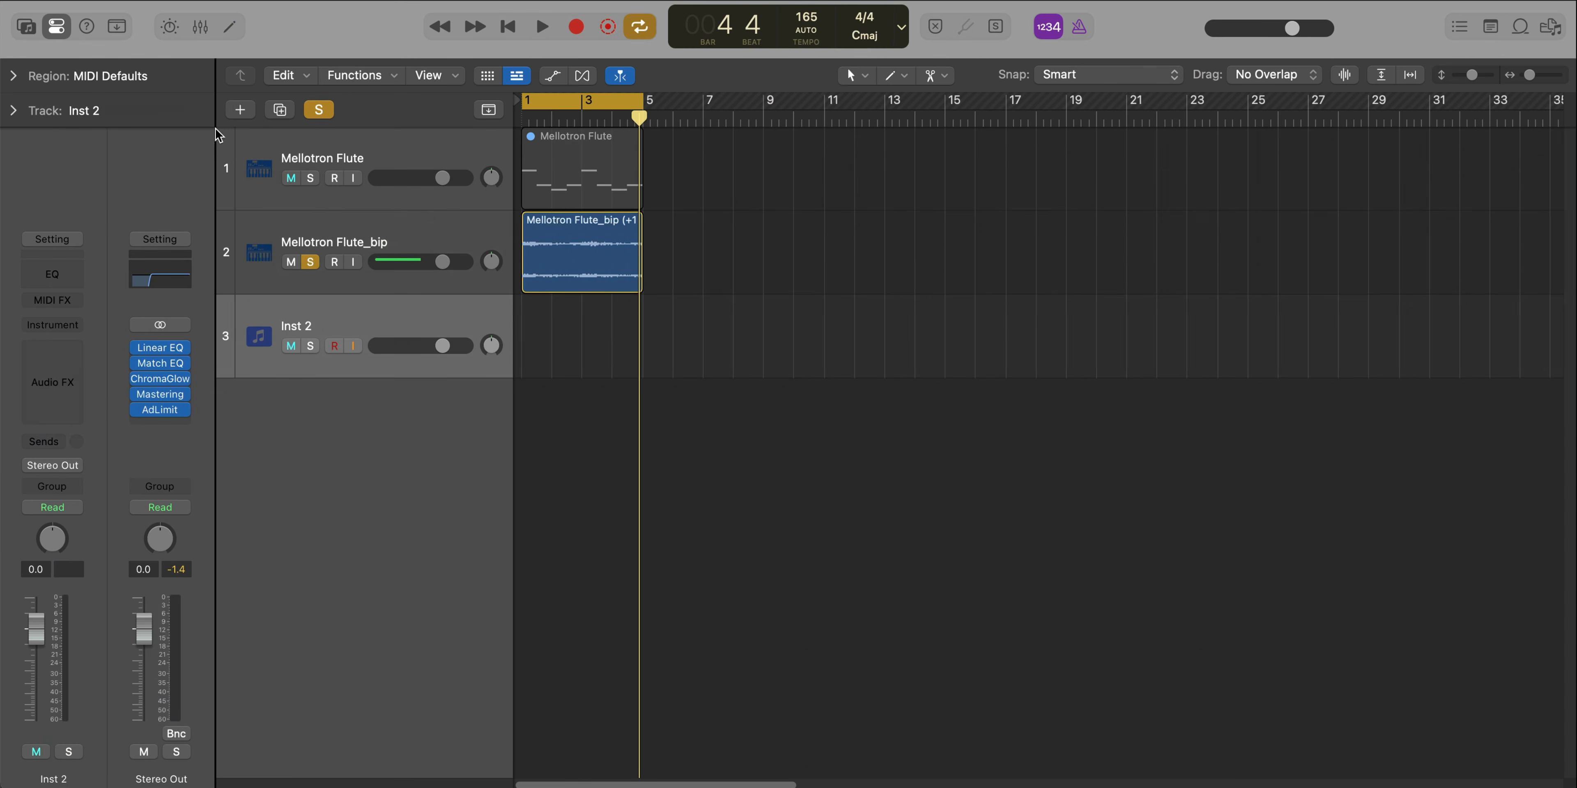
click(27, 27)
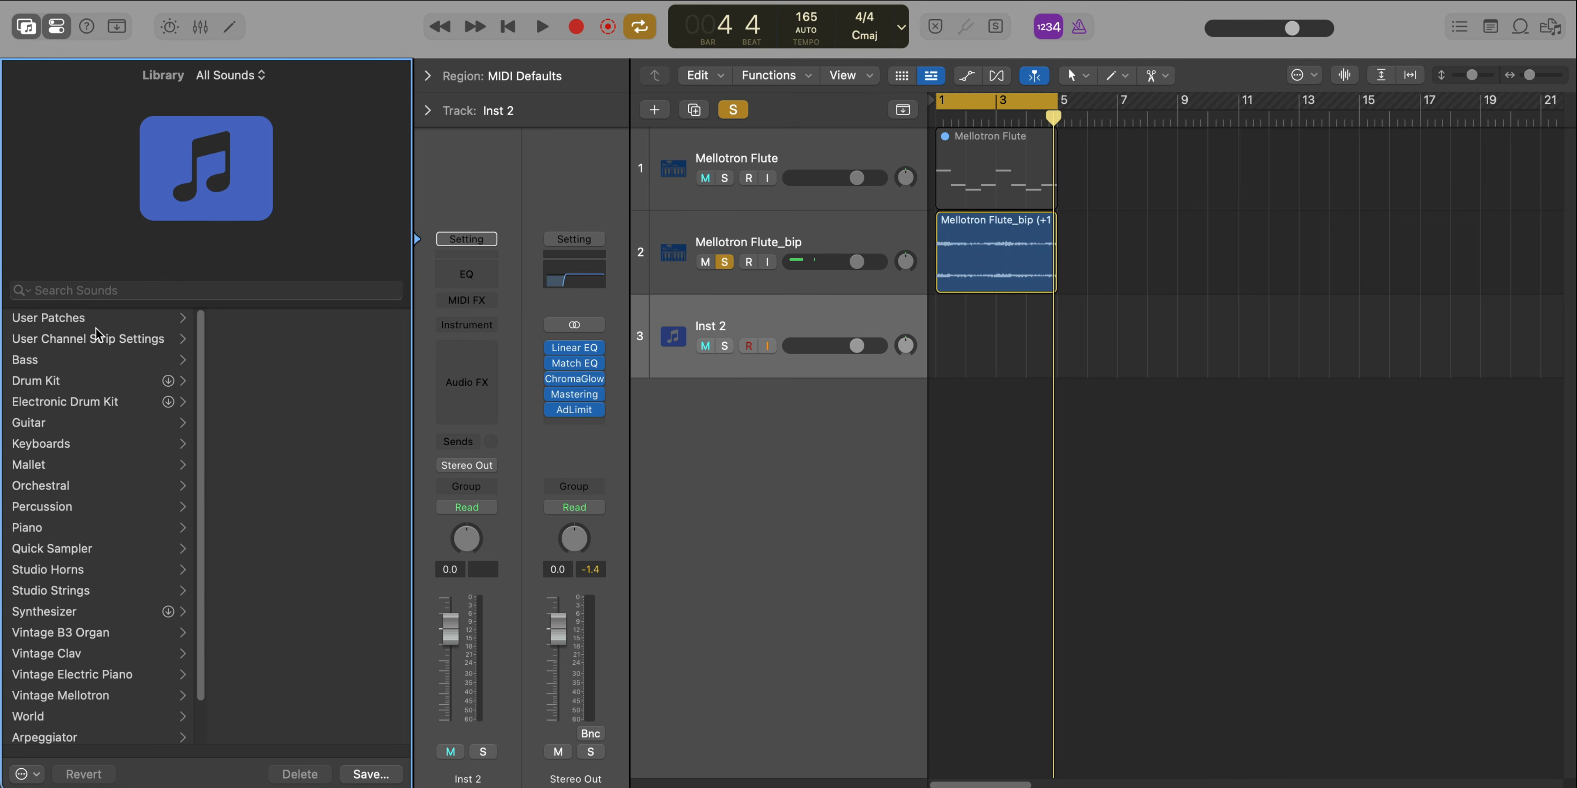
click(98, 325)
click(248, 360)
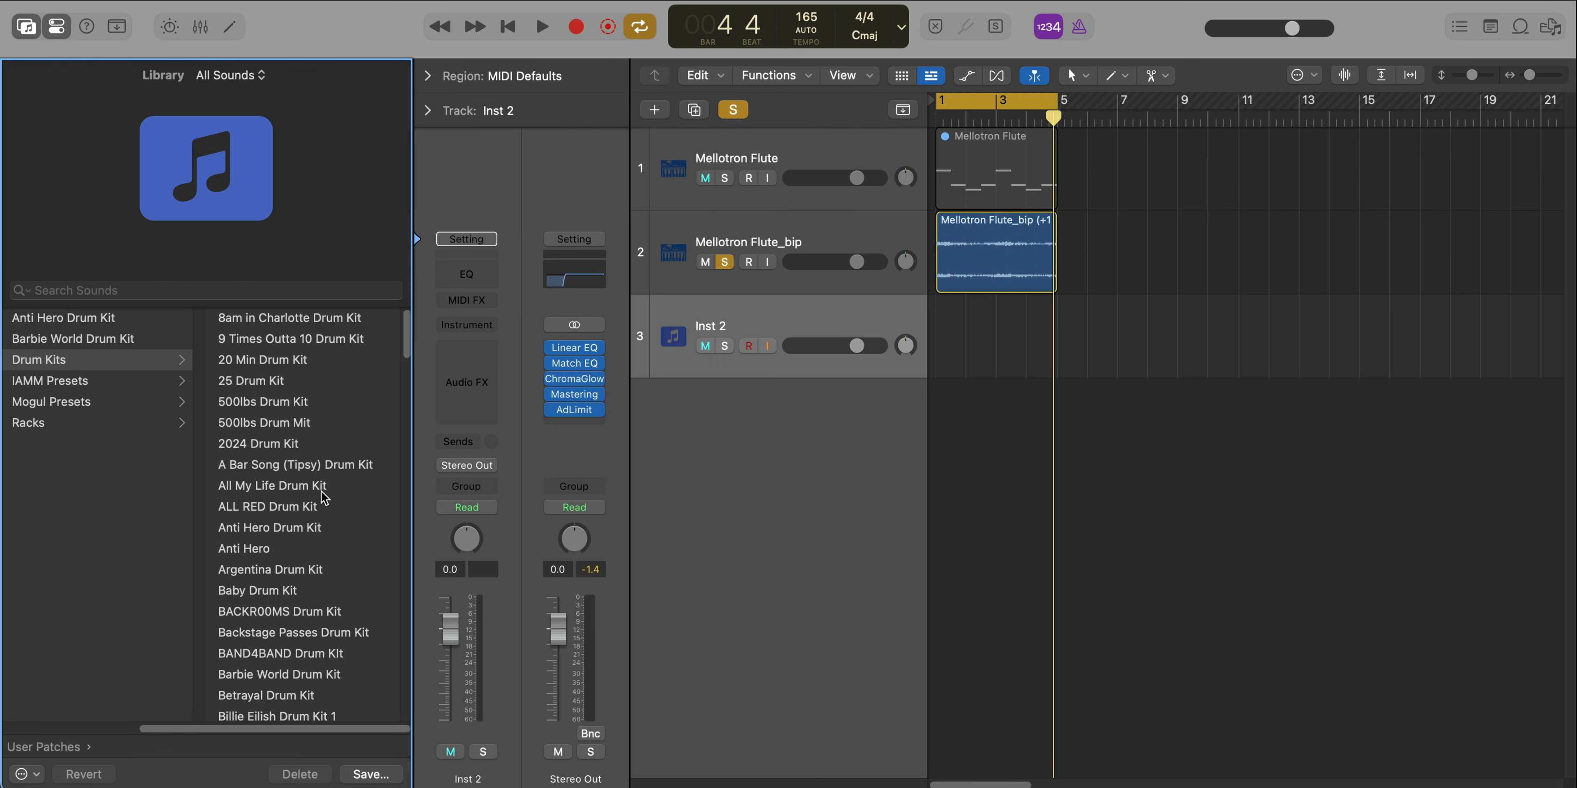
scroll(328, 539, down, 20)
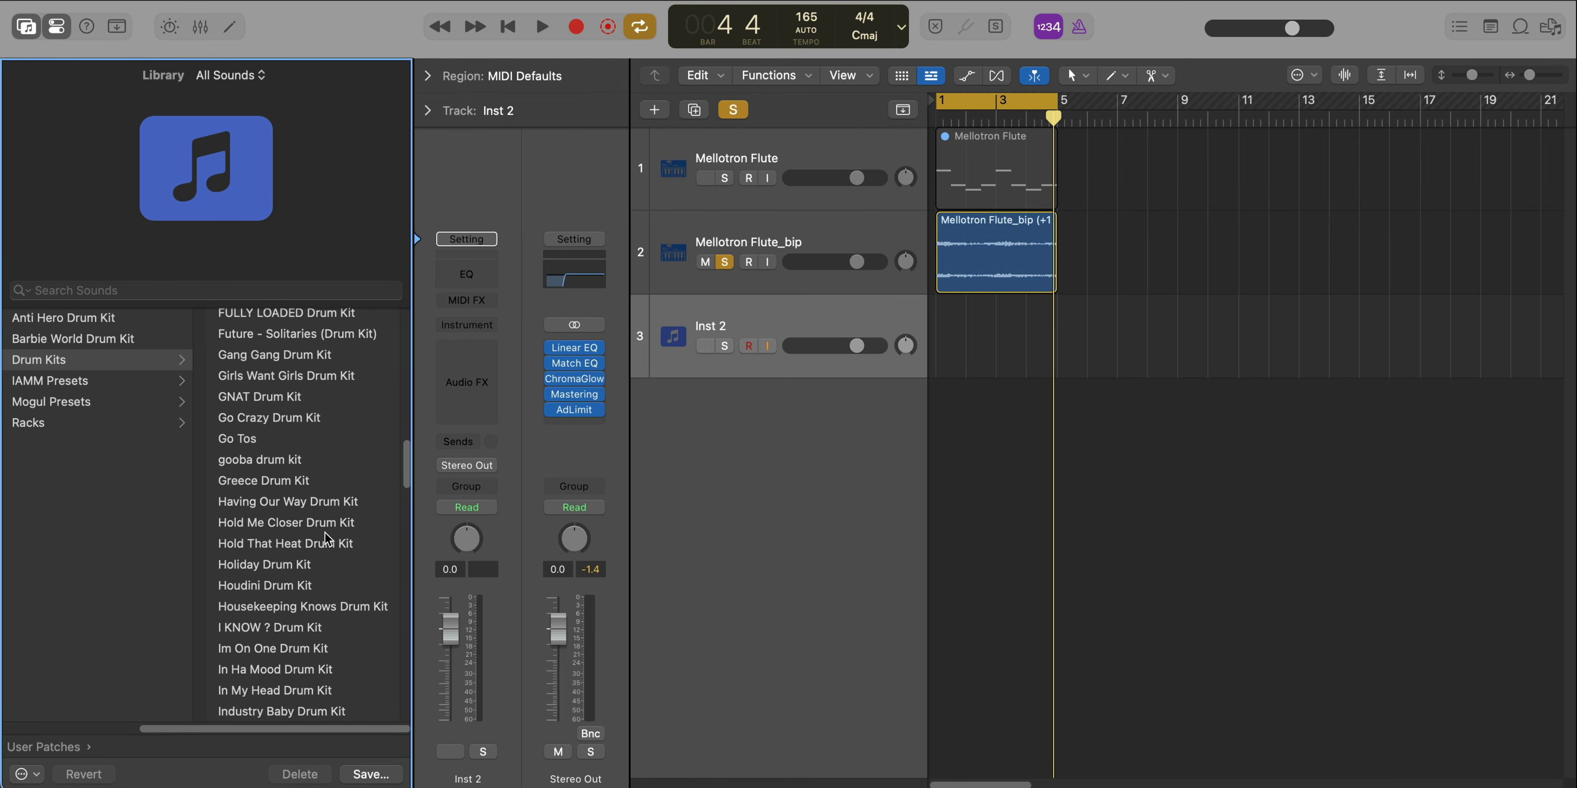
scroll(328, 539, down, 15)
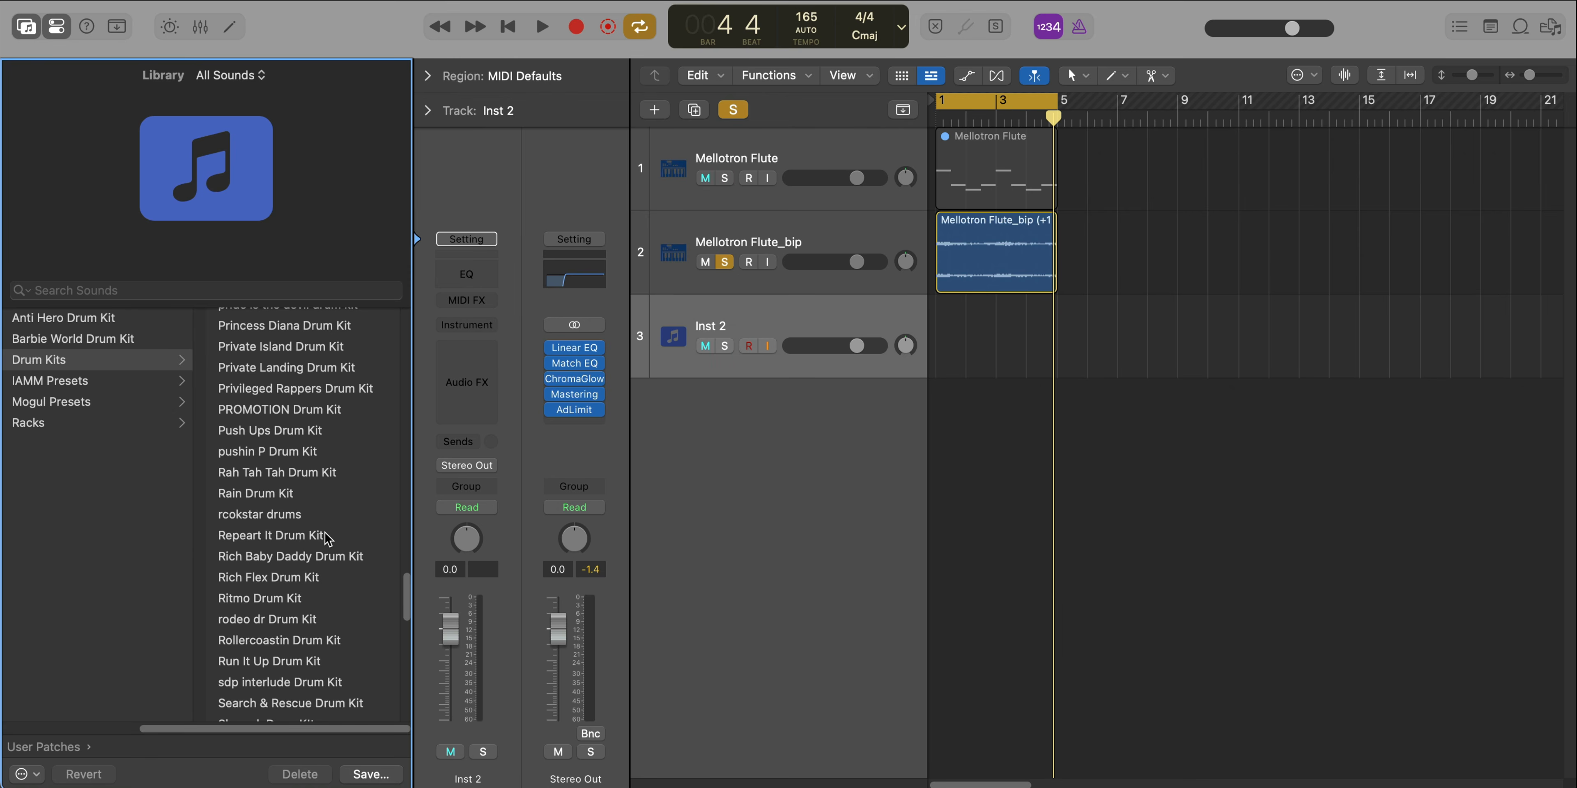
click(269, 478)
click(26, 26)
Expand the Rah Tah Tah Drum Kit, create a pattern region on its perc subtrack, and play it with the kit soloed
click(252, 337)
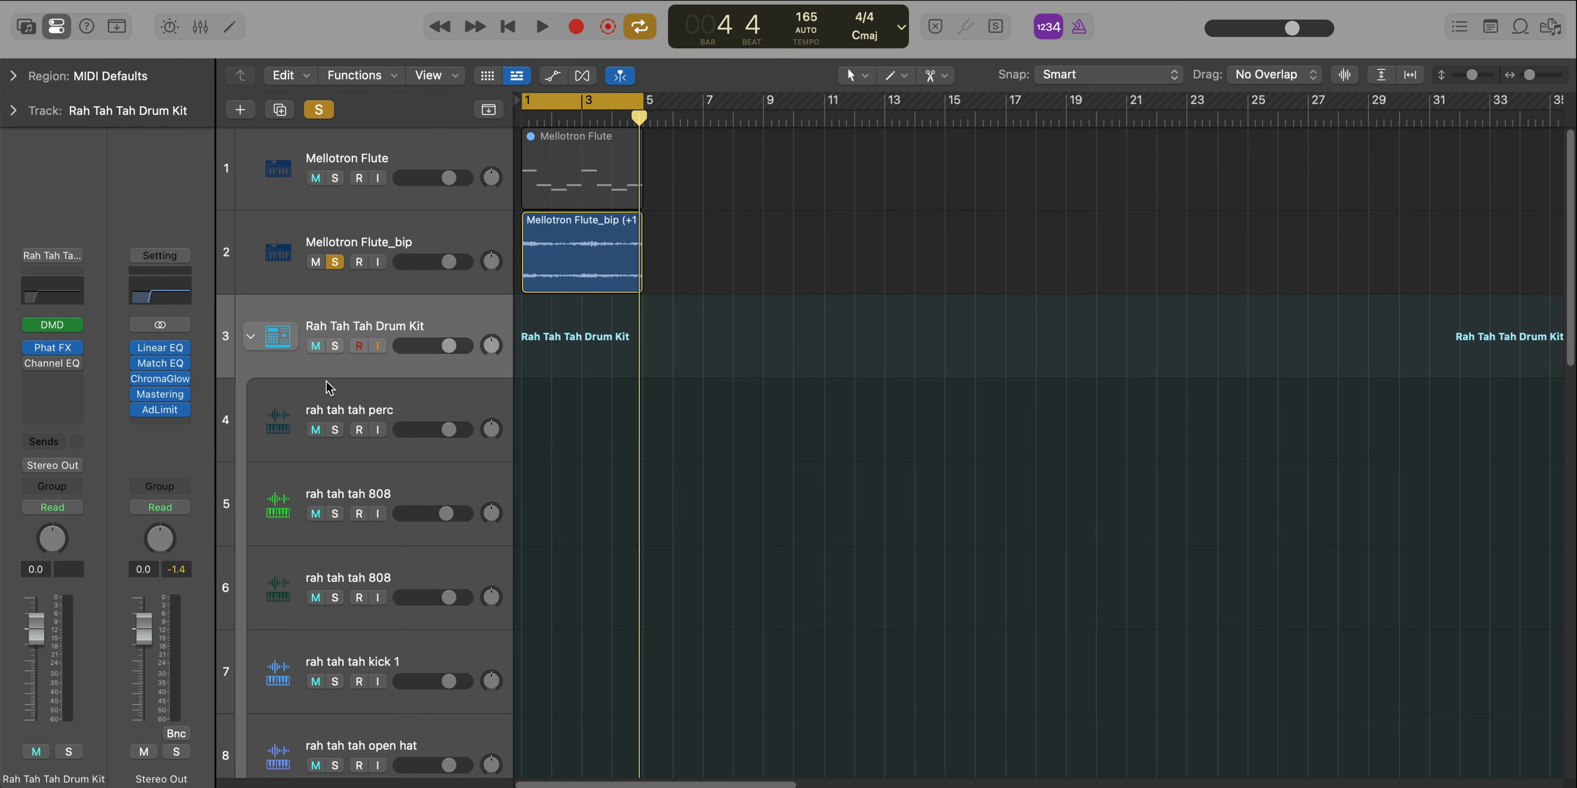
right_click(524, 437)
click(551, 456)
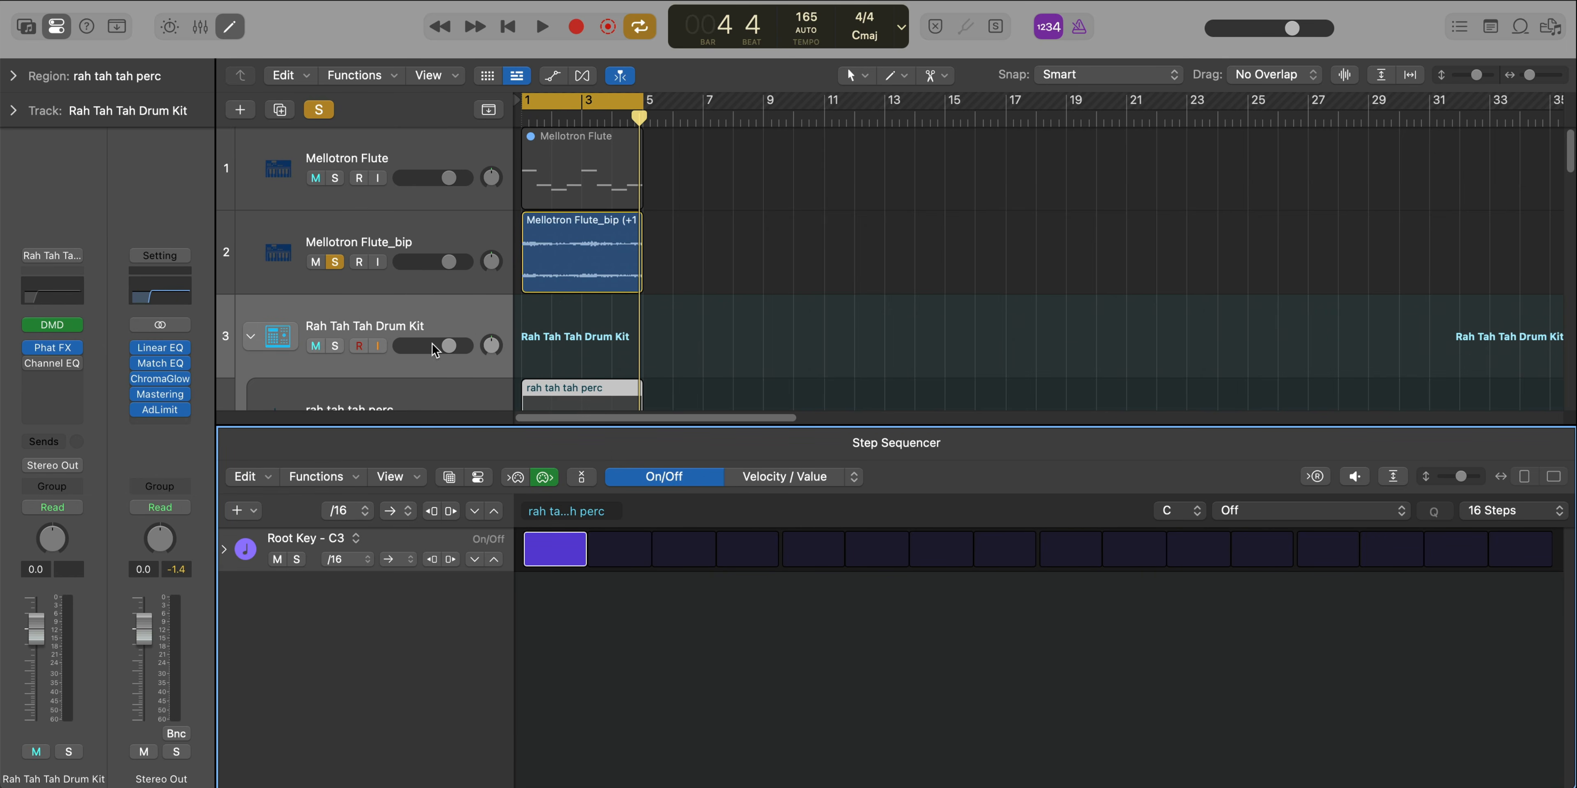
click(335, 347)
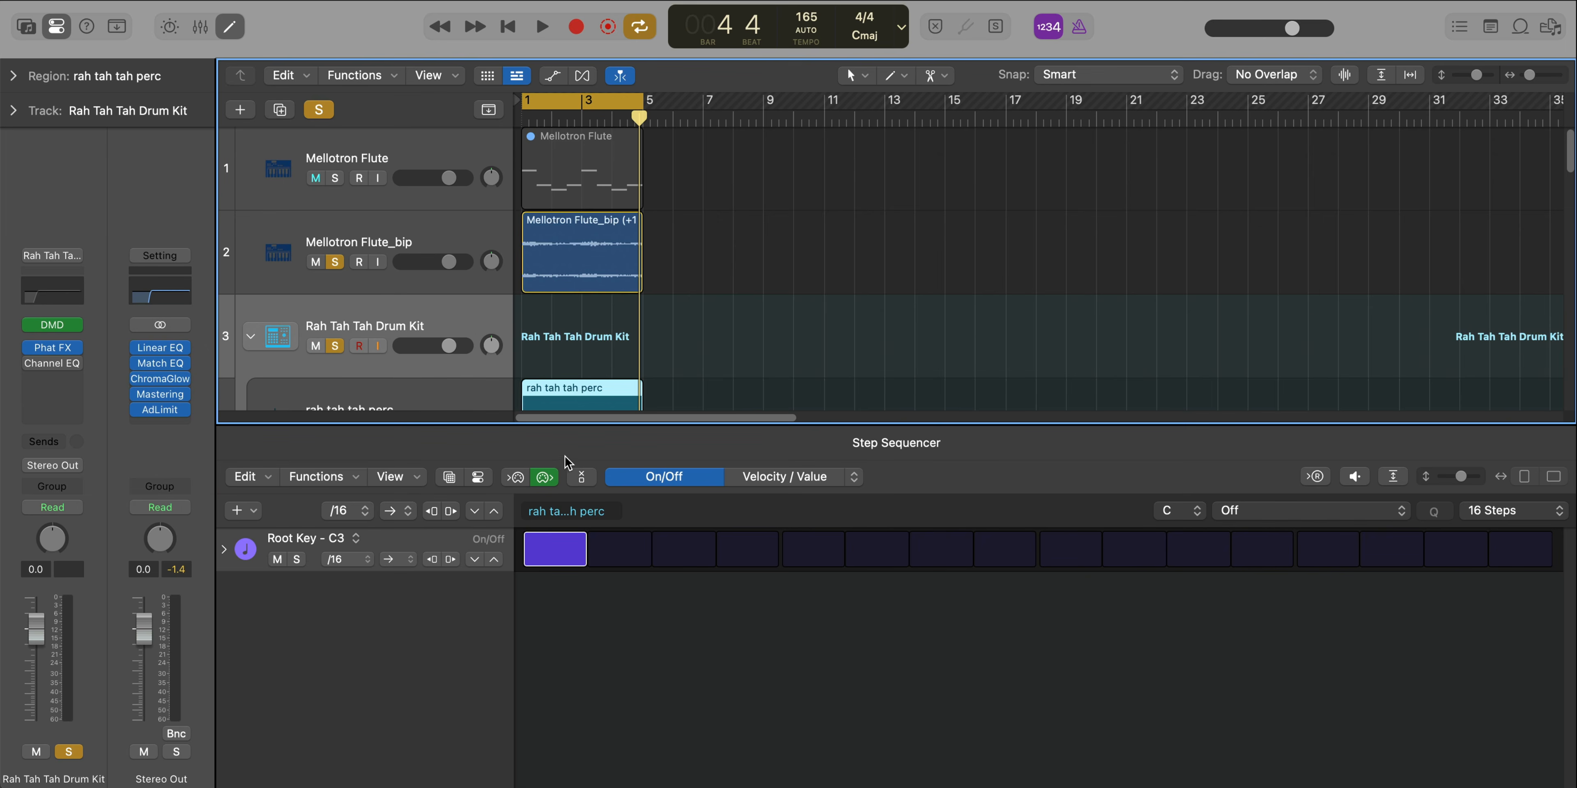
key(space)
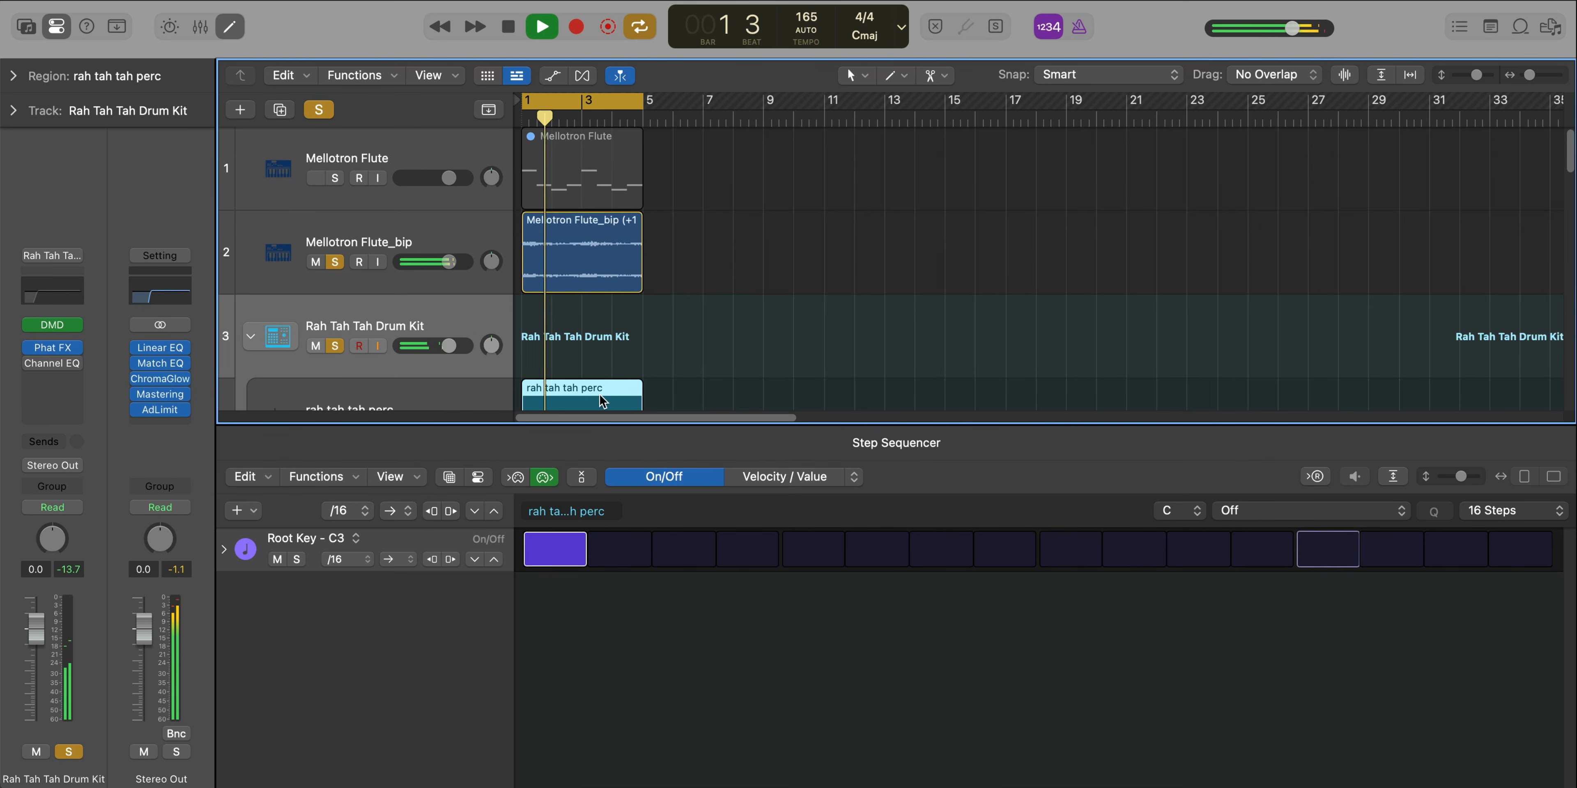
Close the Step Sequencer, shorten the rah tah tah perc region to one bar, and play it with the flute
double_click(597, 408)
key(space)
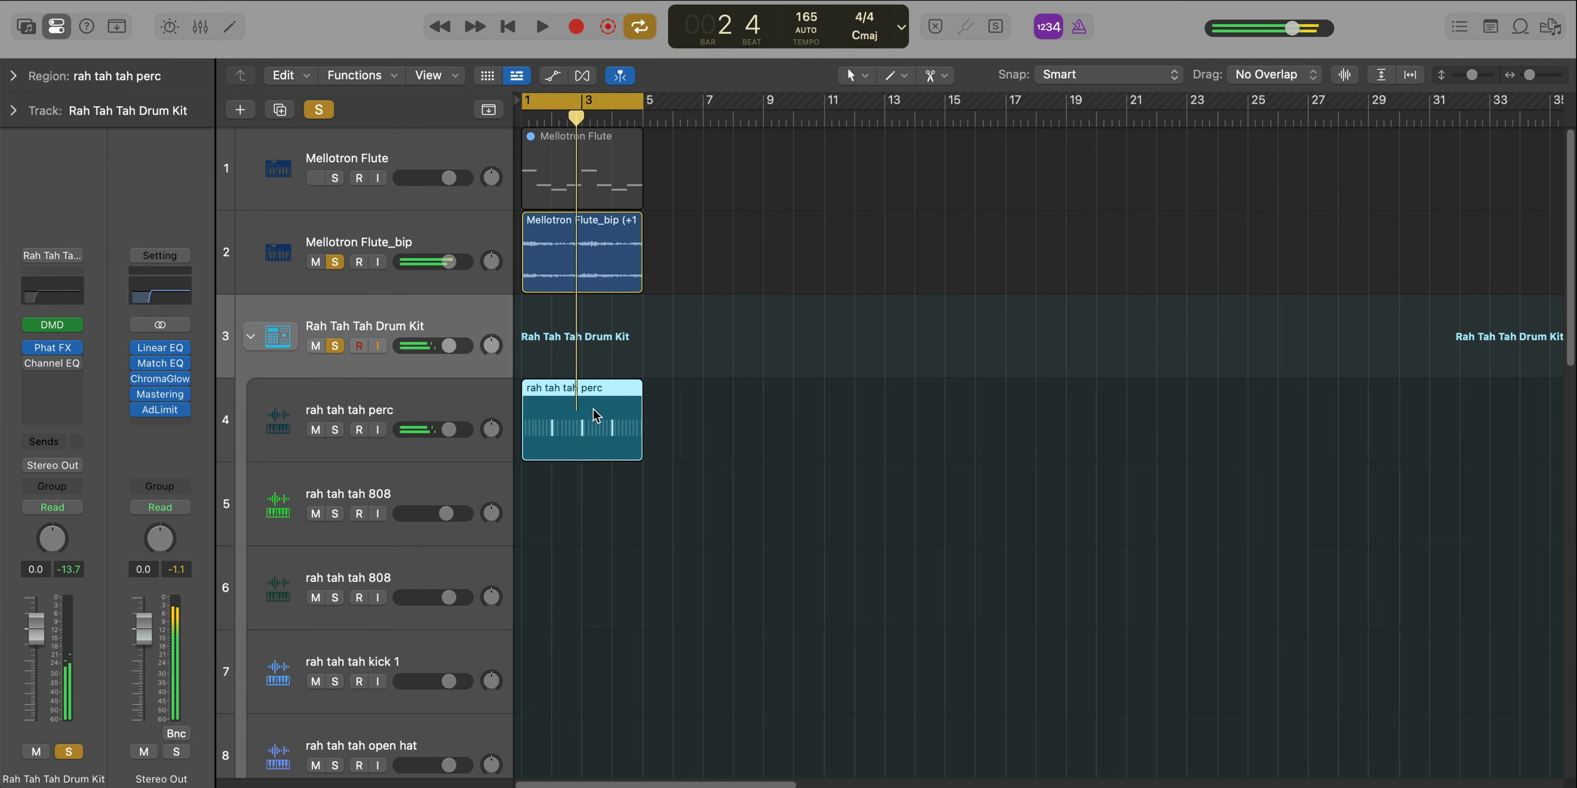
double_click(593, 409)
key(x)
key(x)
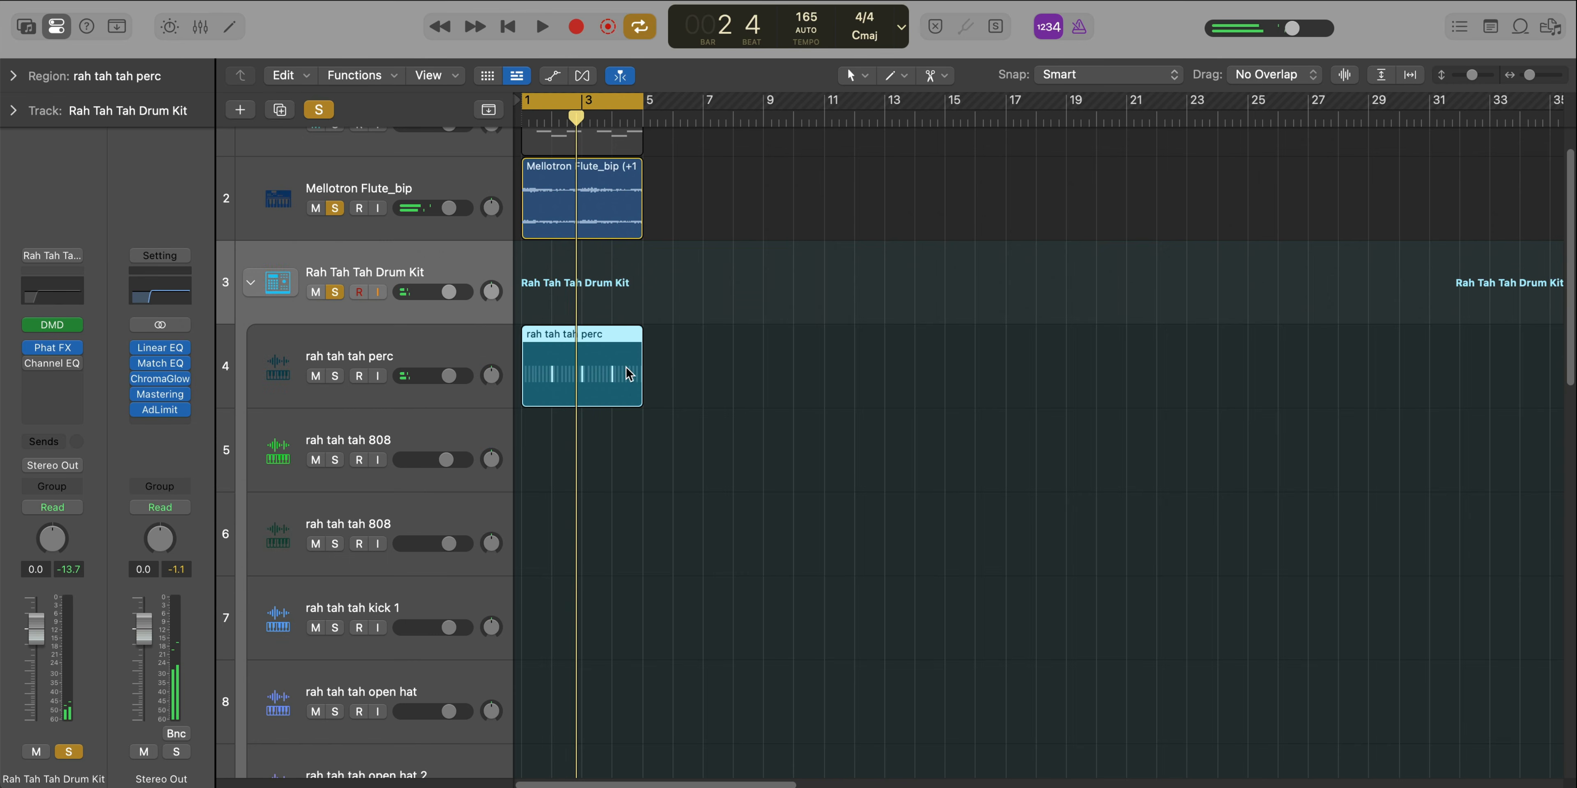
drag(637, 391, 550, 391)
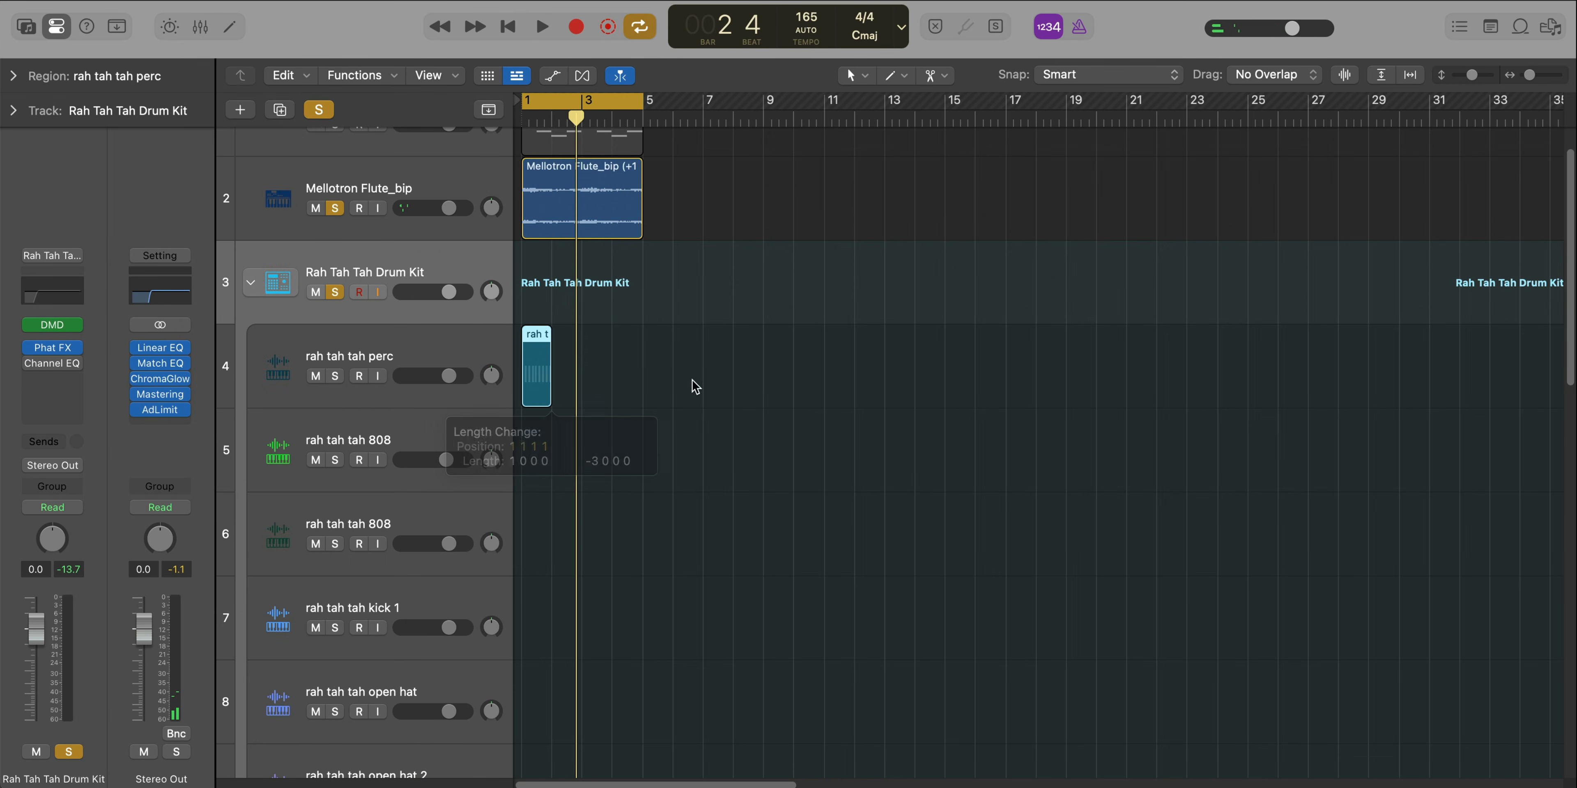
key(space)
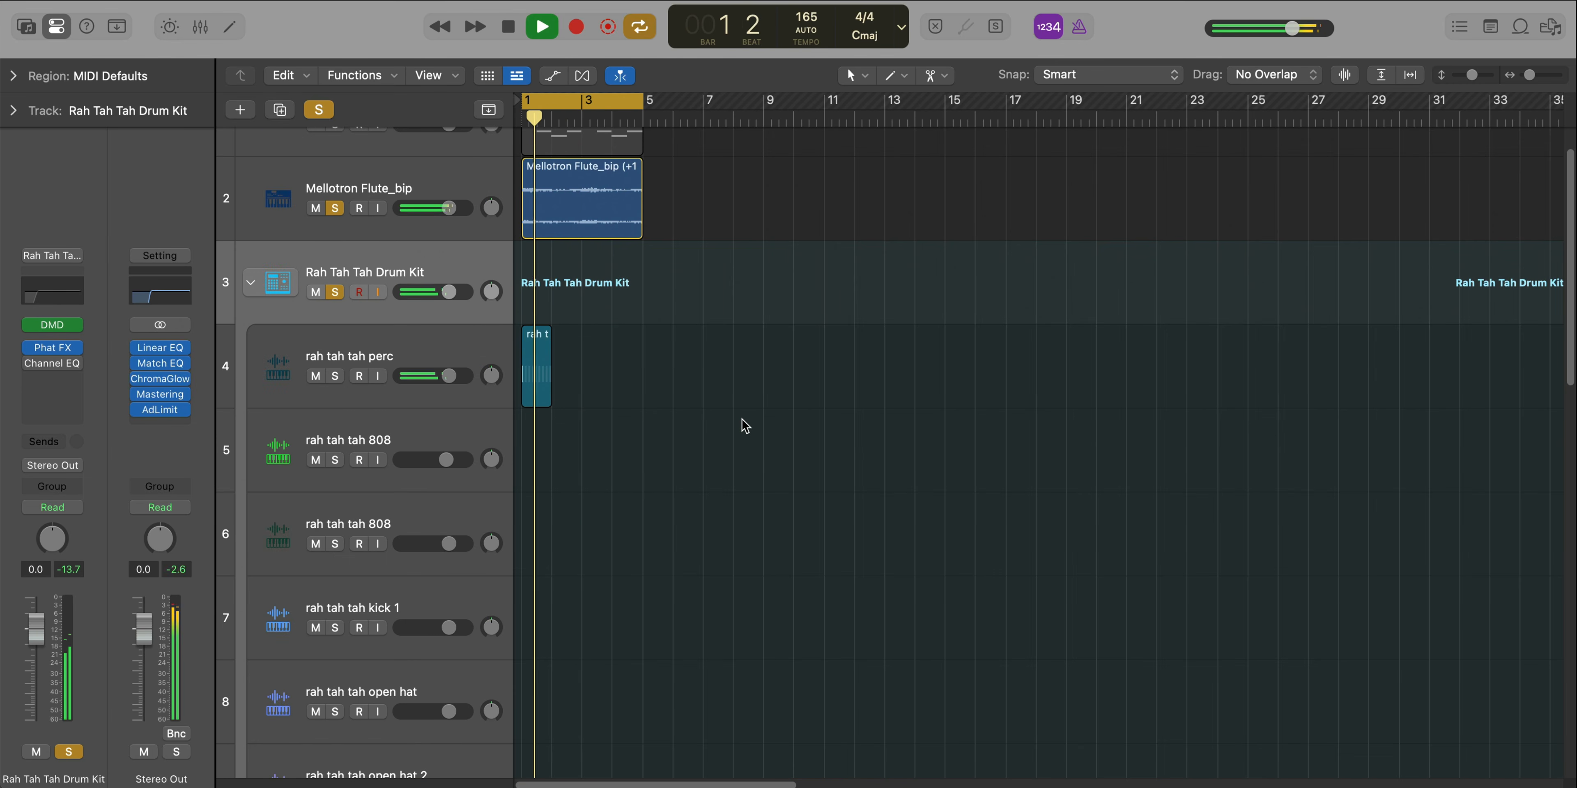
scroll(740, 422, down, 3)
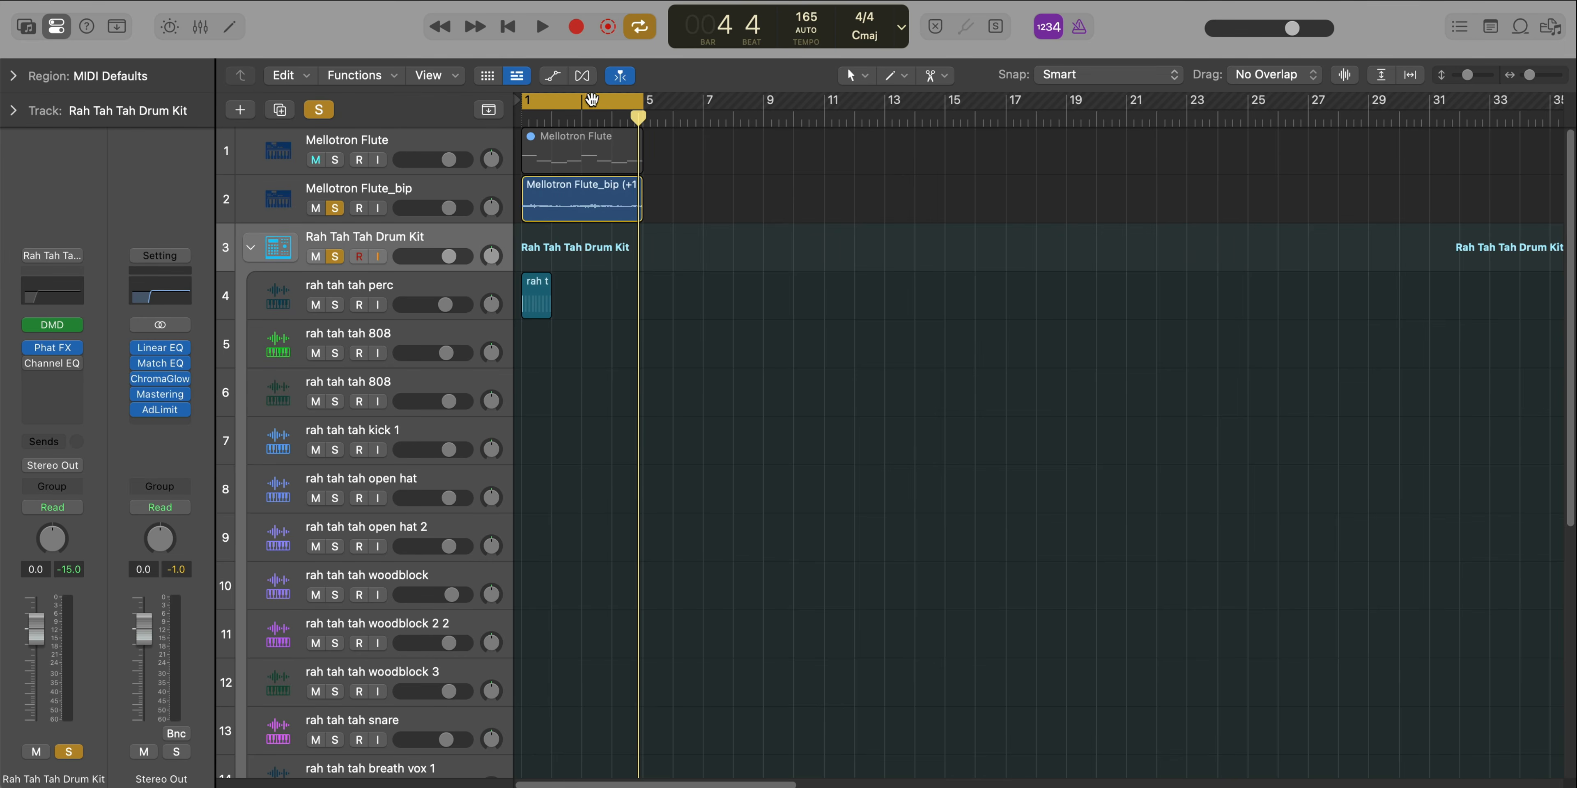
Set the cycle range to bars 5–9, create a matching four-bar region on the Mellotron Flute track, and solo that track
drag(591, 99, 712, 100)
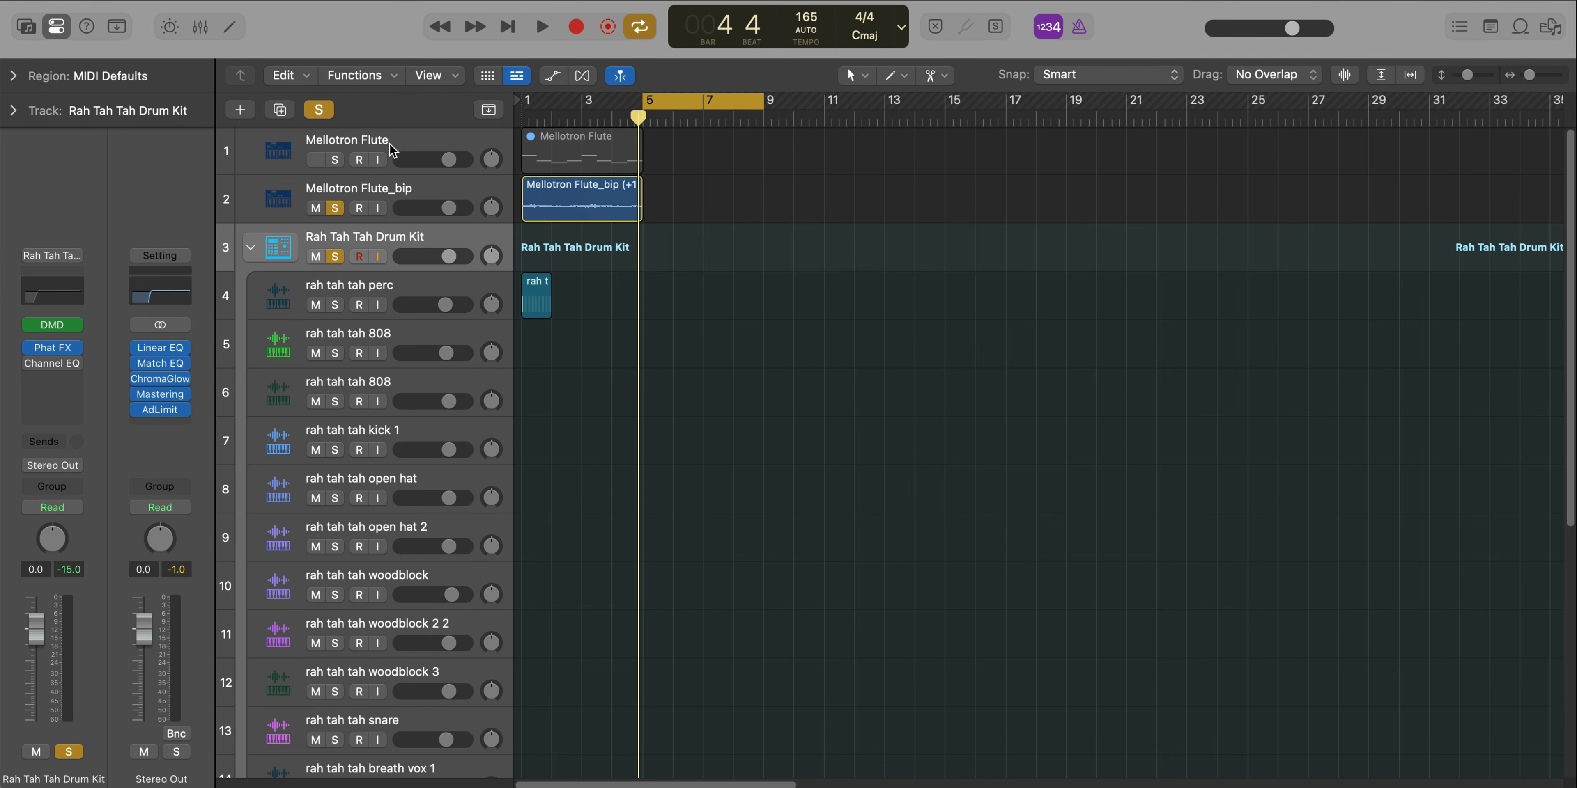
click(391, 150)
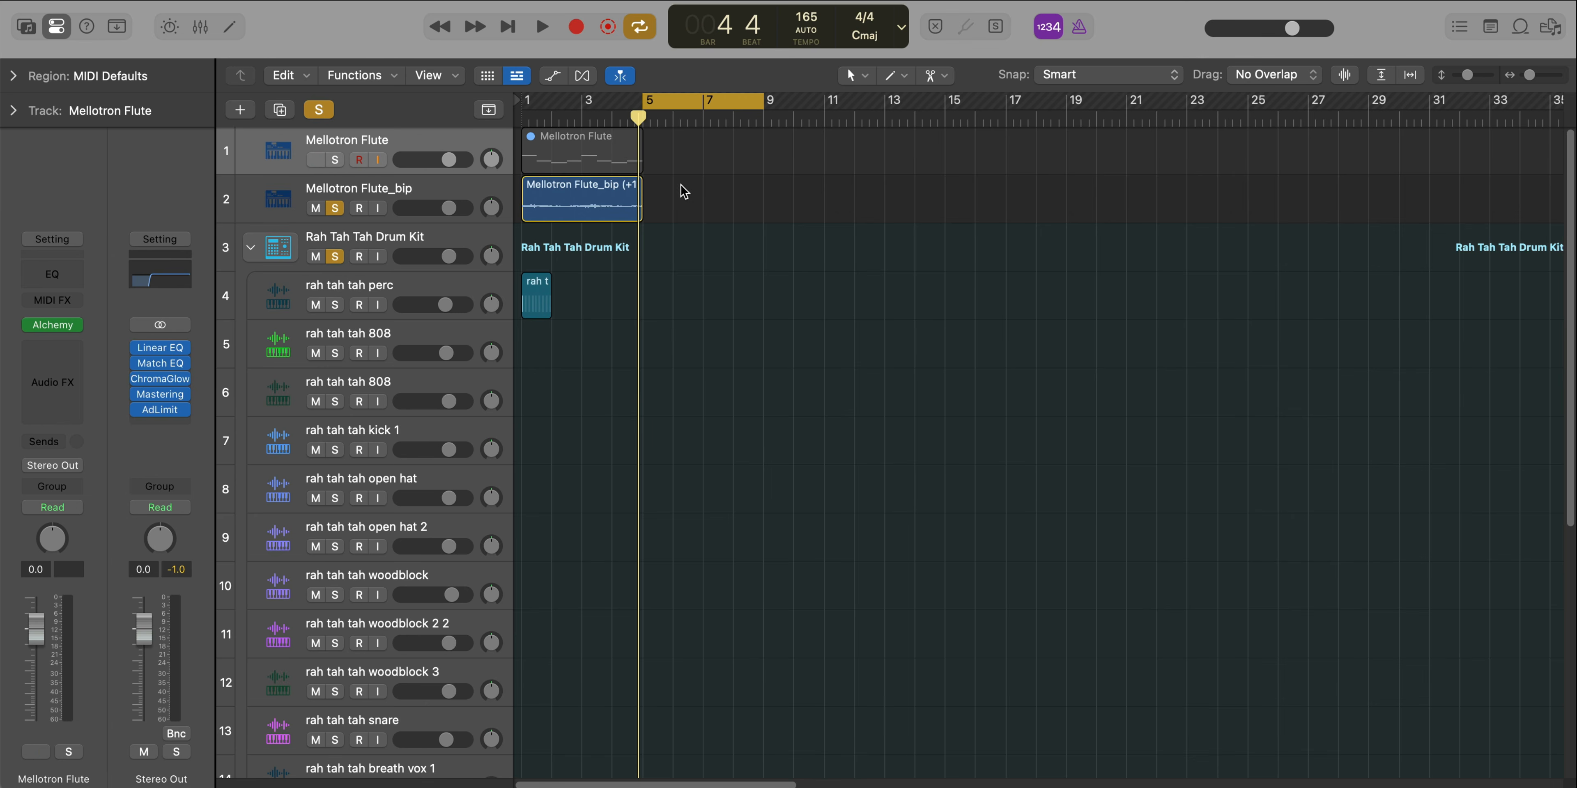
drag(668, 165, 756, 163)
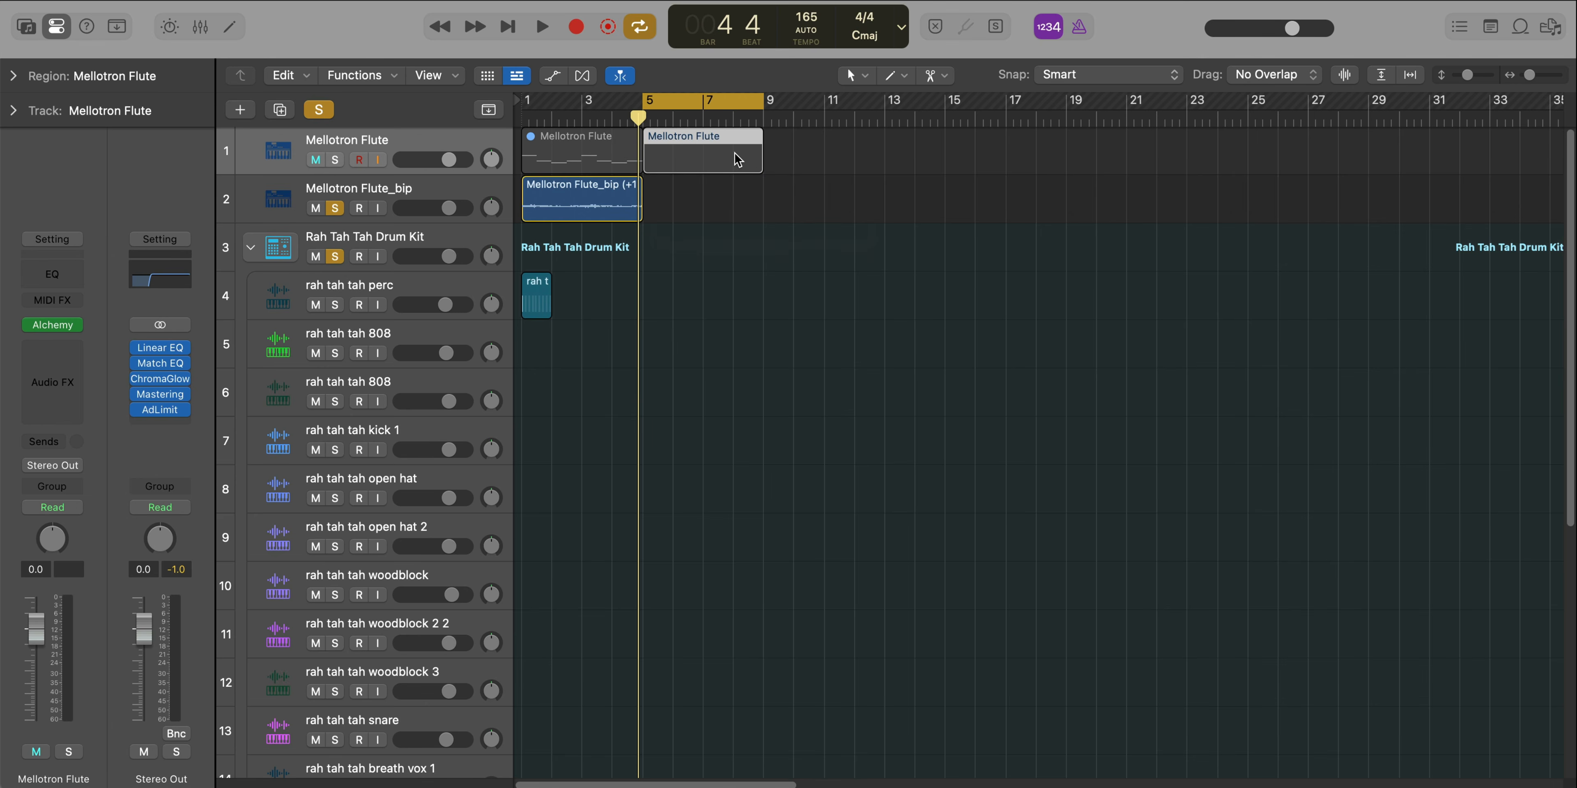
double_click(736, 160)
click(334, 159)
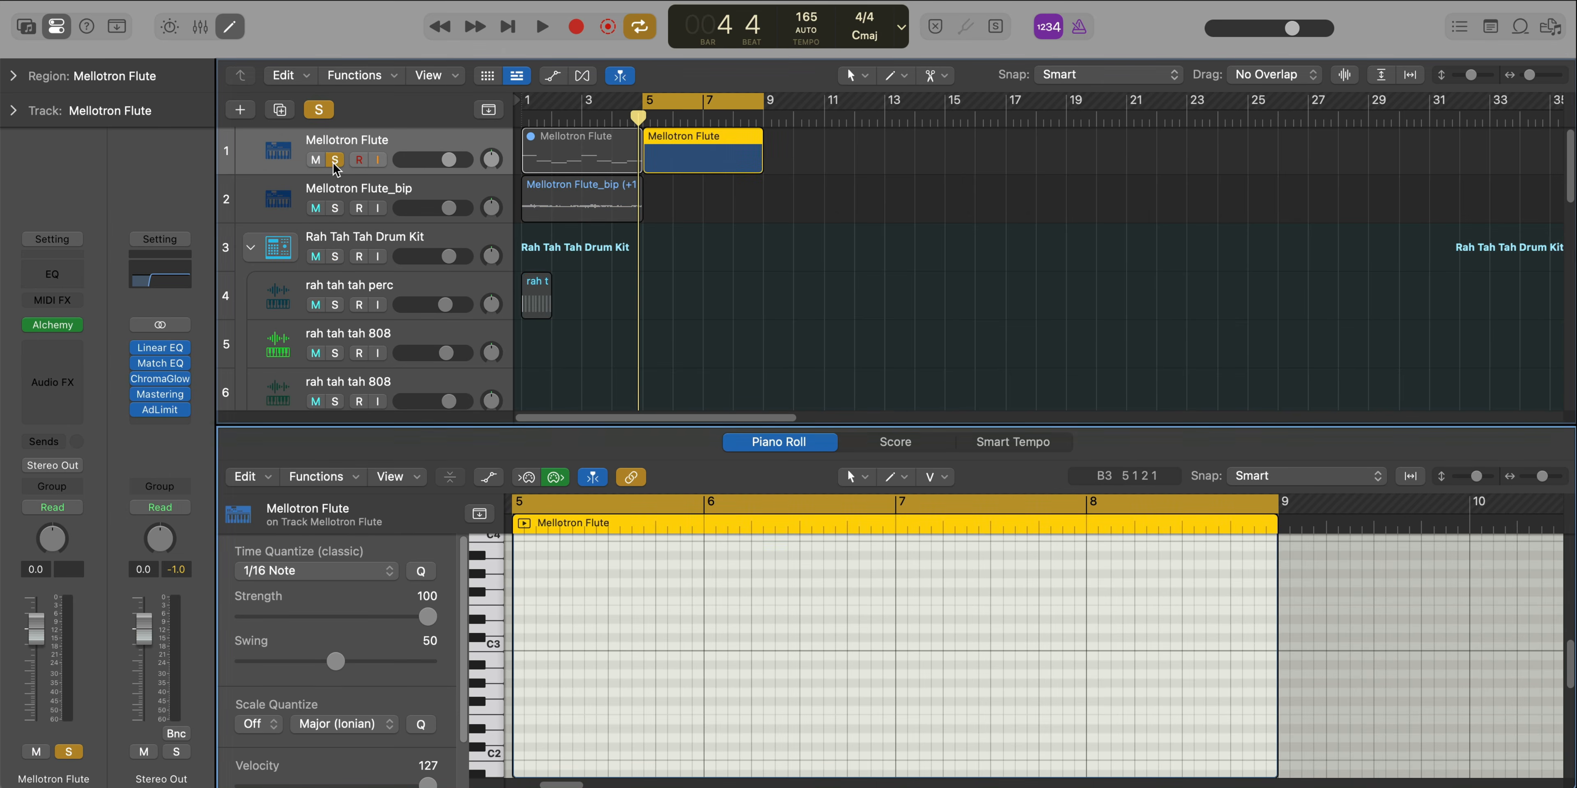
Draw one note sustained across the full four bars of the new flute region, transpose it up an octave, and play it
click(524, 573)
drag(525, 577, 514, 586)
drag(610, 587, 1271, 649)
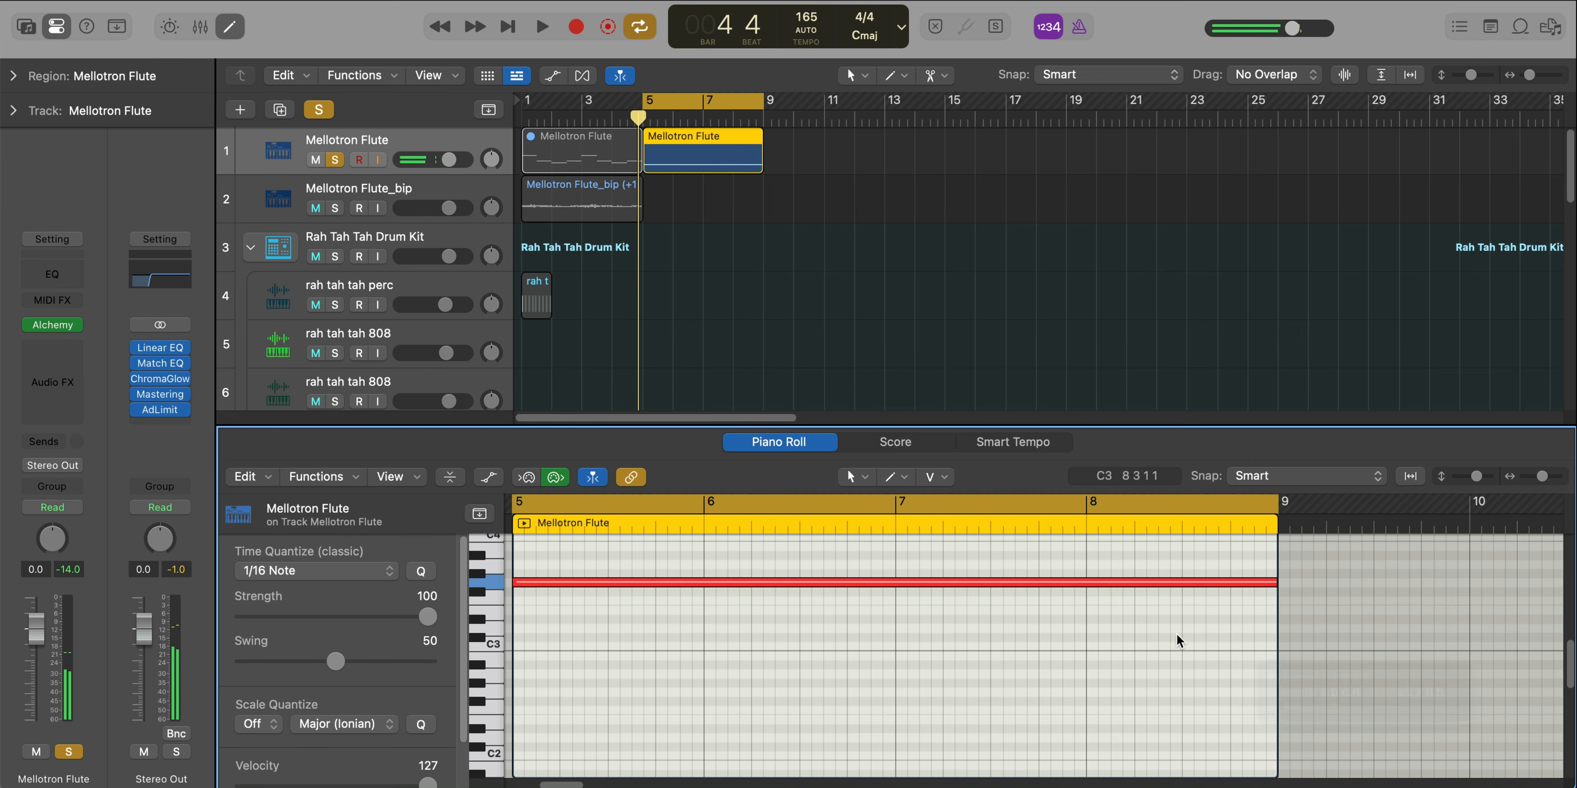
key(alt+shift+Up)
key(space)
scroll(1018, 591, up, 8)
key(space)
Bounce the new flute region in place, move its track below the first bounced flute, and clear the Mellotron Flute solo
click(706, 170)
click(706, 162)
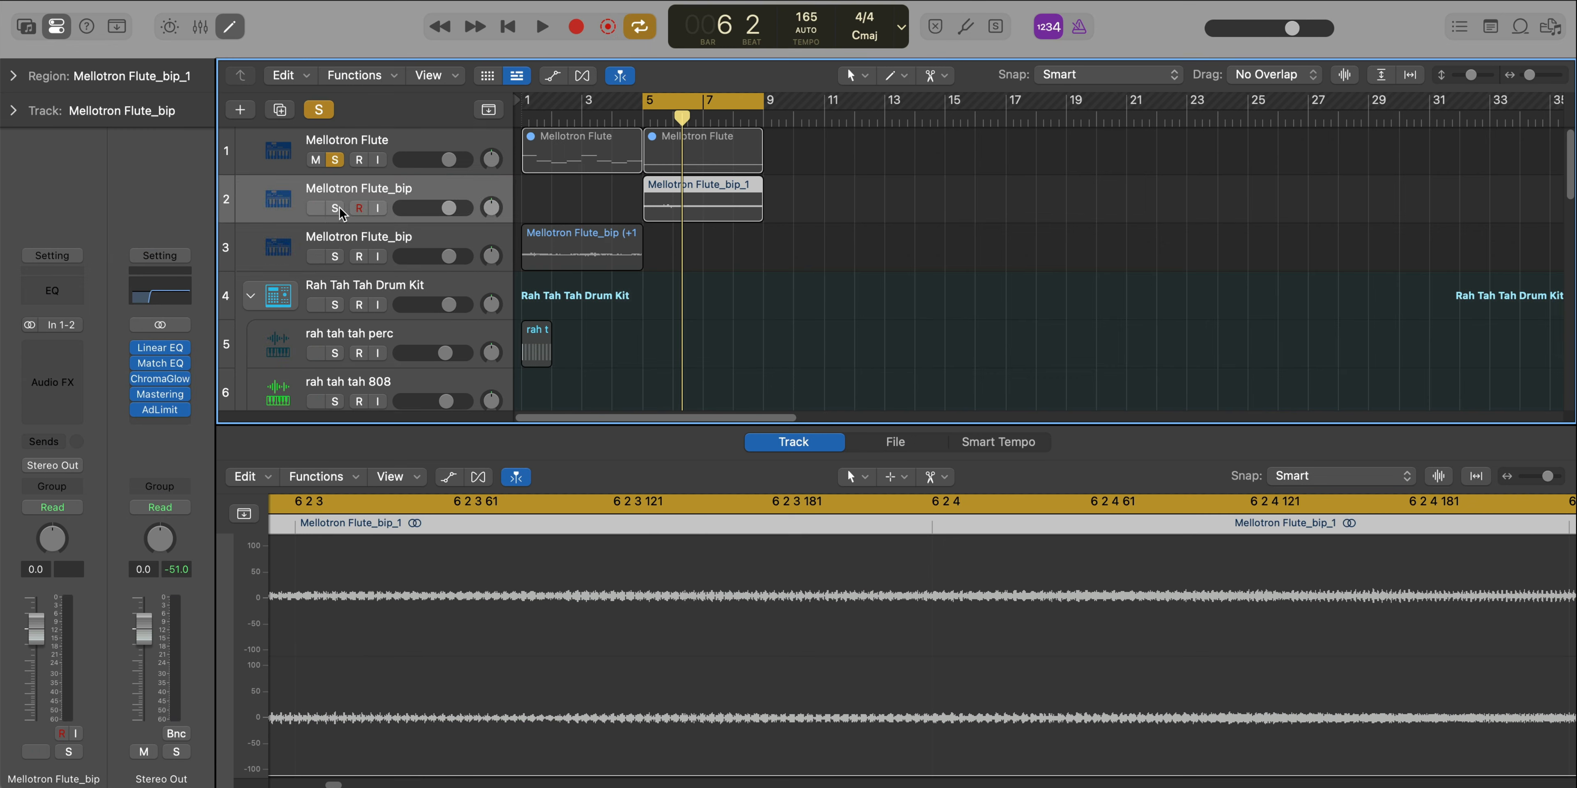
drag(341, 195, 345, 235)
click(334, 160)
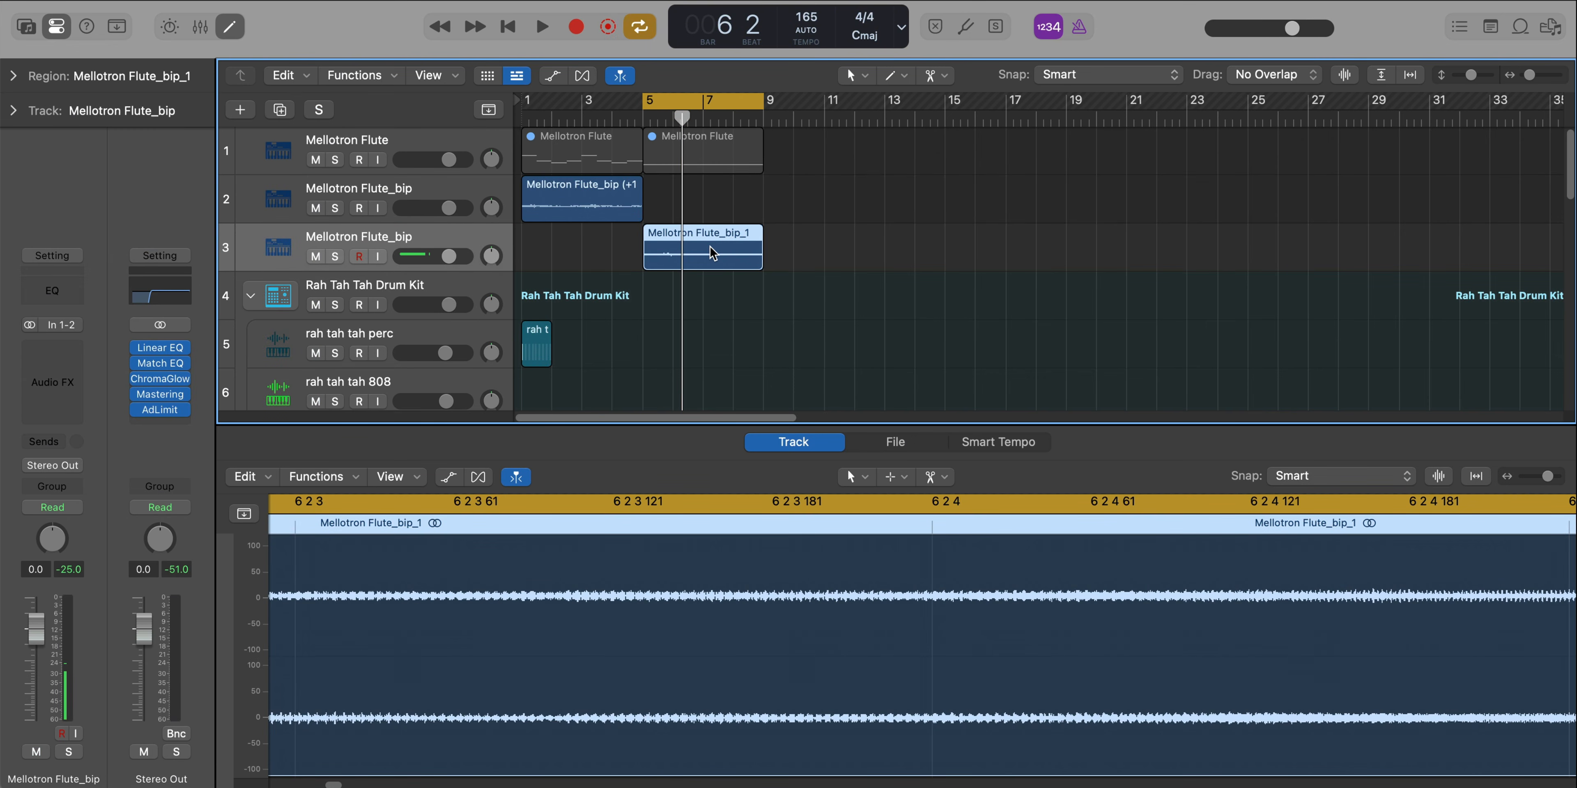
Transpose the Mellotron Flute_bip_1 region up 12 semitones and play it
key(super+Right)
key(super+Left)
key(space)
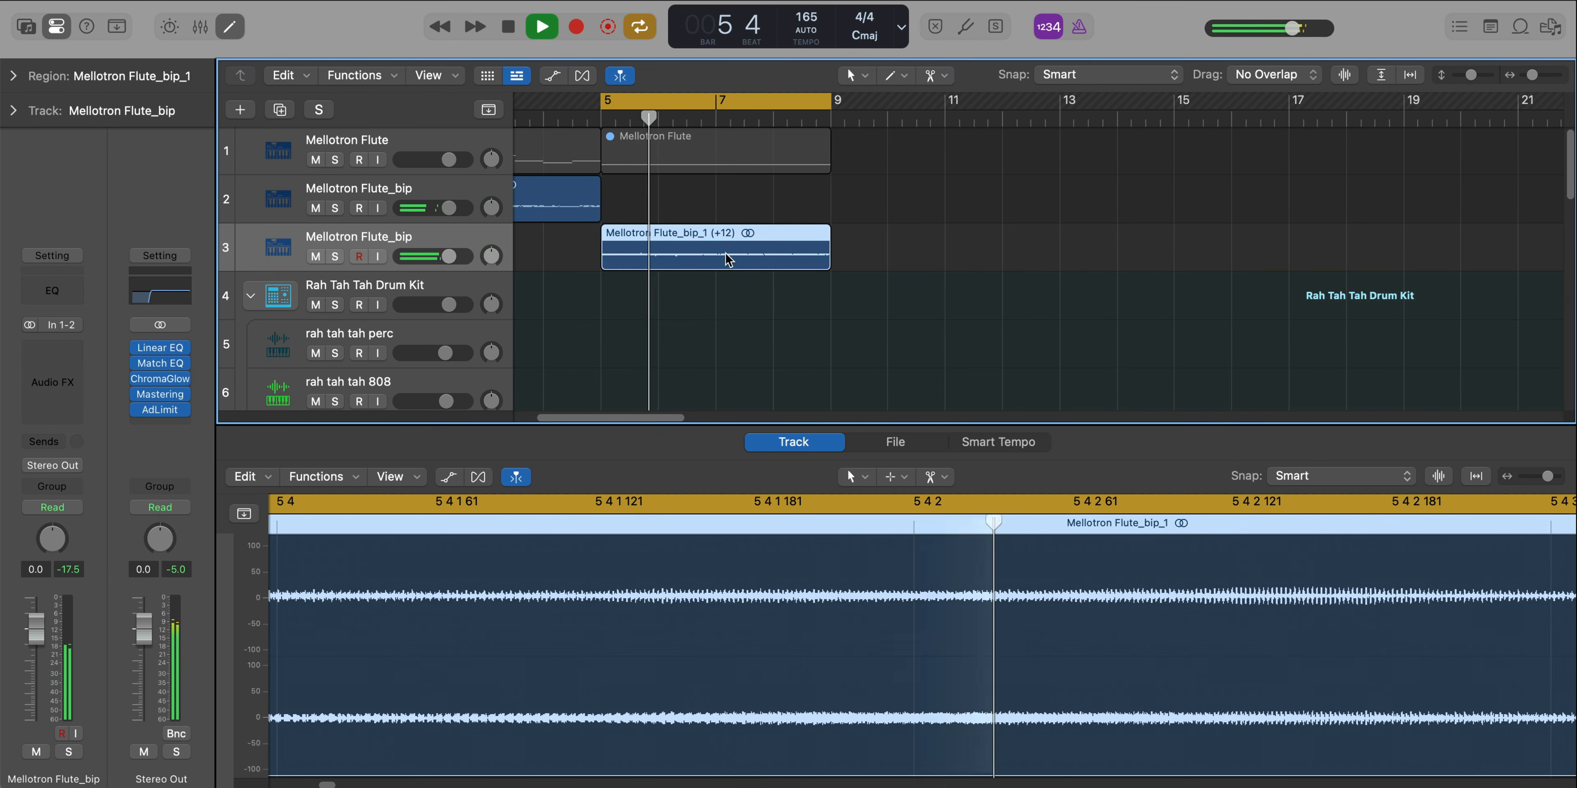
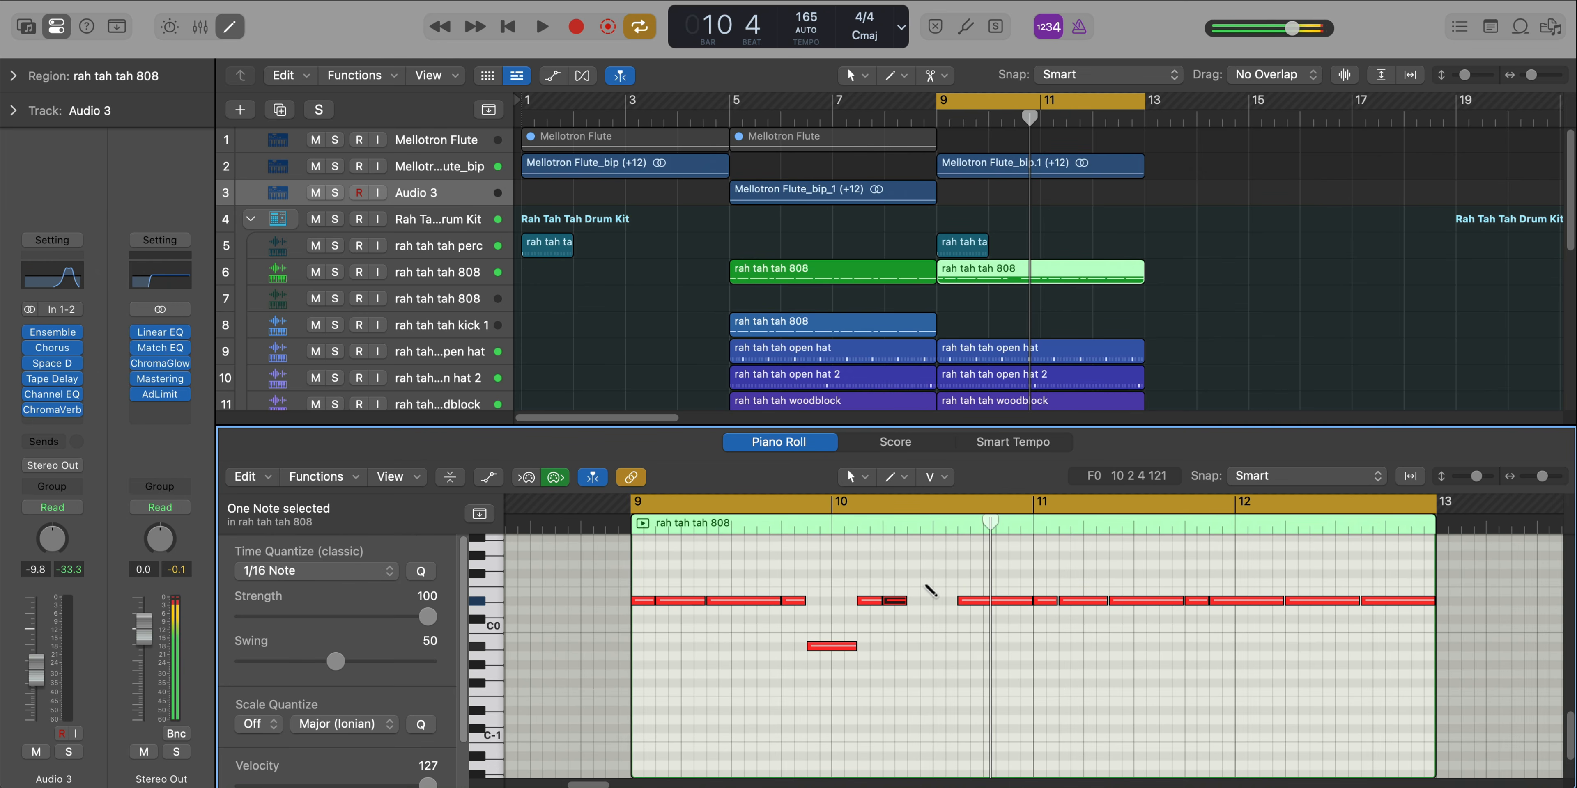
Add short 808 notes at beat 3 of bar 10 and just before bar 11, playing back the pattern
super+click(937, 600)
key(space)
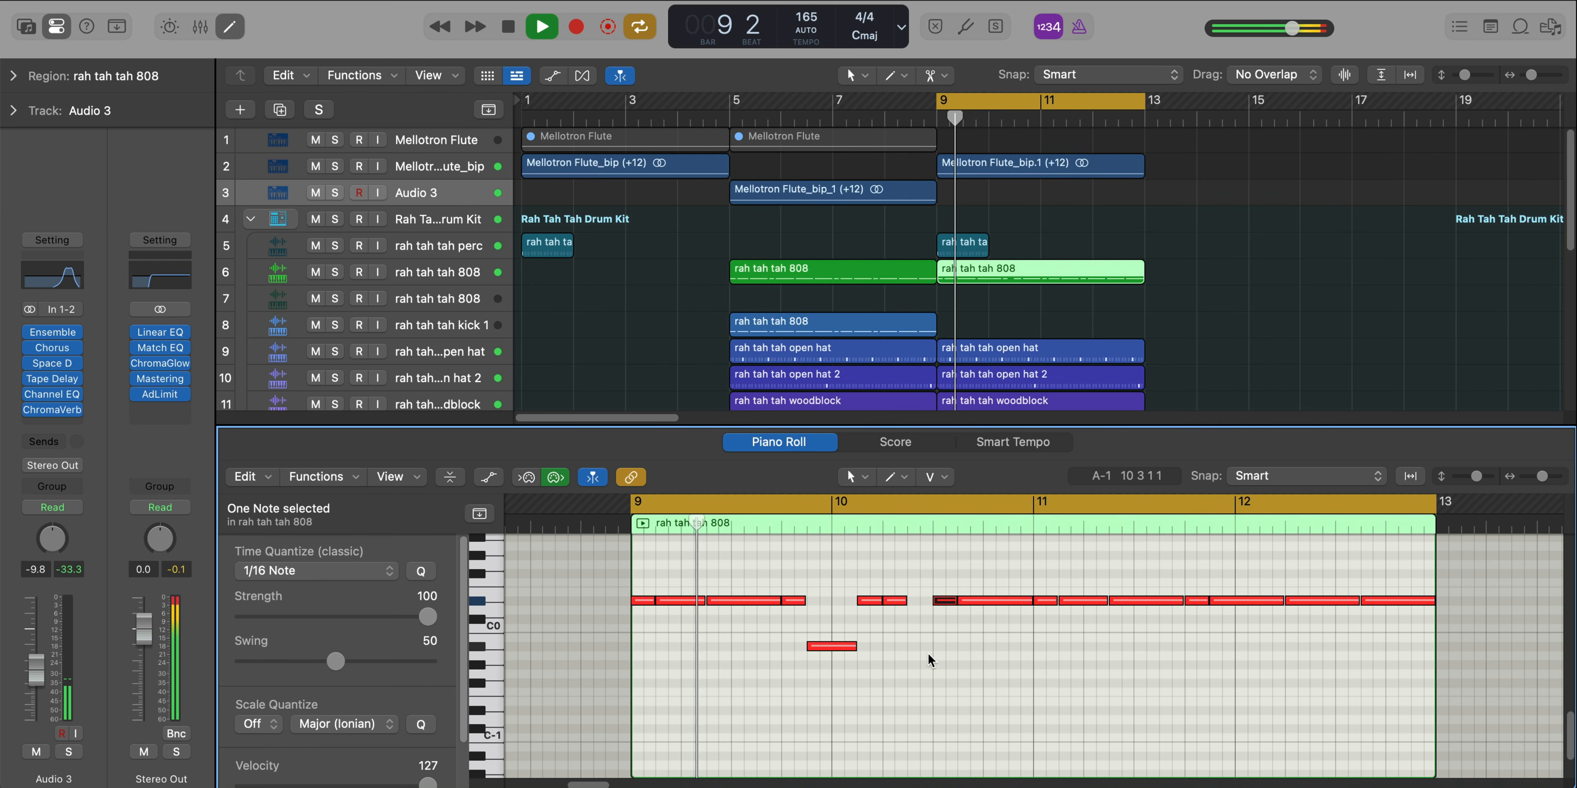
key(space)
mouse_move(1030, 601)
mouse_down()
mouse_move(1005, 605)
mouse_move(1033, 602)
mouse_up()
super+click(1017, 602)
key(space)
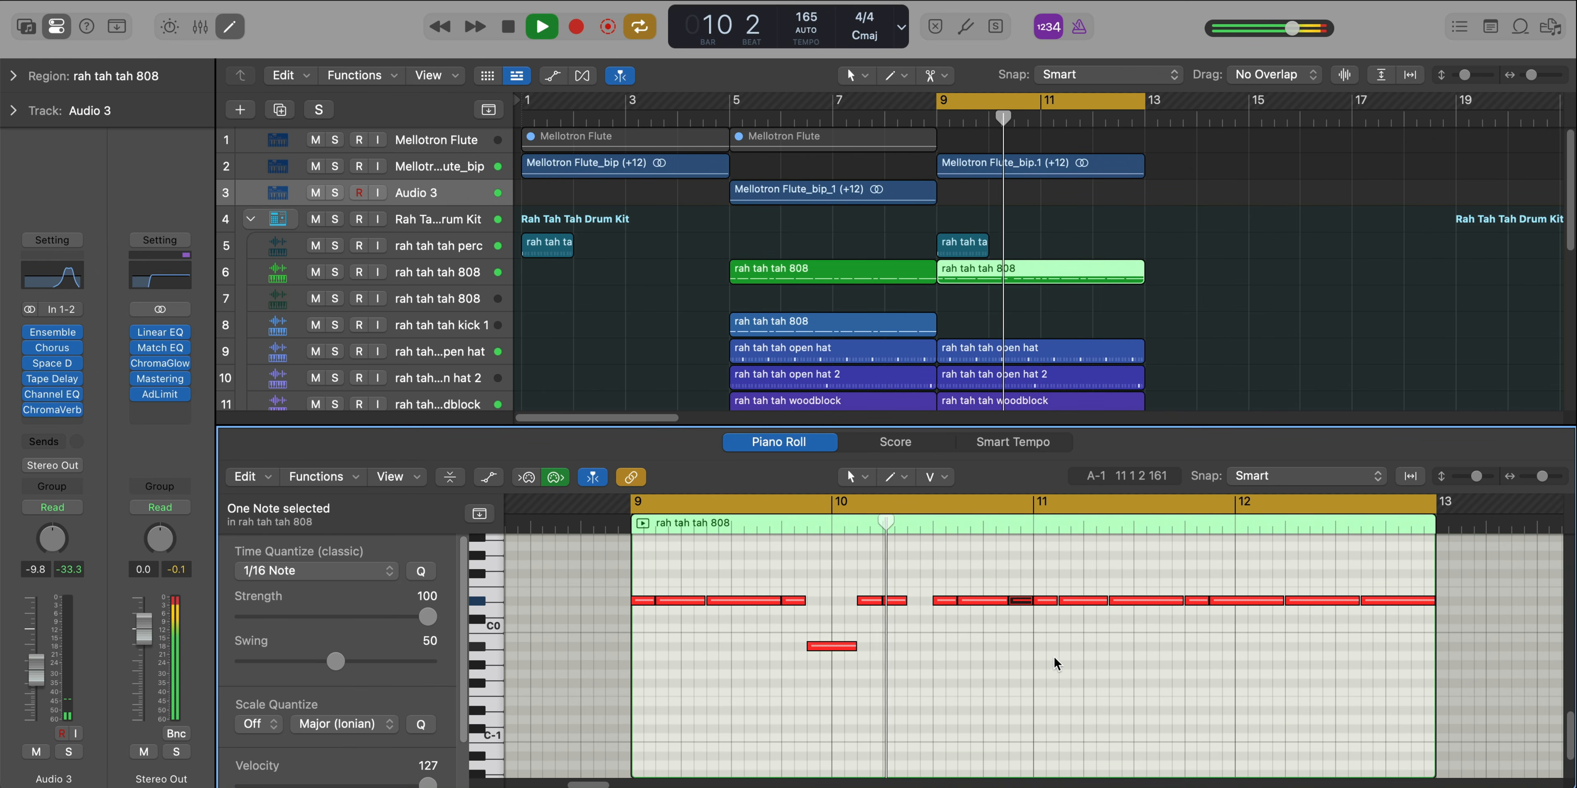
Replace the 808 notes in bars 11–12 with a repeat of the notes from bars 9–10, and play the pattern
key(space)
drag(1040, 582, 1426, 625)
key(Delete)
scroll(1108, 690, left, 1)
drag(1105, 685, 558, 512)
key(super+r)
scroll(790, 602, down, 5)
key(space)
scroll(828, 621, down, 4)
scroll(828, 618, right, 2)
scroll(827, 617, up, 2)
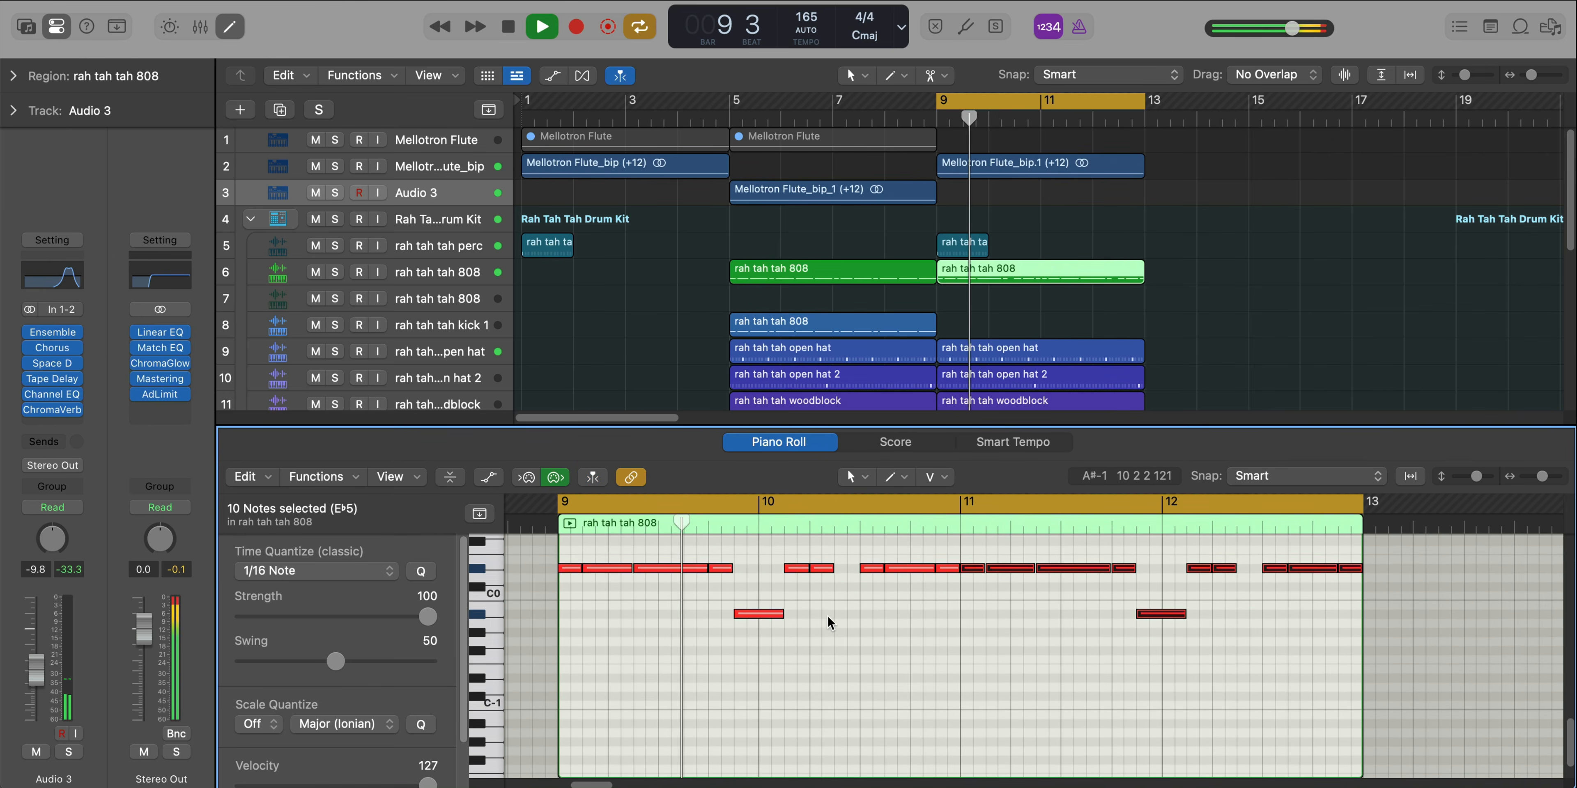
click(1040, 665)
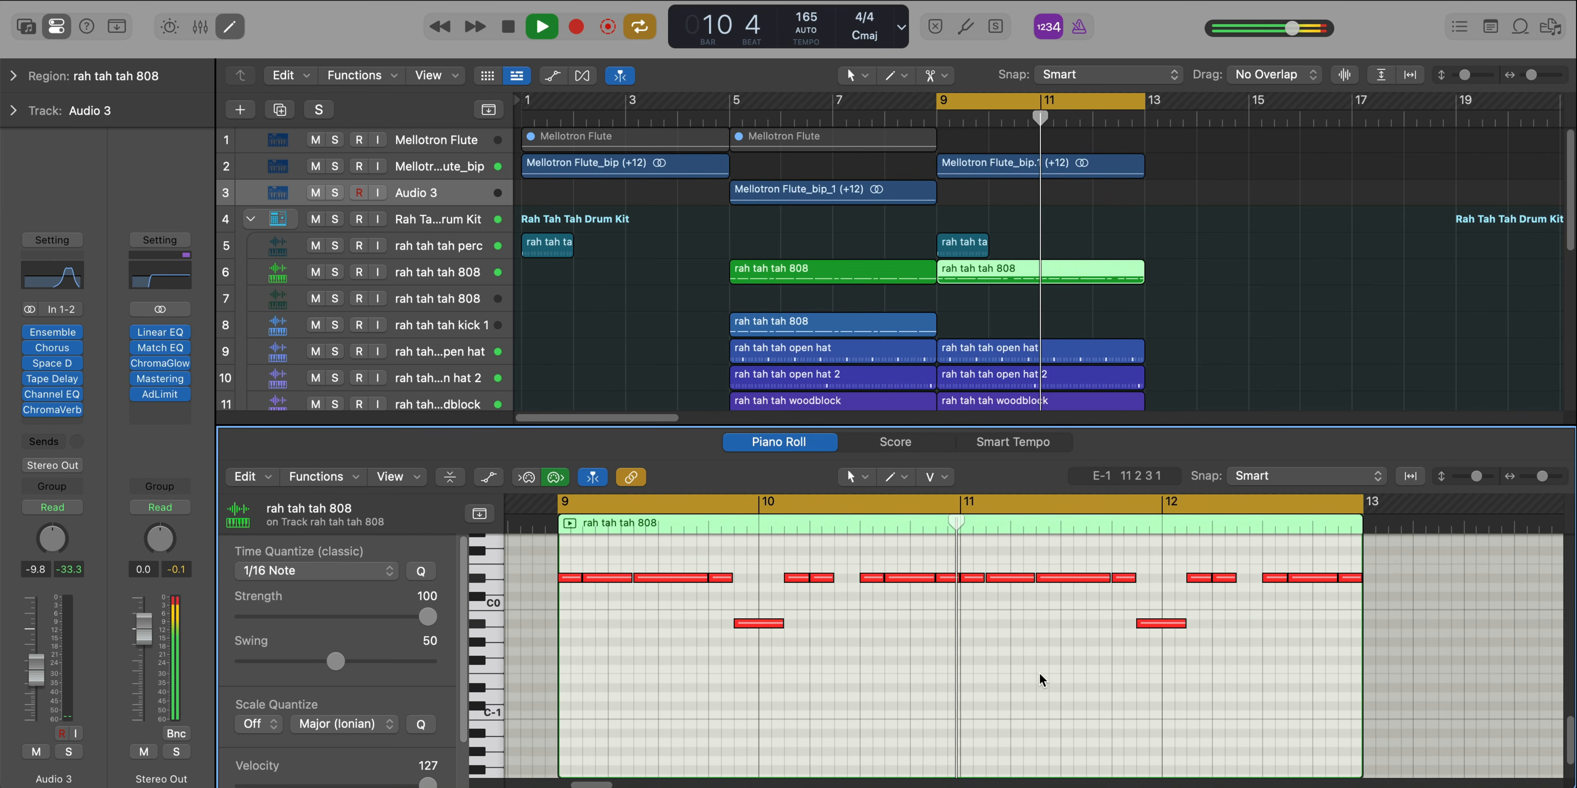
Raise the low 808 note just before bar 12 to D#0 and play the passage
key(space)
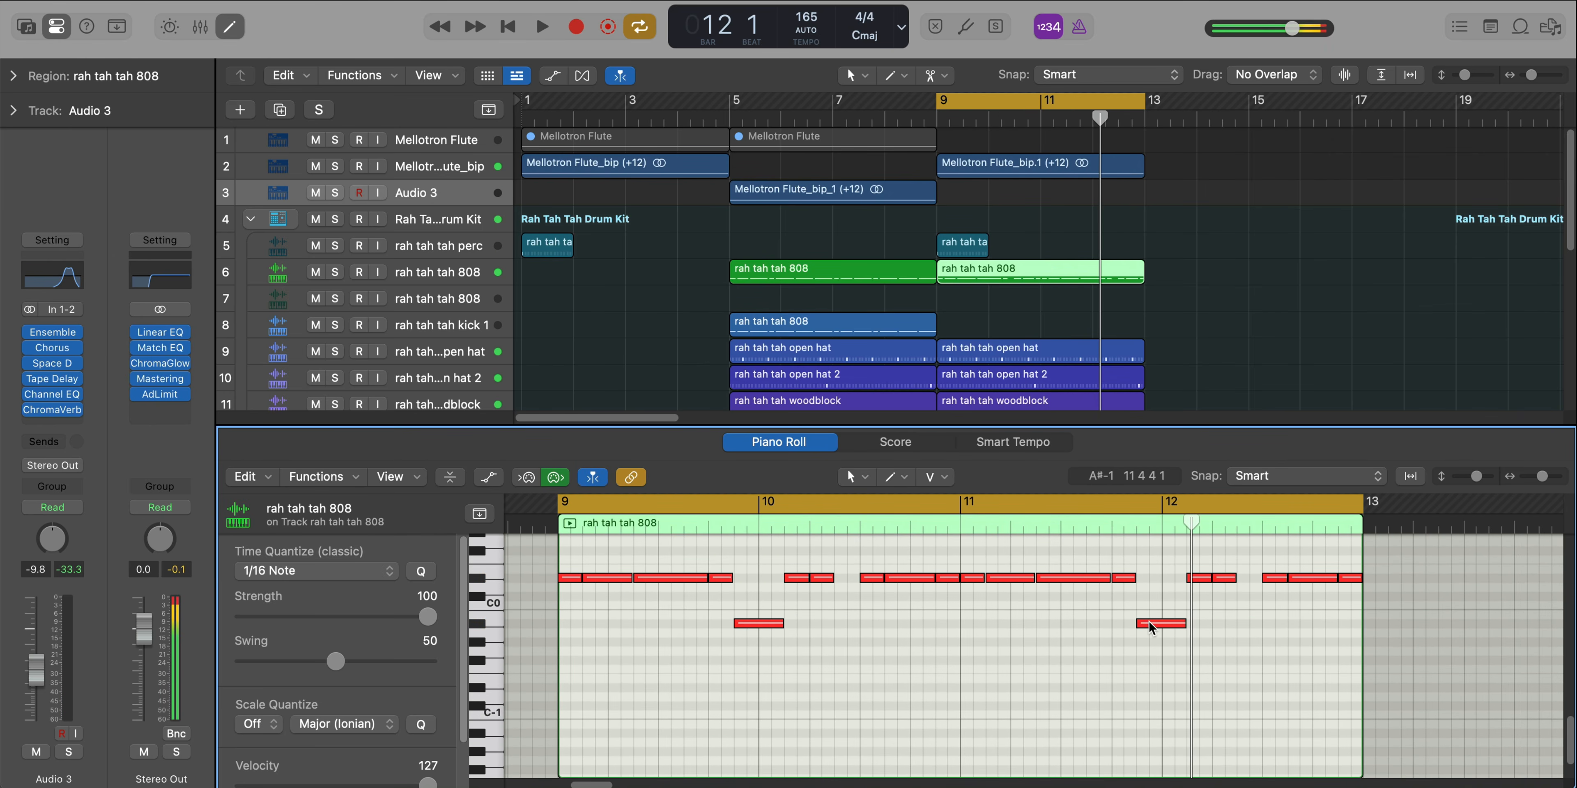
key(space)
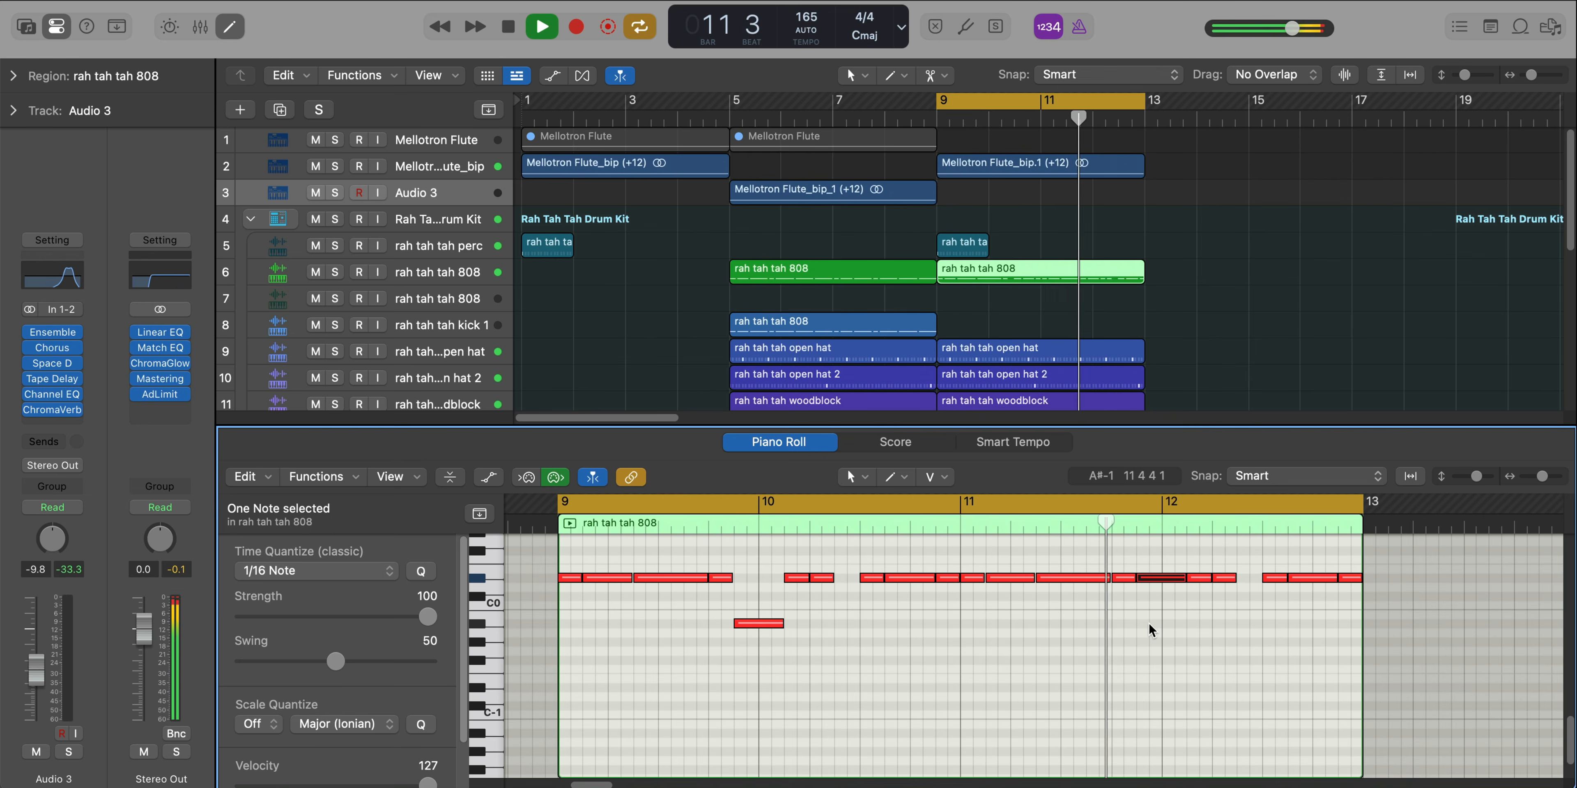
key(space)
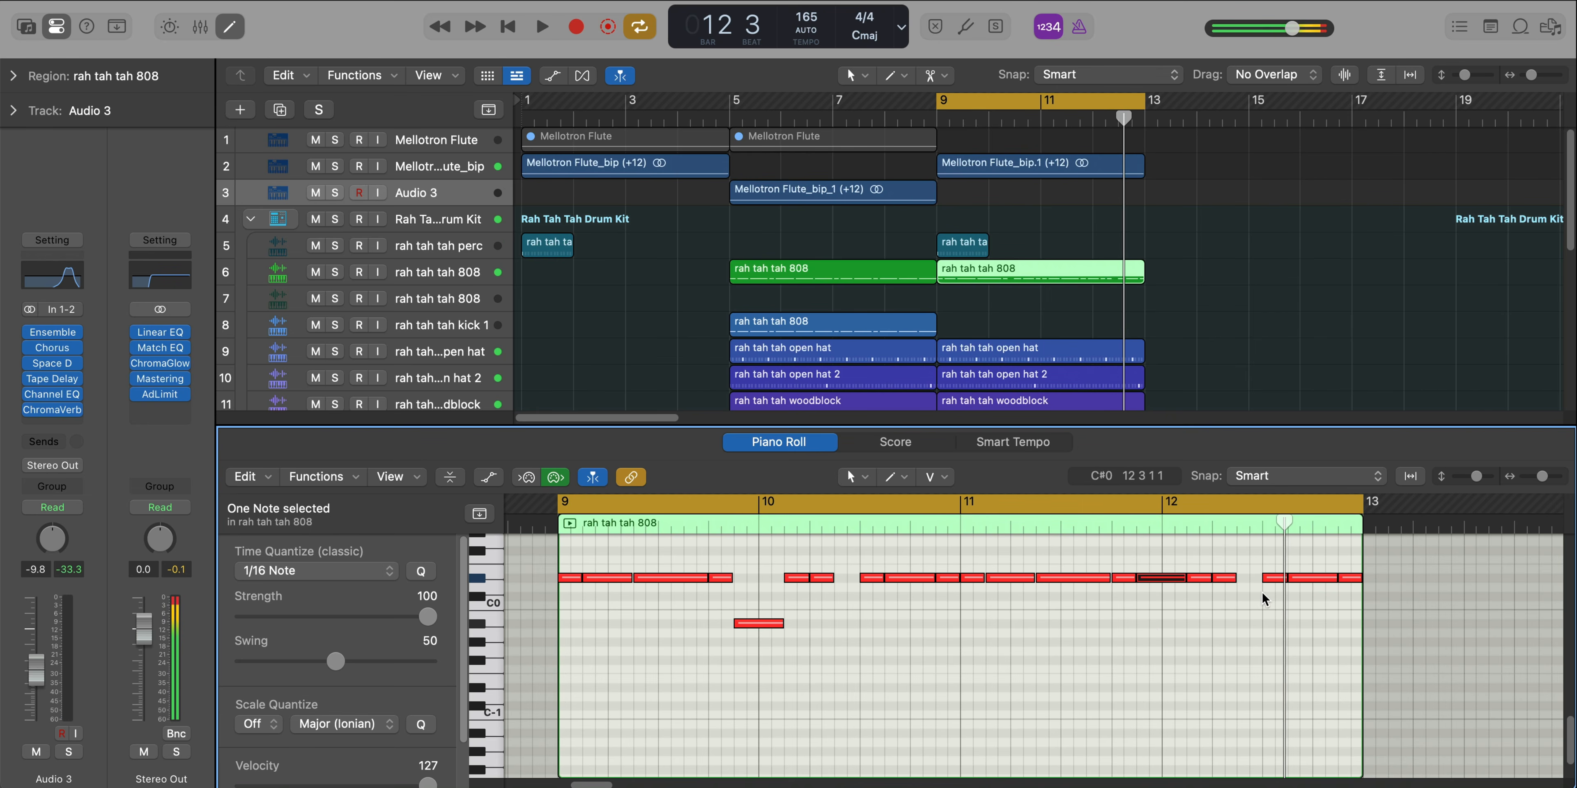
Lower the 808 note at 12 2 1 to A#-1 and delete the last note before bar 13
click(1228, 577)
drag(1227, 577, 1230, 631)
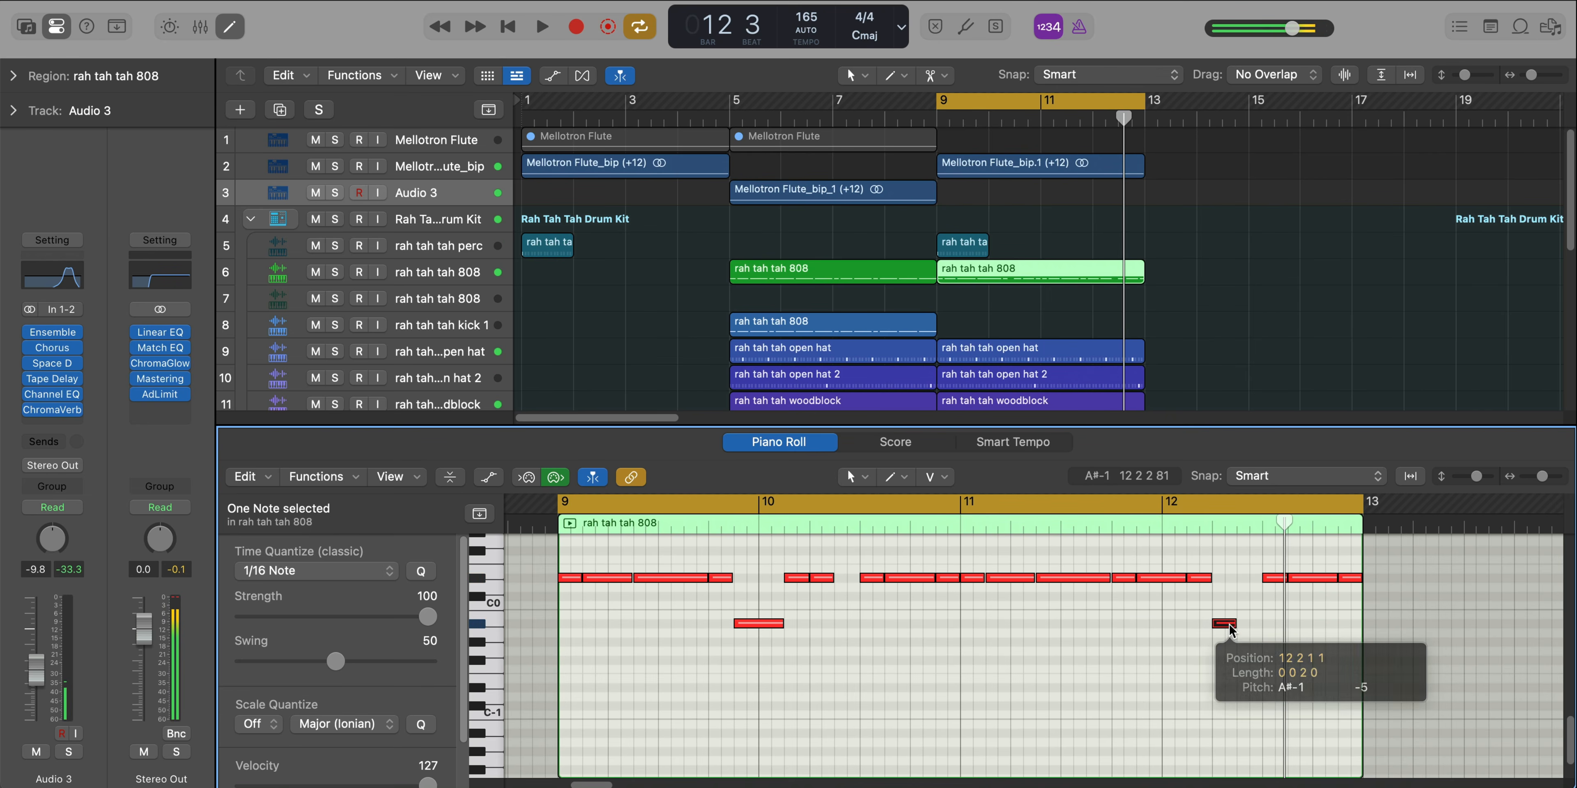
key(space)
click(1349, 577)
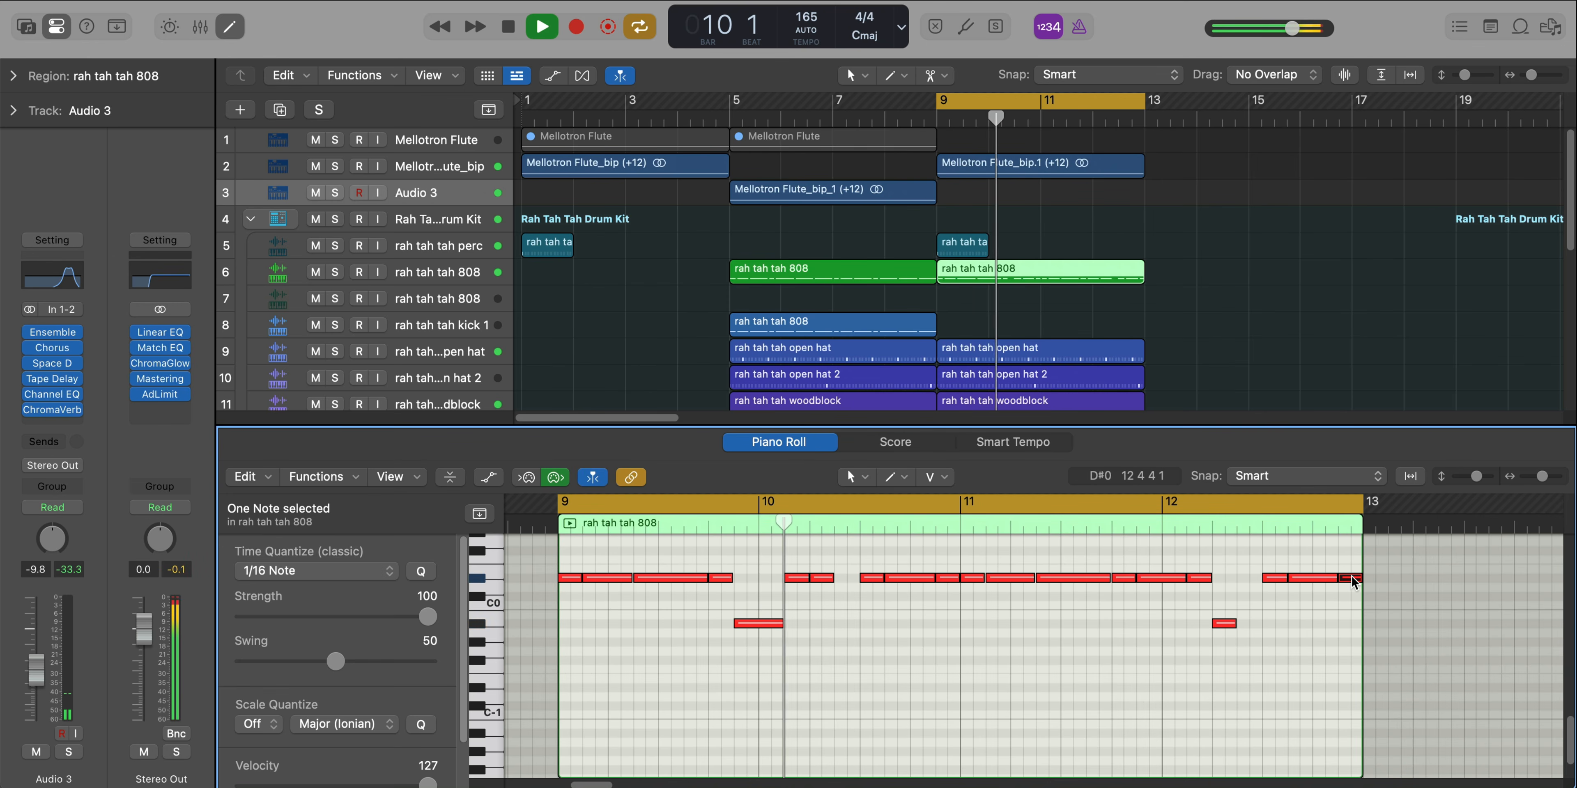
key(Delete)
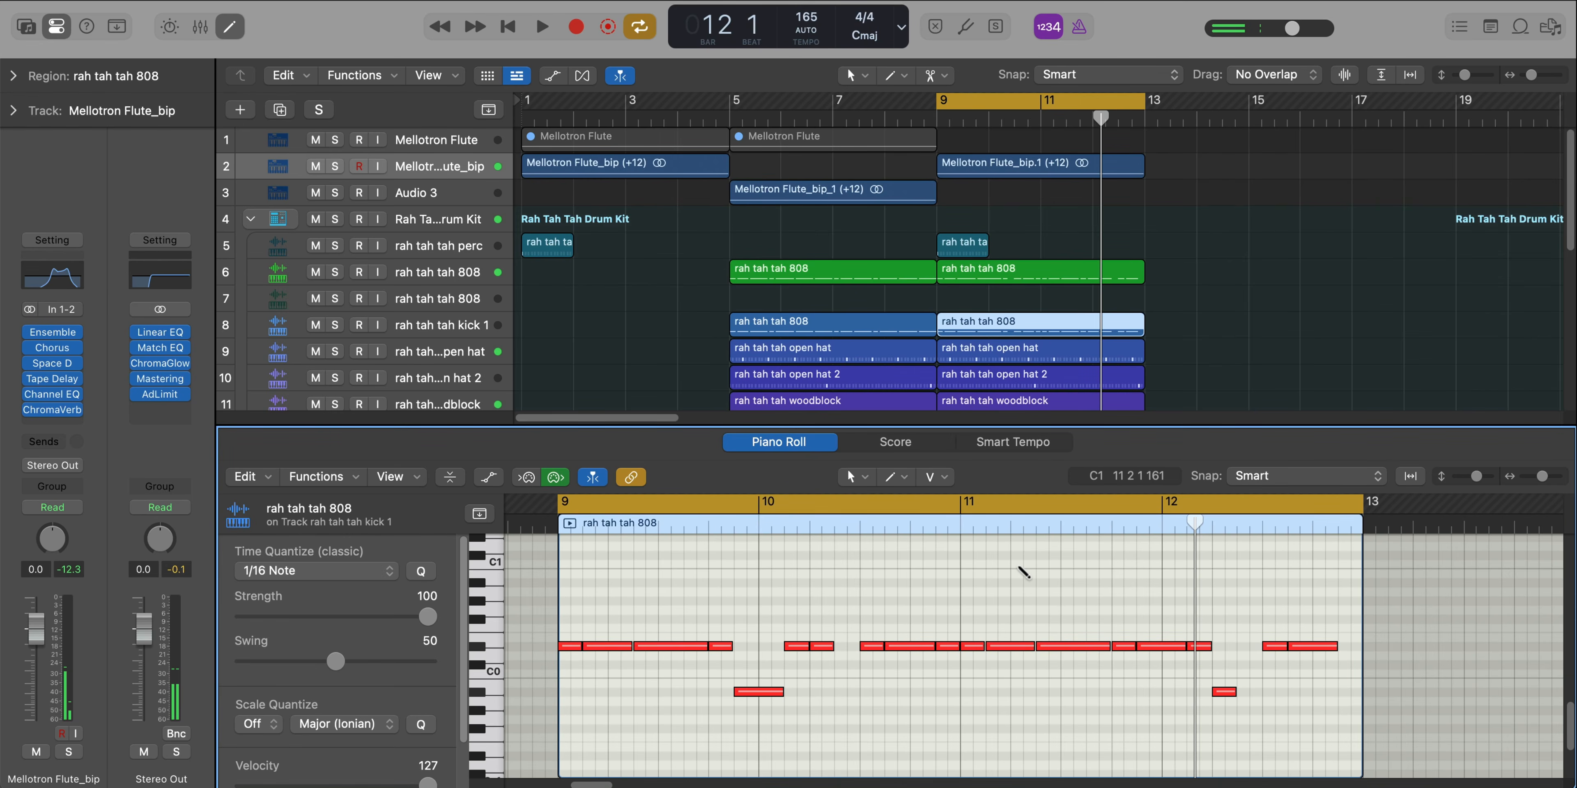
Transpose all notes of the kick 1 region in bars 9–12 so that its main line sits on A#0
key(super+a)
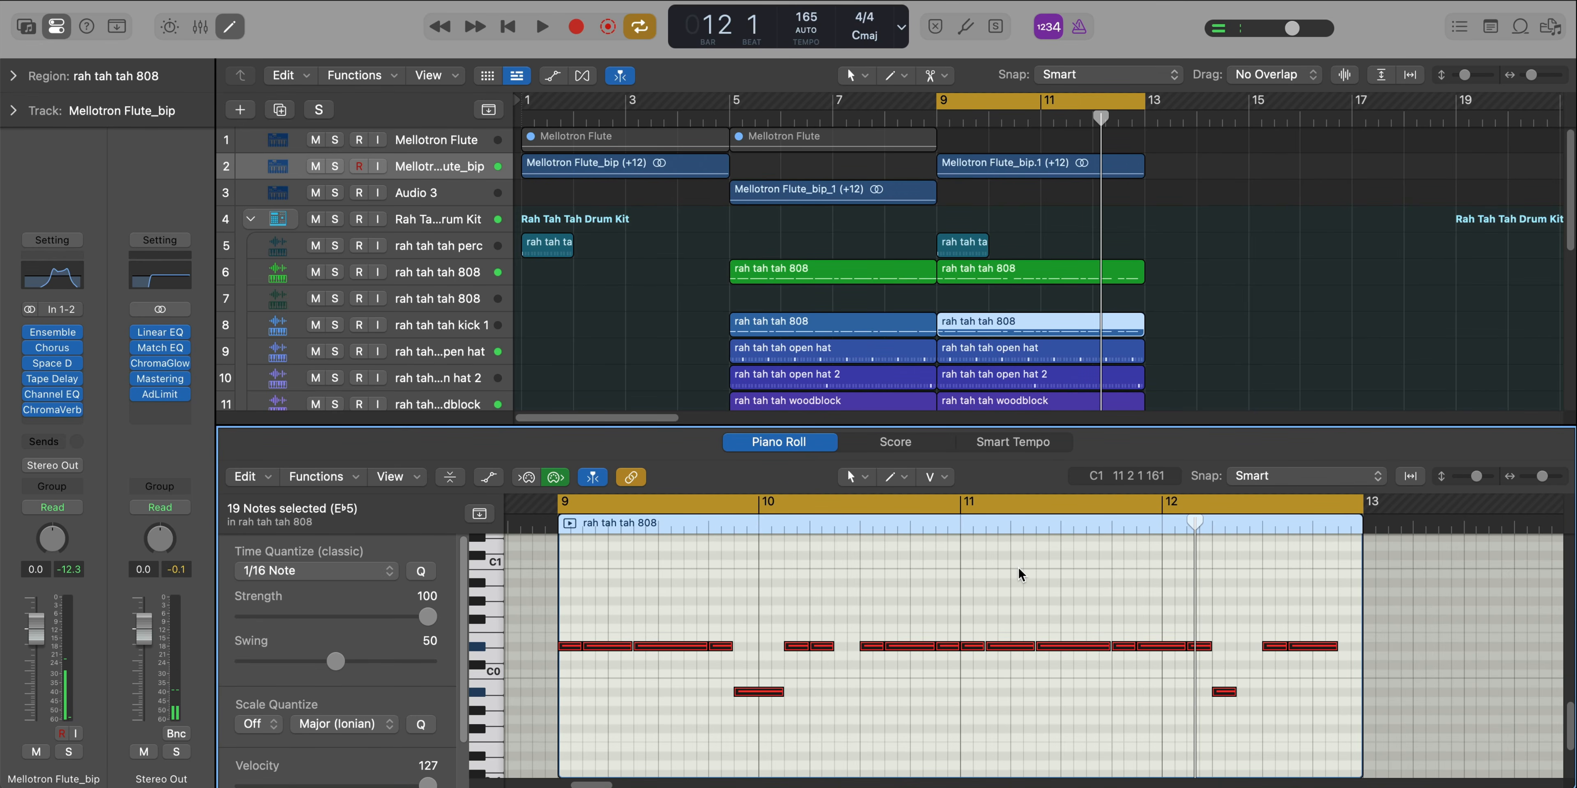
key(alt+shift+Up)
key(alt+Up)
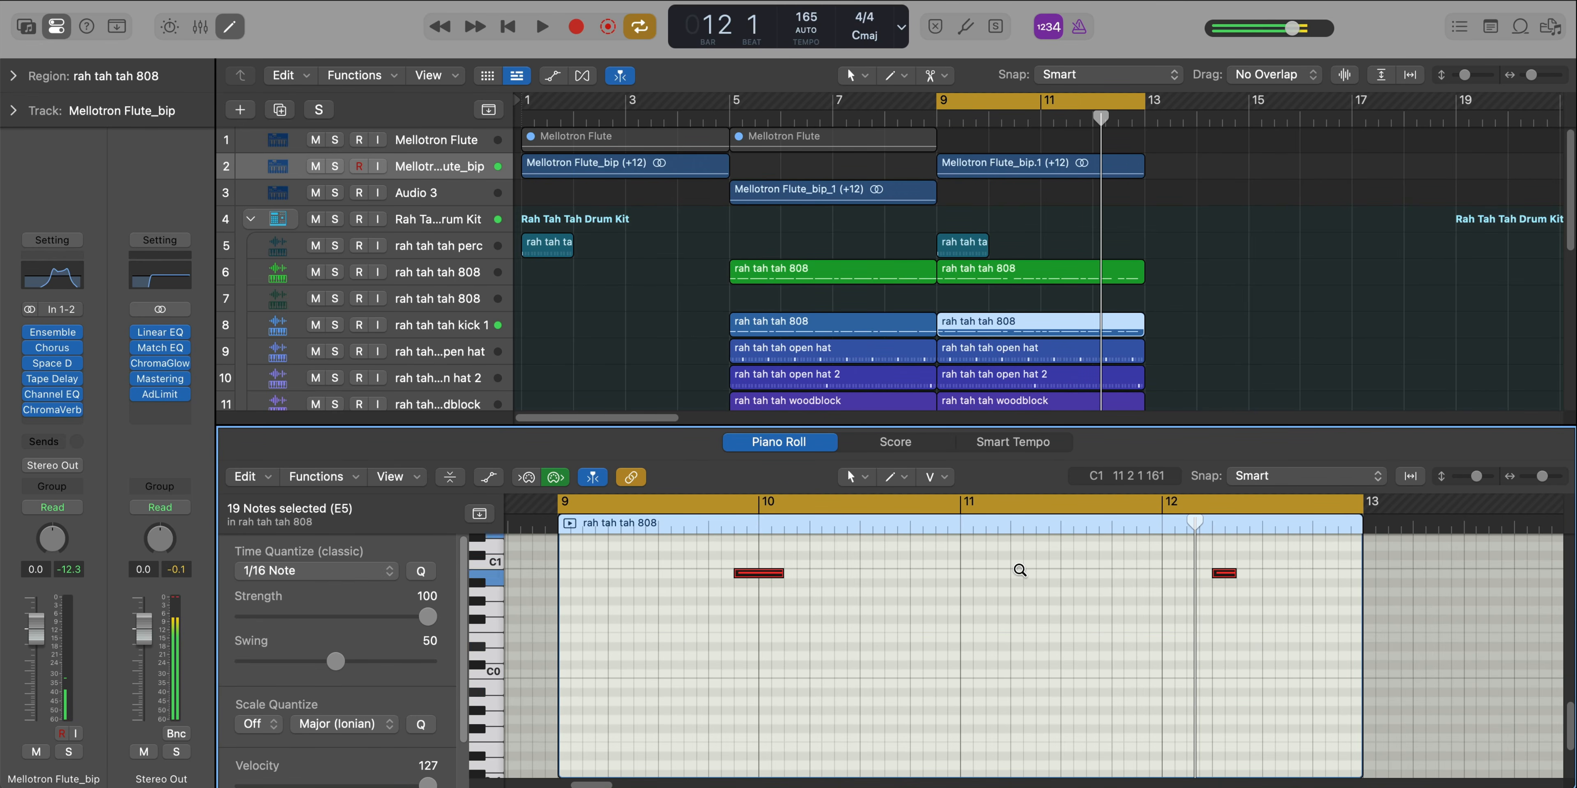
scroll(988, 611, up, 3)
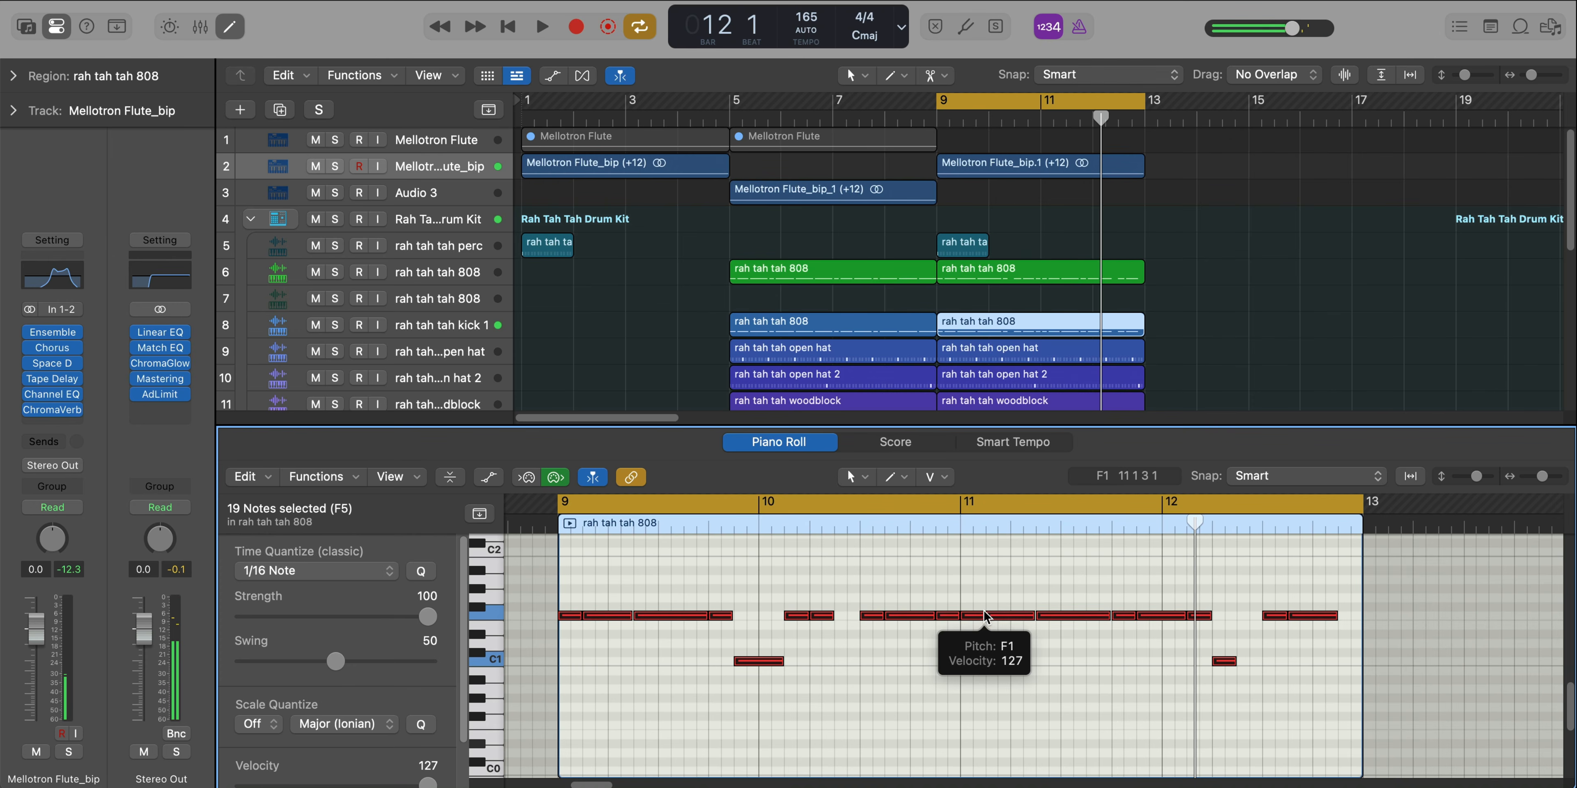
key(alt+Up)
key(alt+Up)
key(alt+Up)
key(alt+Up)
key(alt+Up)
key(alt+shift+Down)
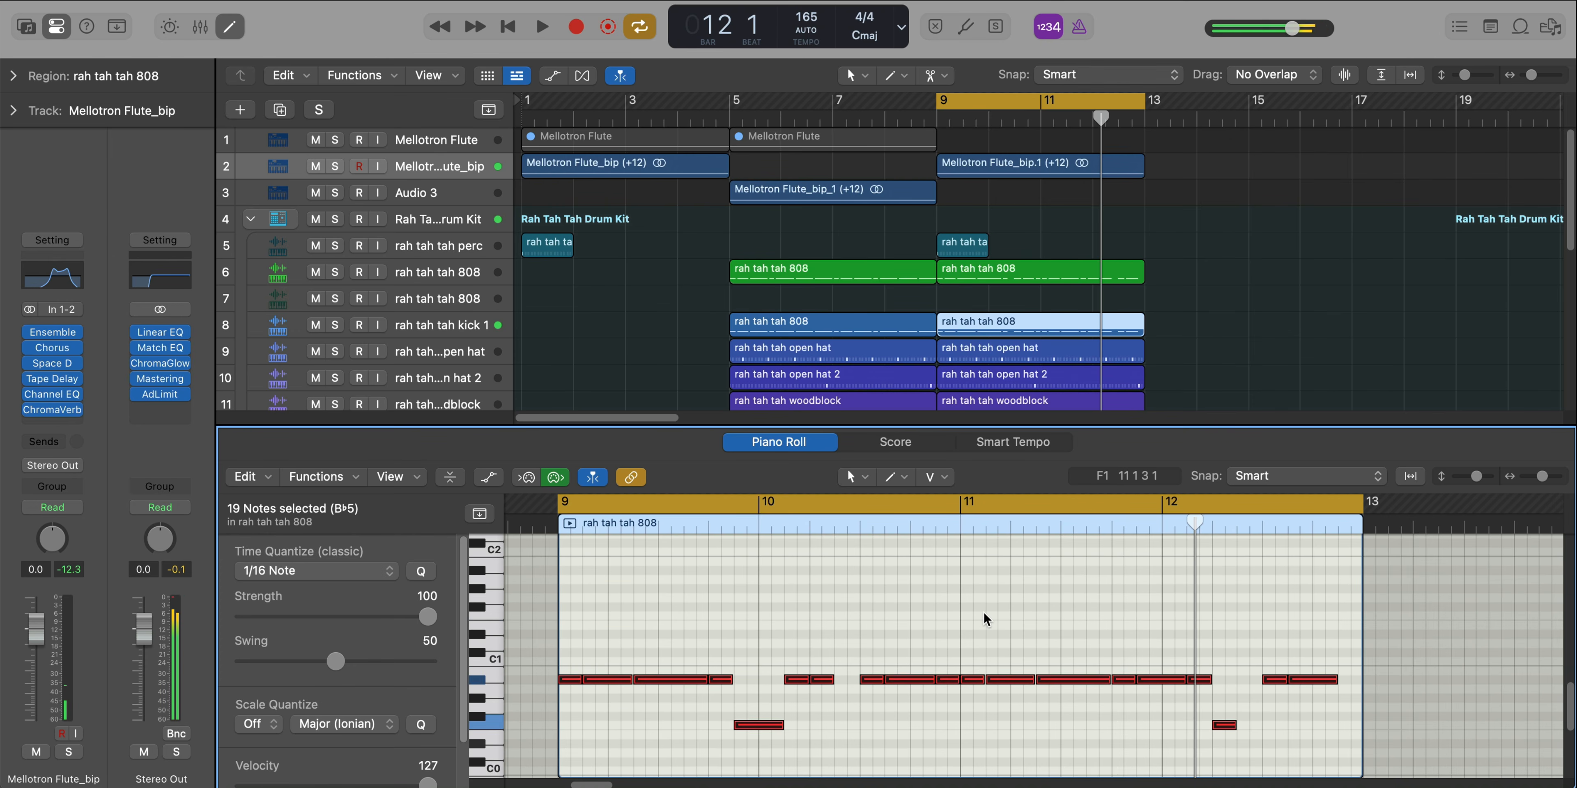
Raise the two lower kick notes to A#0 and play the section while checking levels in the Mixer
drag(675, 711, 1388, 735)
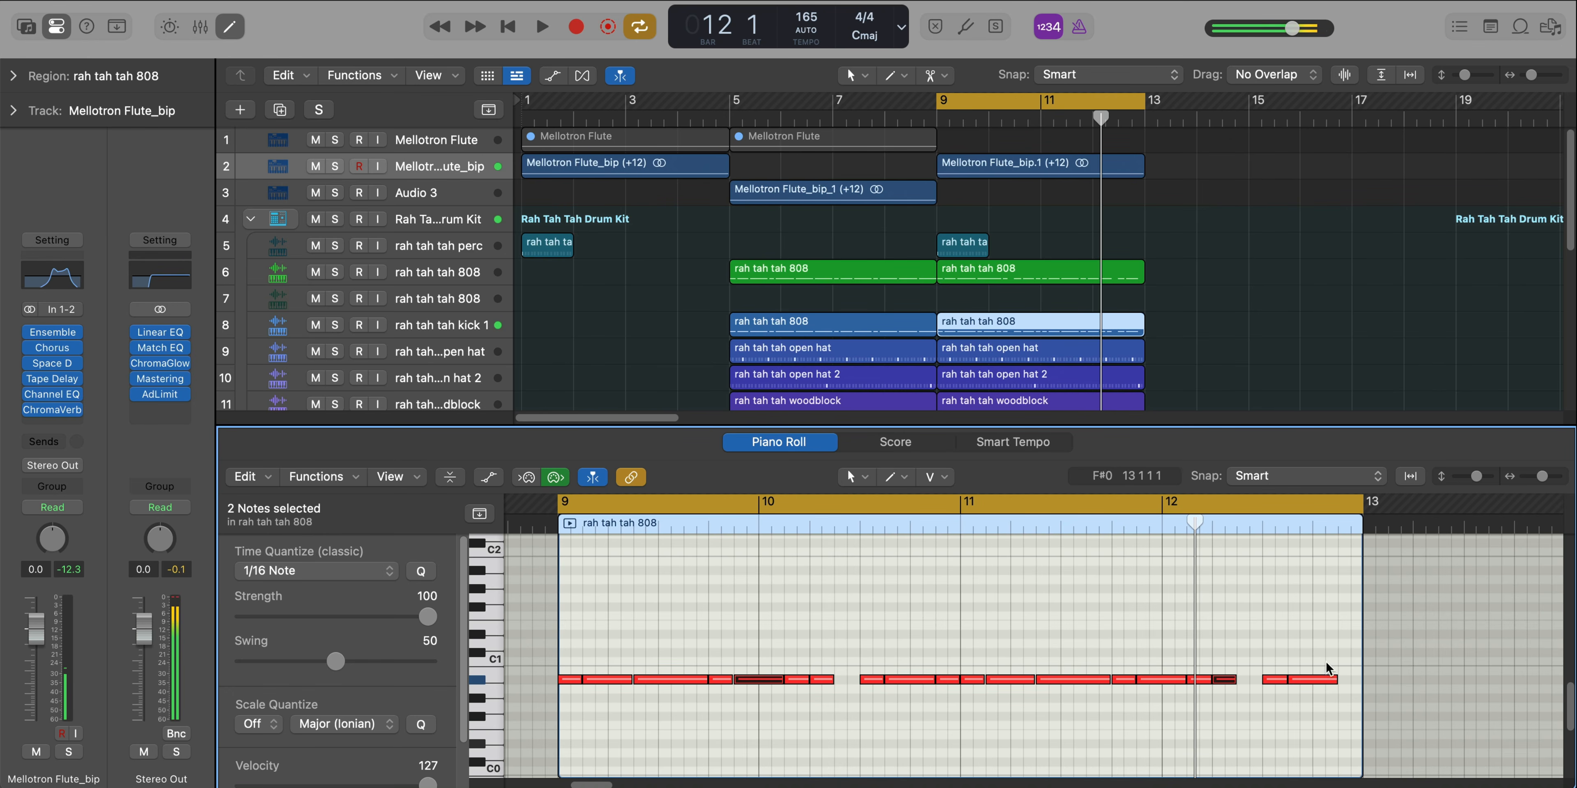
key(space)
key(x)
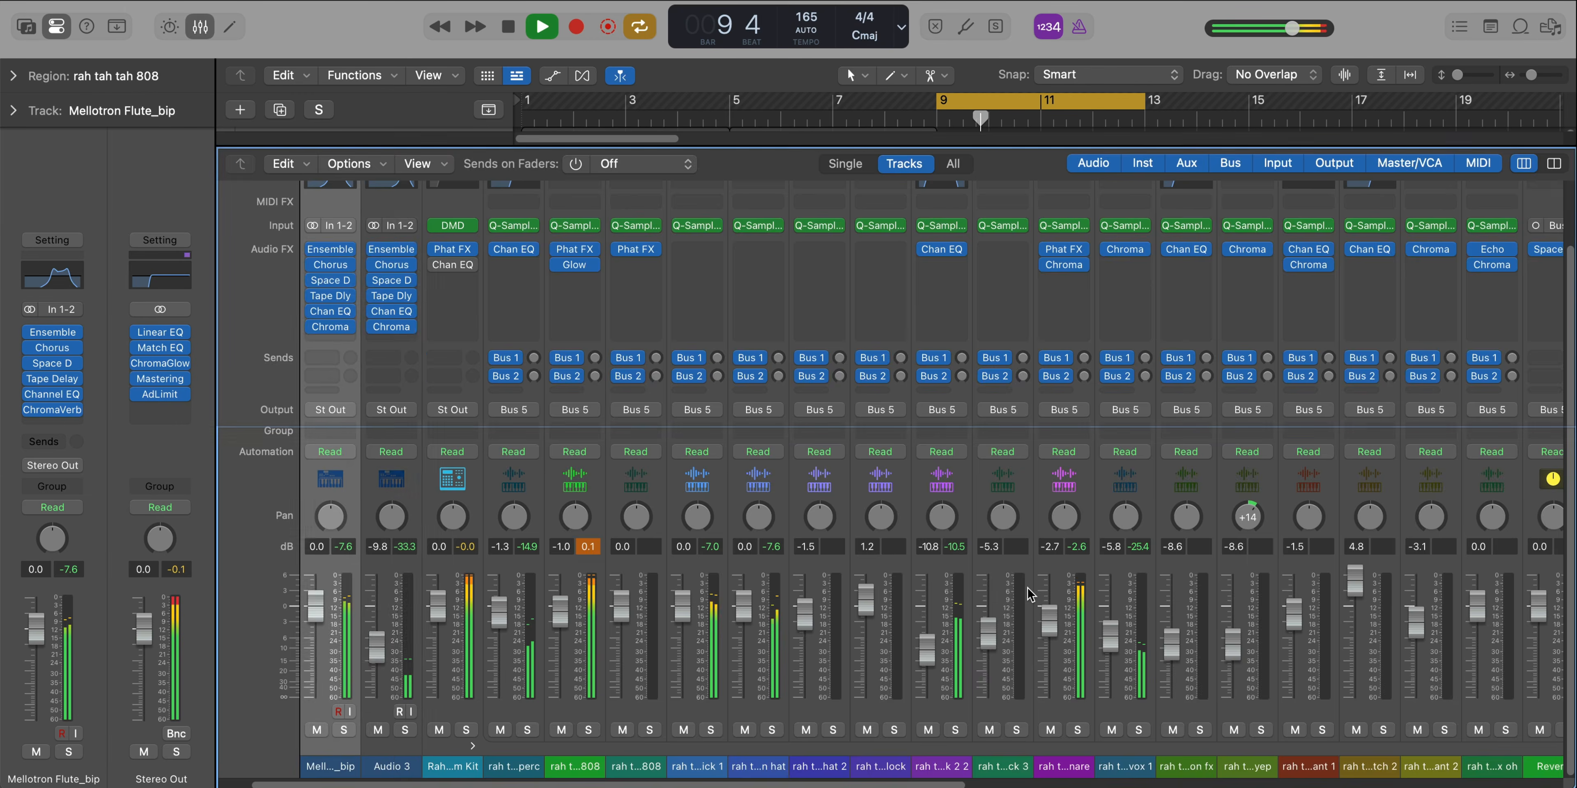
key(x)
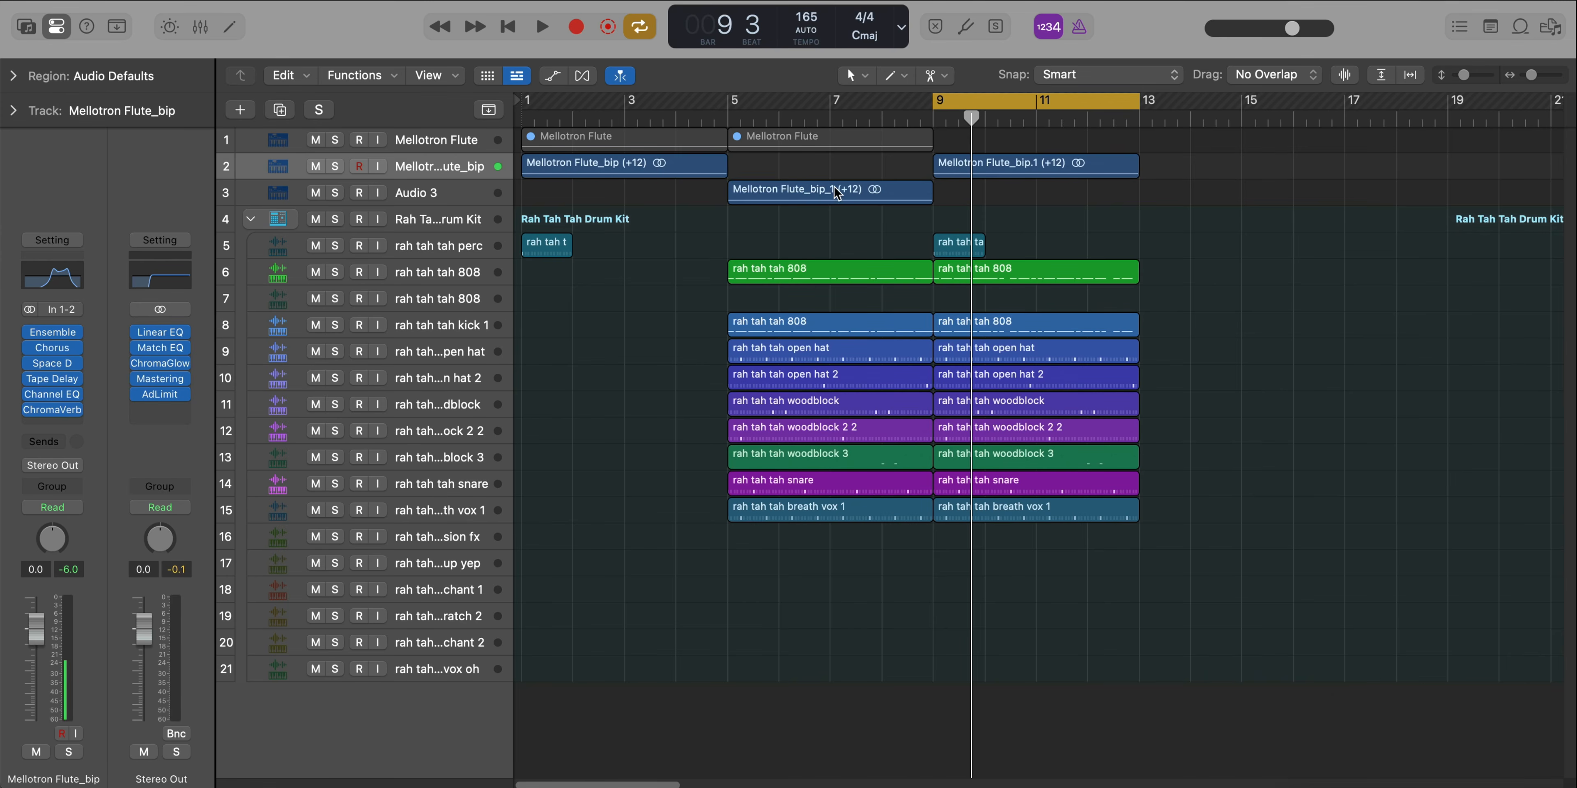
Copy the Mellotron Flute_bip_1 region to bar 13 on Audio 3 and set the cycle range to bars 13–17
drag(838, 193, 1250, 202)
key(c)
key(super+u)
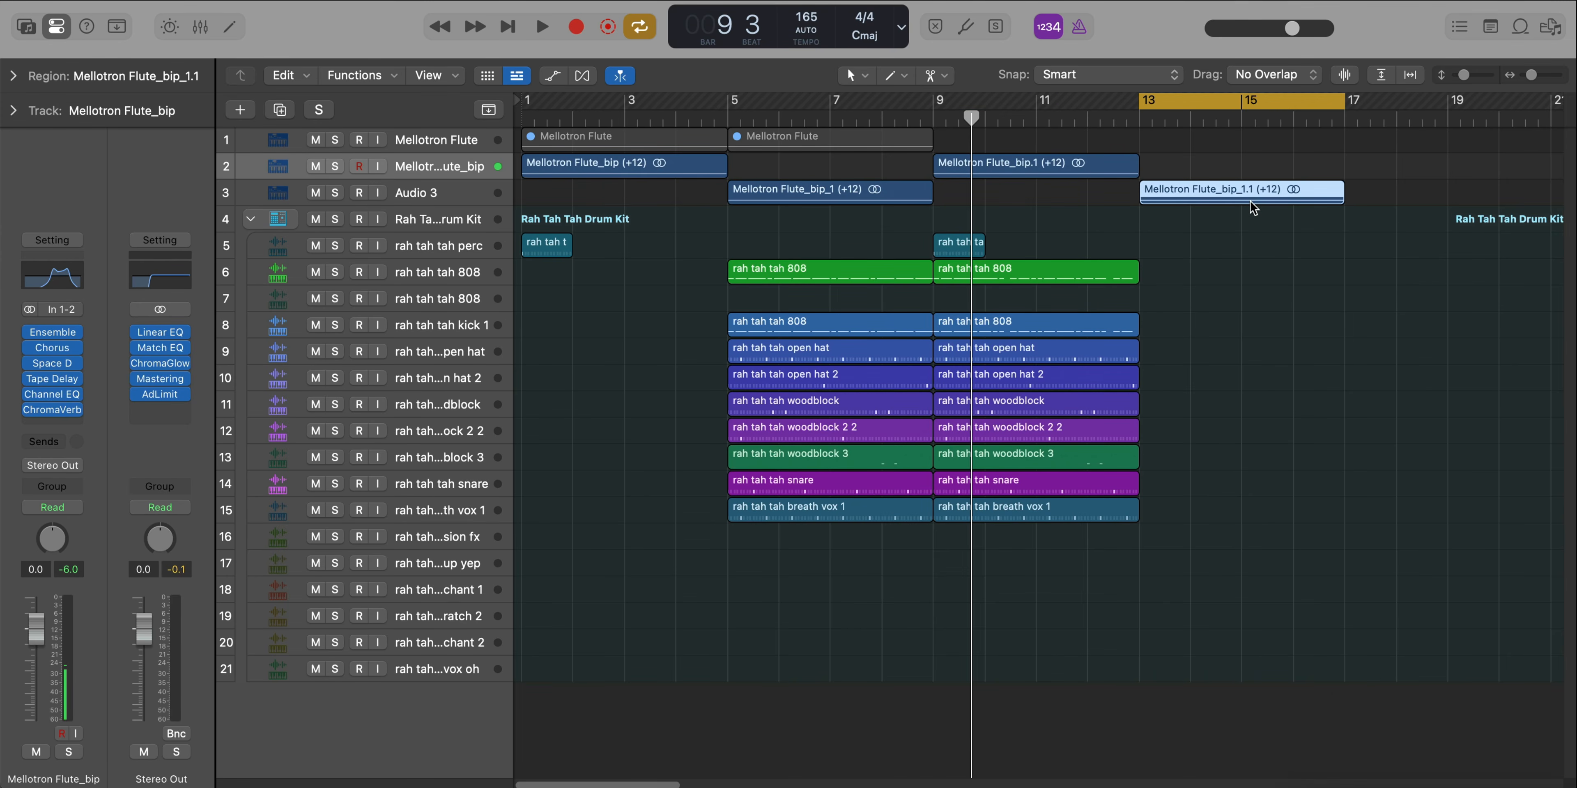
Repeat the seven drum regions from open hat through breath vox 1 in bars 9–12 into bars 13–16, and play them
drag(1167, 573, 1041, 345)
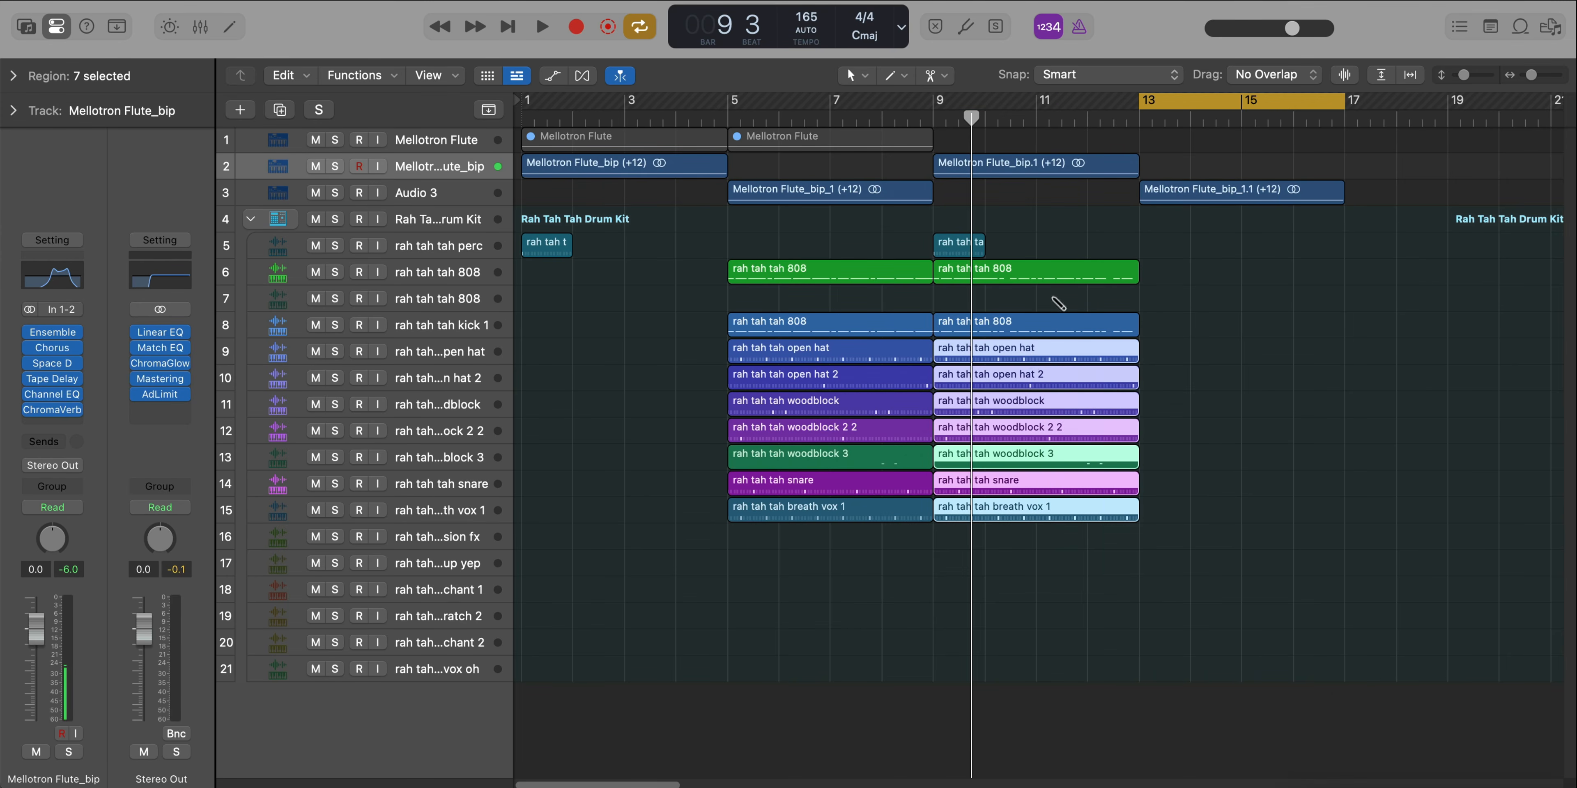
key(super+r)
key(space)
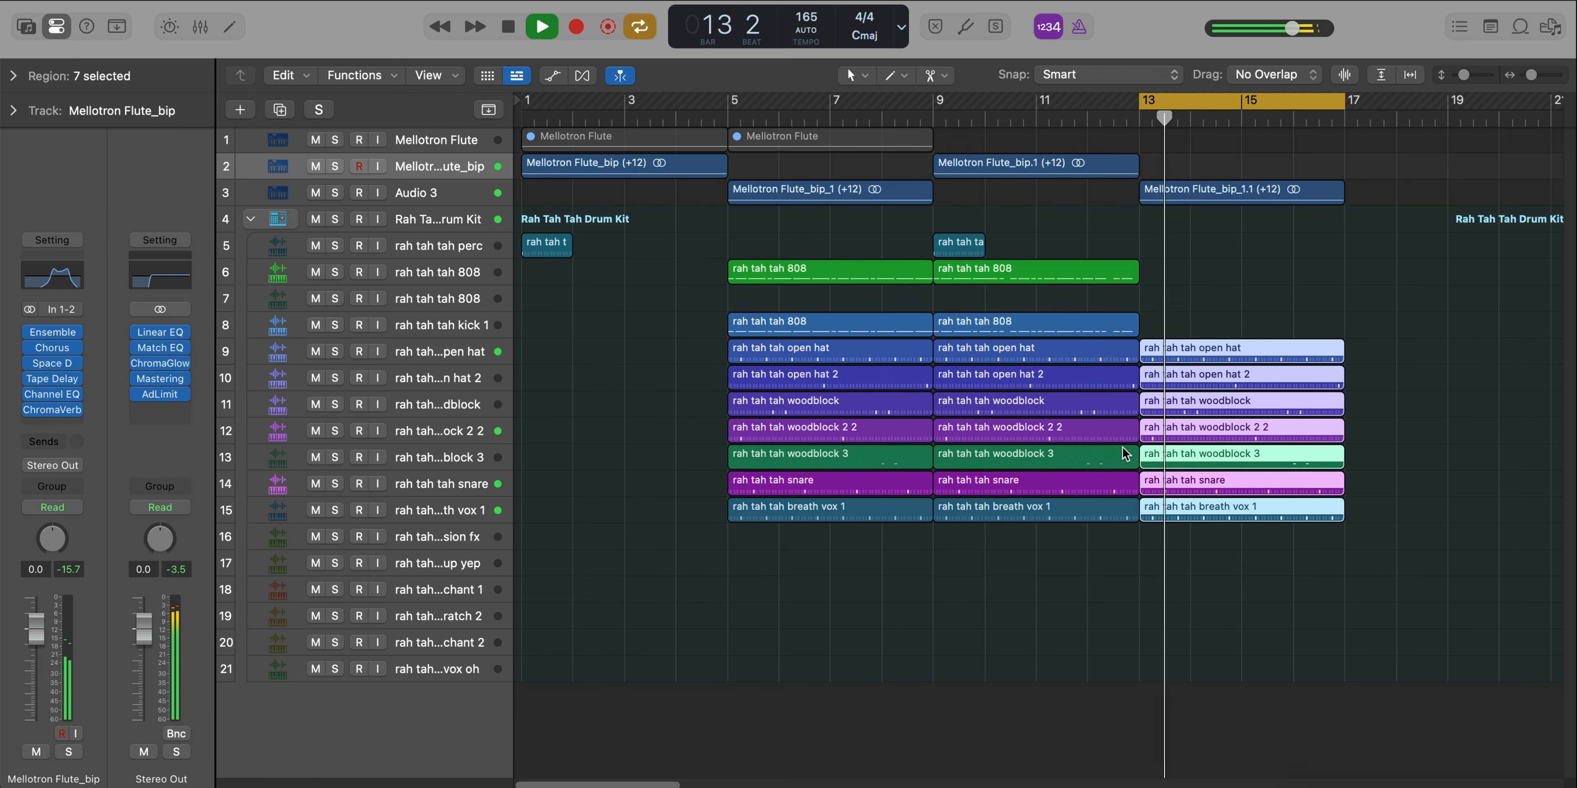
scroll(1122, 447, down, 2)
scroll(1121, 447, up, 2)
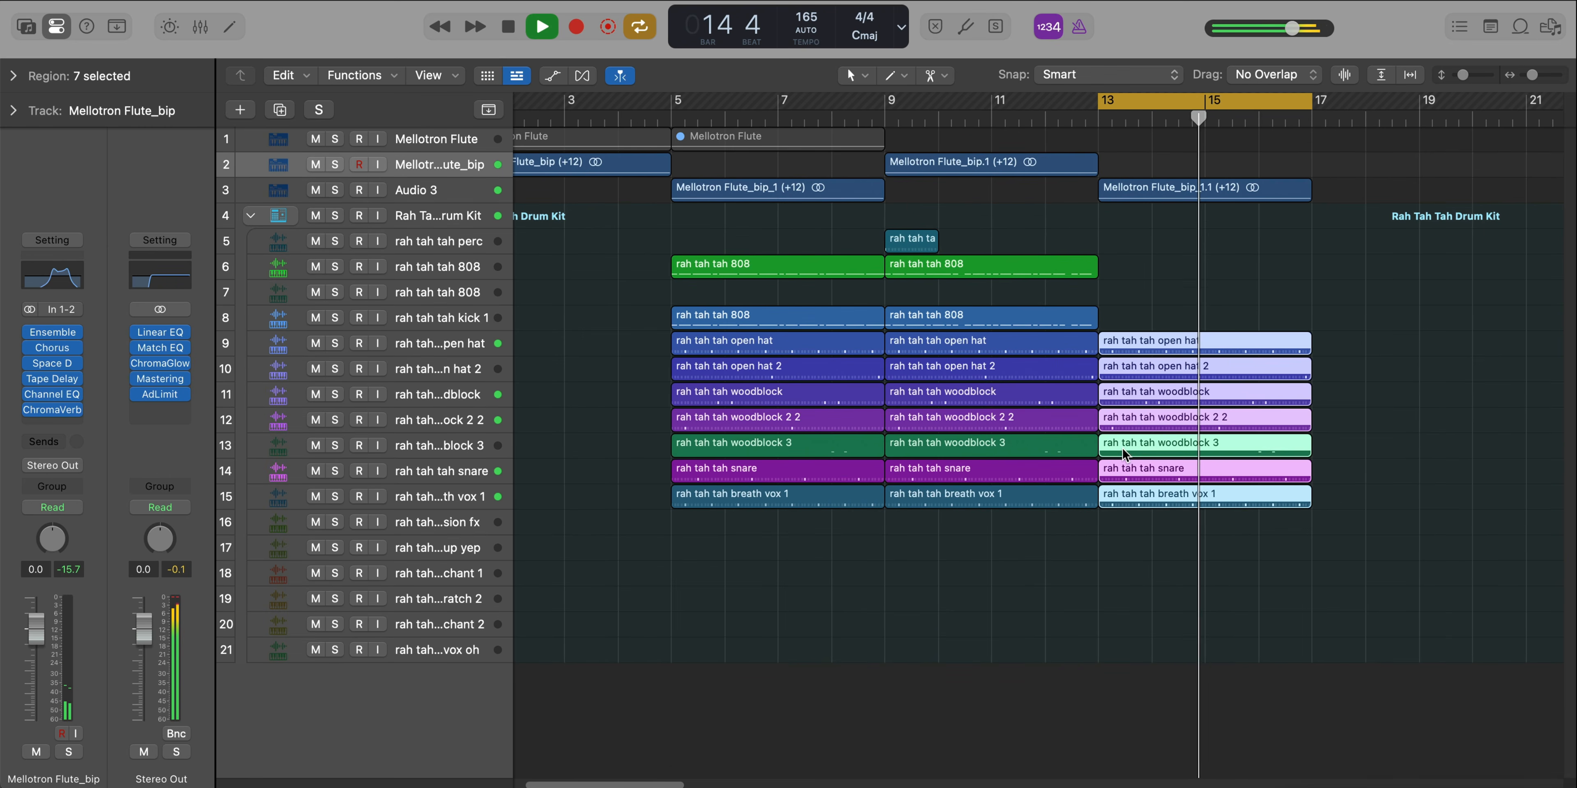
Load ES2 on the new instrument track, set oscillator 1 to a square wave, turn oscillator 3 off and shift the oscillator mix
key(space)
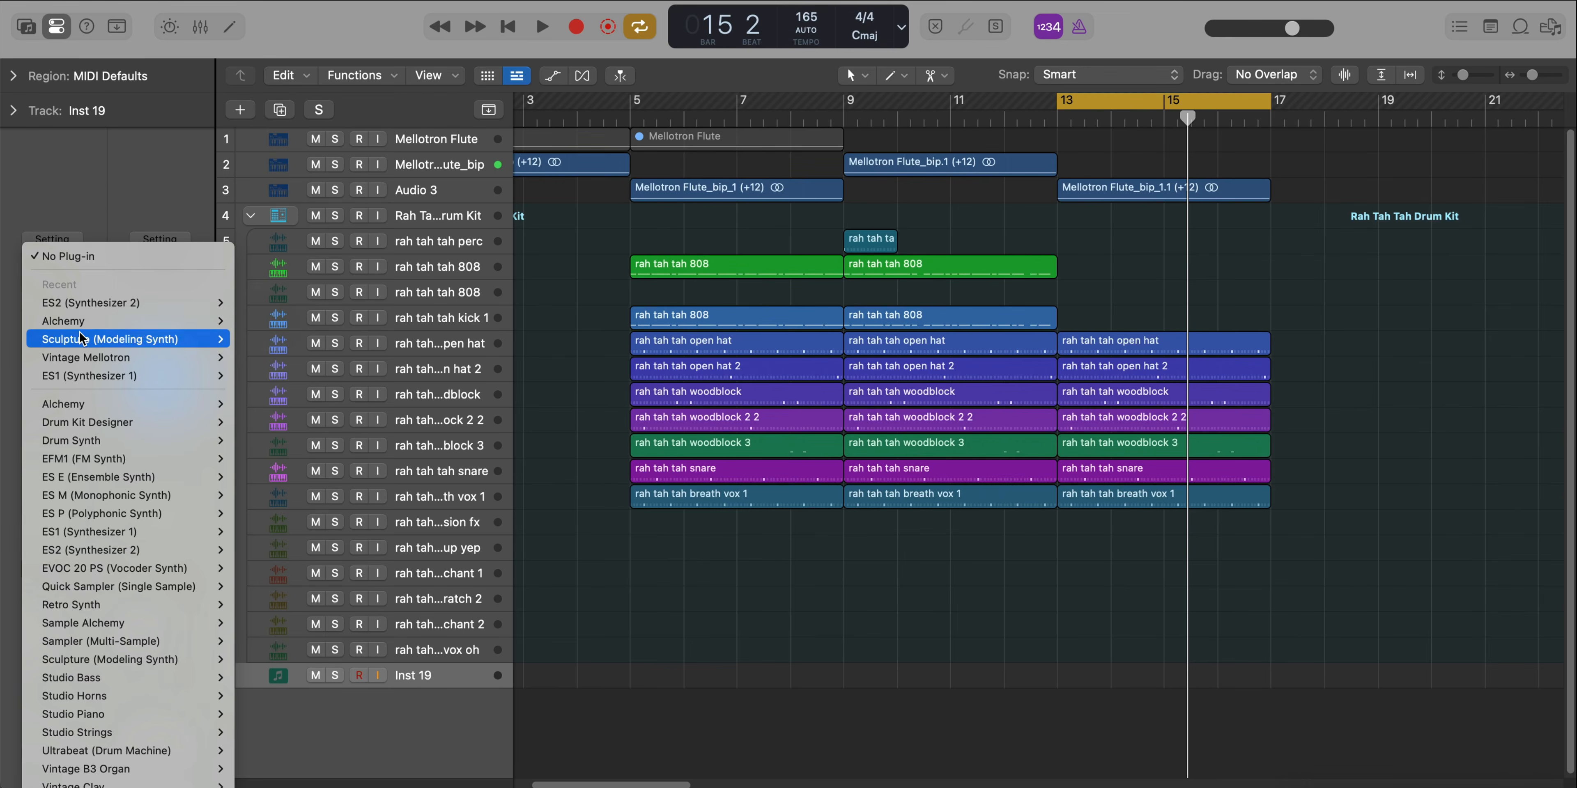
key(Up)
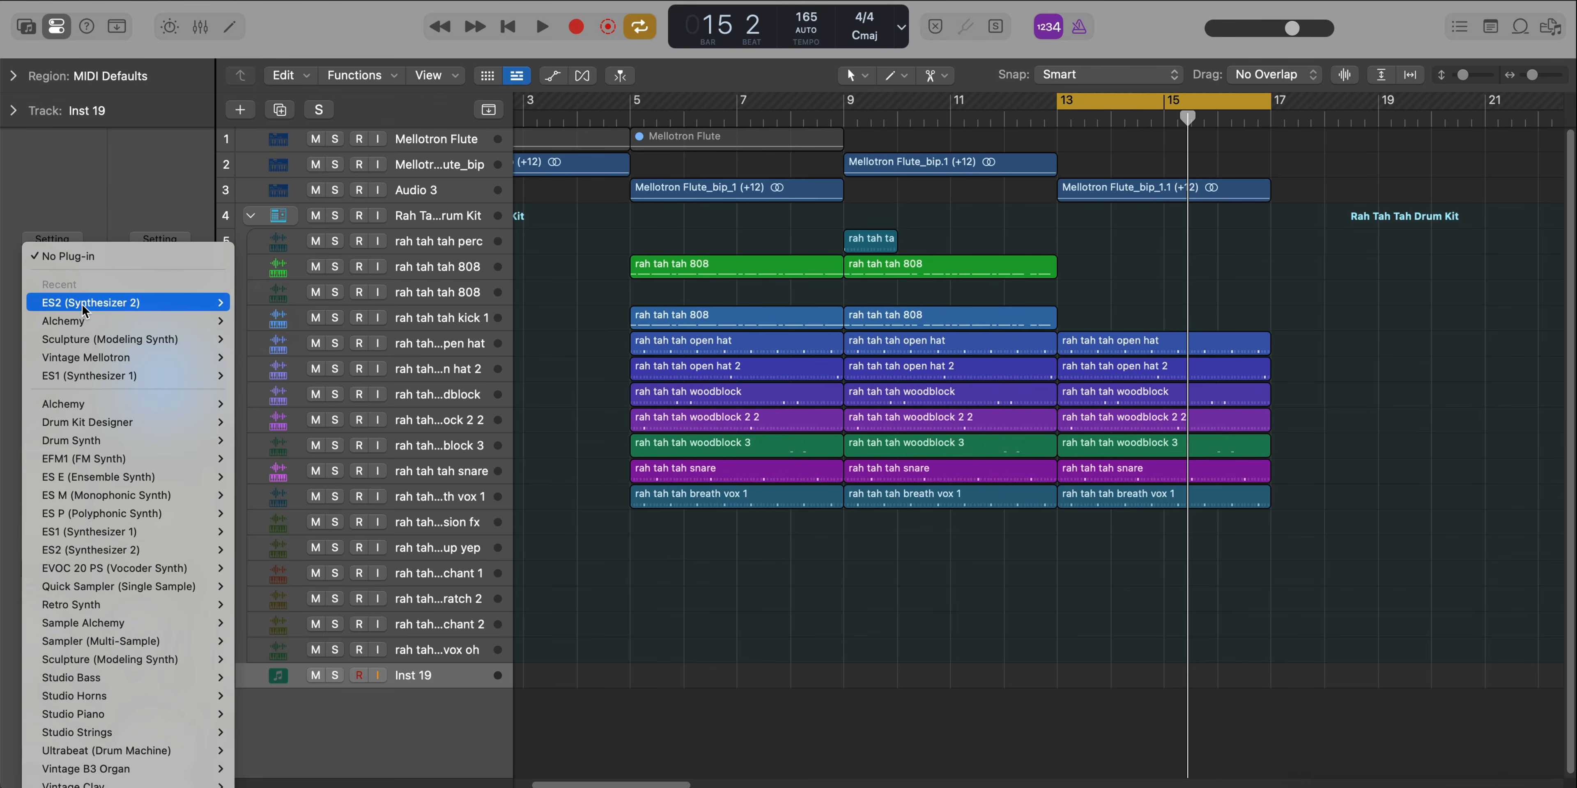
key(Return)
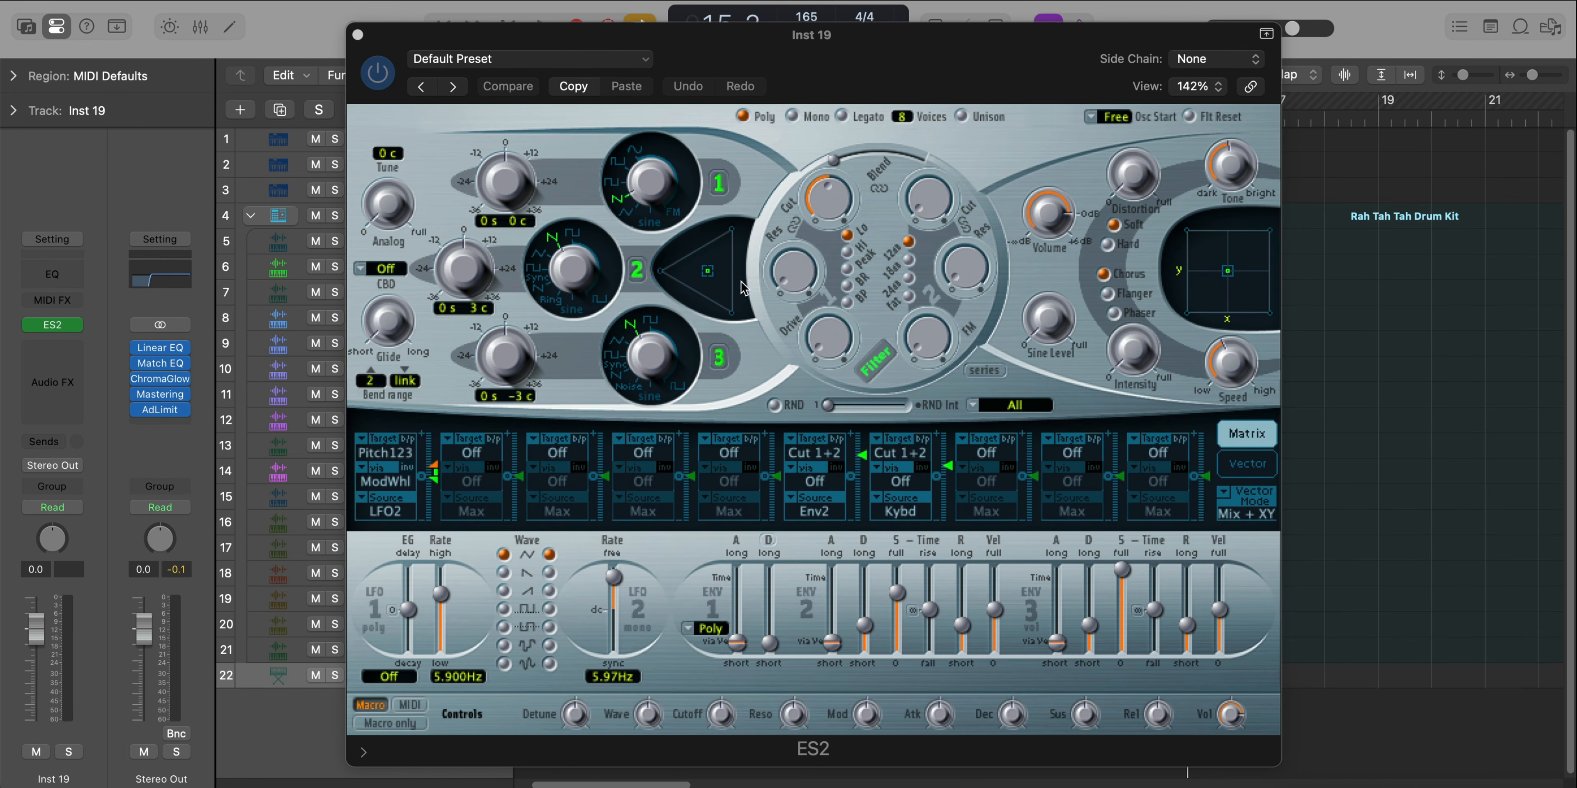
drag(710, 277, 708, 264)
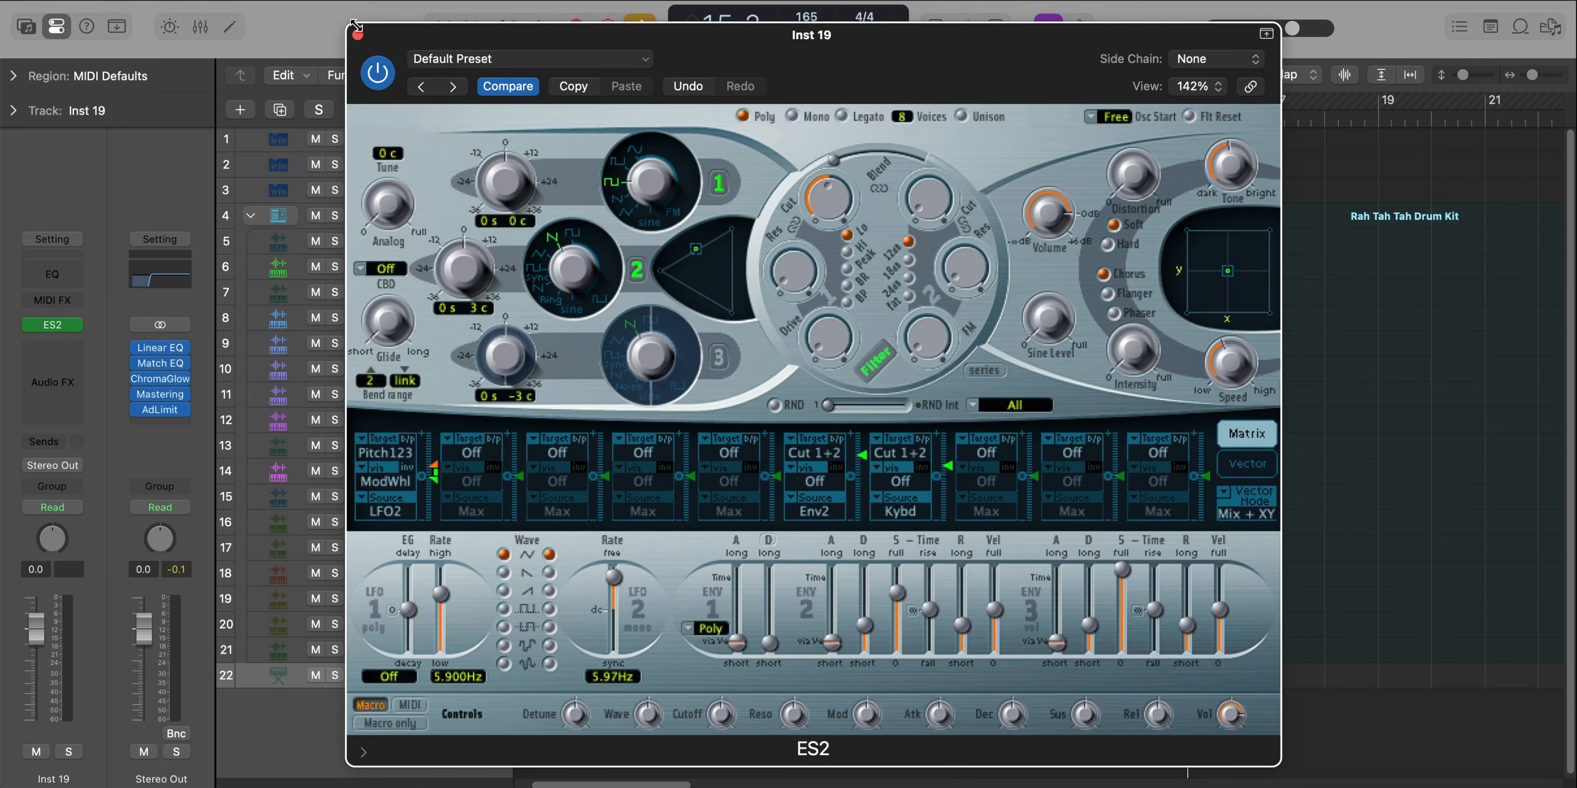
click(357, 33)
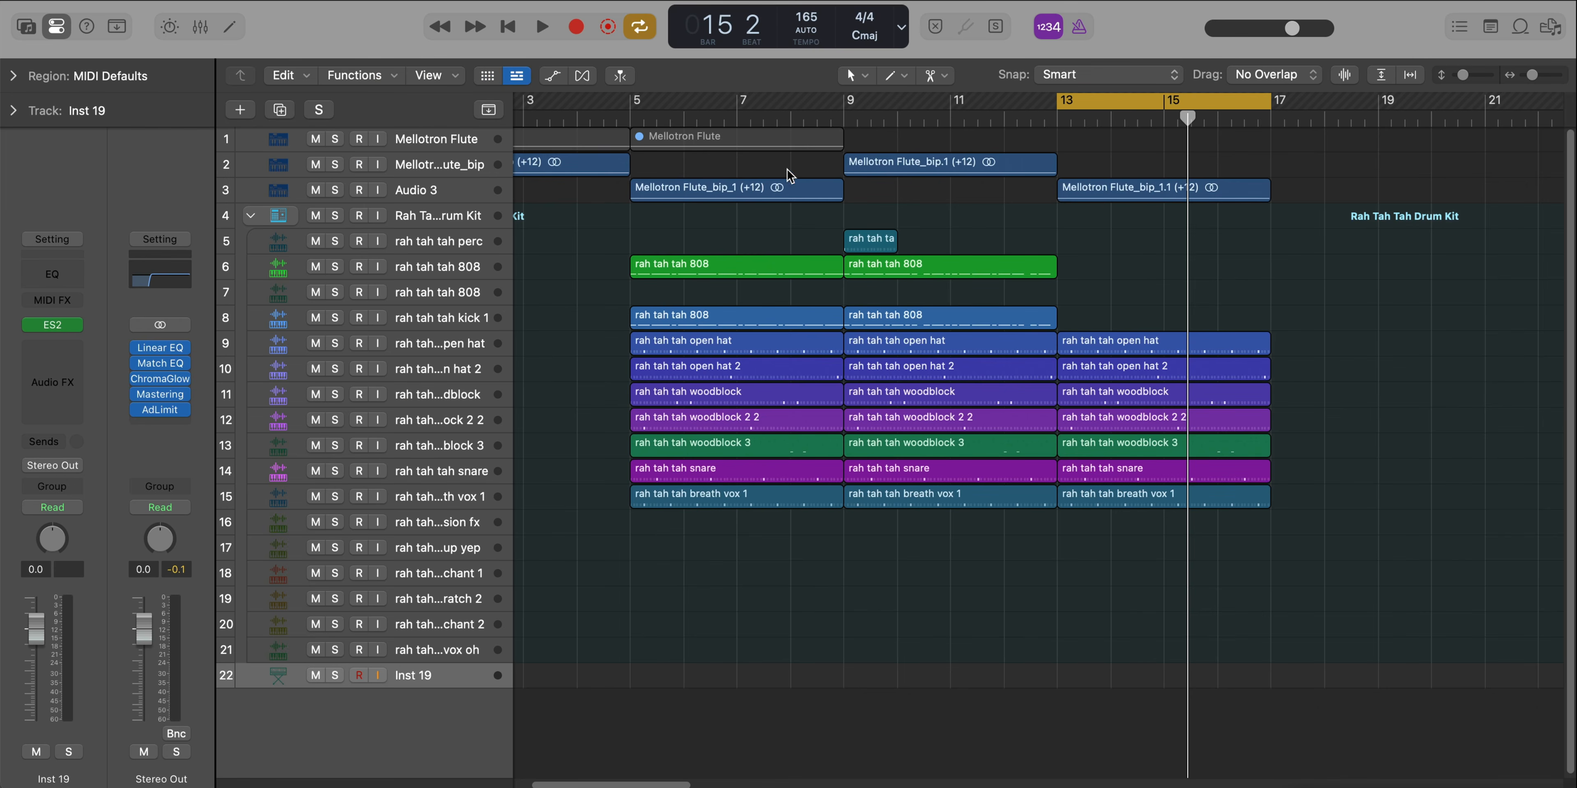
Copy the Mellotron Flute region from bar 5 to bar 13 on Inst 19, open its notes and play it
drag(714, 146, 1139, 688)
double_click(1151, 678)
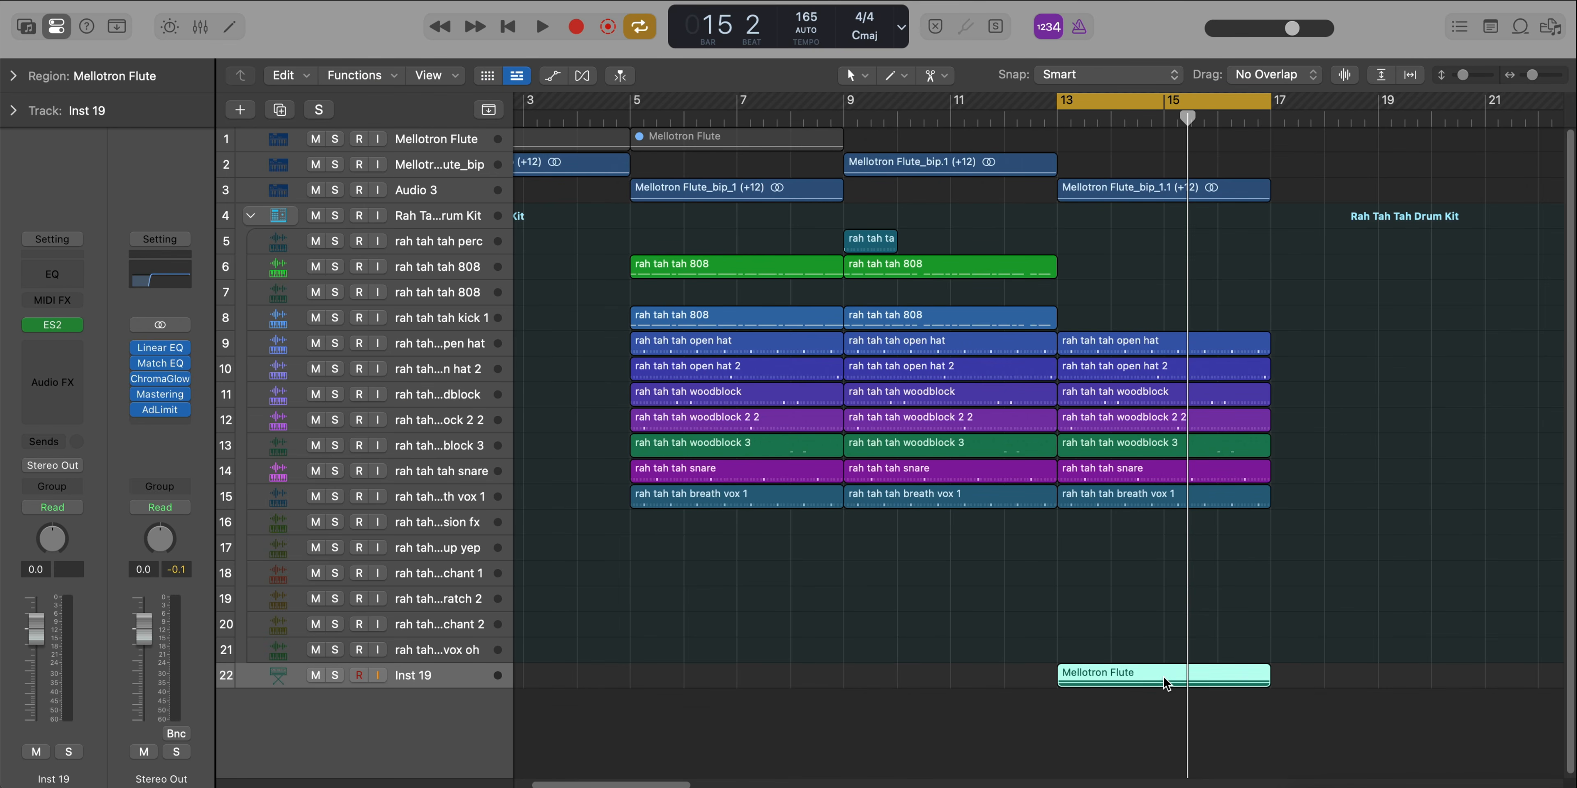
key(space)
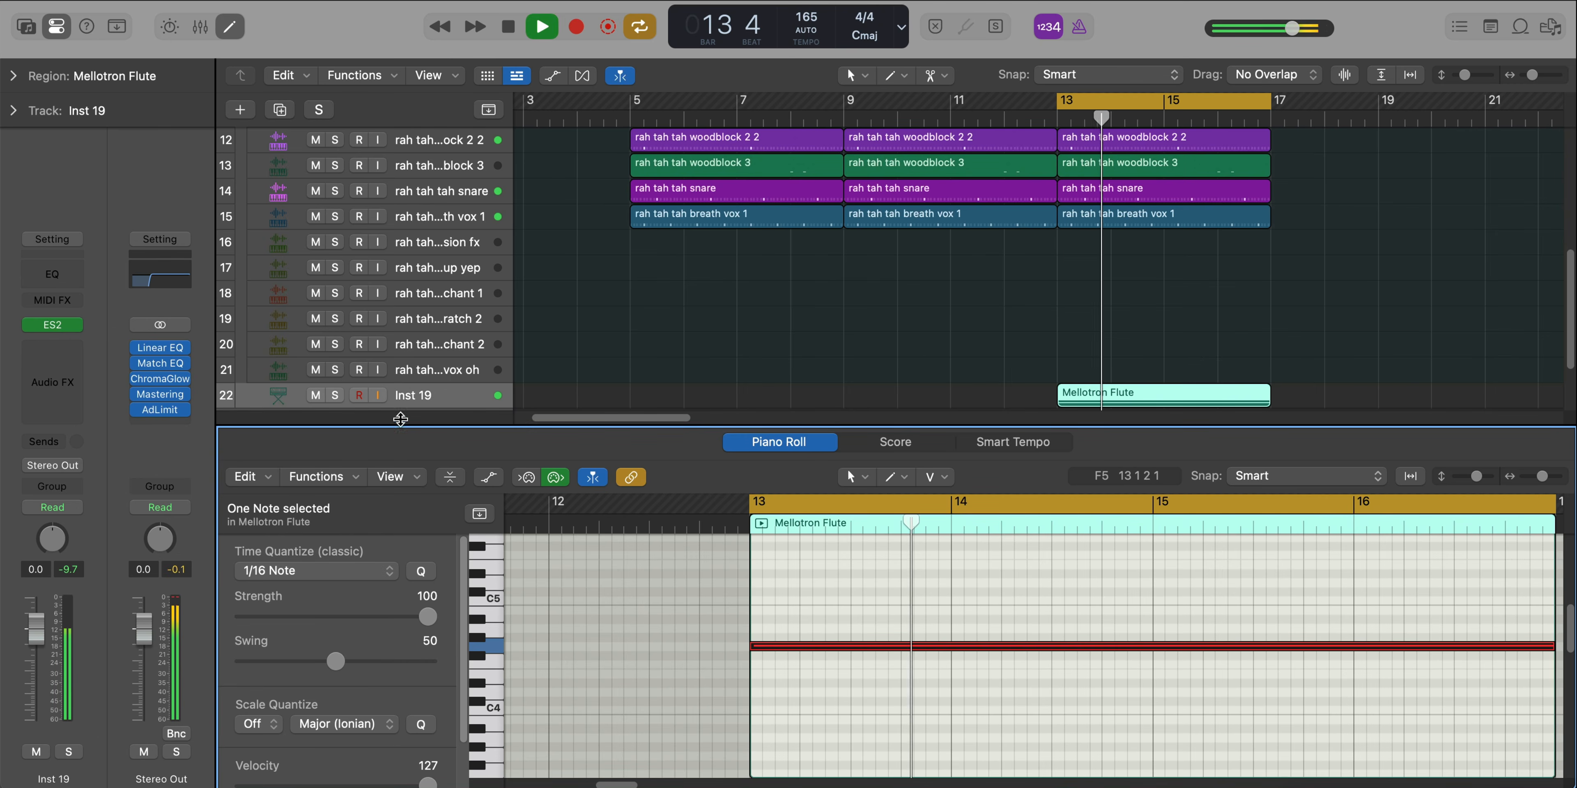
Solo Inst 19, set the velocity of the held Mellotron Flute note to 76 and play it
click(334, 396)
scroll(787, 625, up, 1)
key(space)
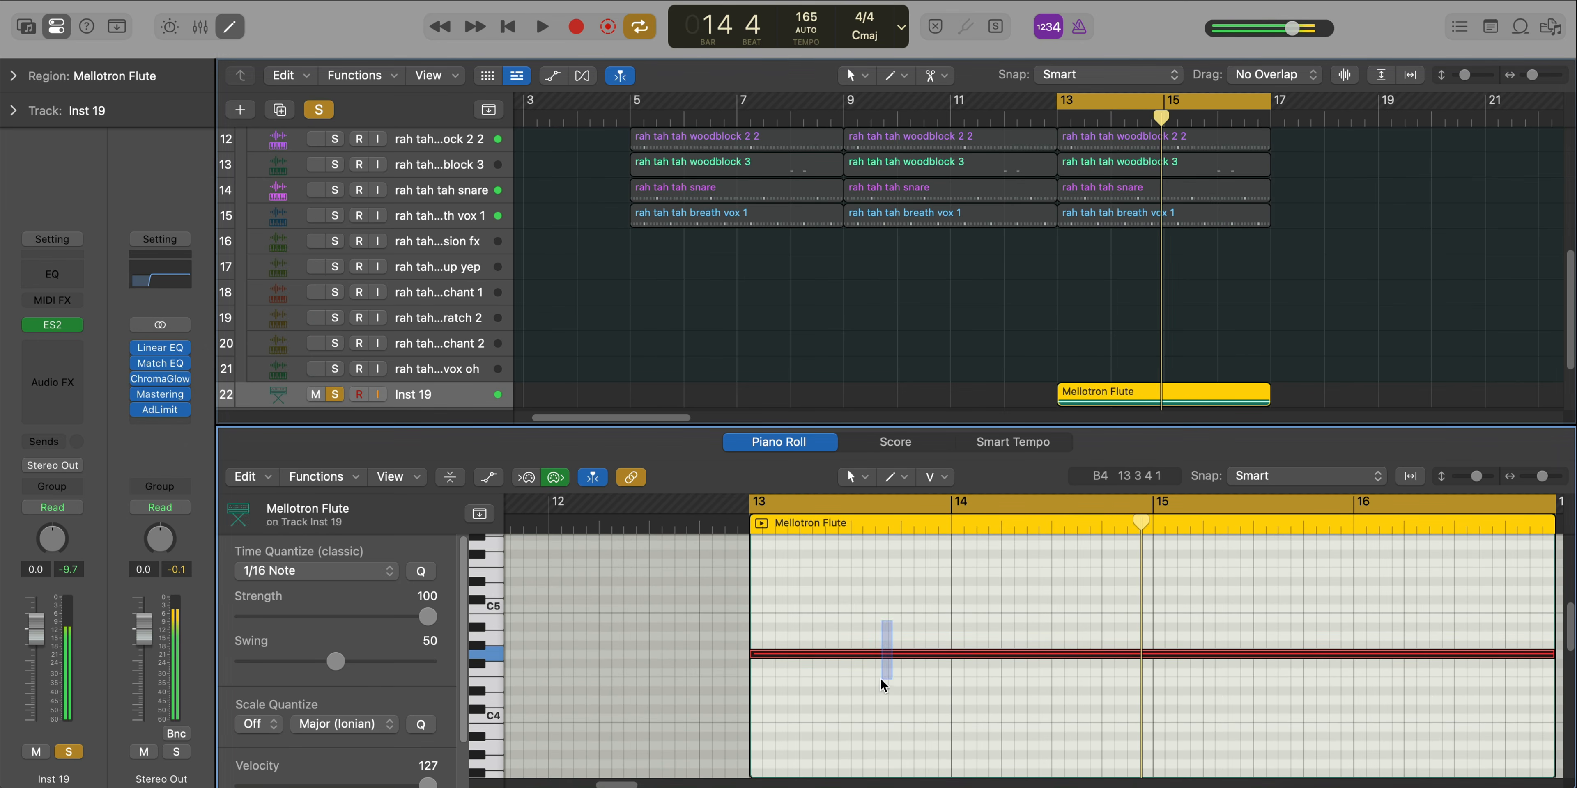
key(space)
key(space)
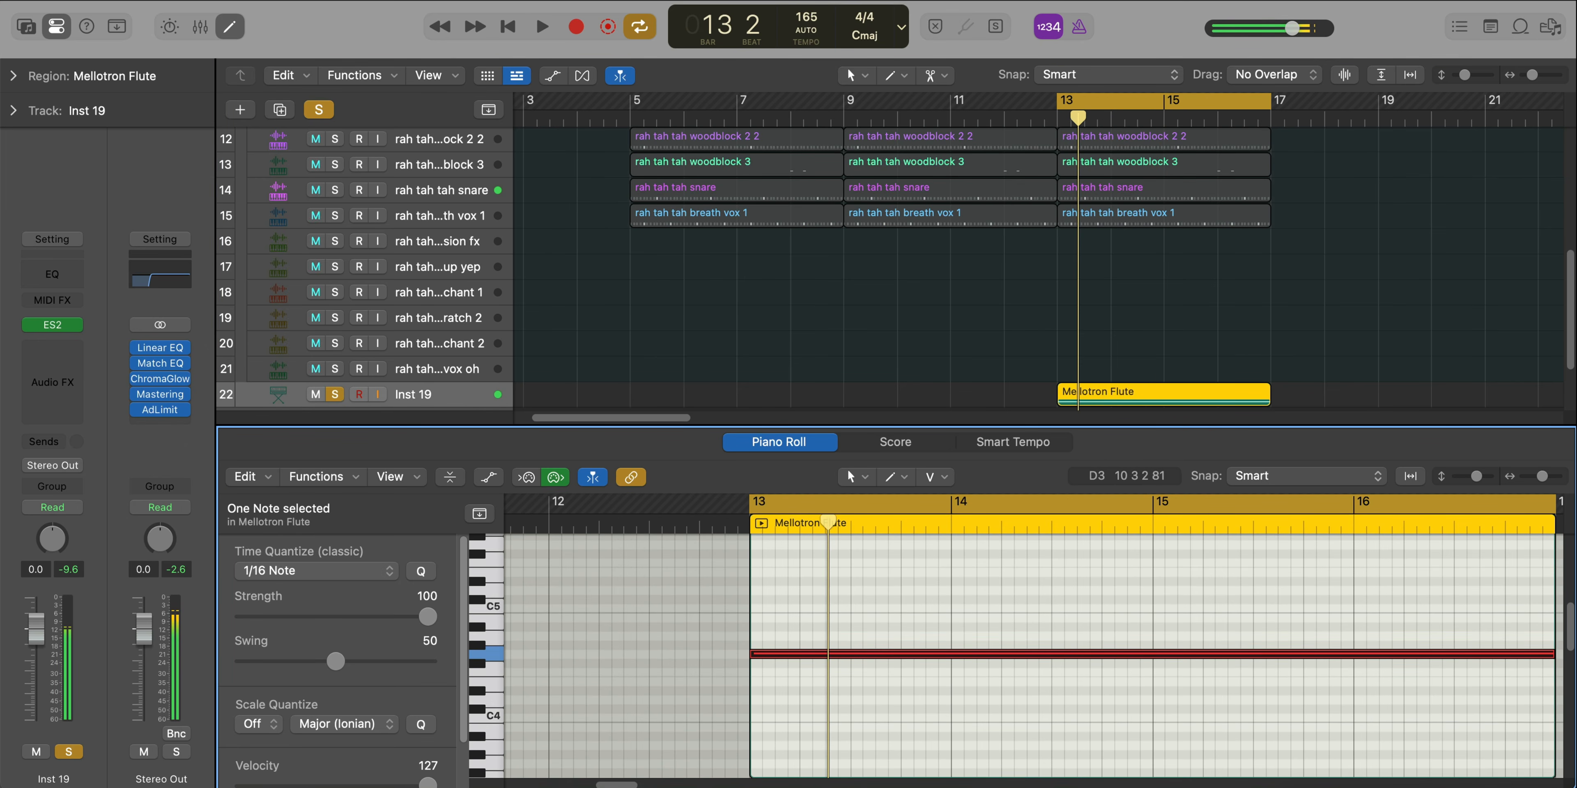
drag(426, 783, 355, 783)
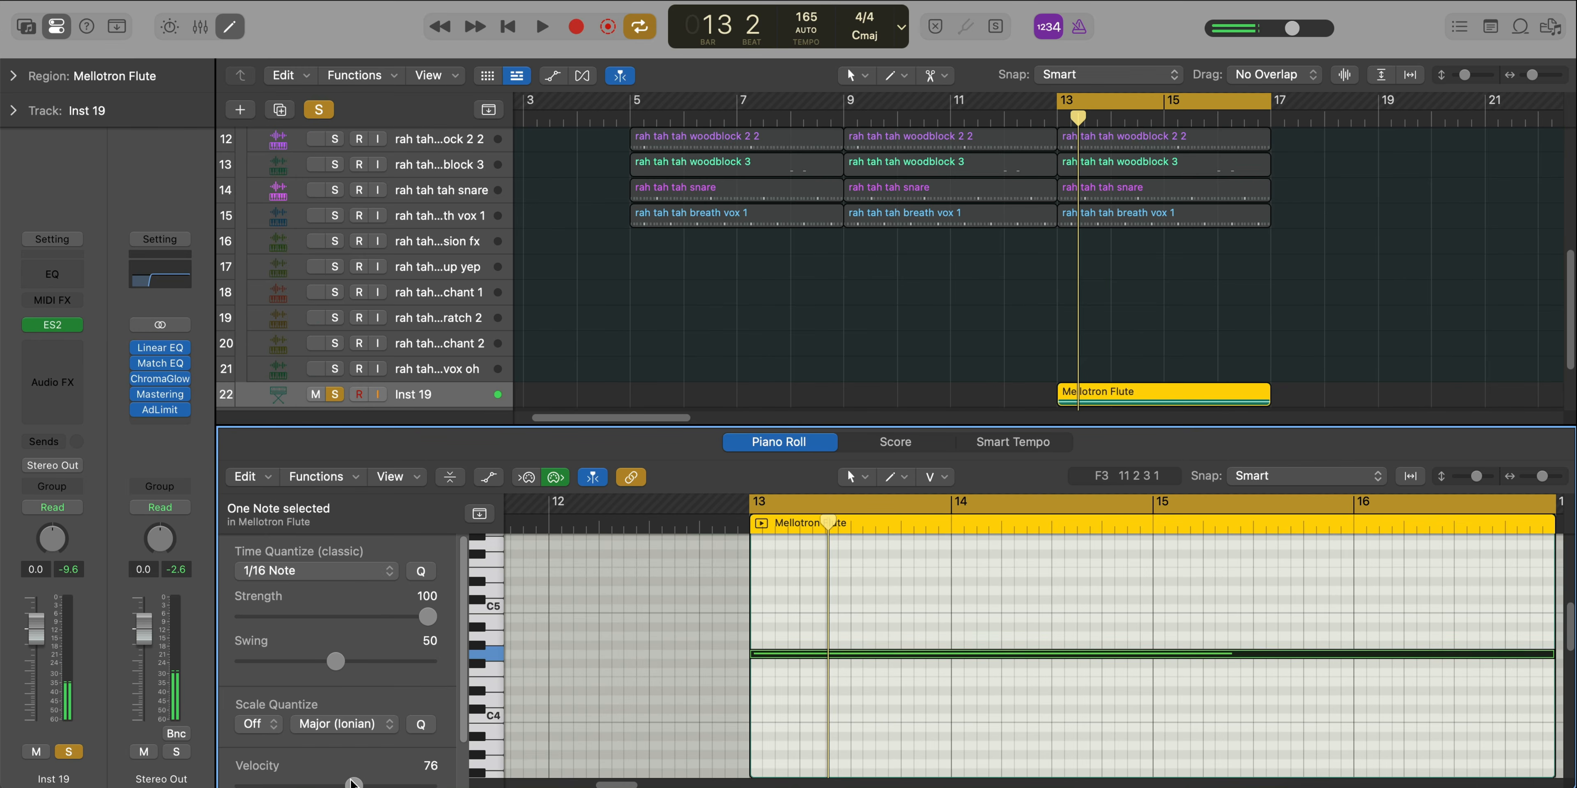
click(891, 722)
key(space)
Shorten the held note to a length of 3 1 0 0 so it ends at 16 2, and play it
ctrl+alt+click(887, 696)
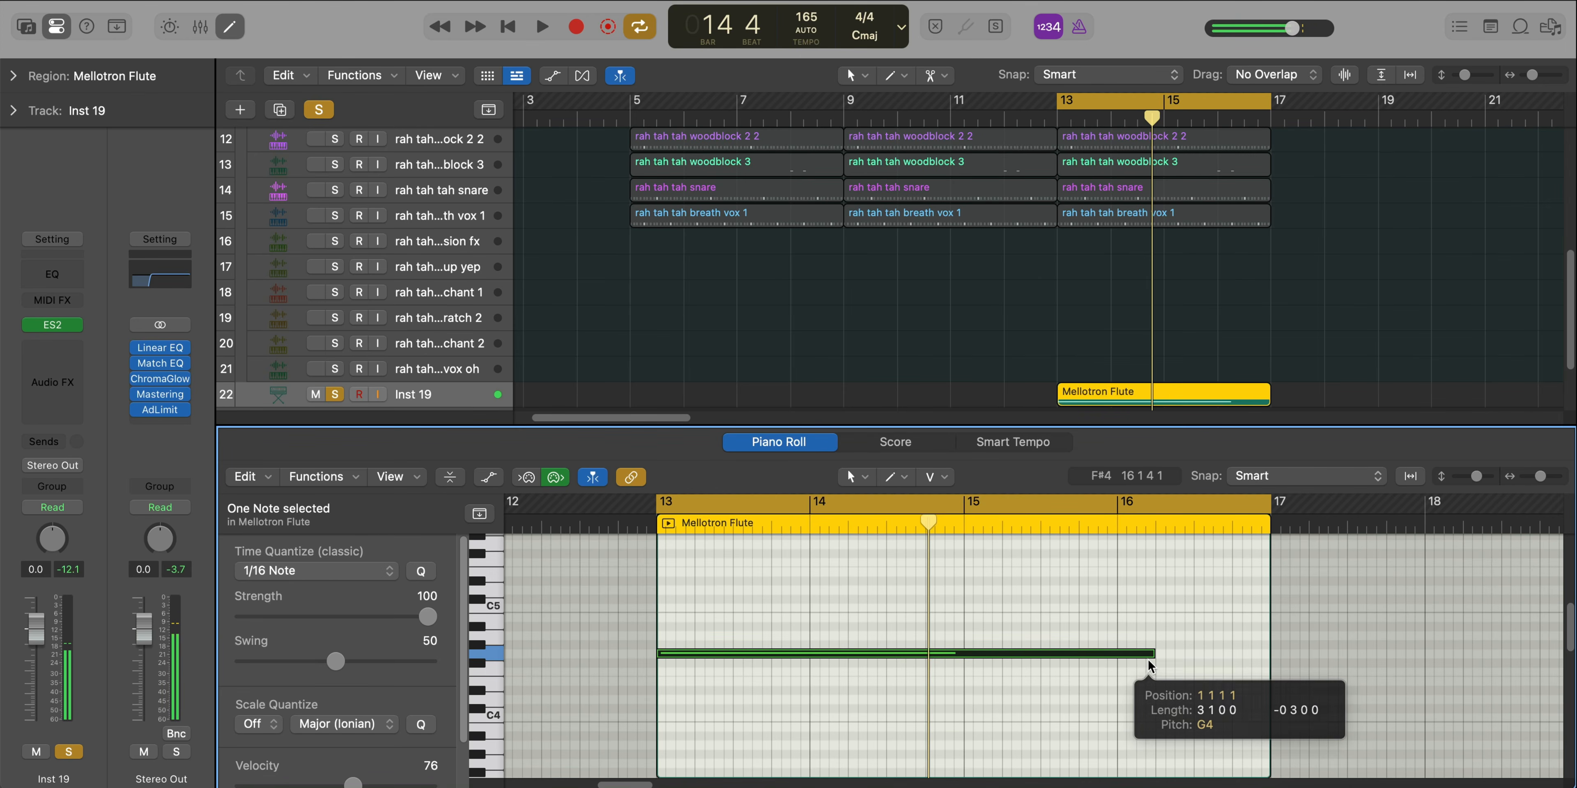
drag(1147, 658, 1154, 655)
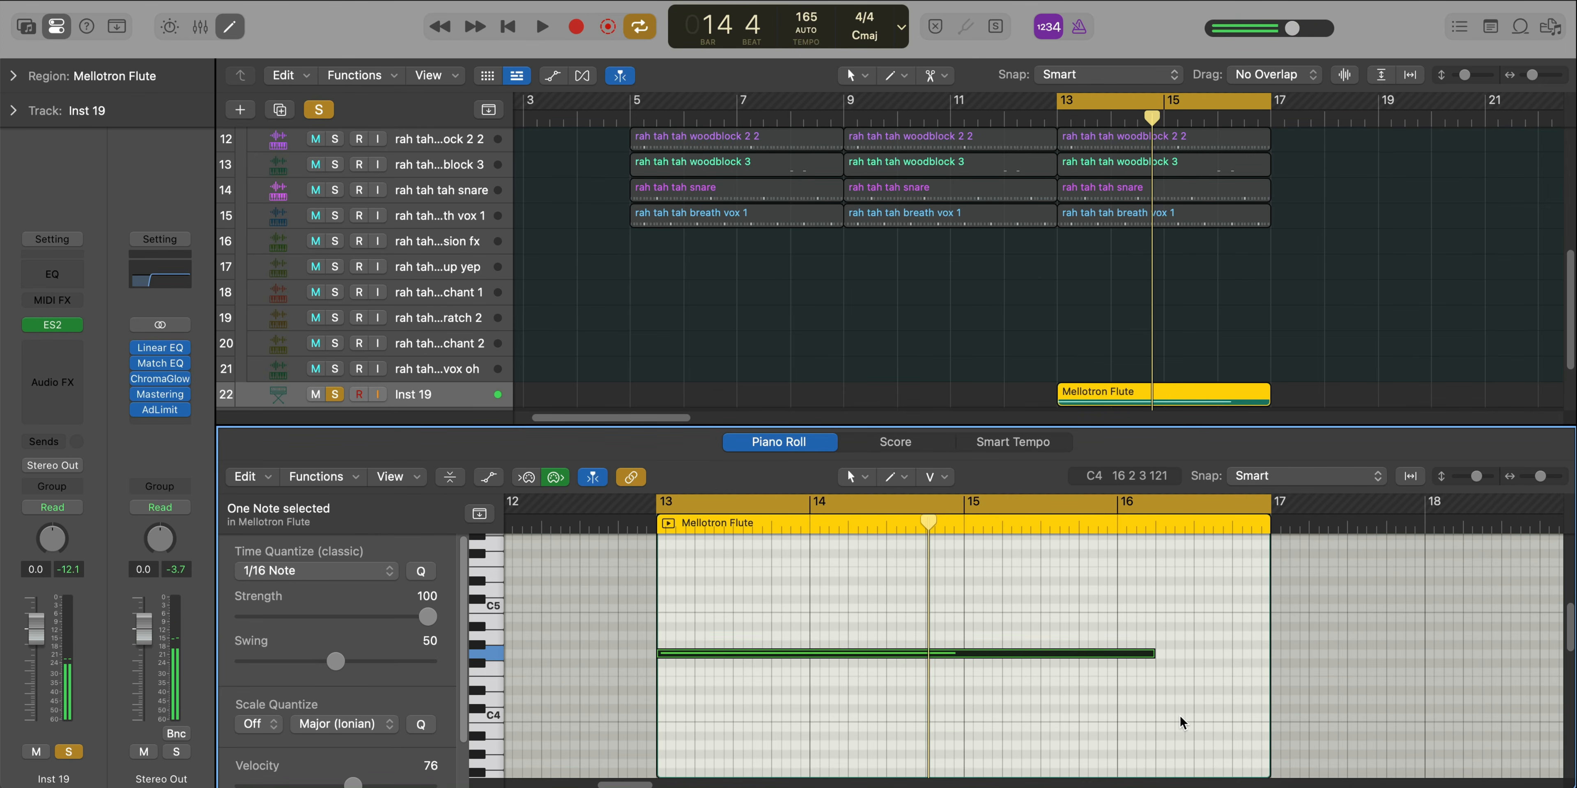
key(space)
click(1179, 717)
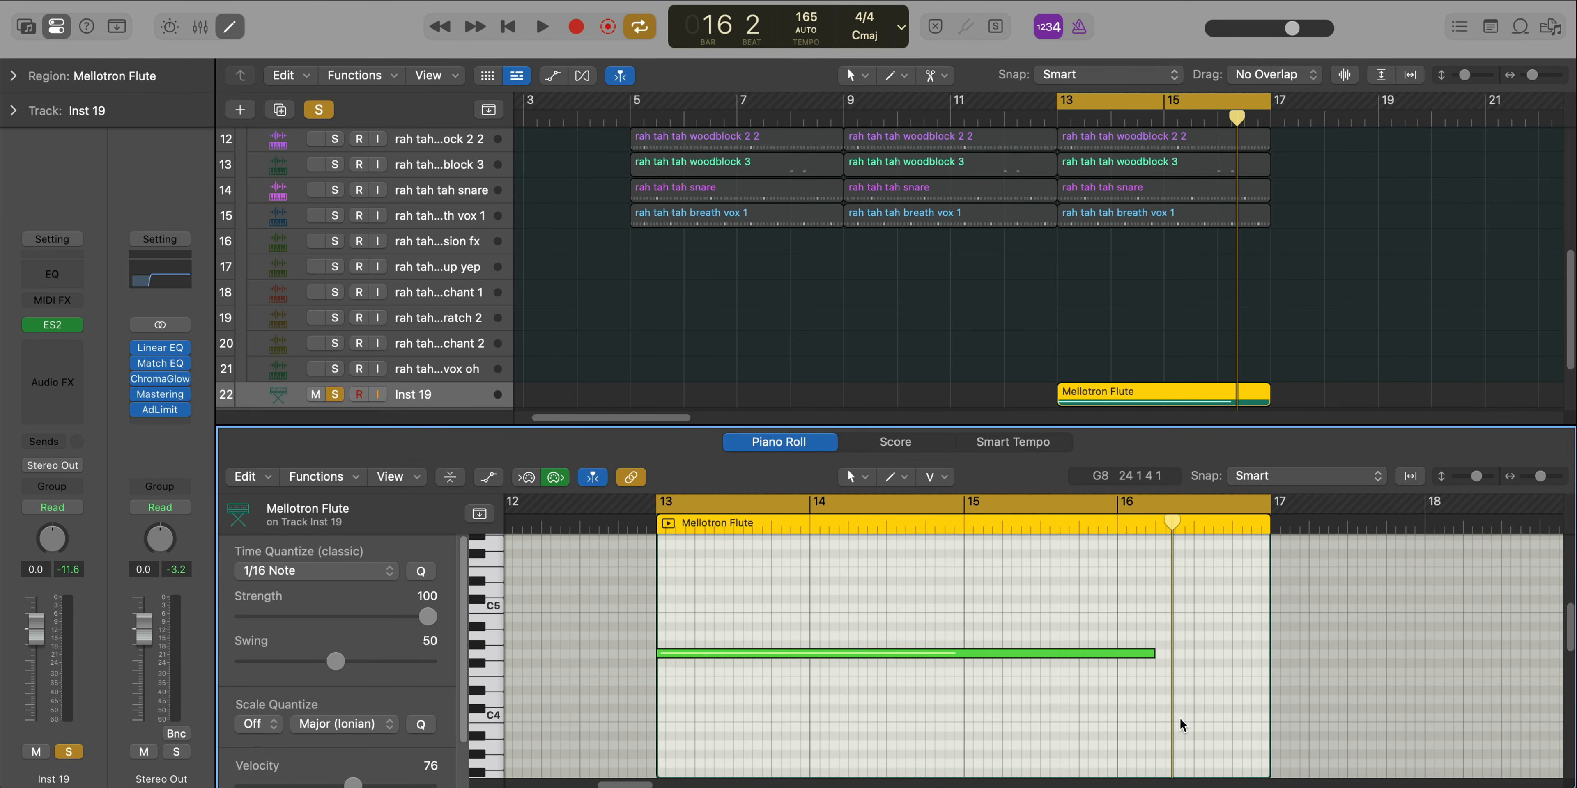
Insert the Apple AUPitch Audio Unit effect on Inst 19 and move its window clear of the region
mouse_move(137, 395)
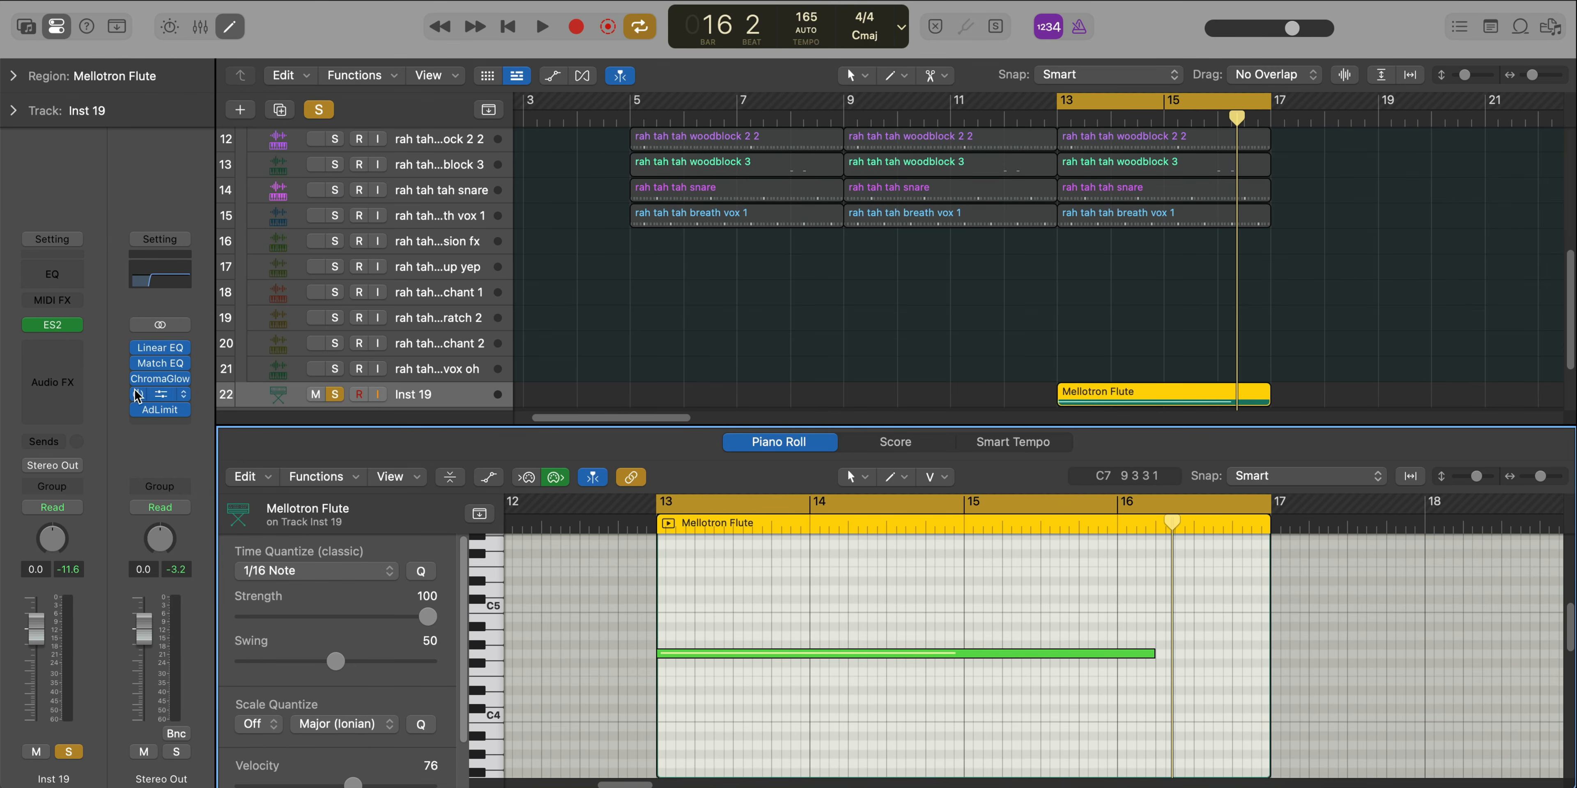
click(35, 347)
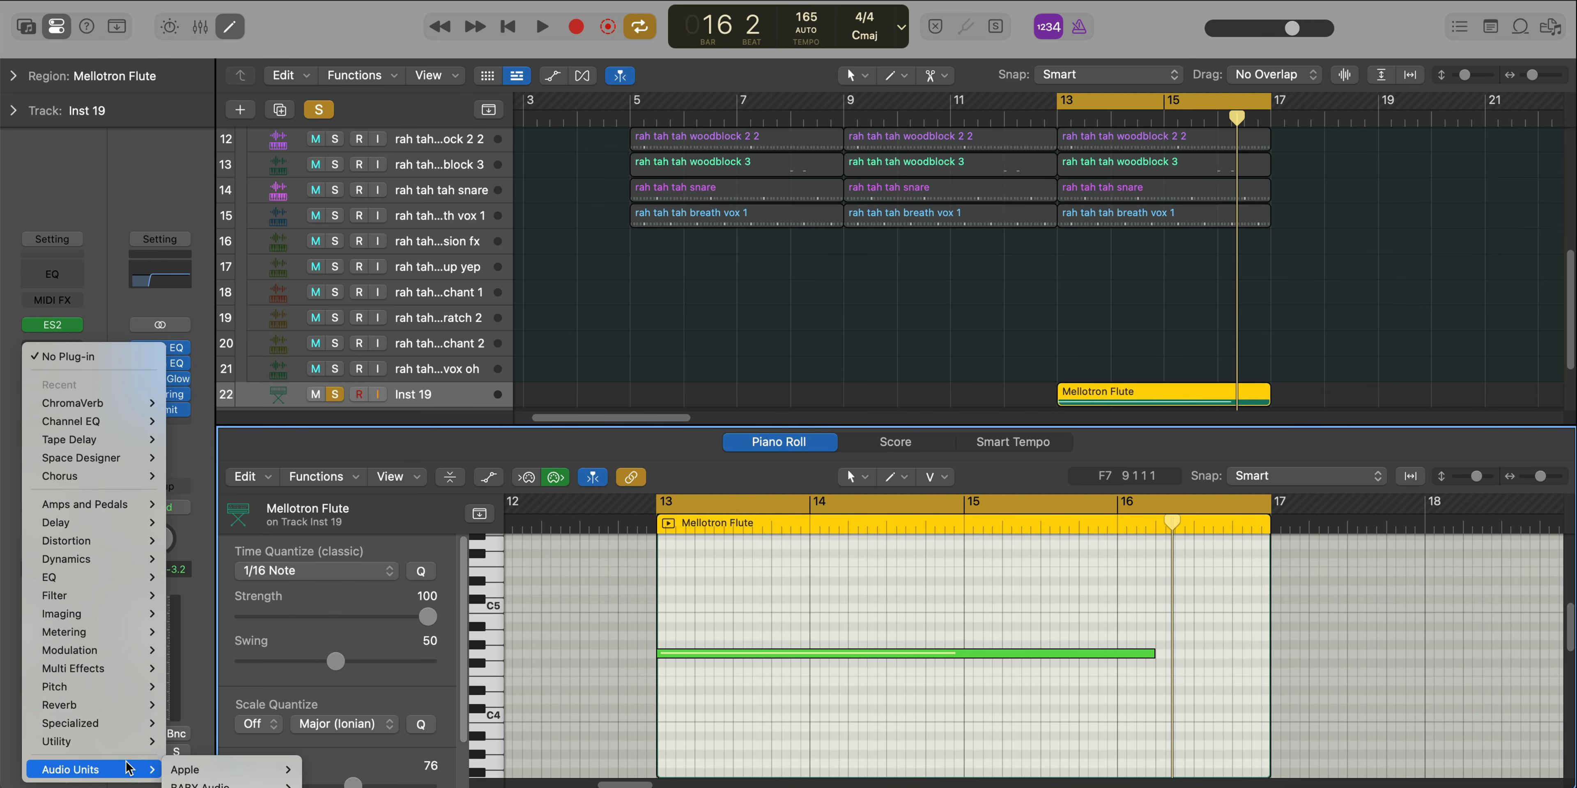
mouse_move(202, 769)
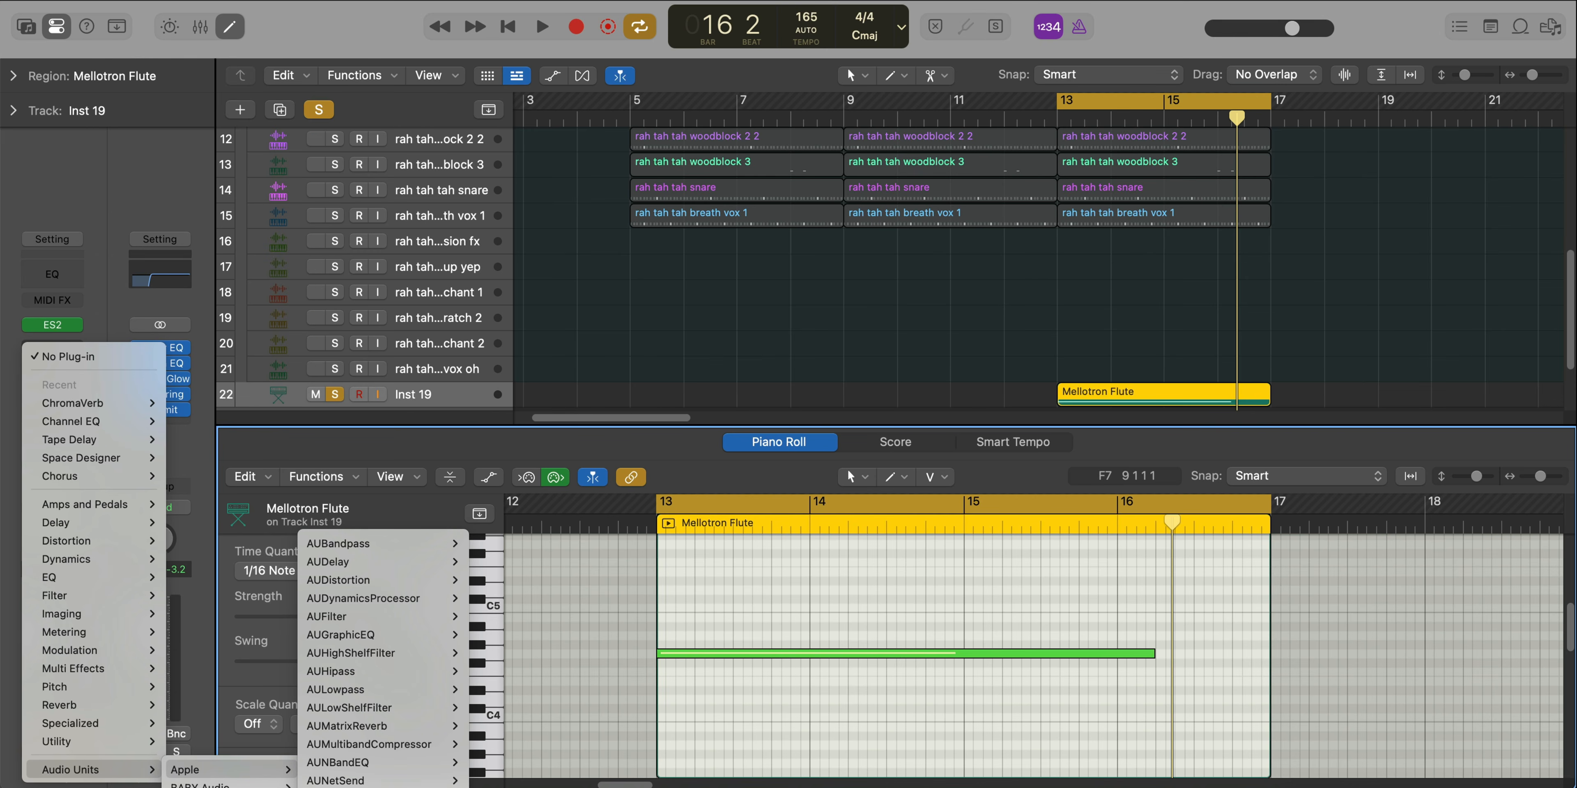
click(343, 781)
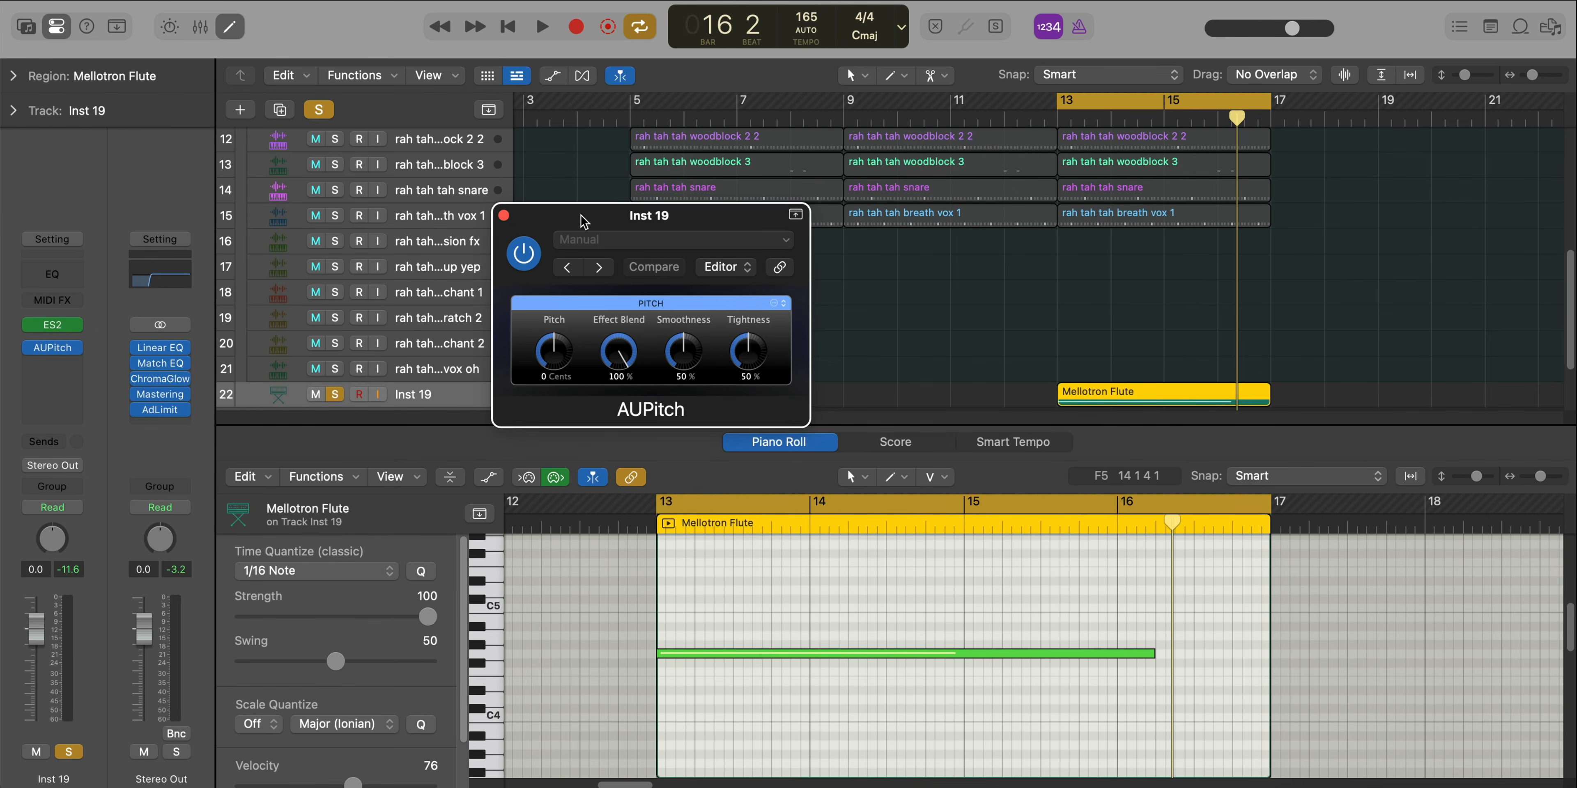
drag(513, 218, 519, 184)
Show track automation, set Inst 19 to Touch mode and record a starting point for AUPitch's Pitch parameter during playback
key(a)
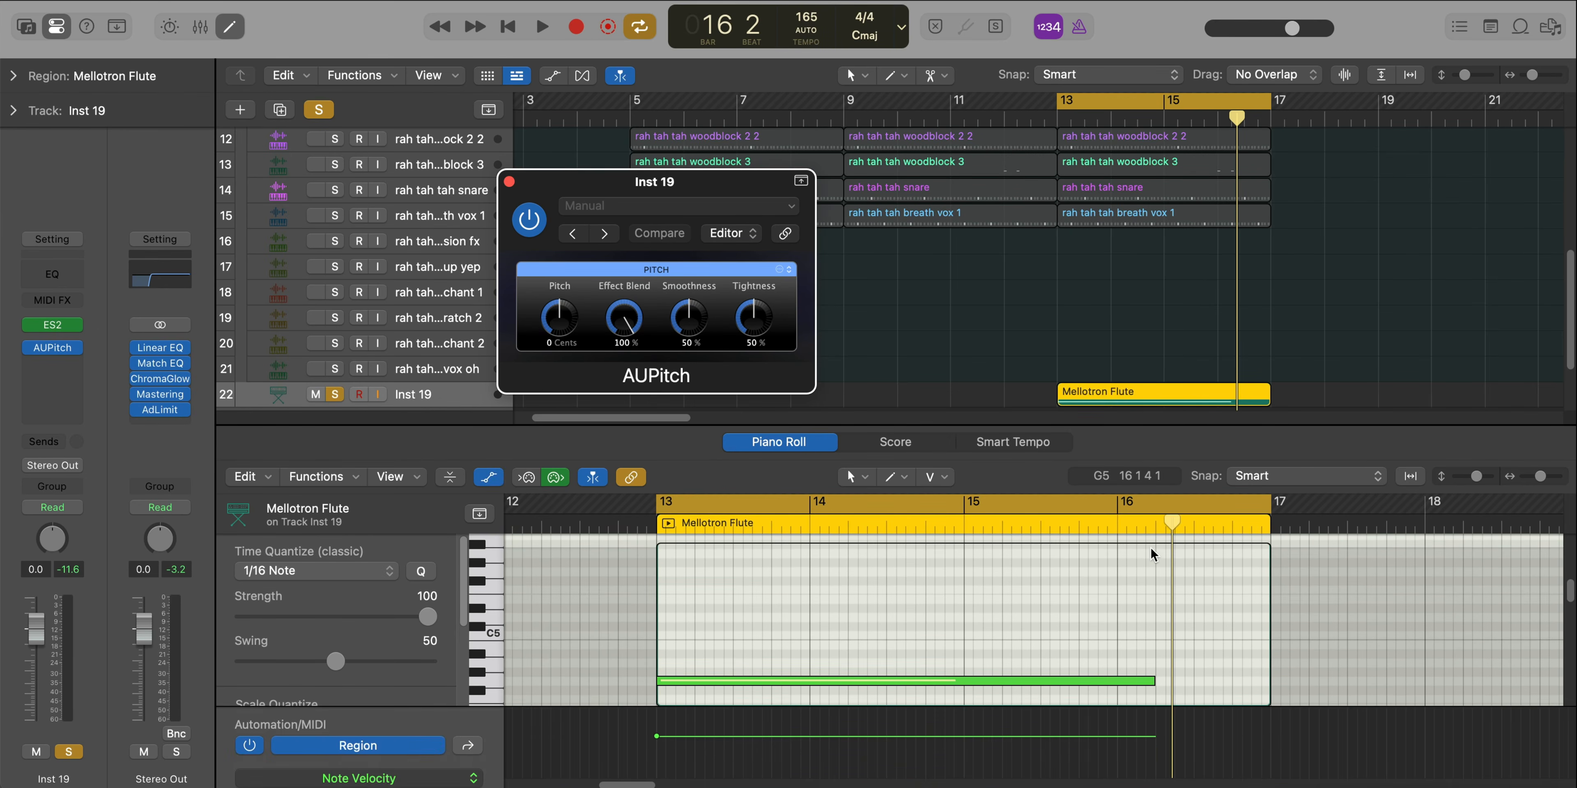
key(a)
click(1036, 367)
key(a)
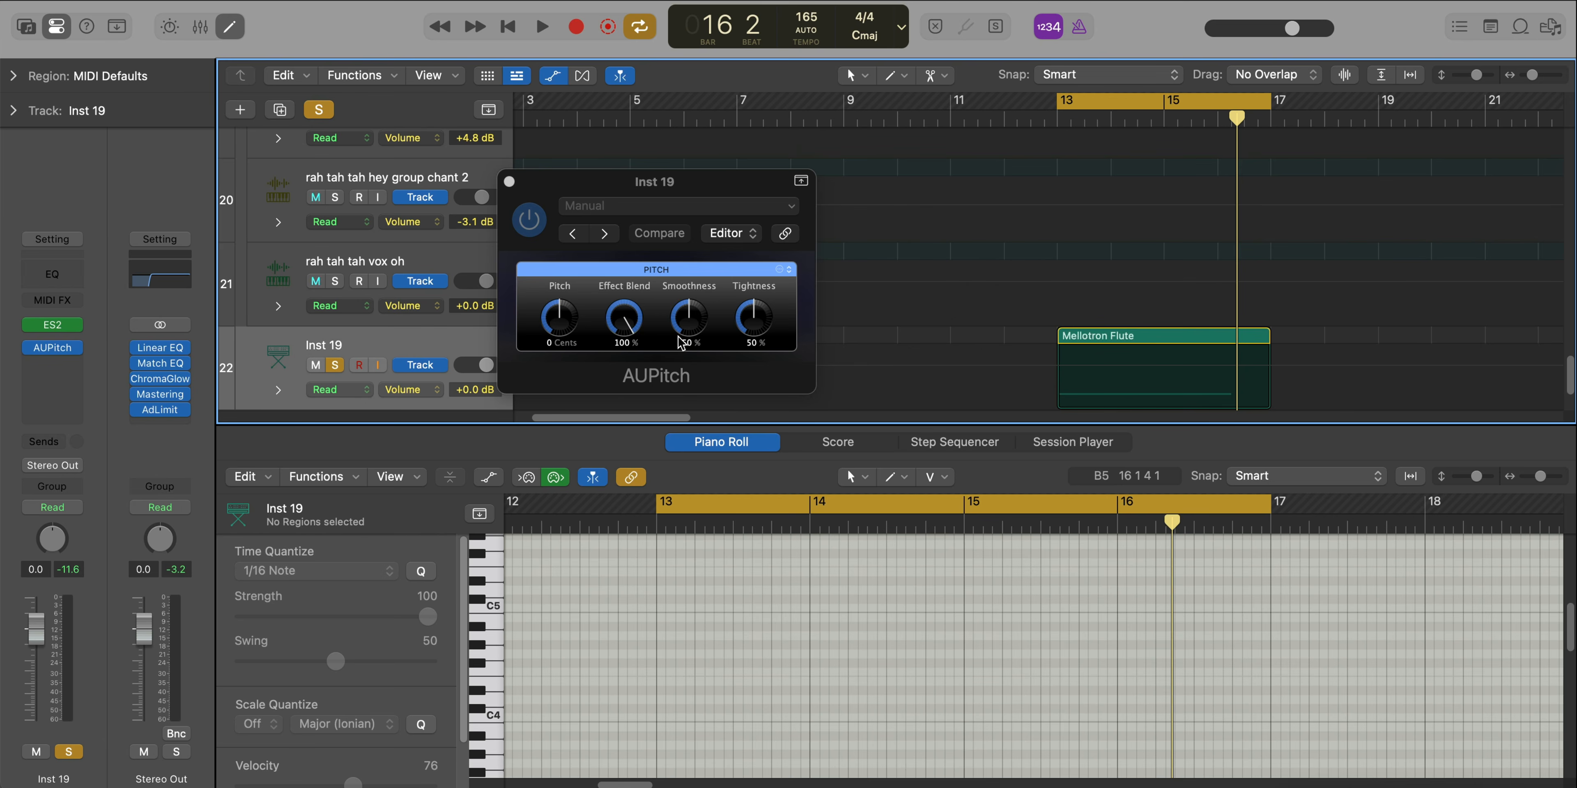
click(358, 391)
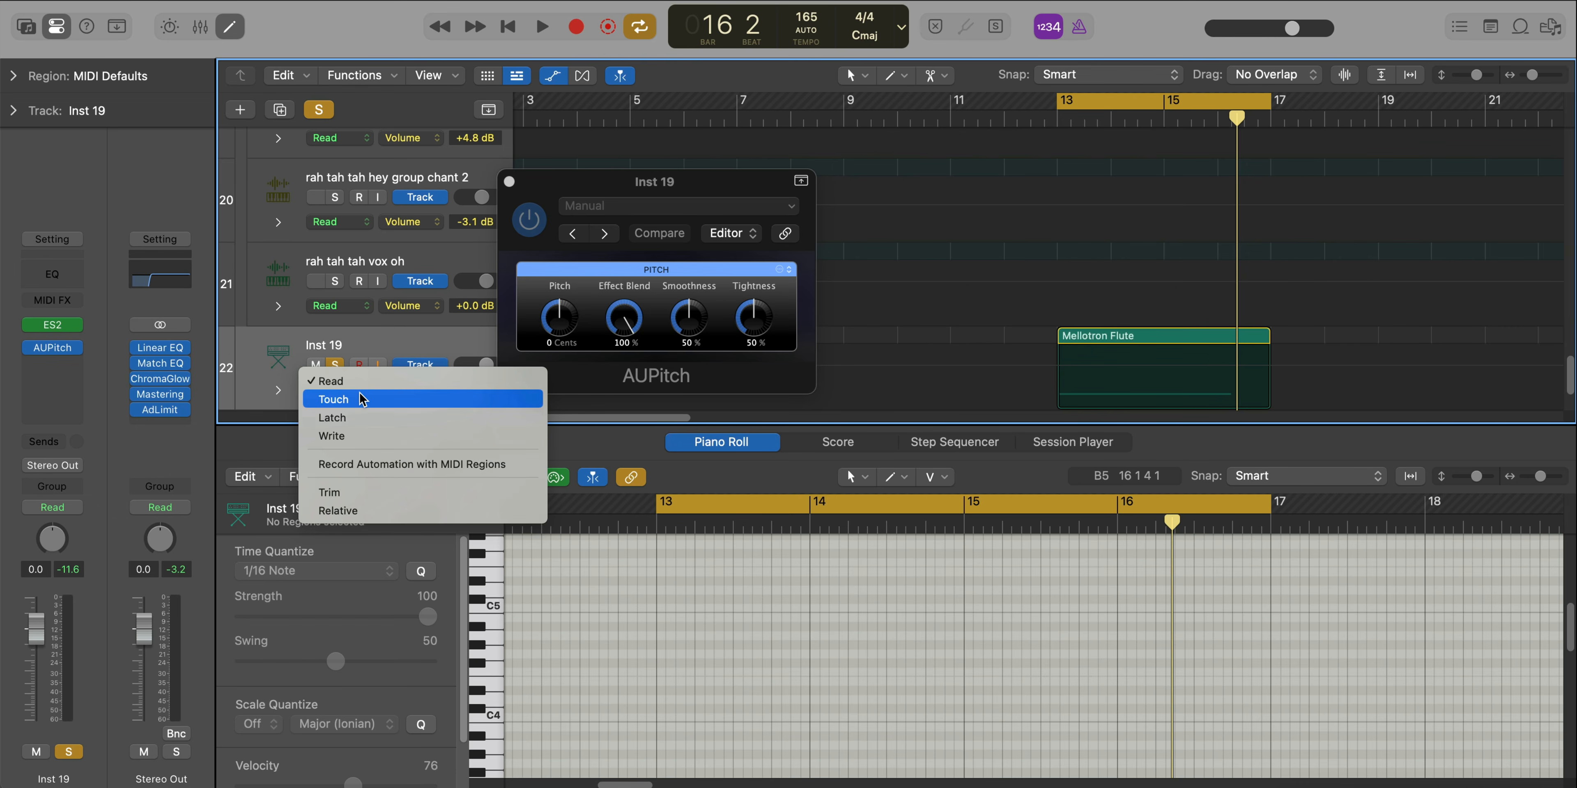
click(361, 413)
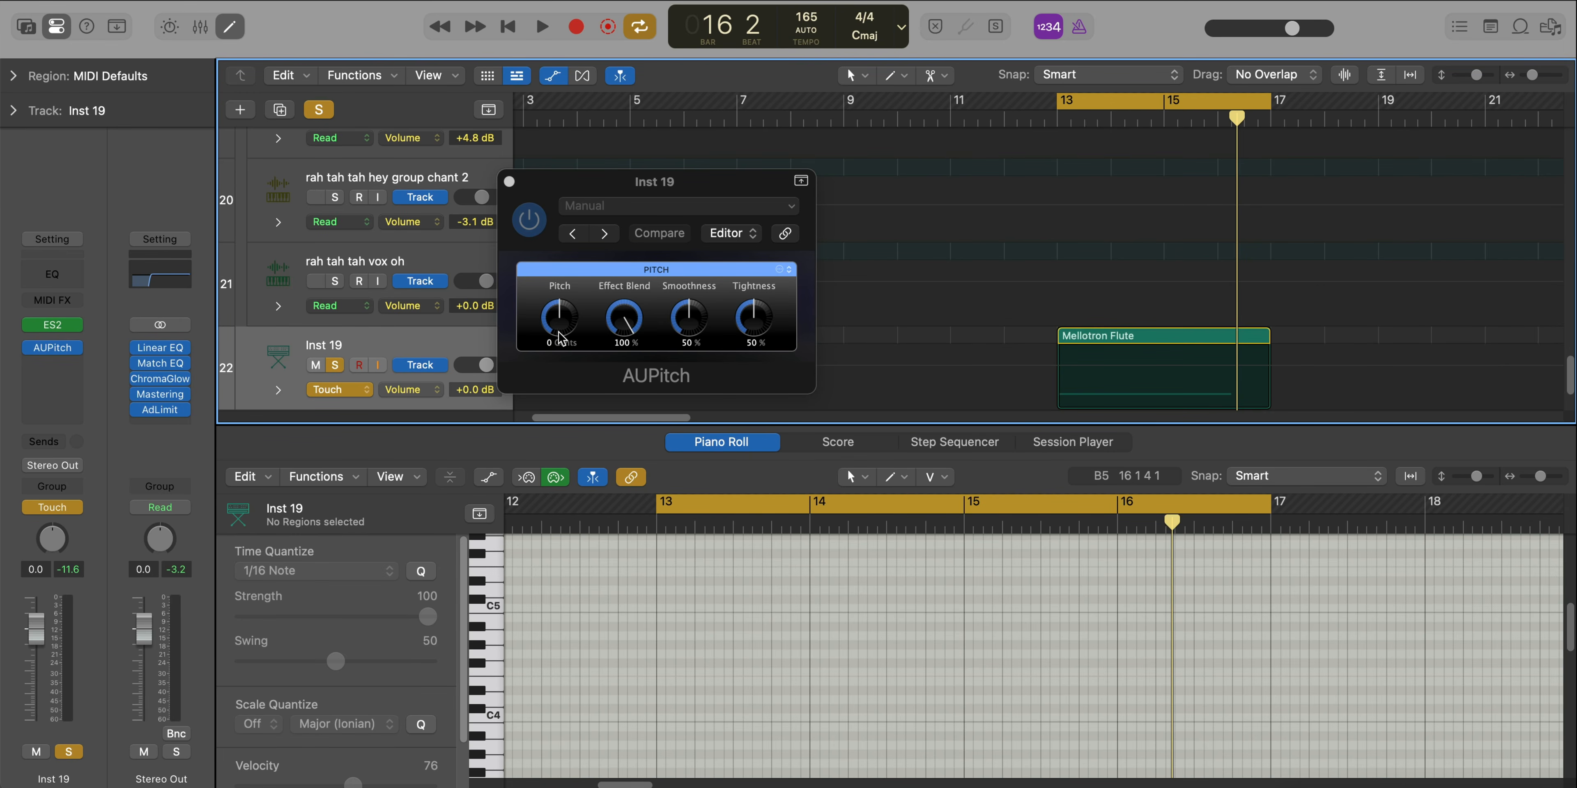
key(space)
click(560, 317)
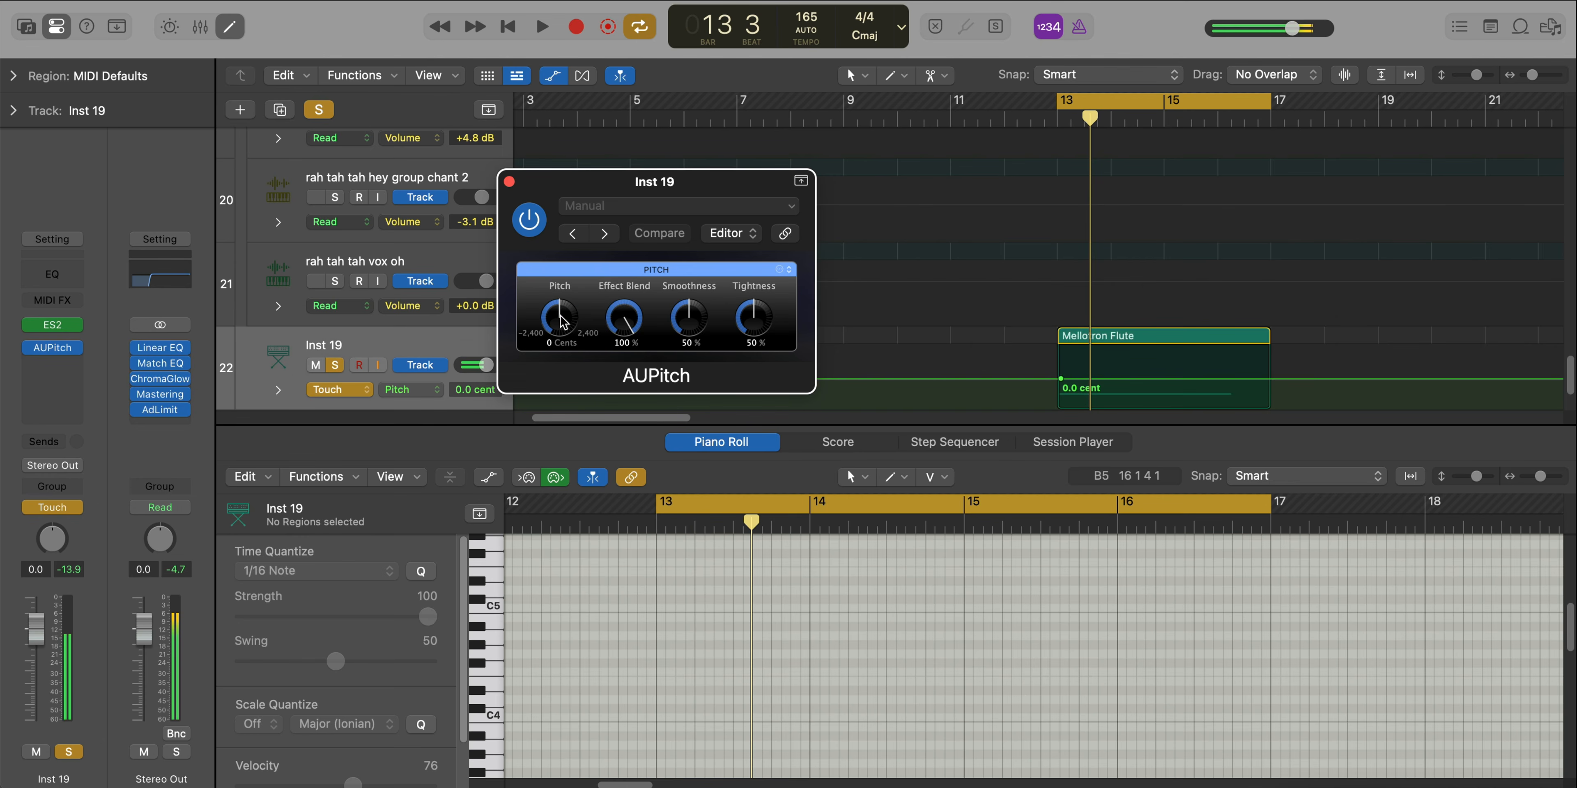
click(506, 182)
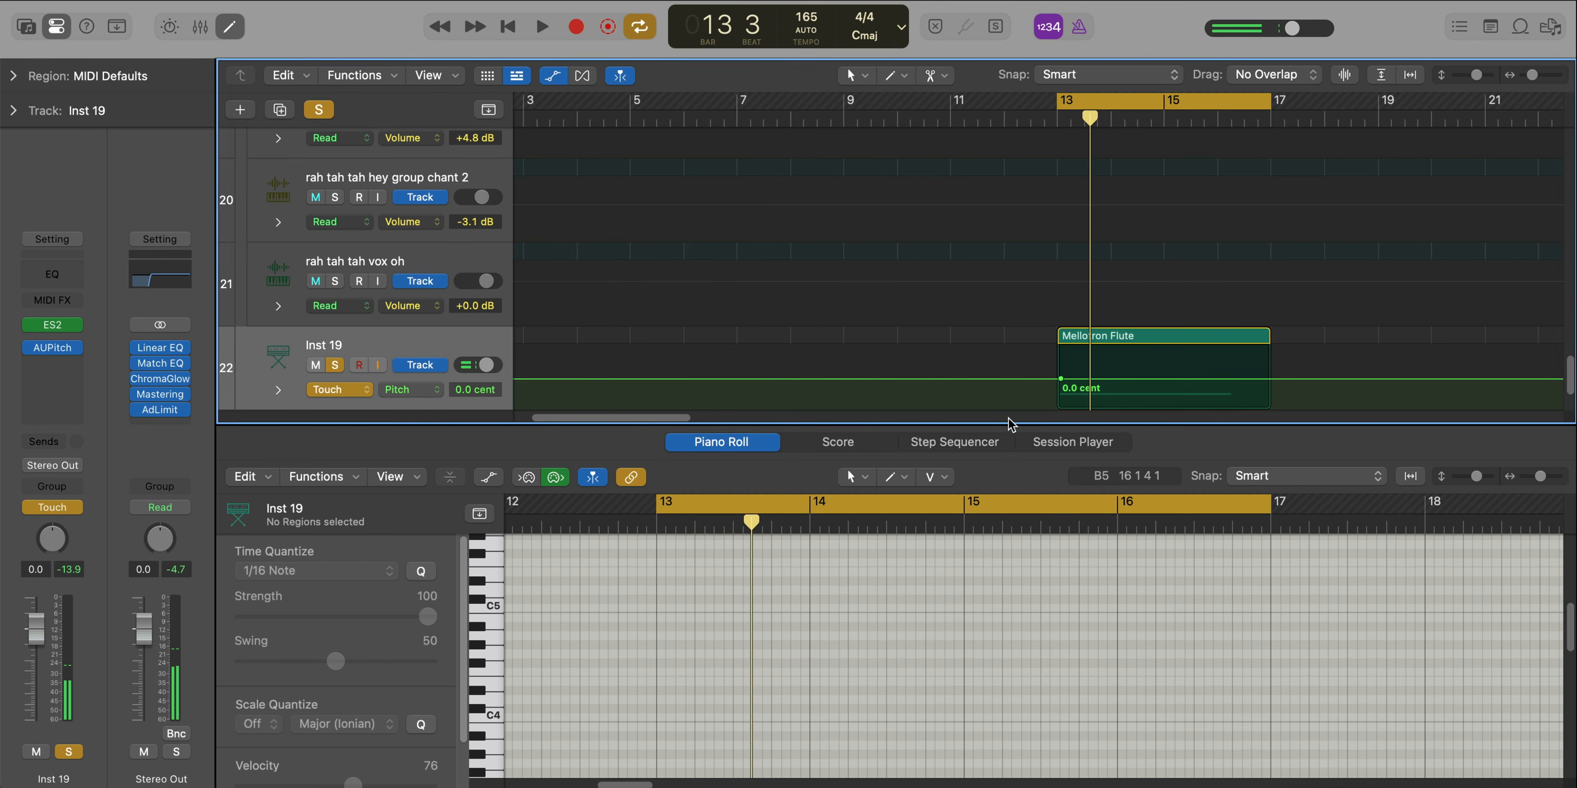
Move the 0.0 cent pitch automation point to the start of the Mellotron Flute region at bar 13
key(super+Right)
key(super+Right)
key(super+Right)
key(super+Right)
key(super+Right)
key(super+Right)
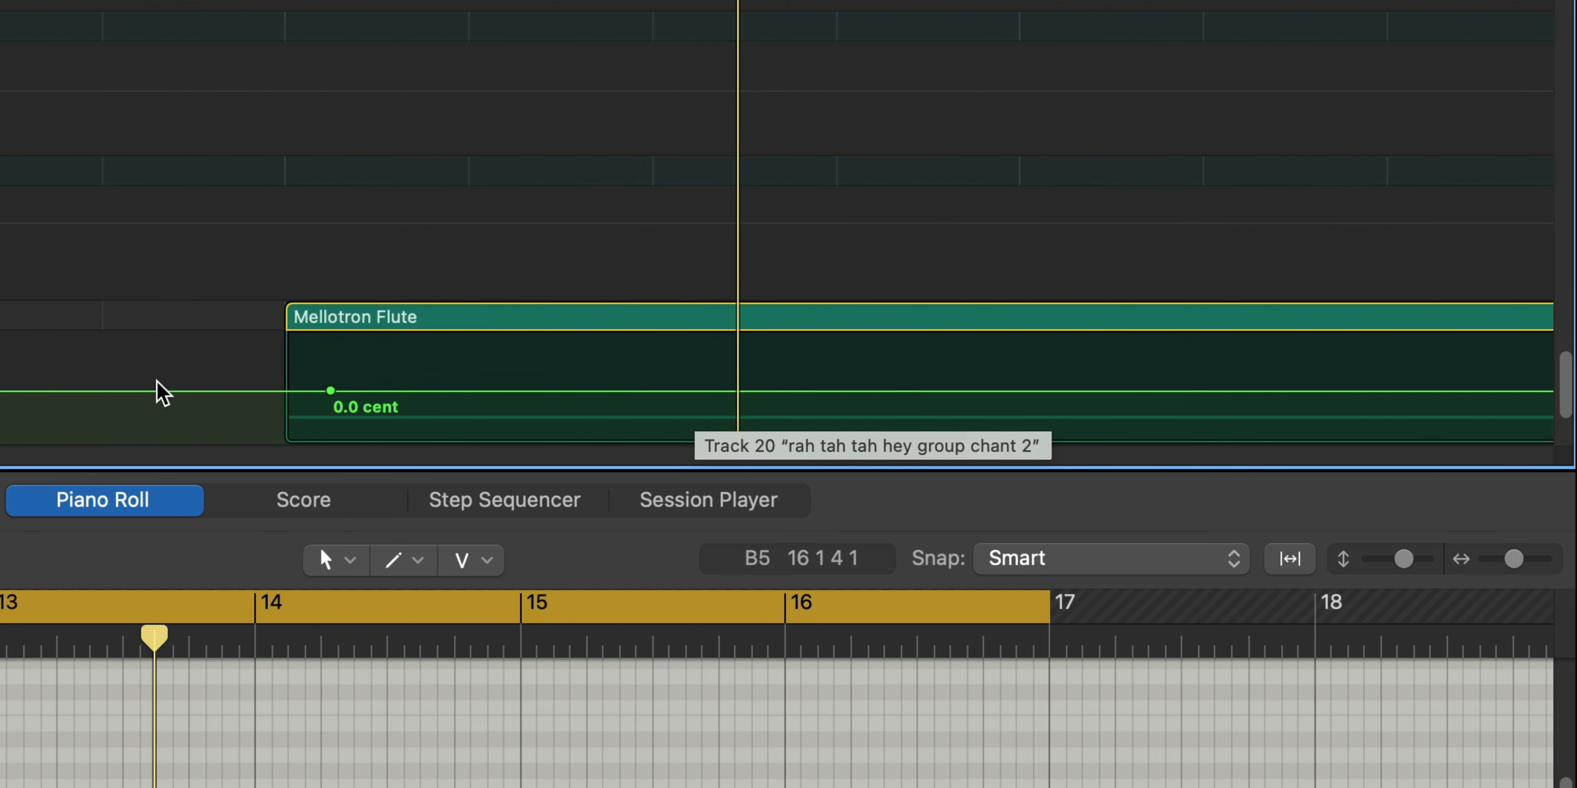
drag(330, 391, 293, 391)
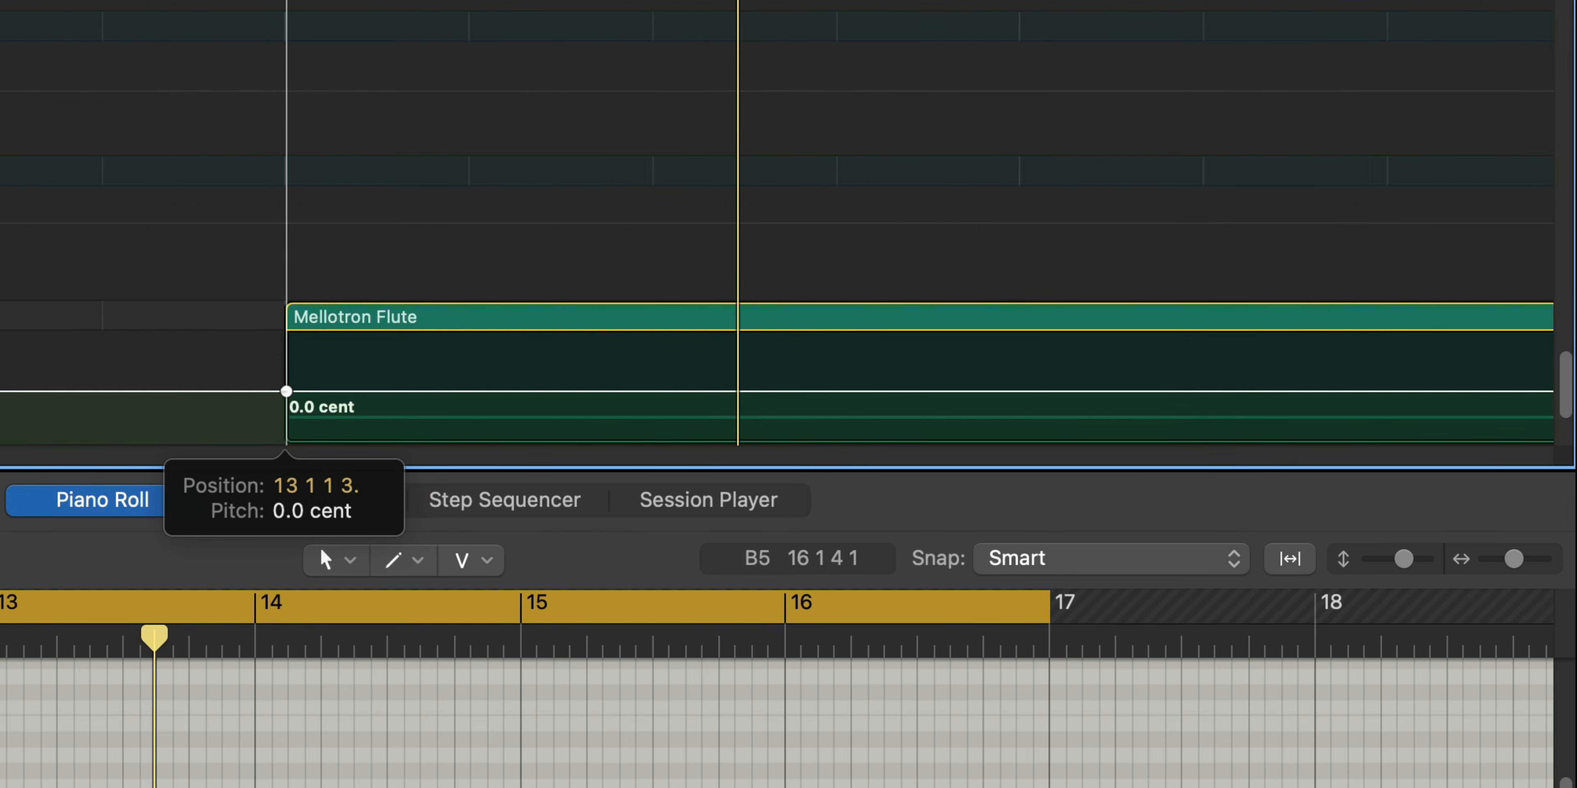
Add a pitch automation point where the note ends at 16 2 and set it to about +700 cents
scroll(500, 387, right, 10)
scroll(588, 377, right, 7)
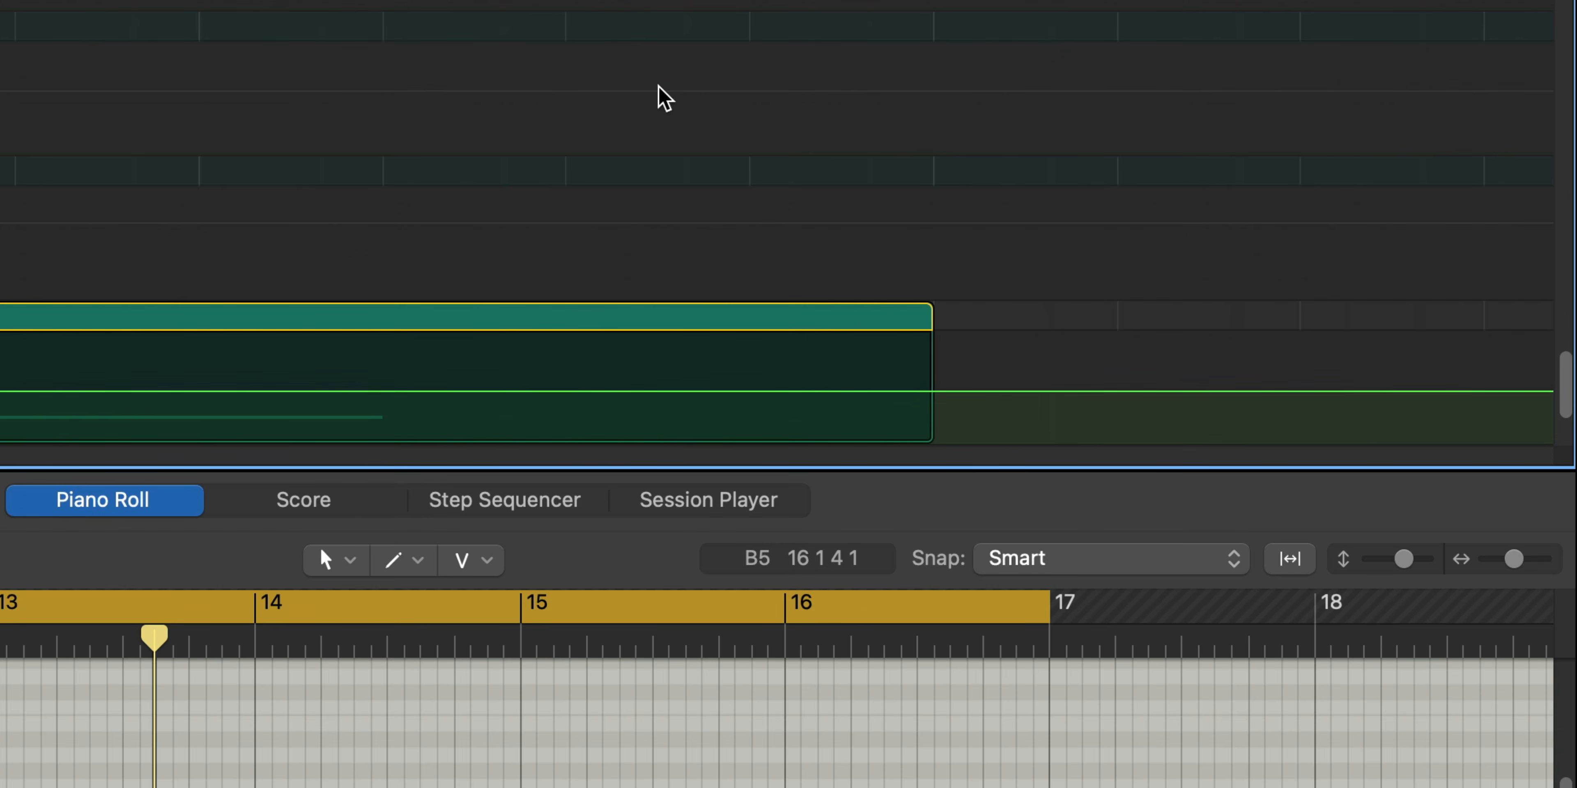
drag(583, 1, 383, 1)
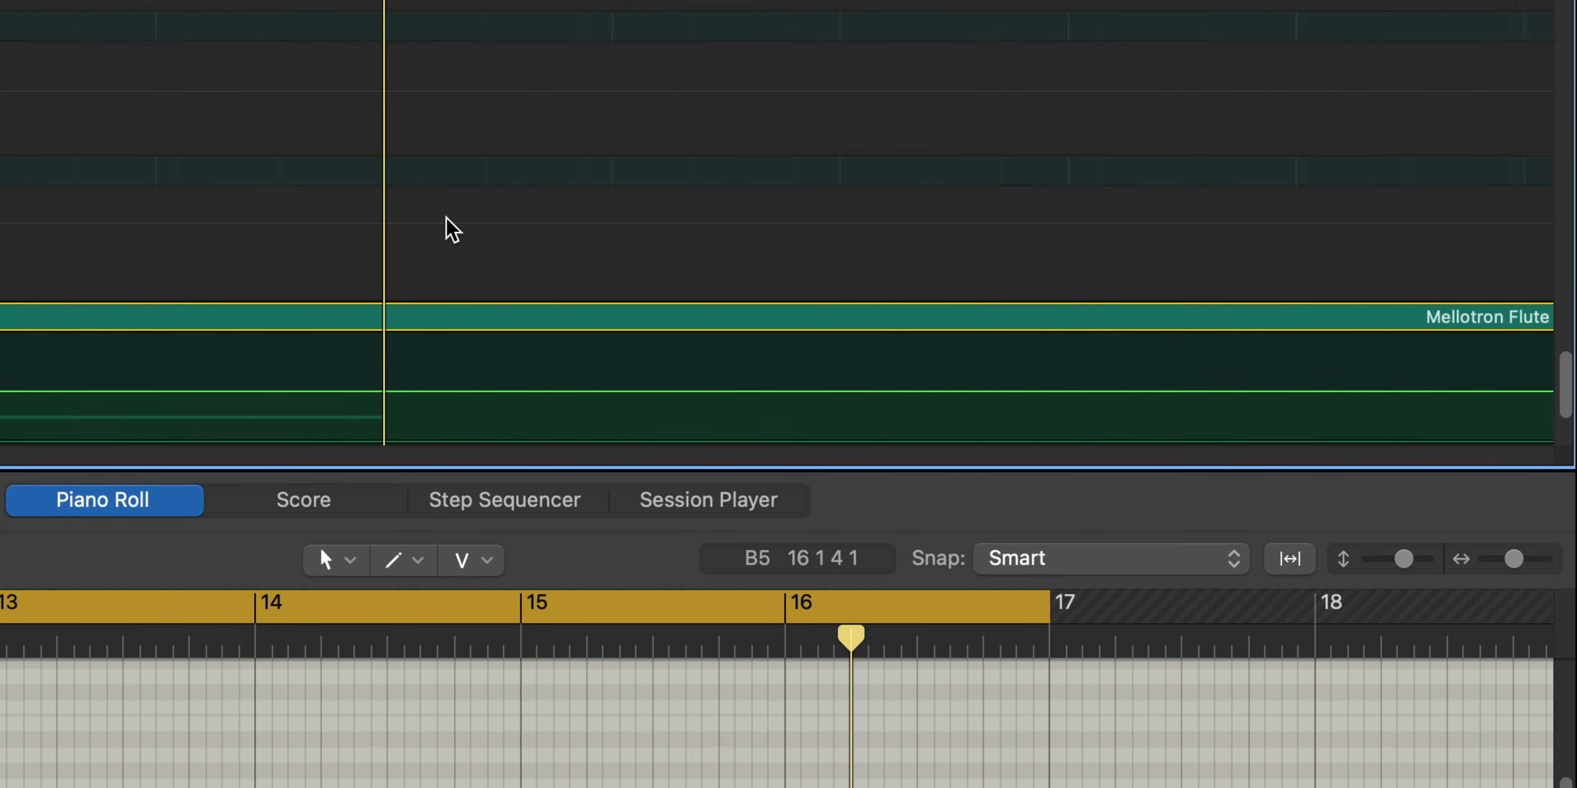
scroll(451, 245, down, 3)
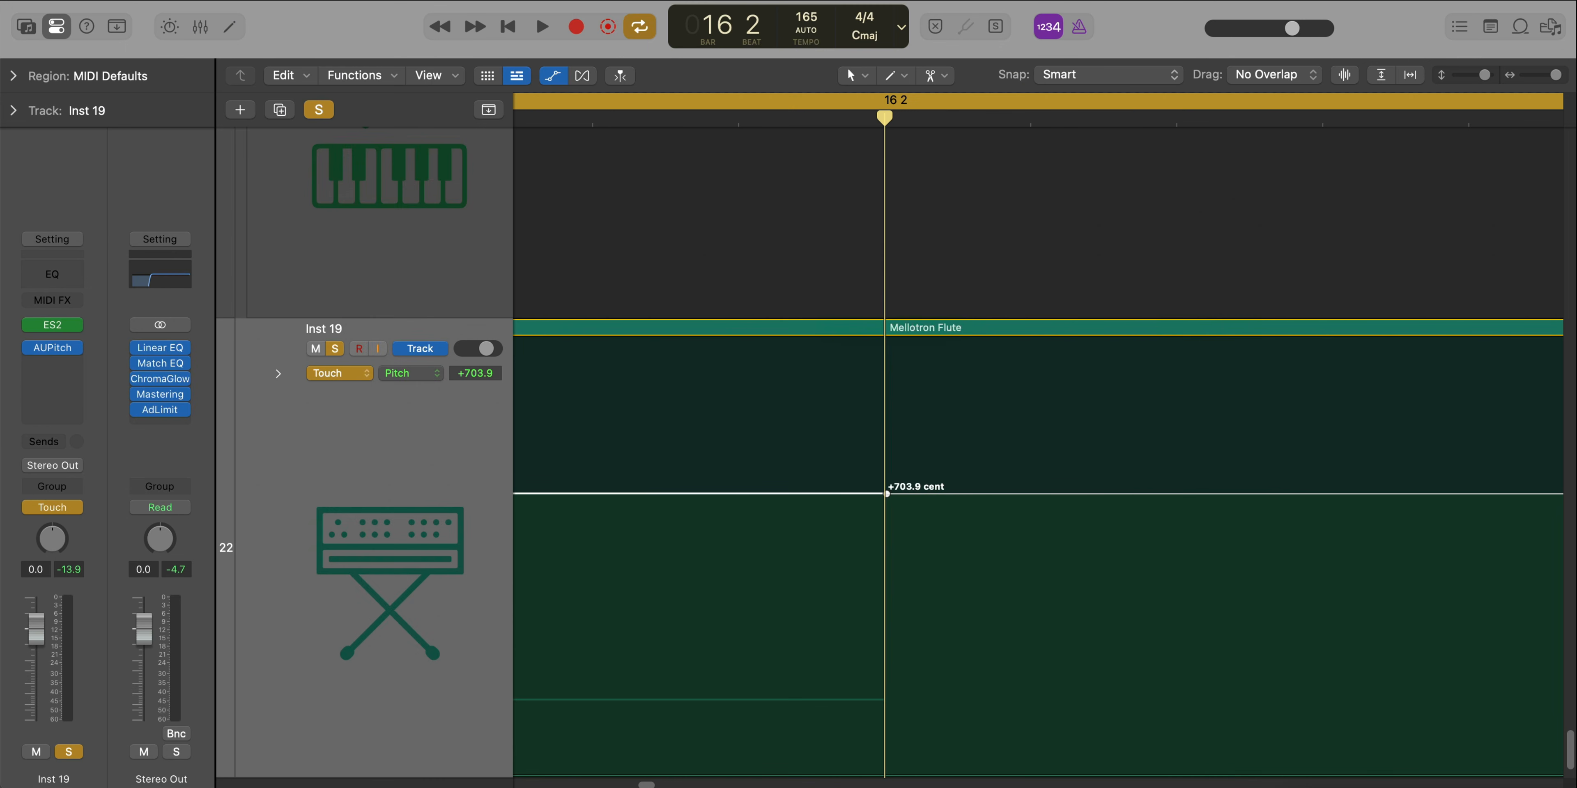
click(886, 494)
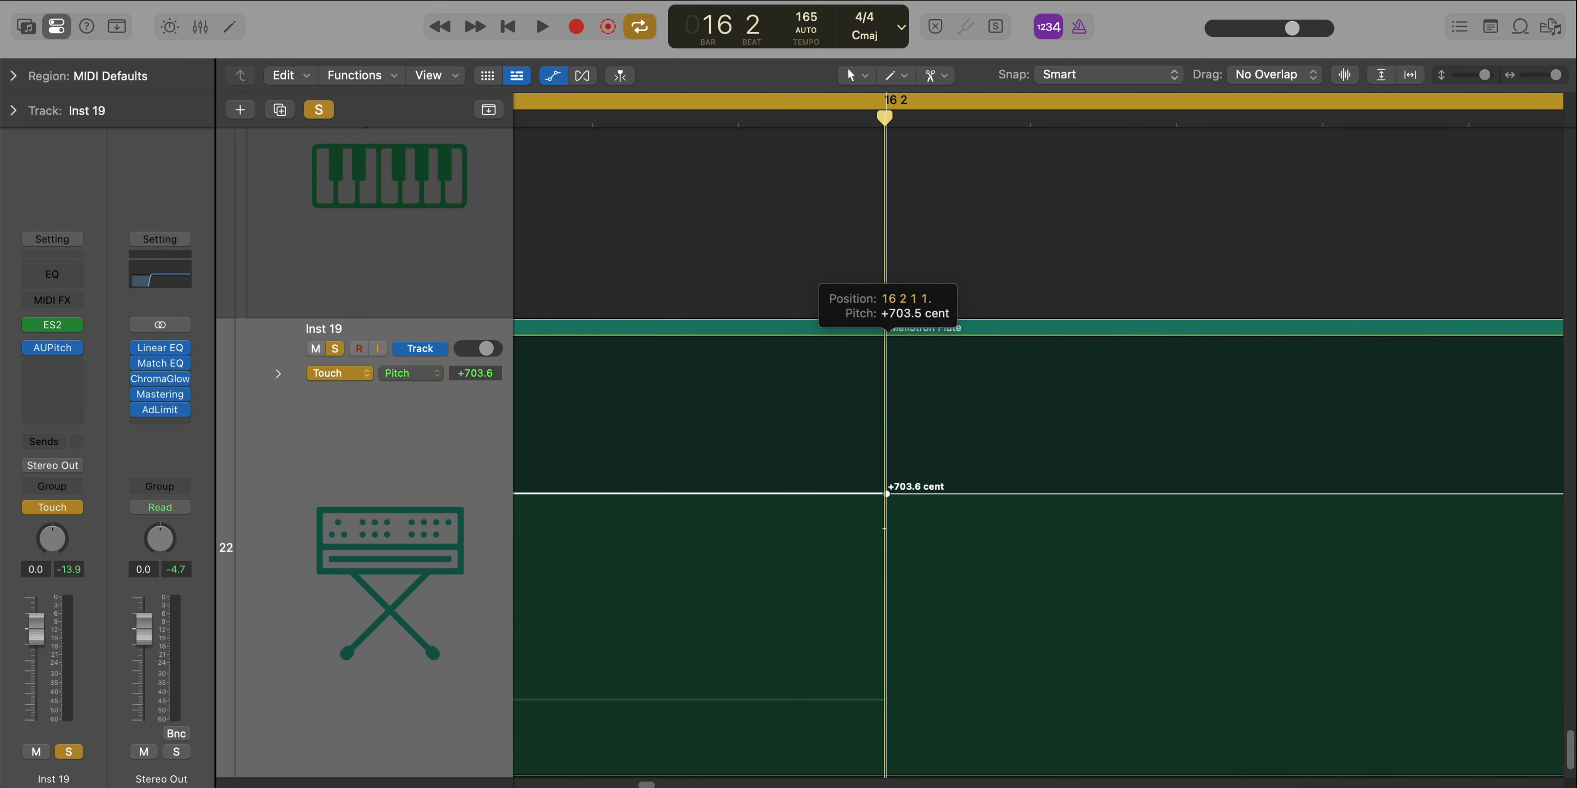
drag(887, 493, 887, 494)
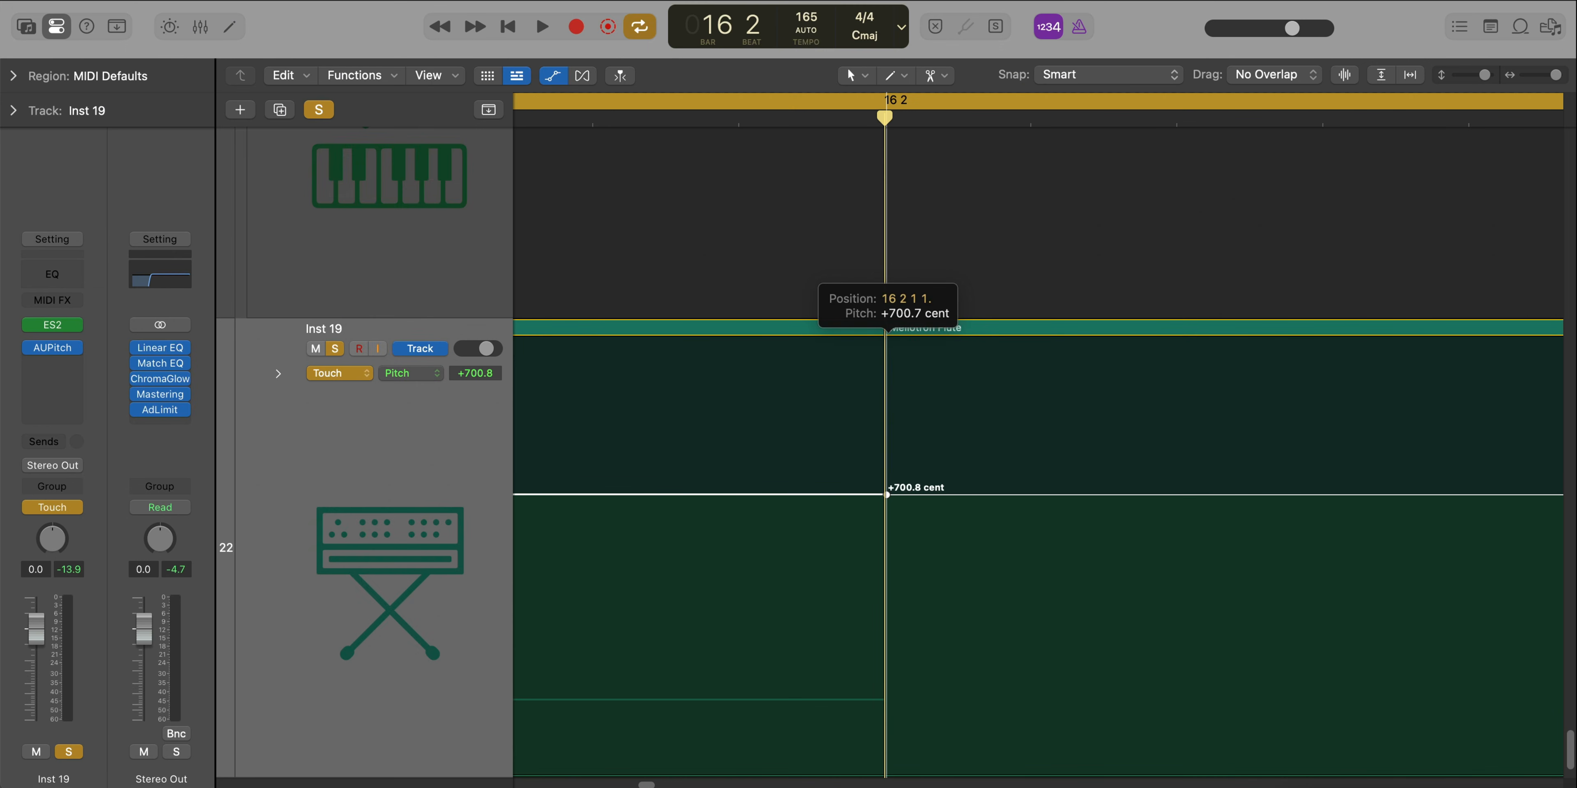
drag(886, 494, 886, 494)
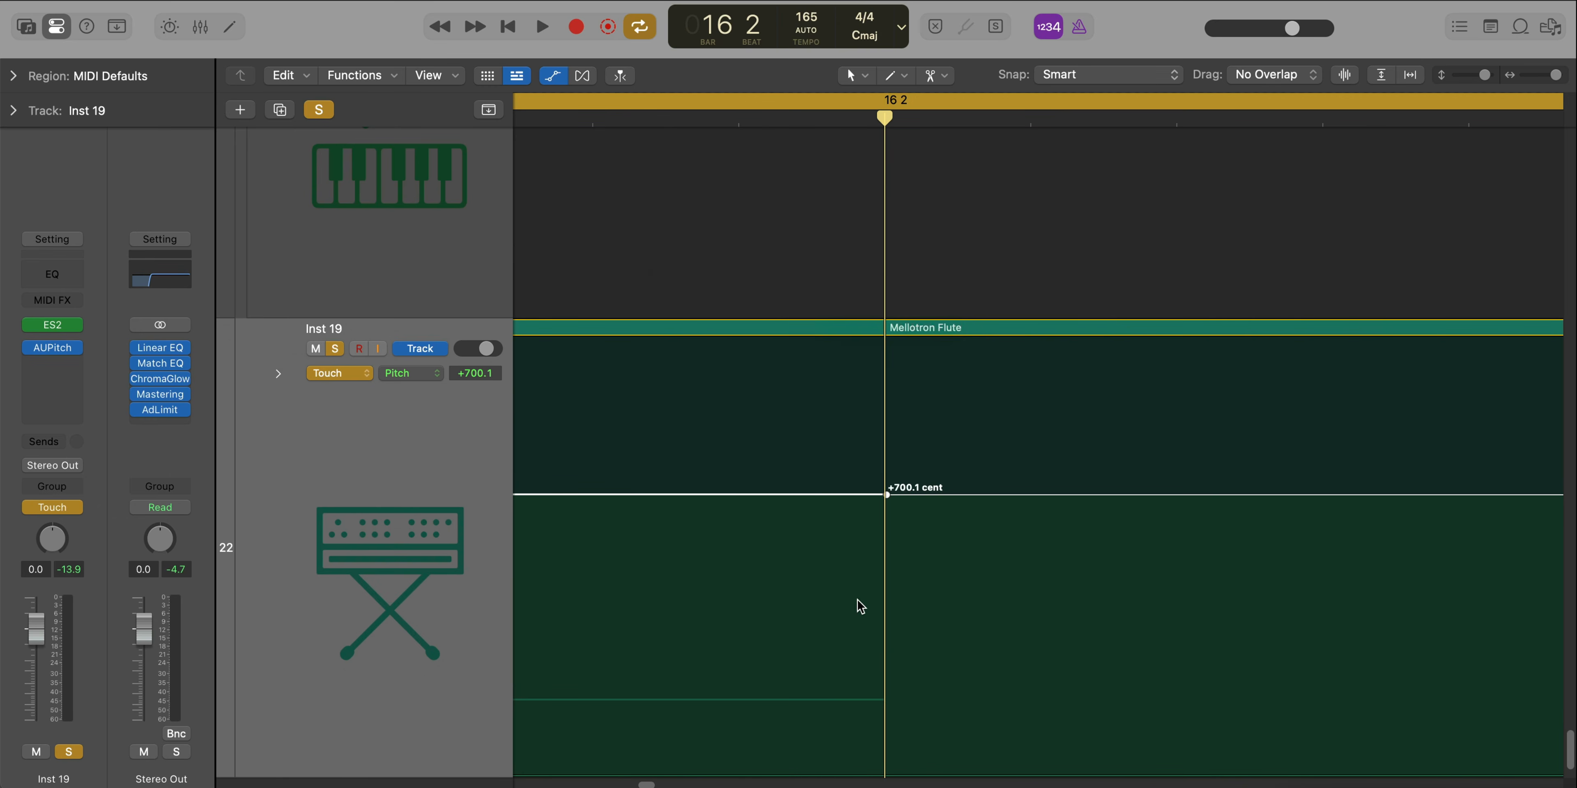
Play the soloed pitch rise from bar 13 and hide the track automation
scroll(853, 583, down, 10)
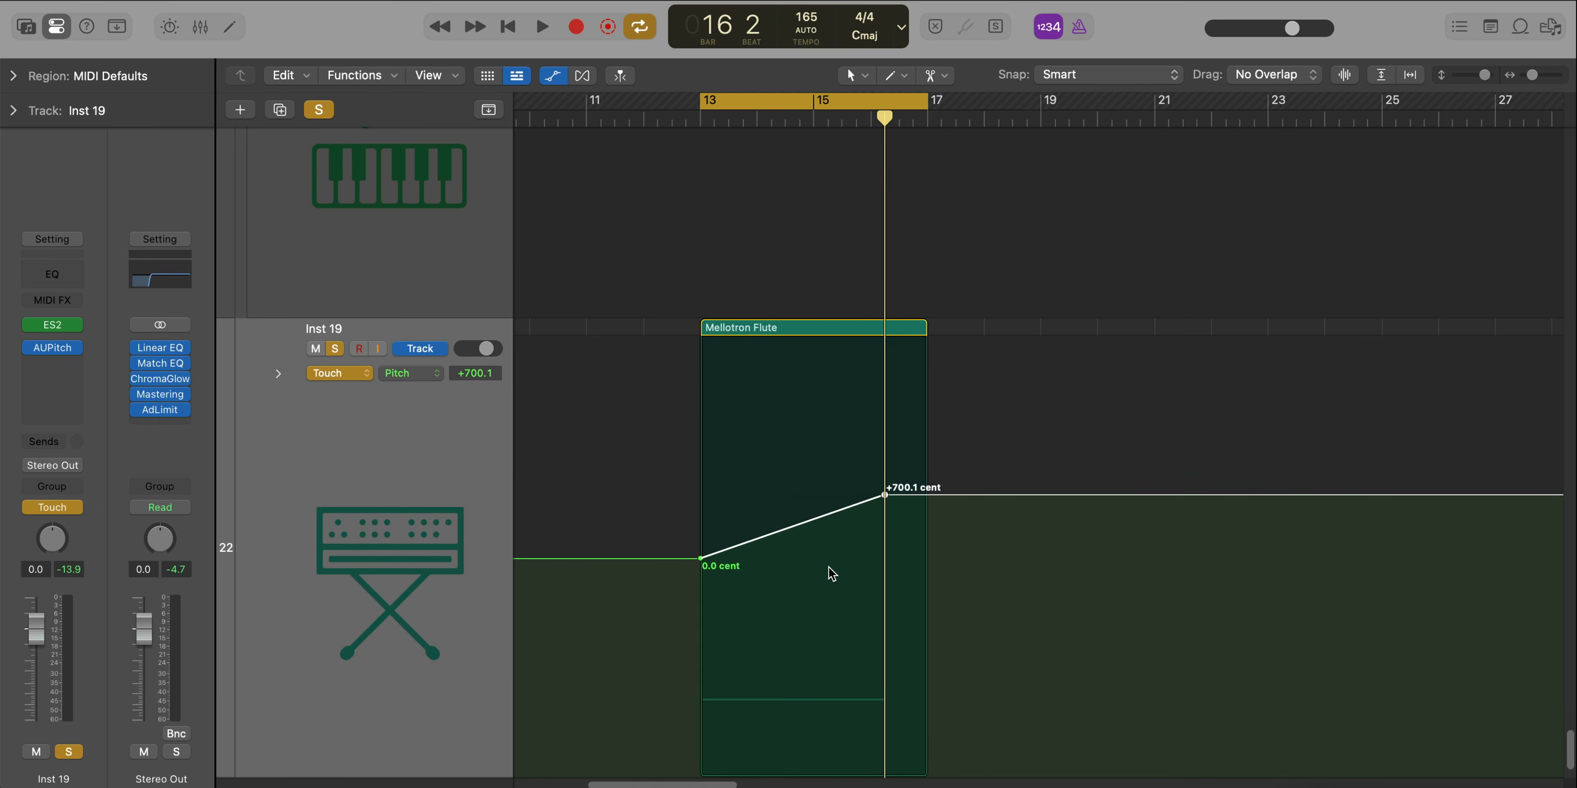
click(705, 122)
key(space)
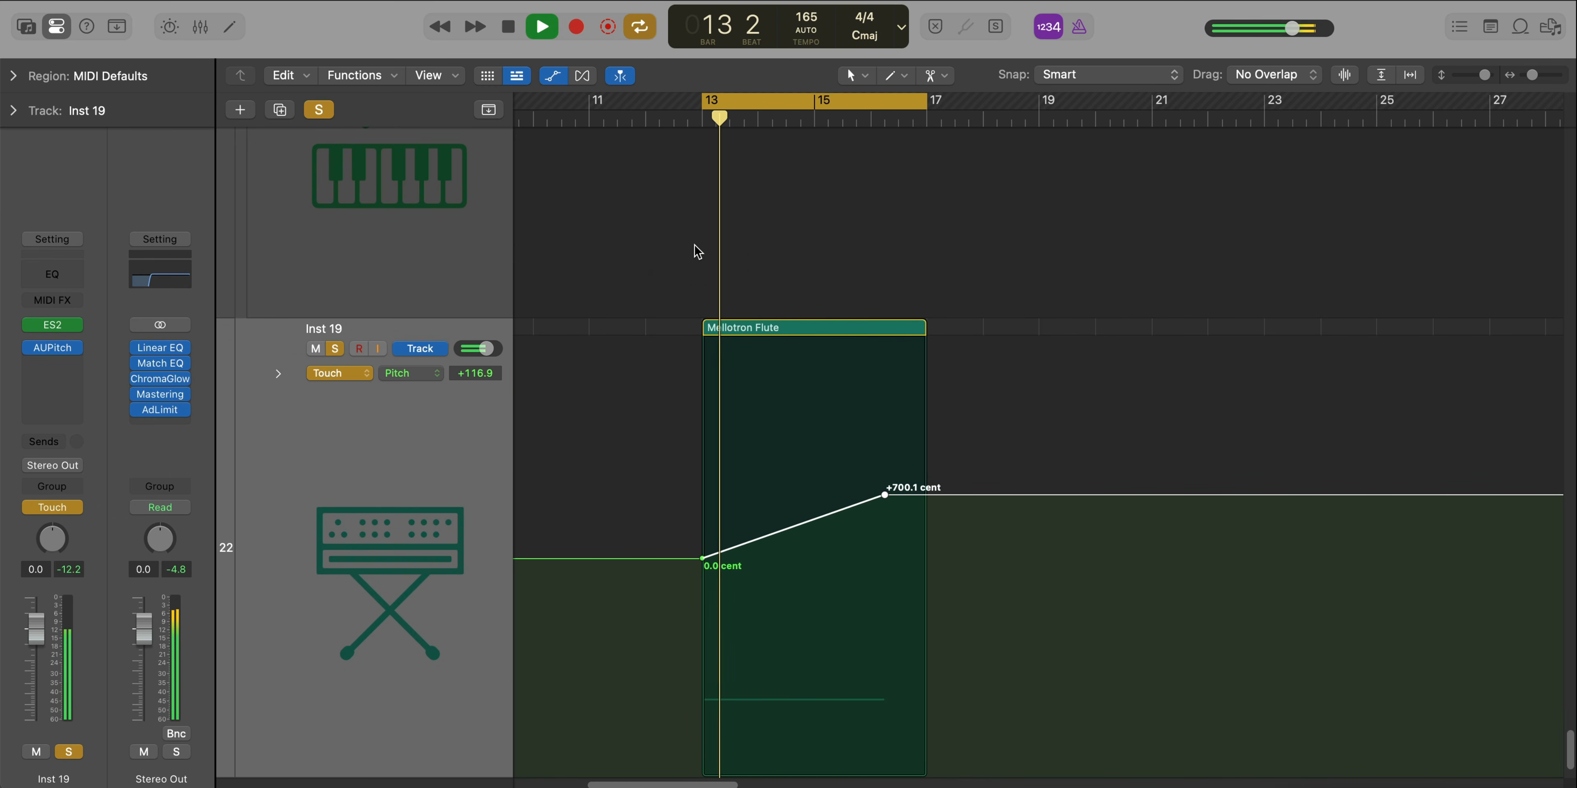
scroll(747, 317, down, 10)
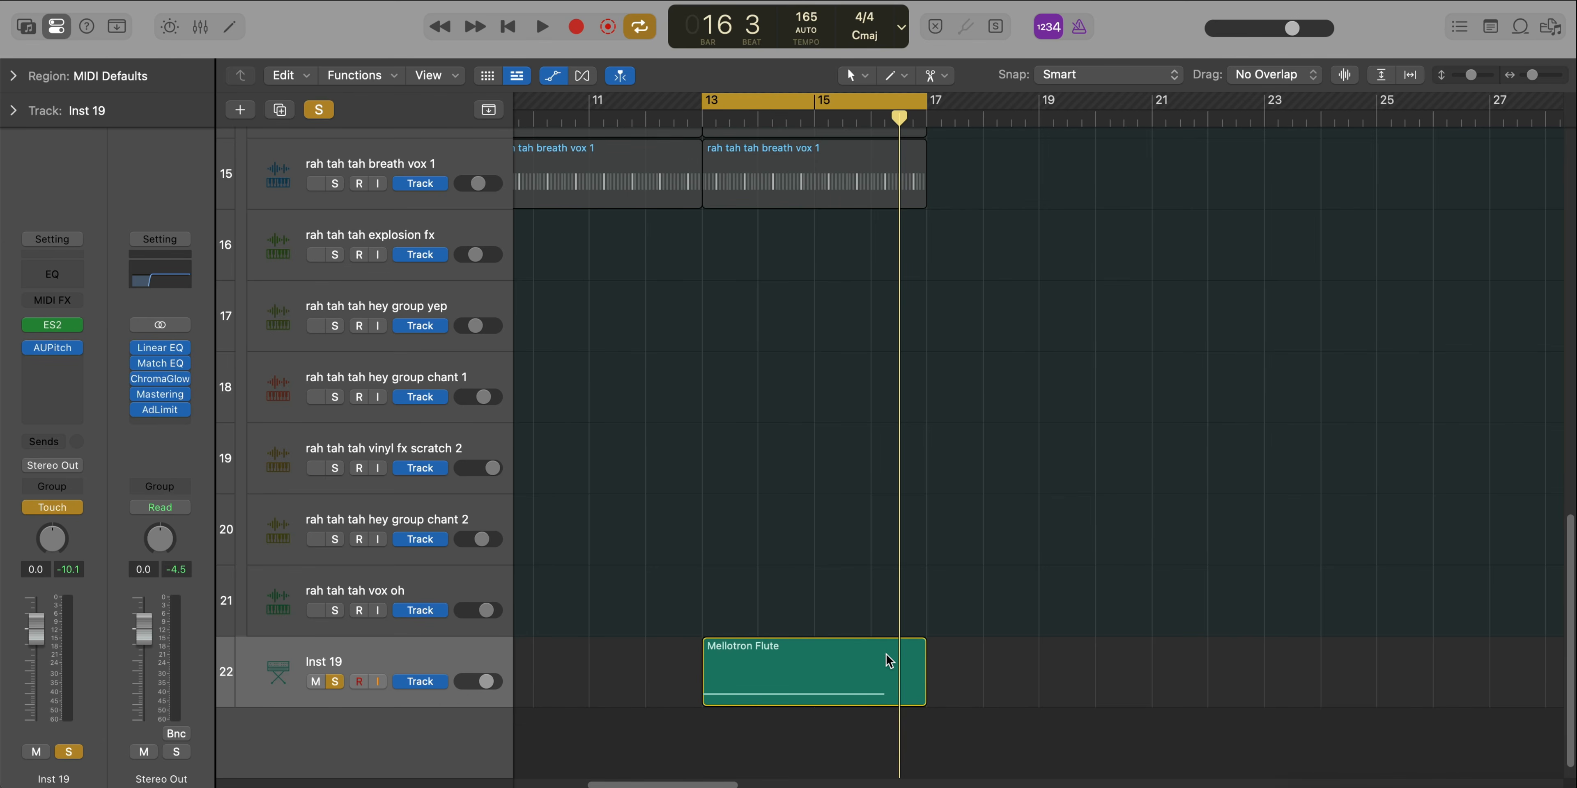
key(space)
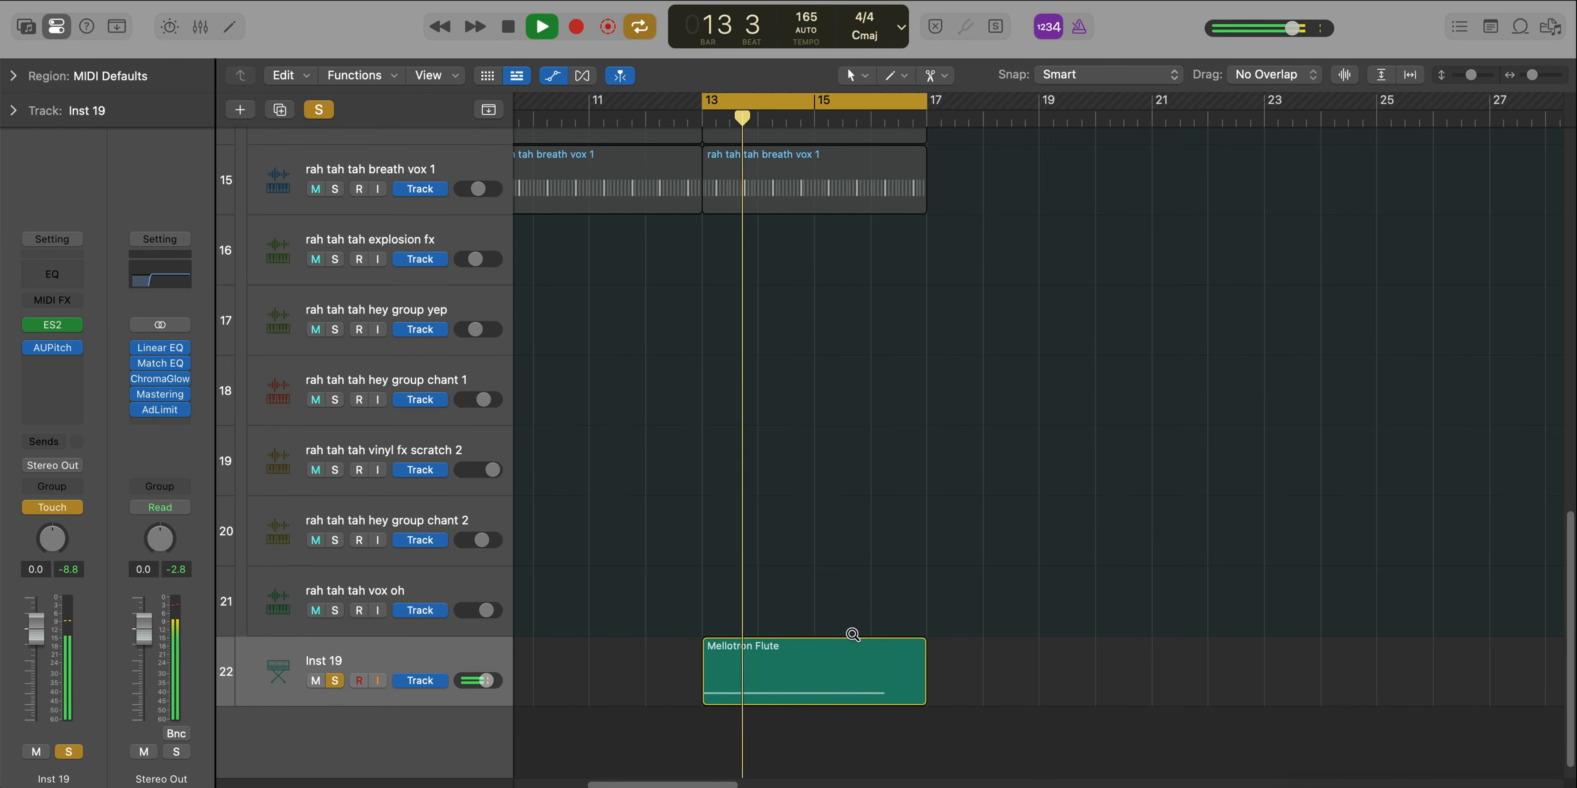
Bounce the Mellotron Flute riser region on Inst 19 in place and play the bounced track soloed from bar 13
ctrl+alt+click(851, 630)
ctrl+alt+click(852, 630)
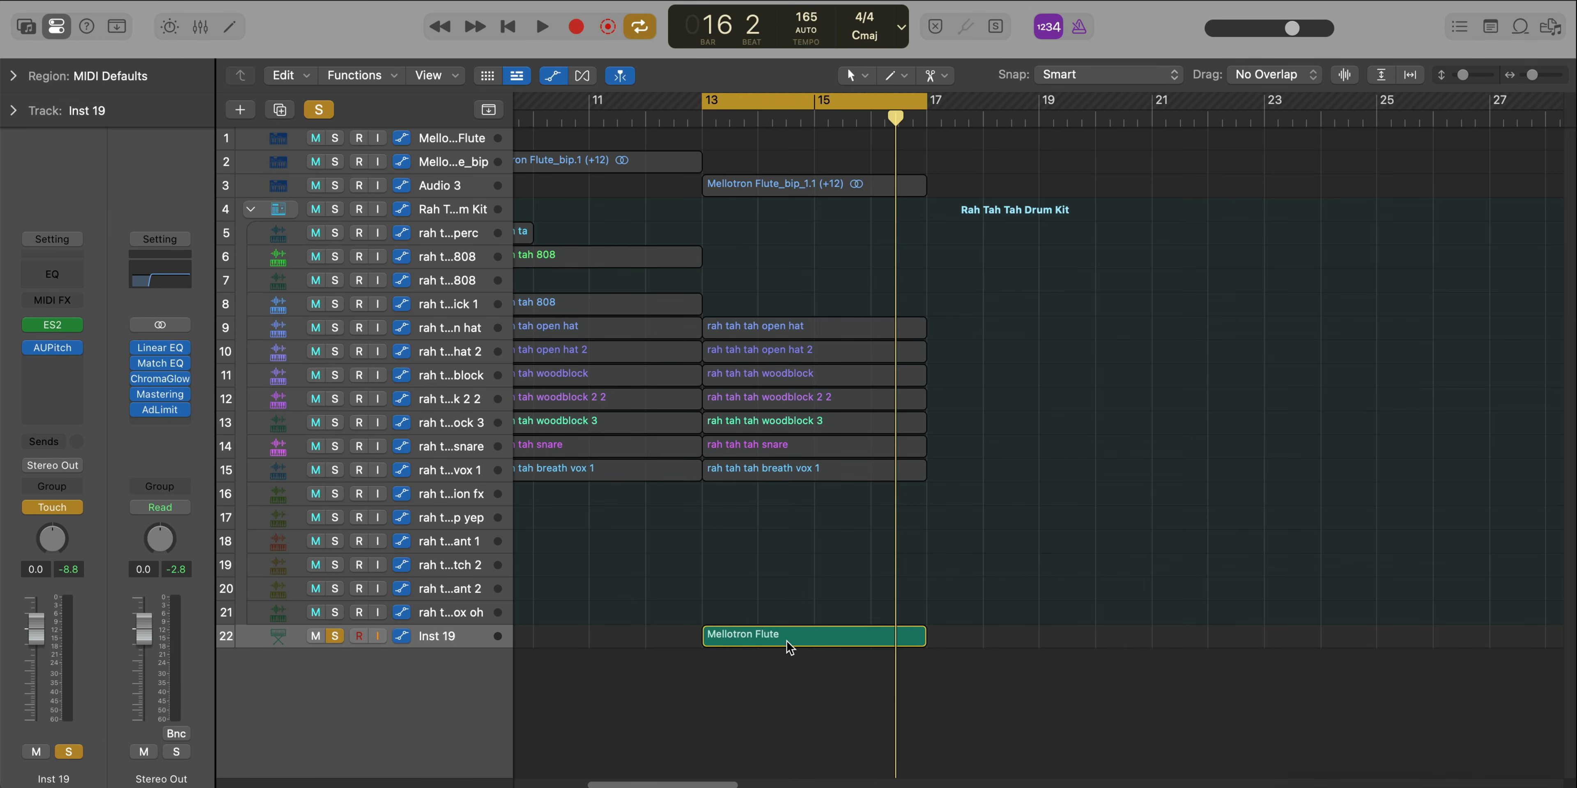
key(ctrl+b)
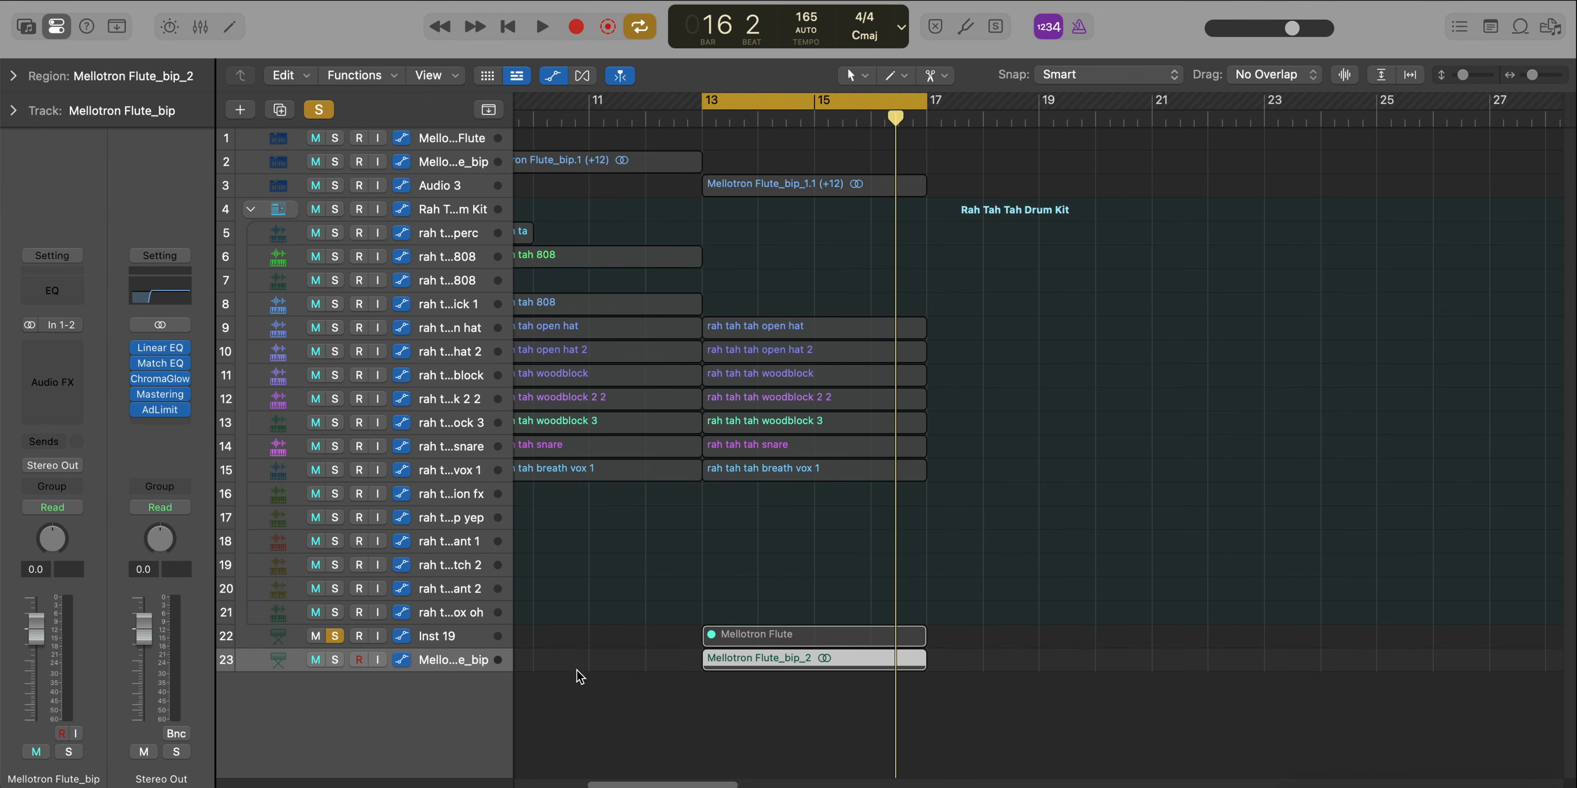
alt+click(337, 660)
key(space)
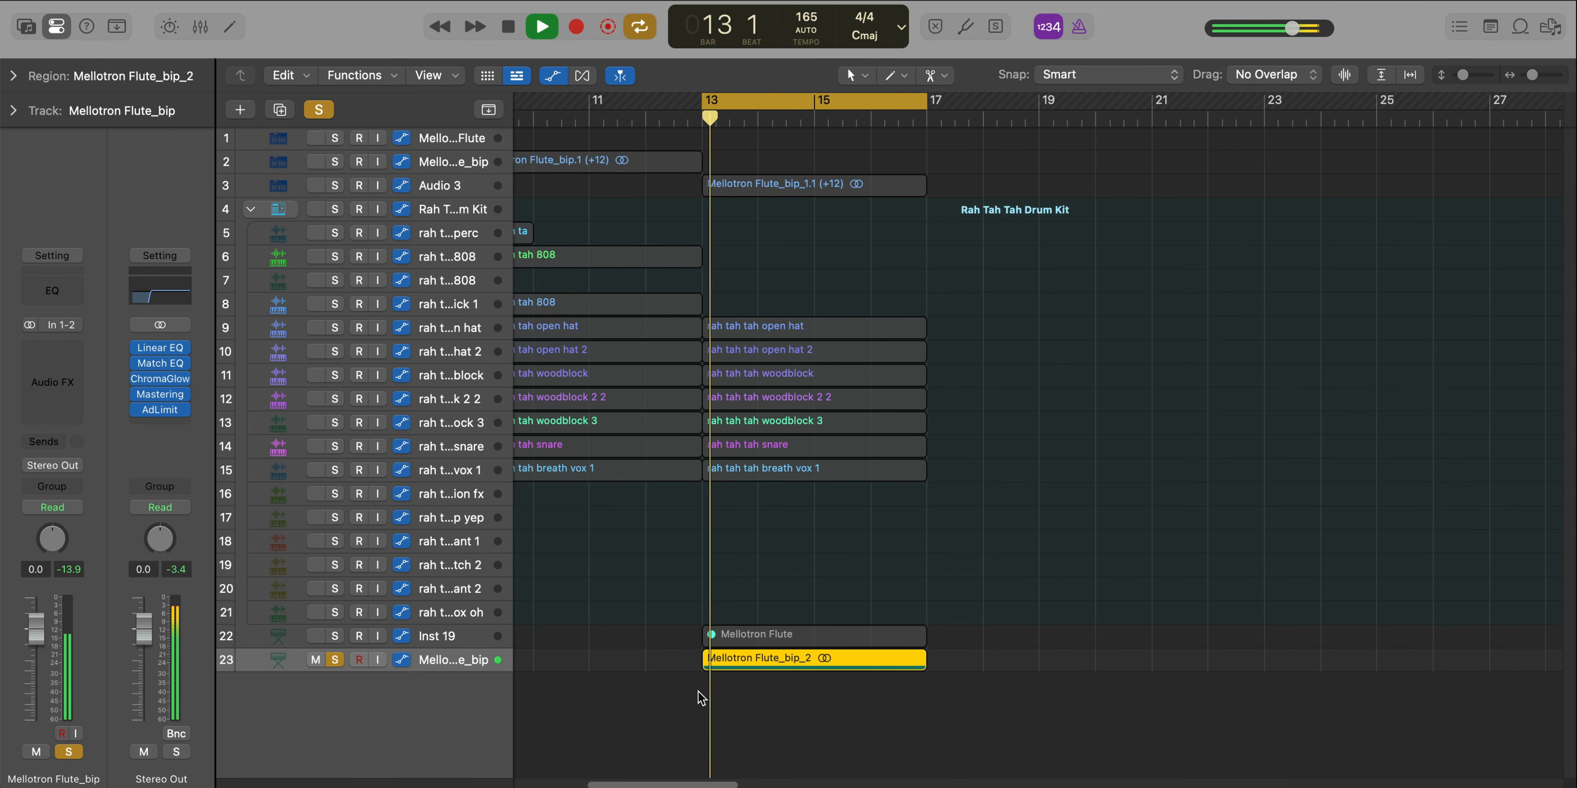
scroll(674, 699, up, 3)
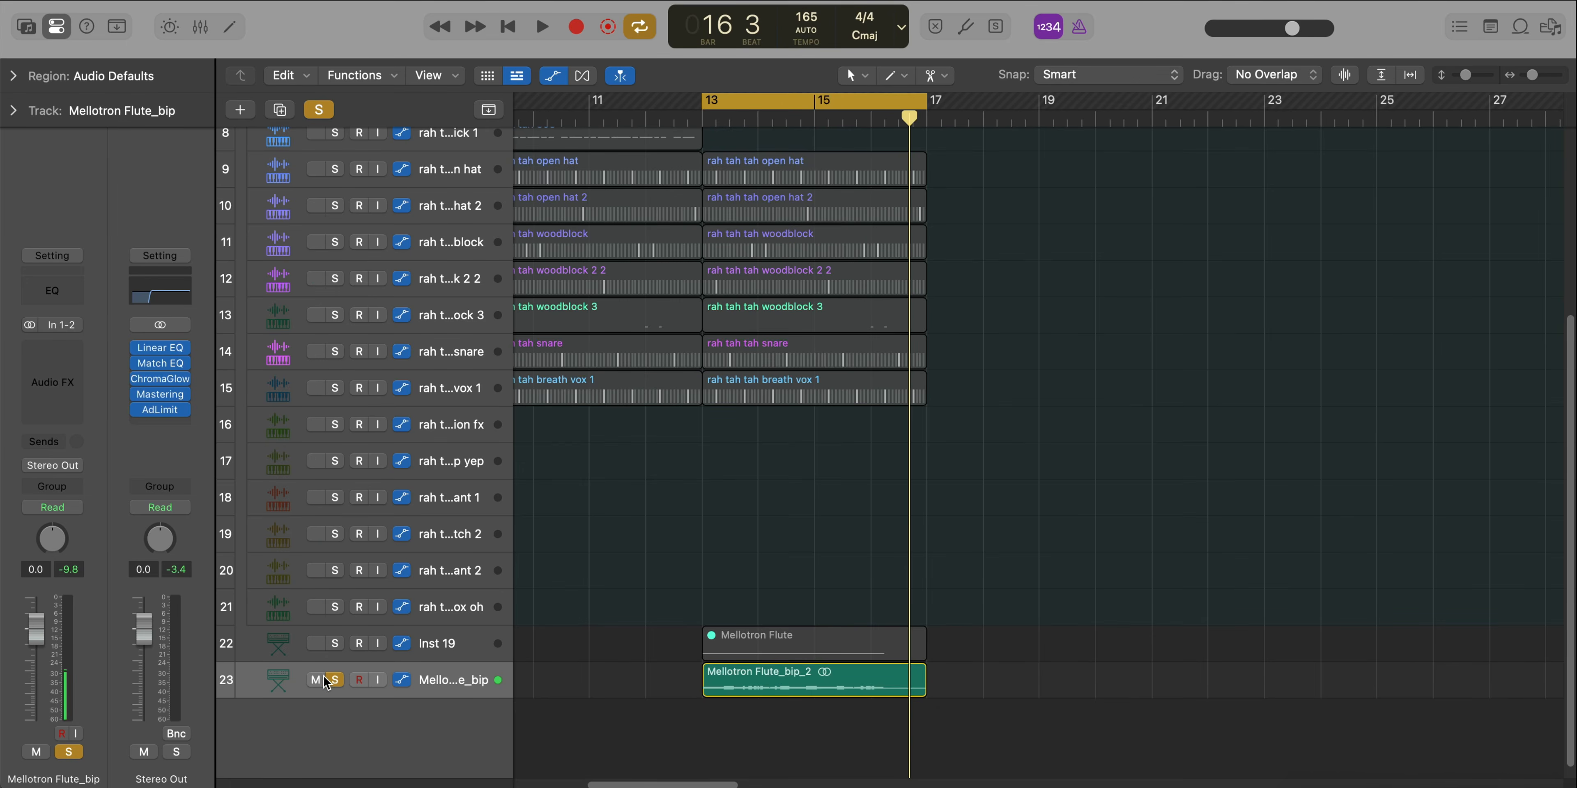
Unsolo the bounced riser track, play it with the full beat from bar 13 and lower its volume fader
click(326, 680)
key(space)
scroll(495, 722, down, 3)
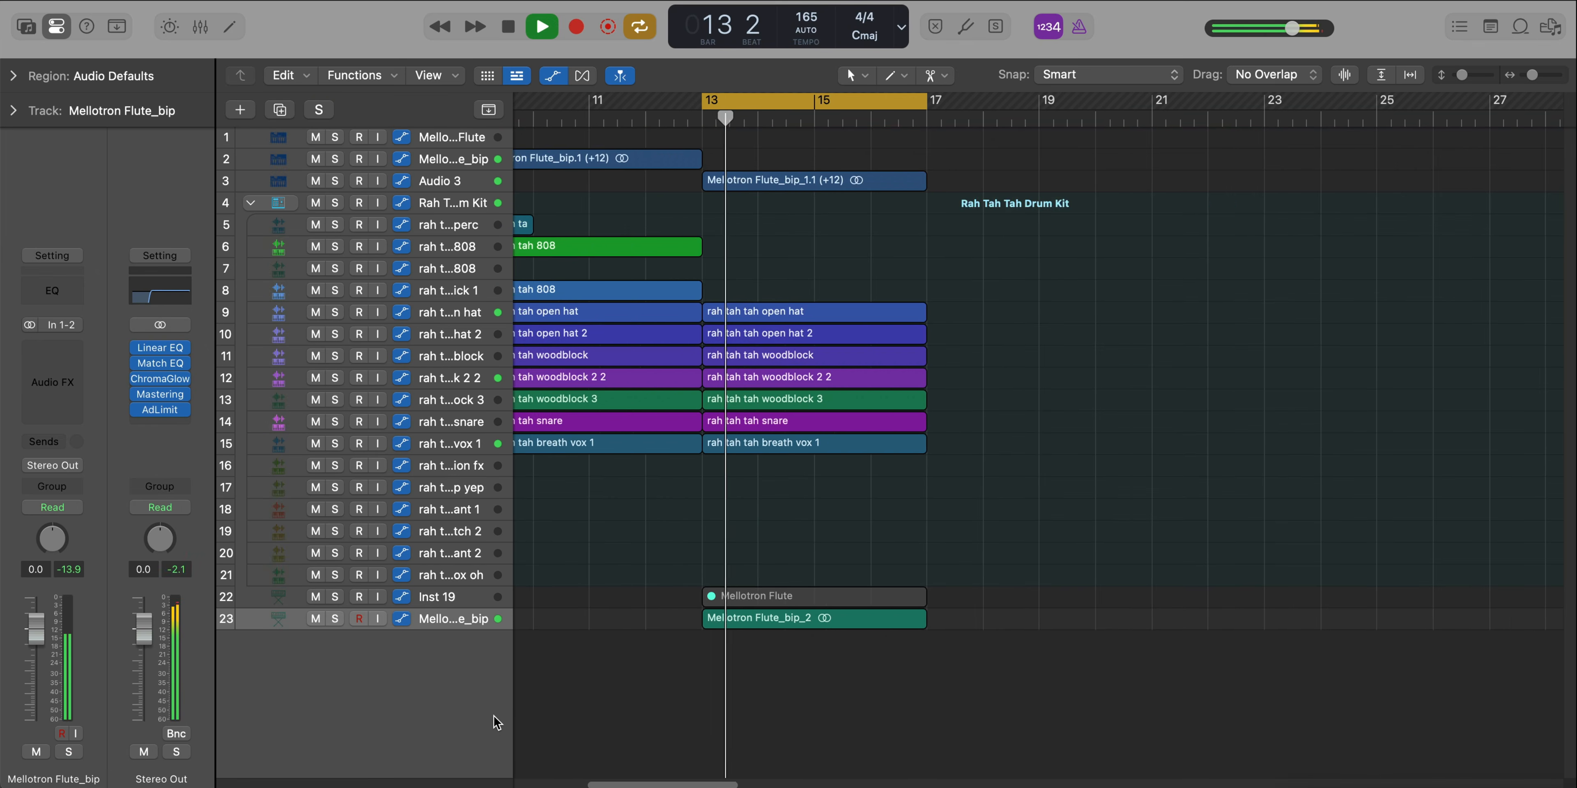
key(super+Left)
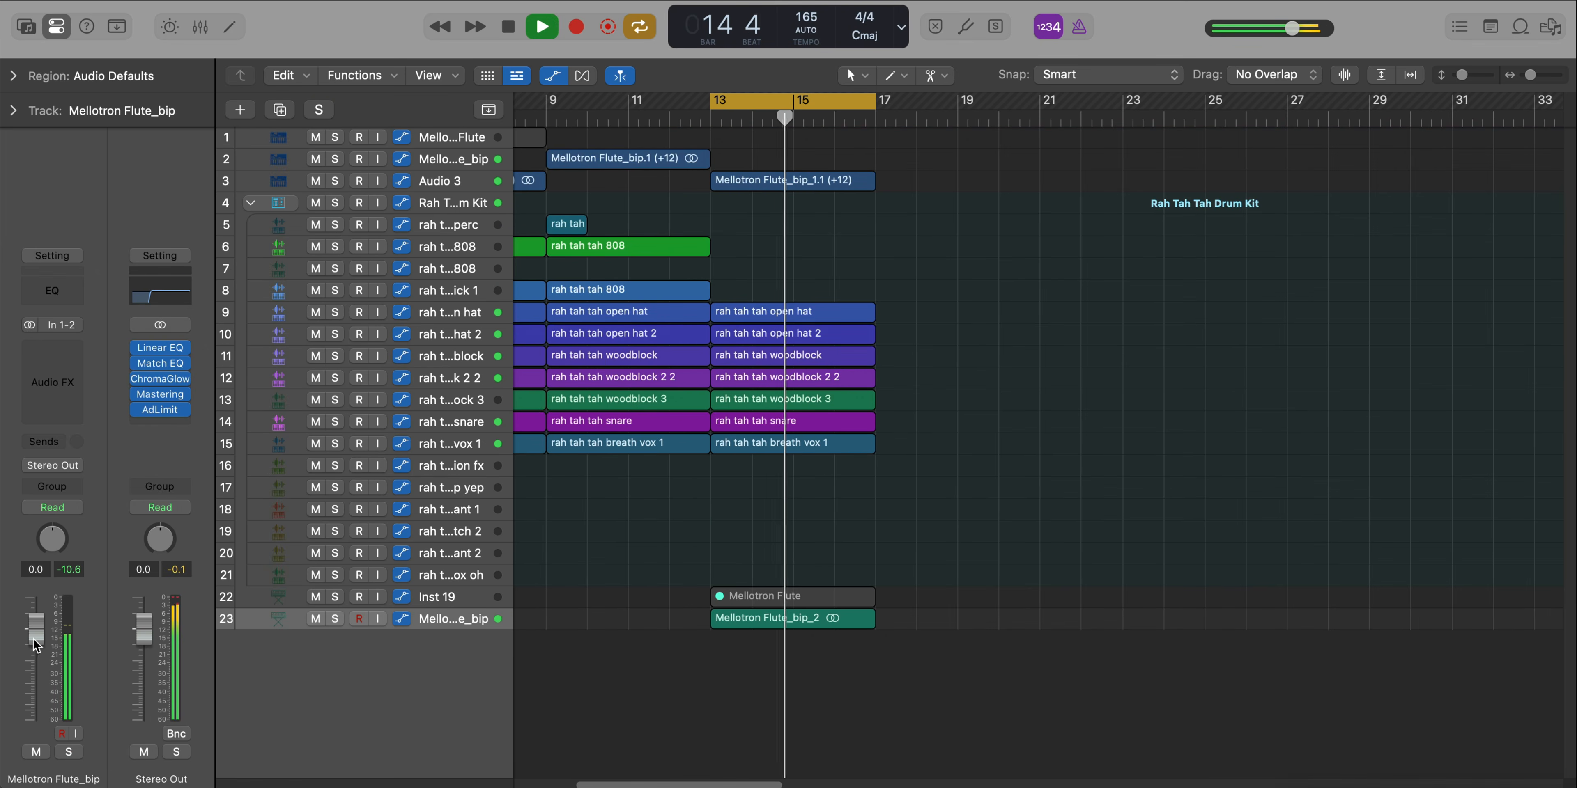
drag(35, 643, 41, 675)
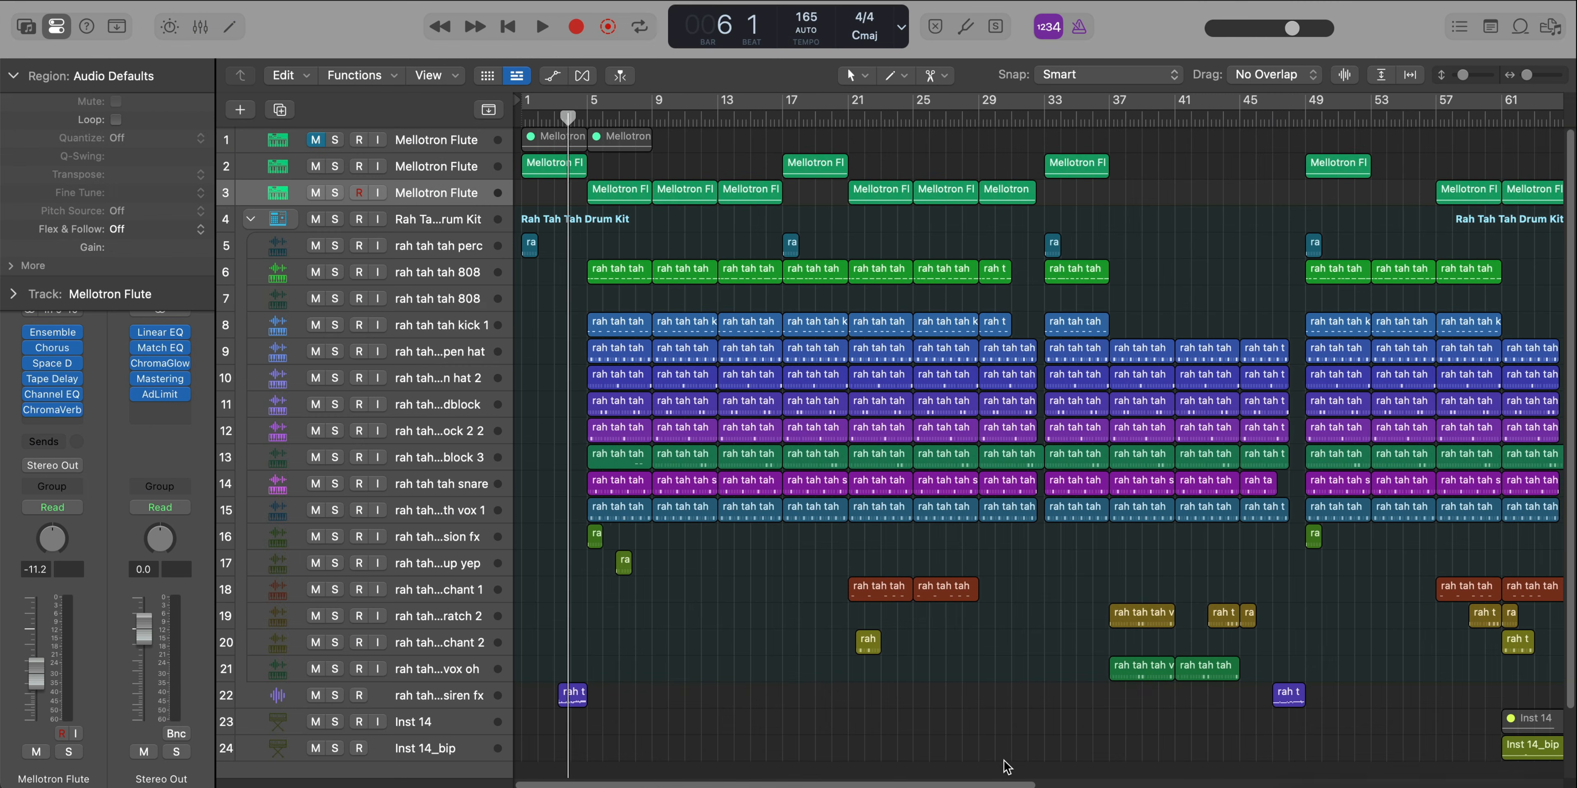
Examine the complete arrangement, including the regions on the explosion fx, hey group yep and hey group chant 1 tracks
key(z)
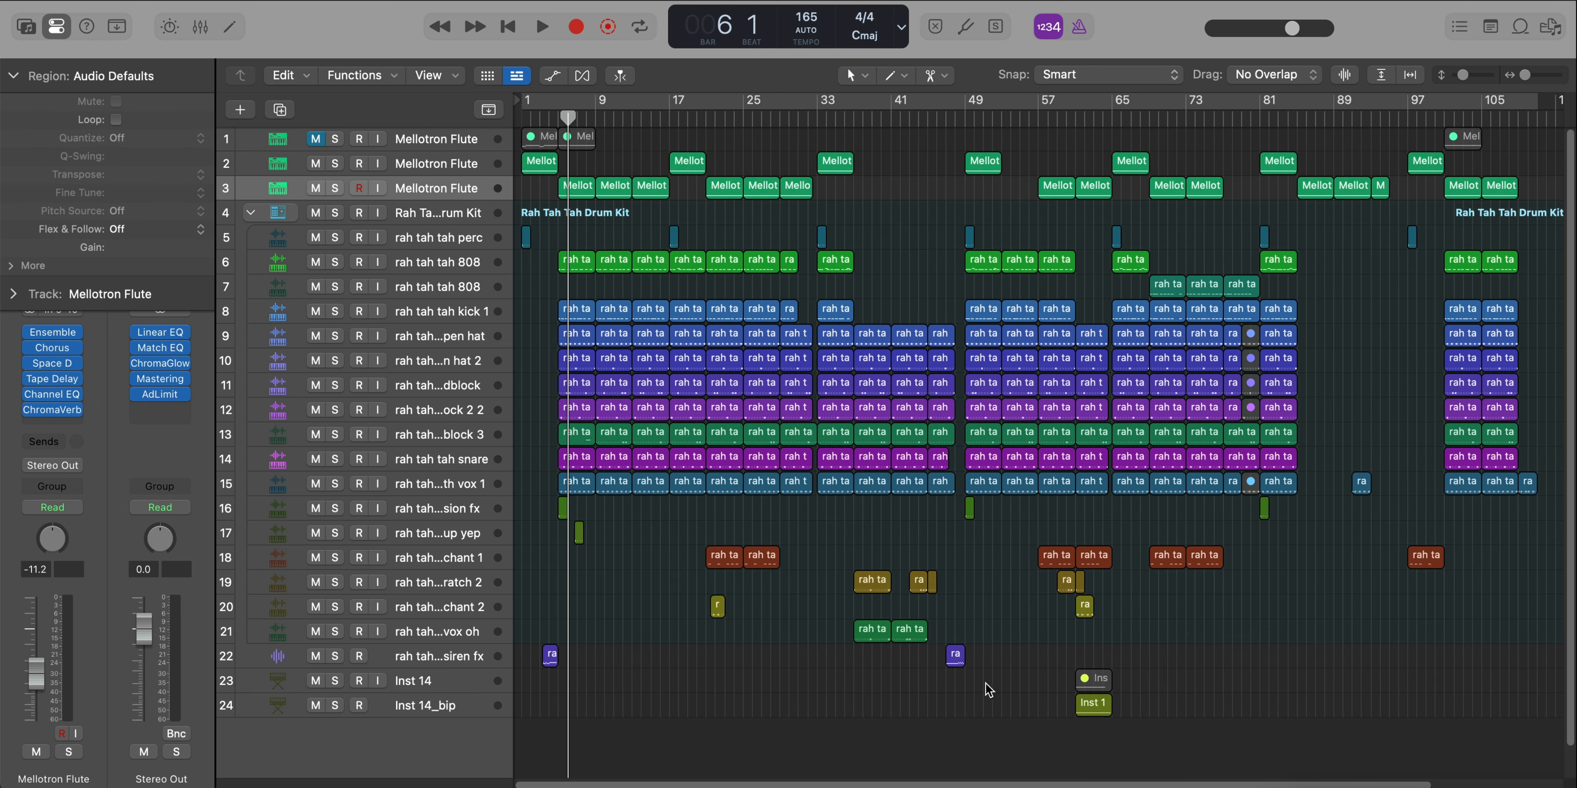
scroll(901, 594, up, 10)
scroll(902, 595, down, 9)
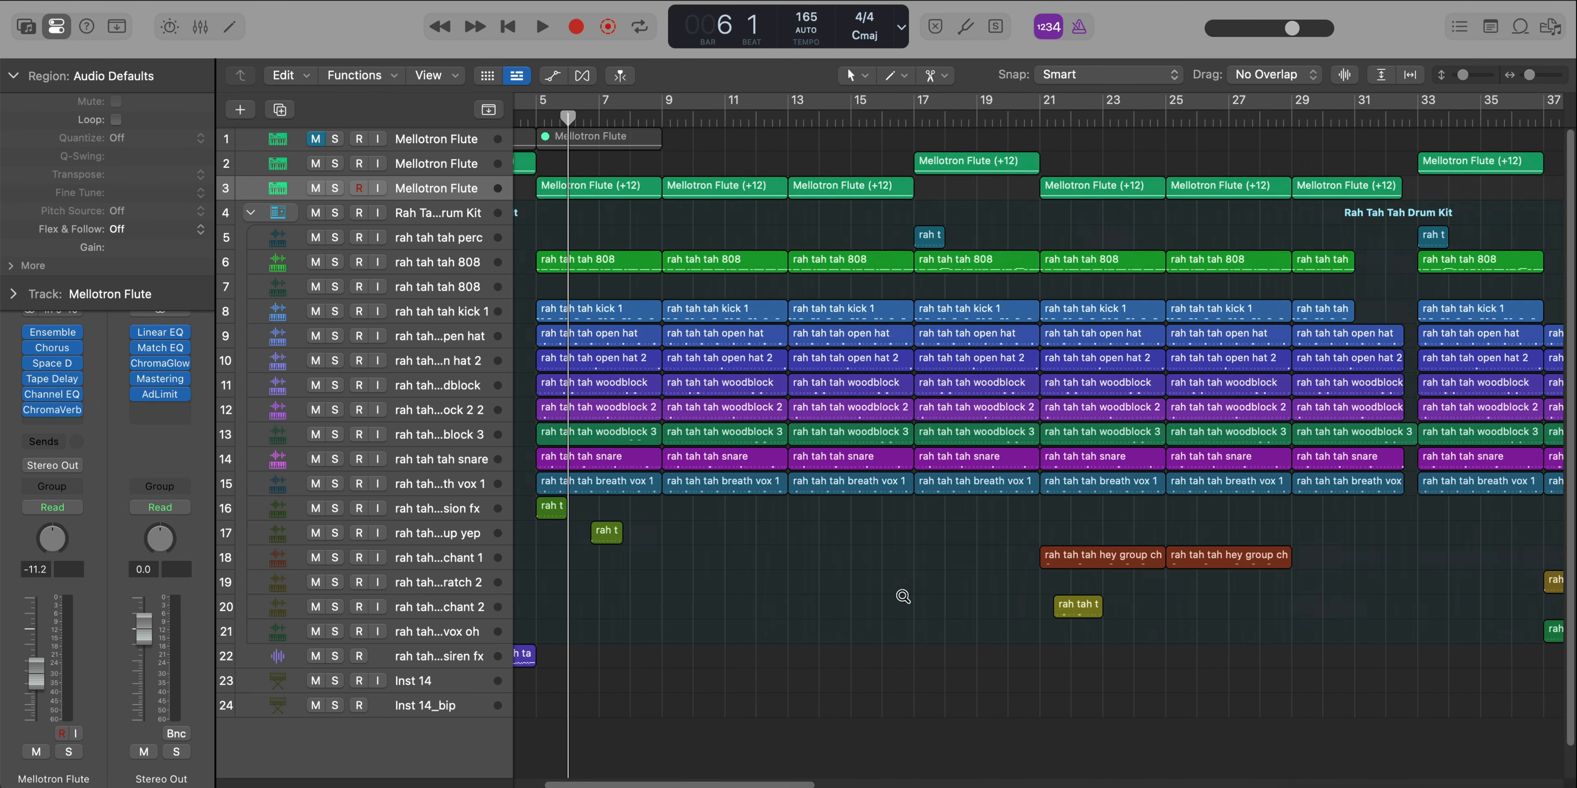
scroll(902, 595, down, 1)
click(416, 511)
click(442, 531)
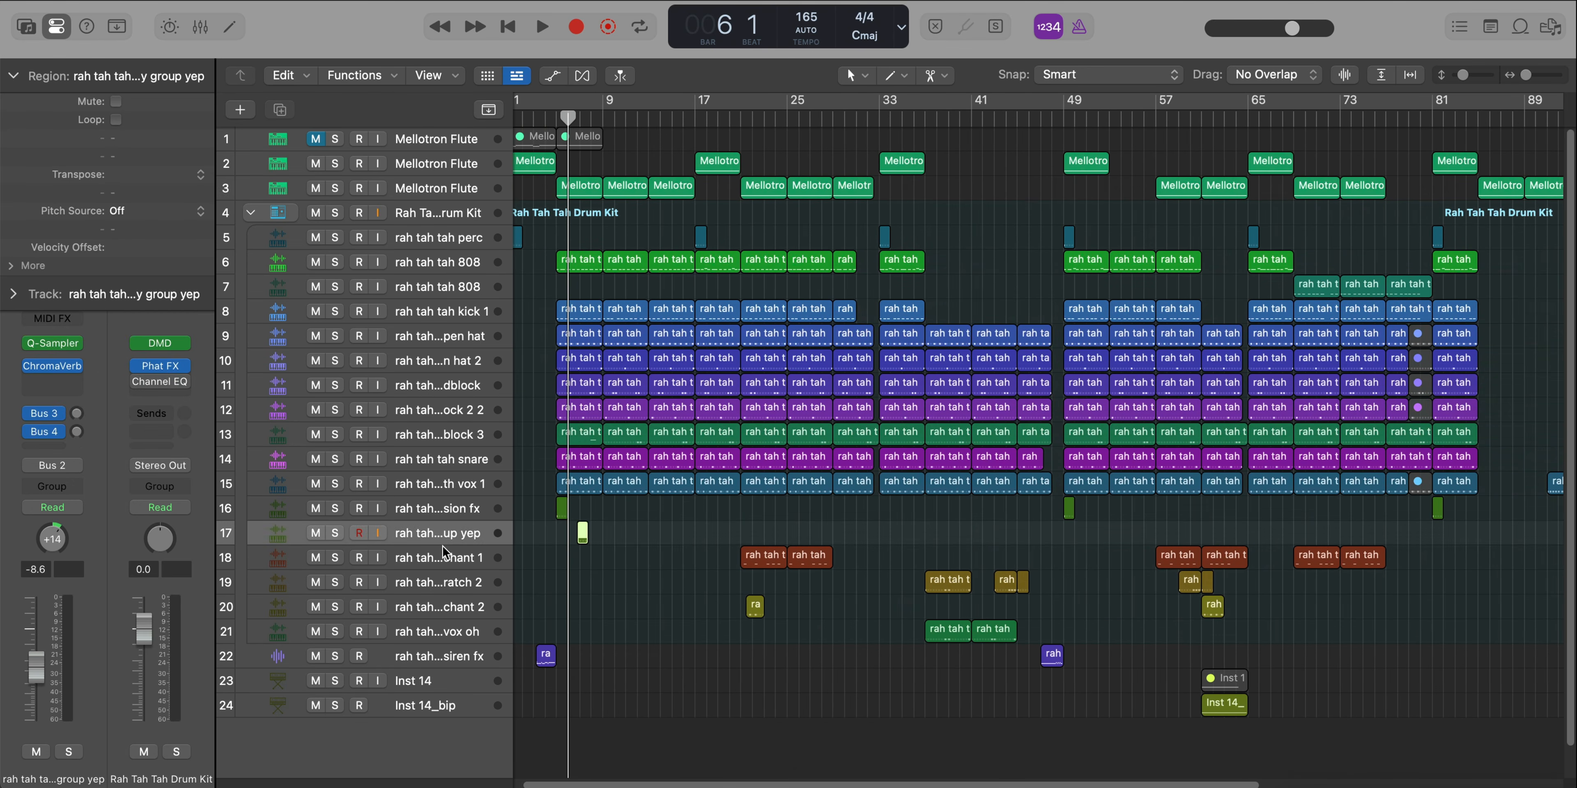
click(444, 554)
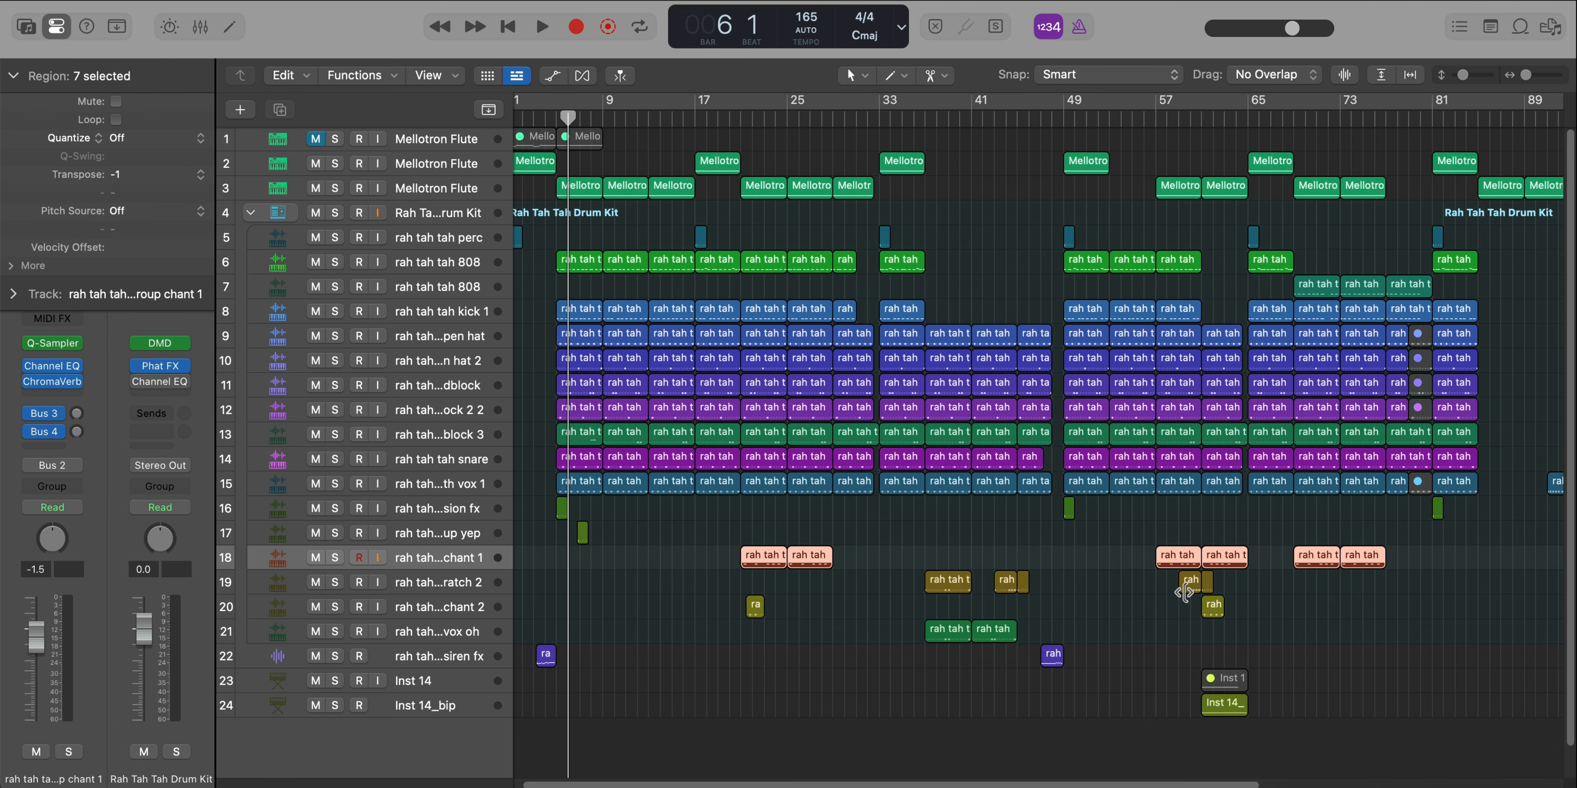
scroll(855, 524, up, 6)
scroll(854, 525, down, 3)
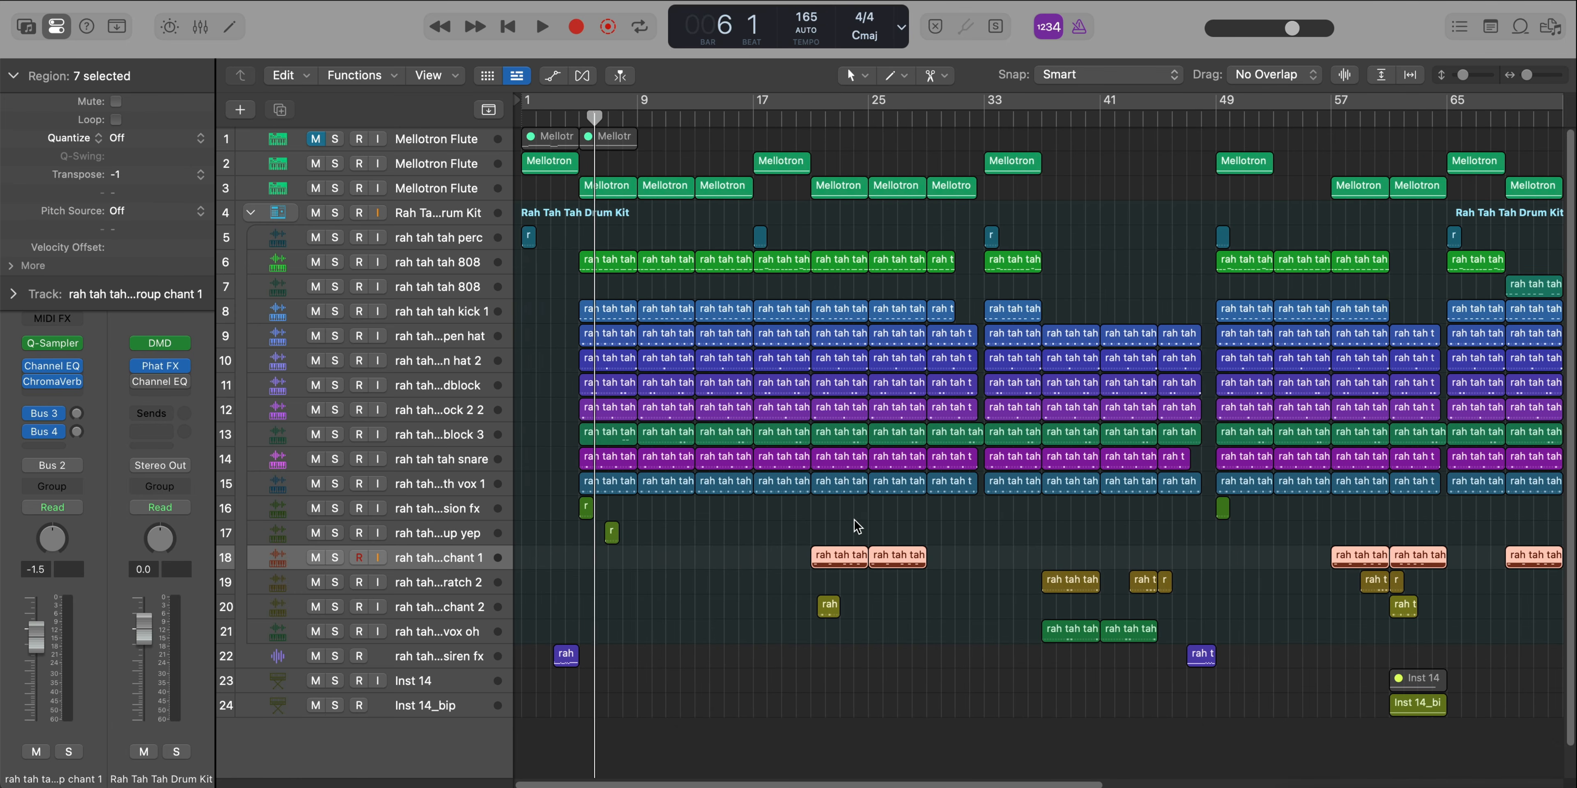
Play the arrangement's intro from near the beginning through the siren fx into the drums at bar 5
drag(567, 124, 537, 117)
scroll(527, 202, up, 3)
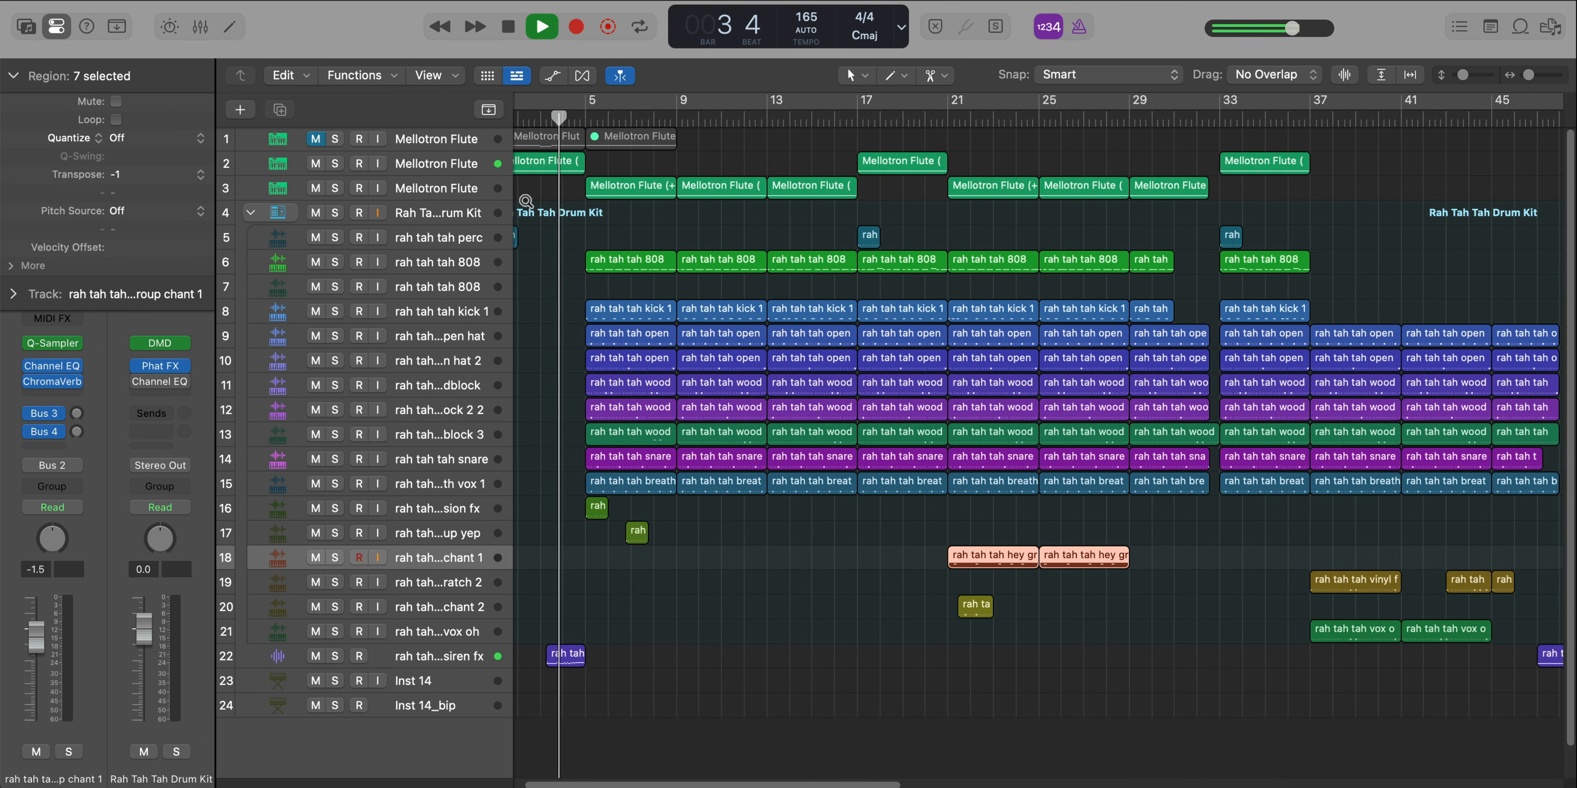
scroll(527, 202, up, 2)
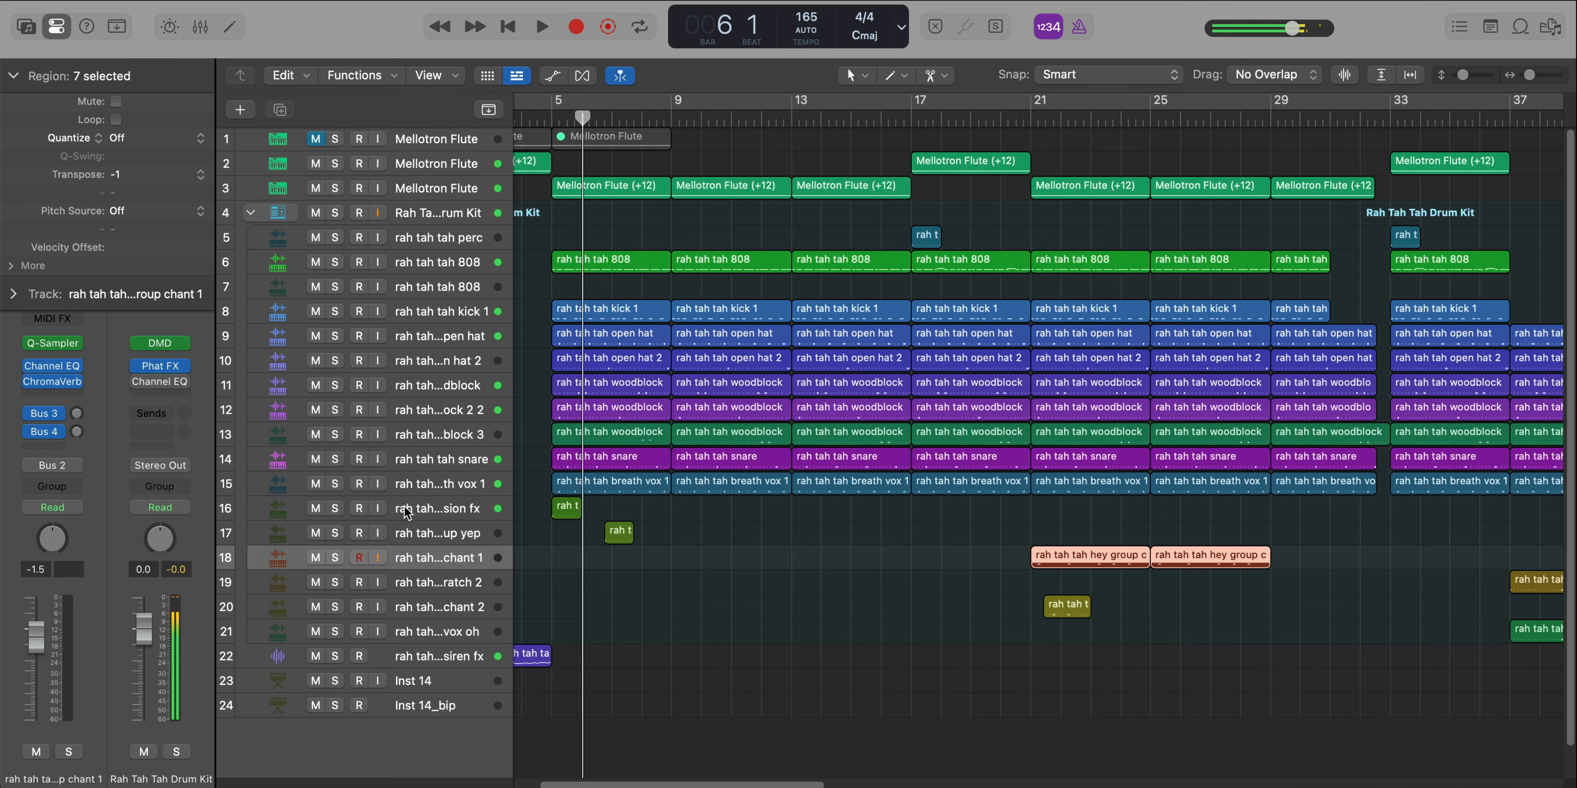
Solo the explosion fx and hey group yep tracks and listen to them from bar 6
click(335, 508)
key(space)
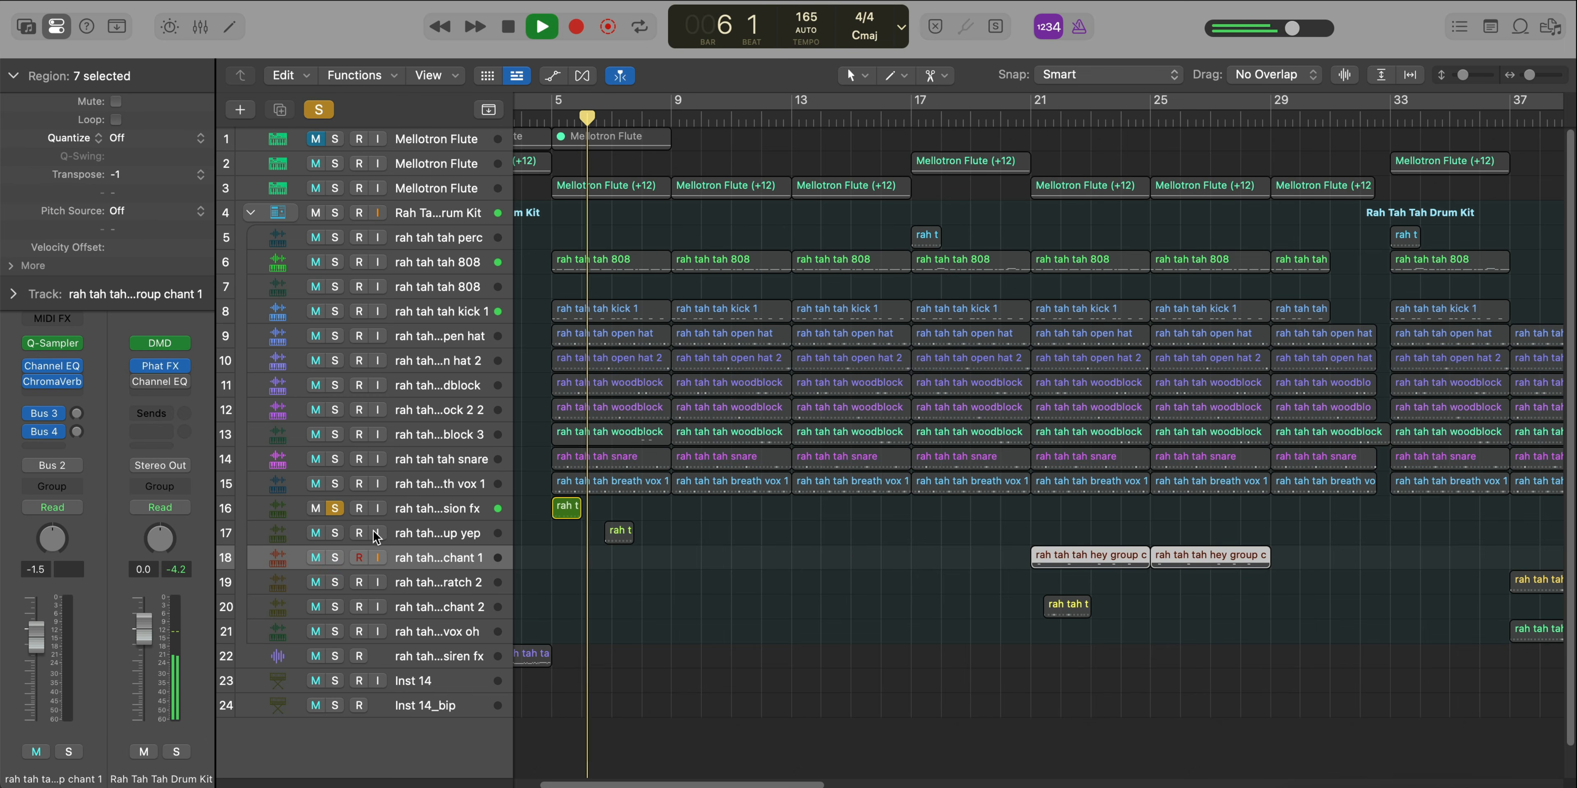
click(334, 533)
key(space)
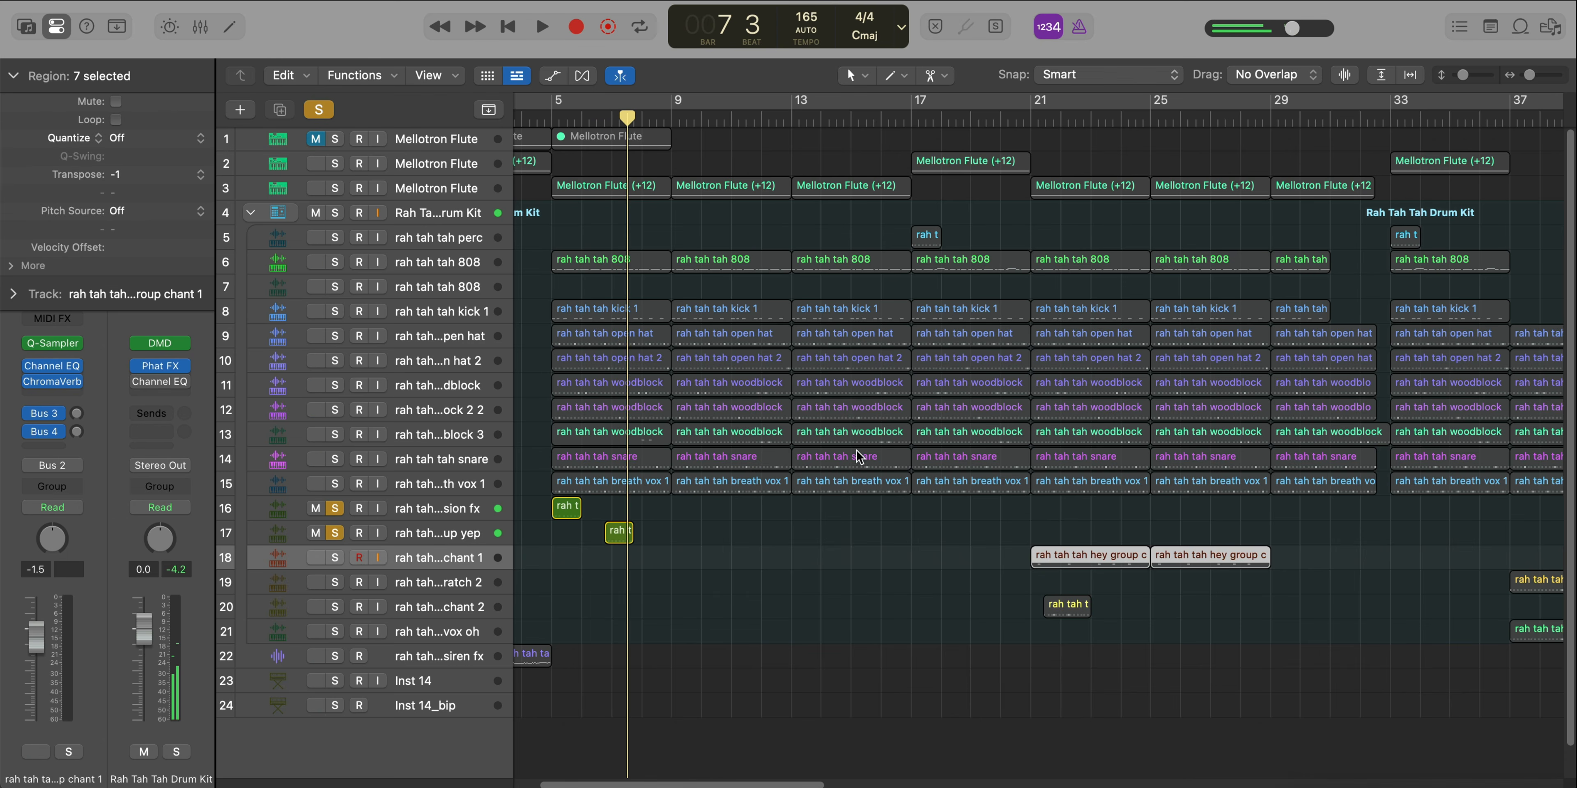
Set a cycle range from bar 21 to 28 and play the hey group chant 1 and 2 tracks soloed
drag(1060, 109, 1241, 109)
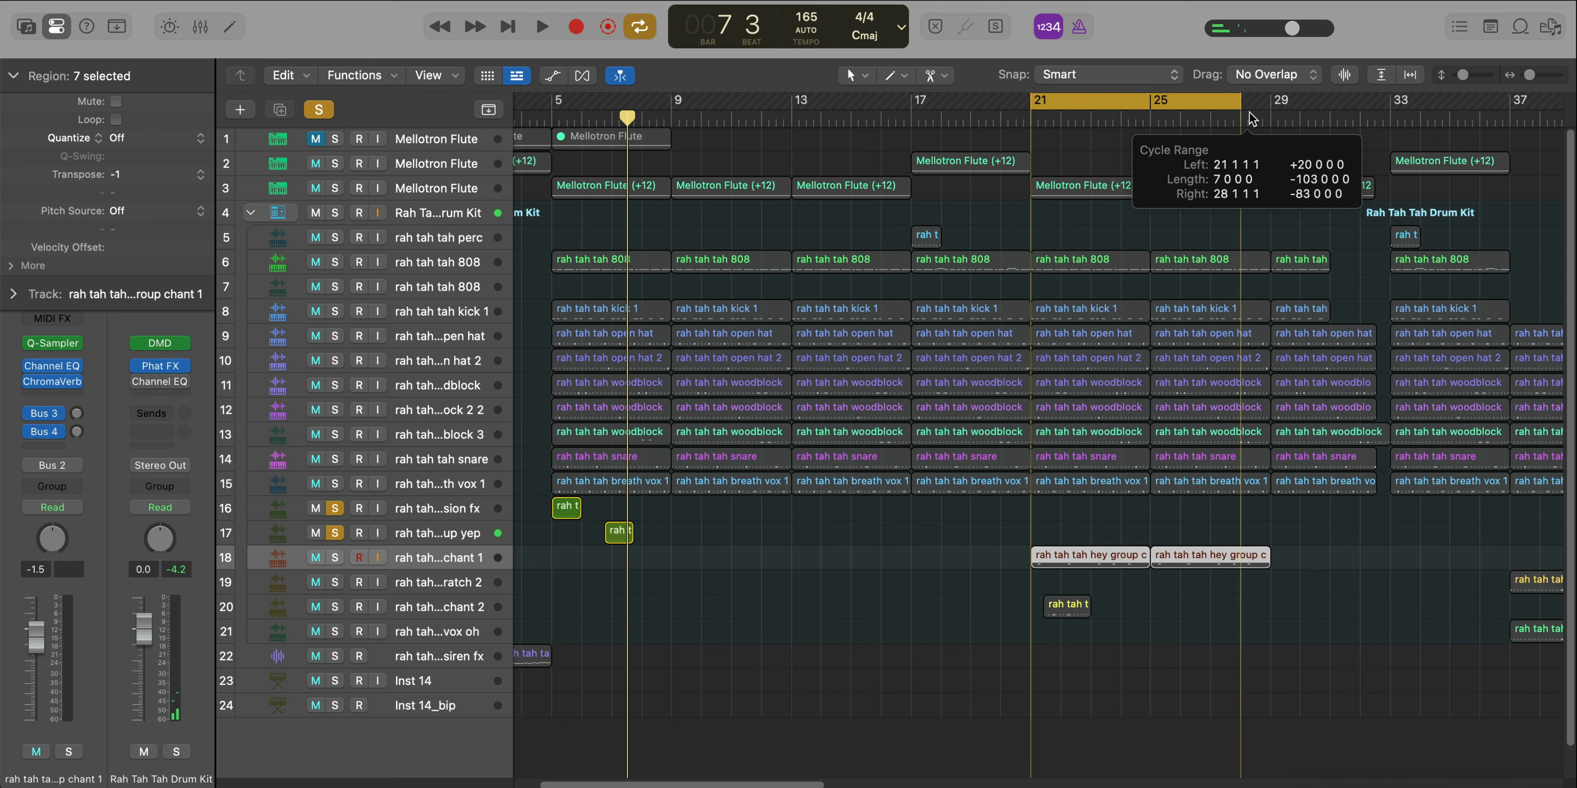
key(space)
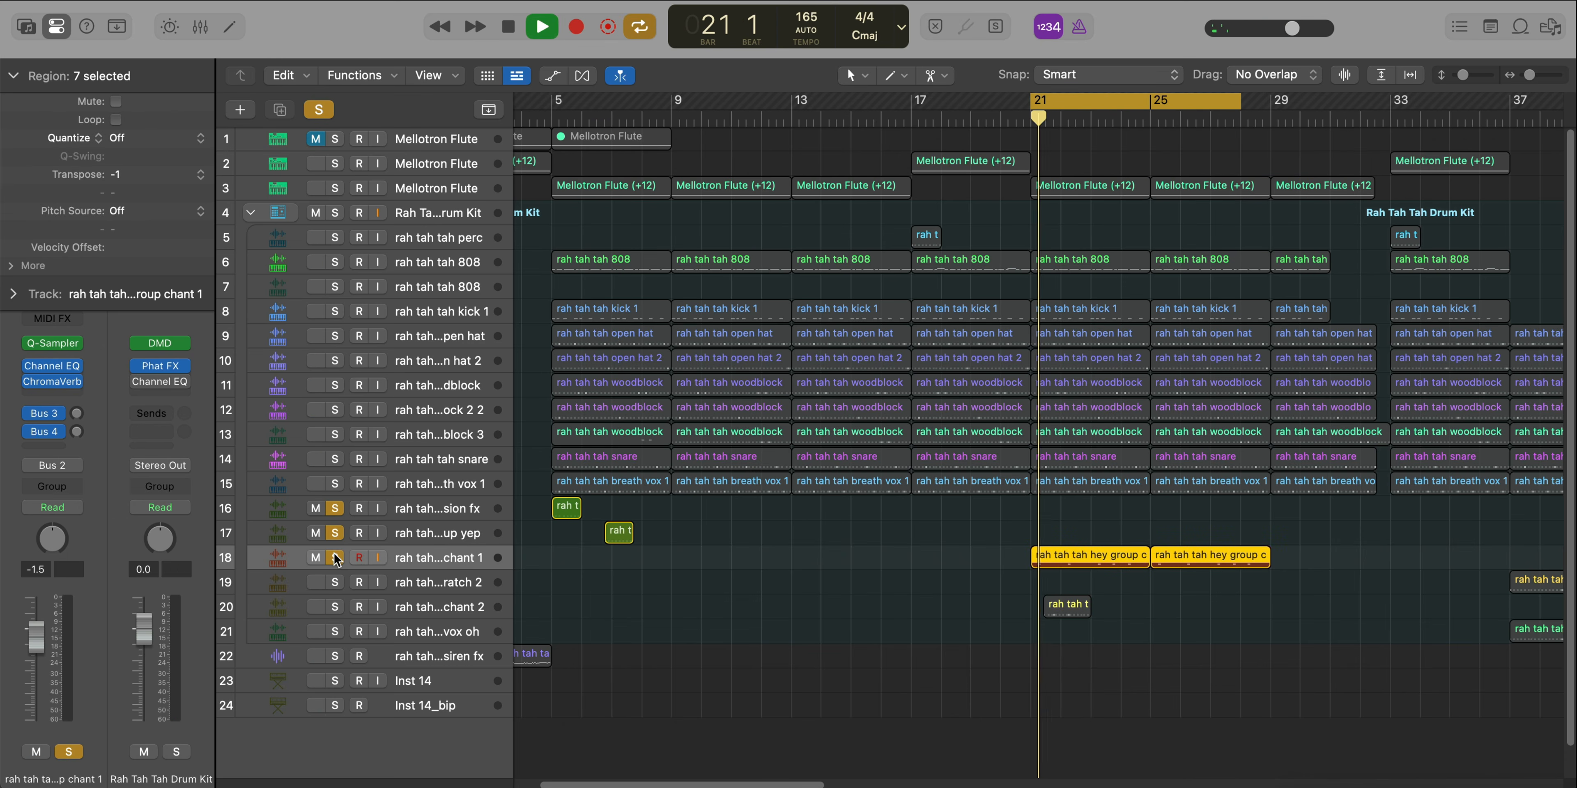
click(334, 606)
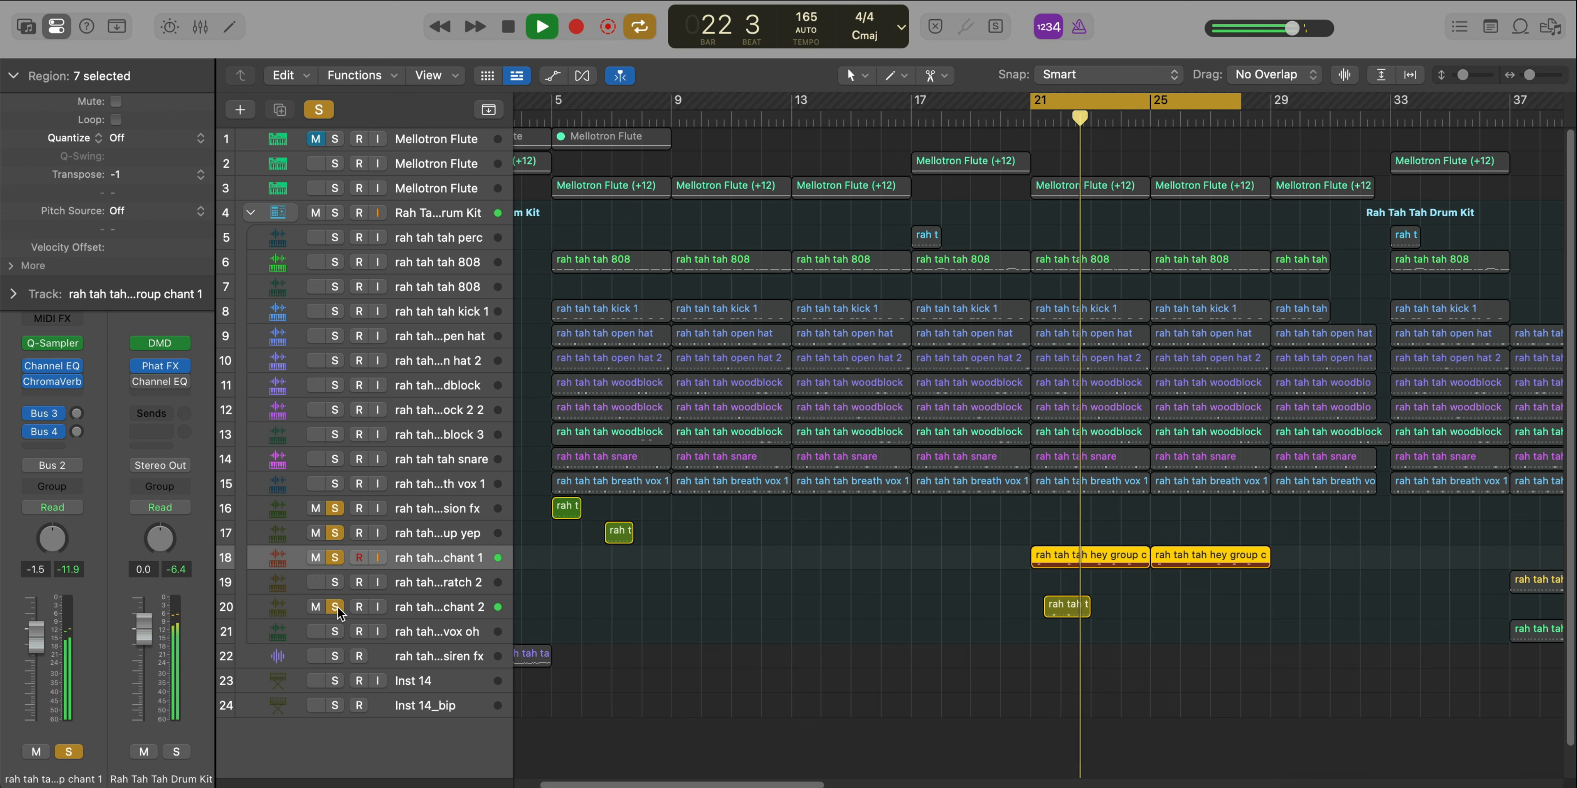
scroll(612, 637, right, 5)
scroll(658, 631, right, 3)
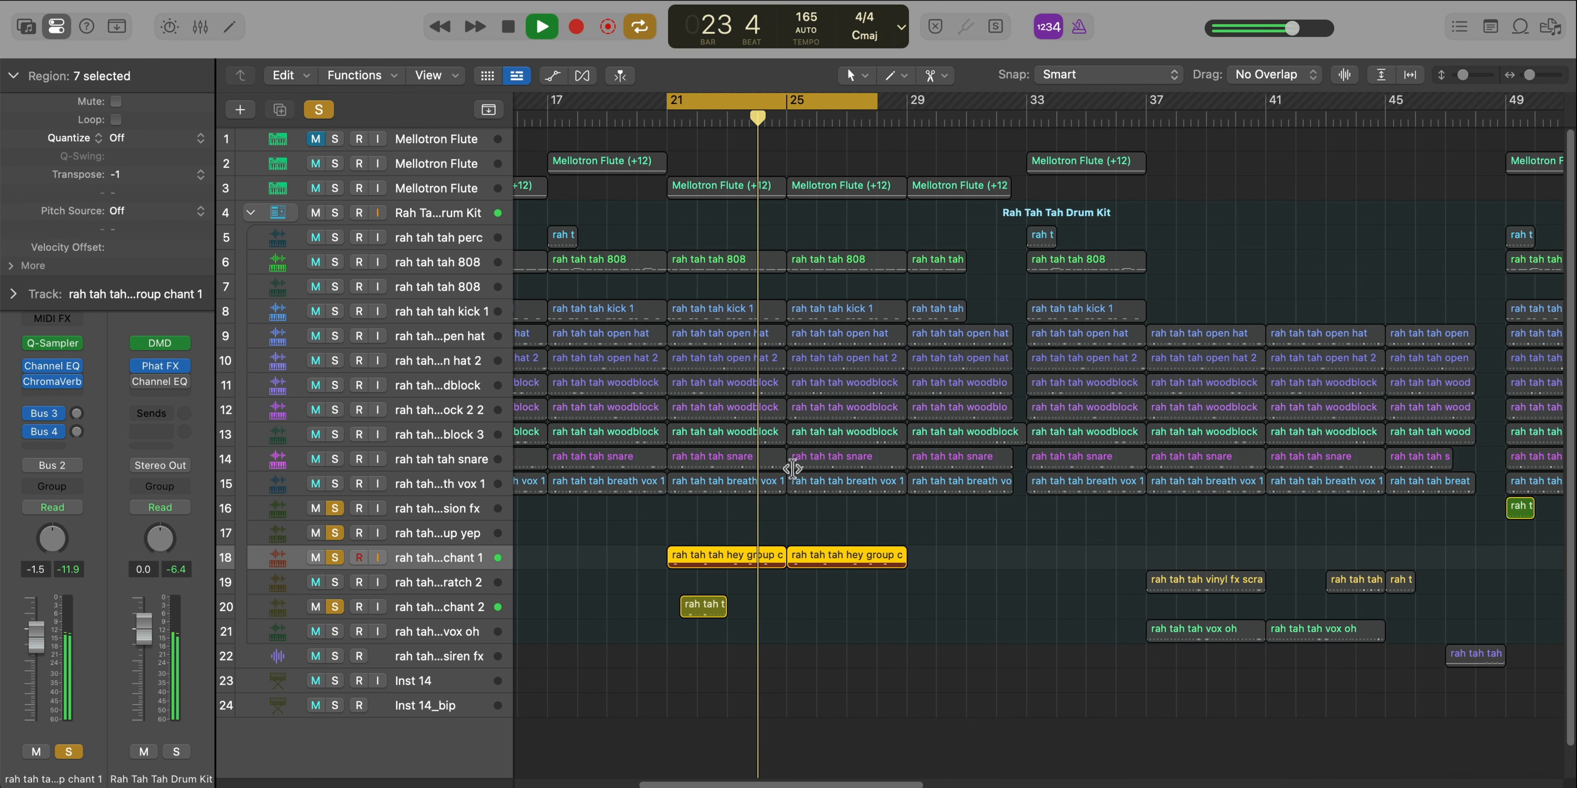
Play only the siren fx track in a cycle range starting at bar 47, then turn off the cycle and its solo
drag(772, 116, 1539, 156)
alt+click(334, 656)
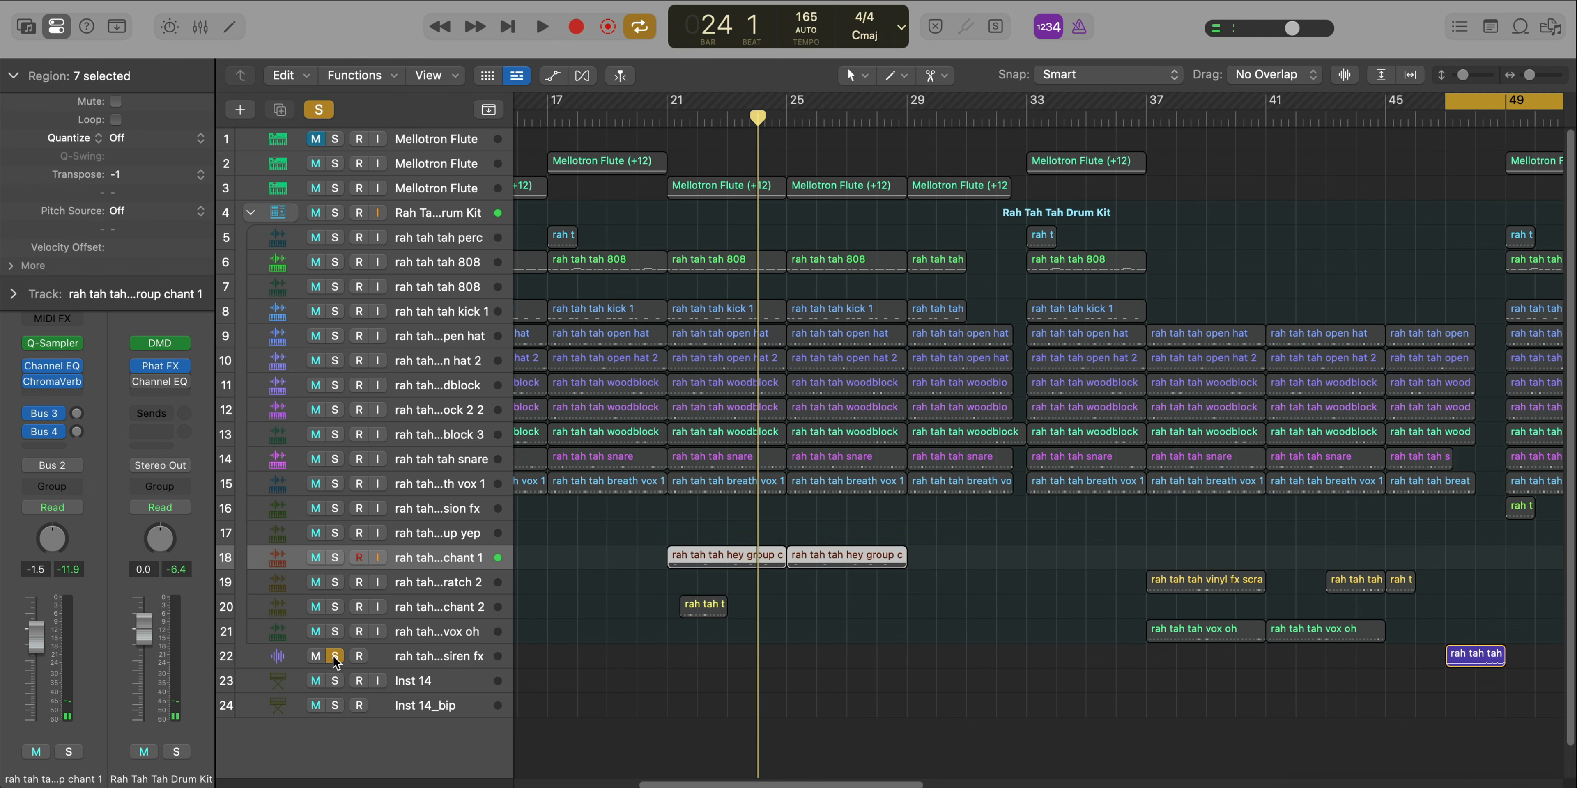
key(space)
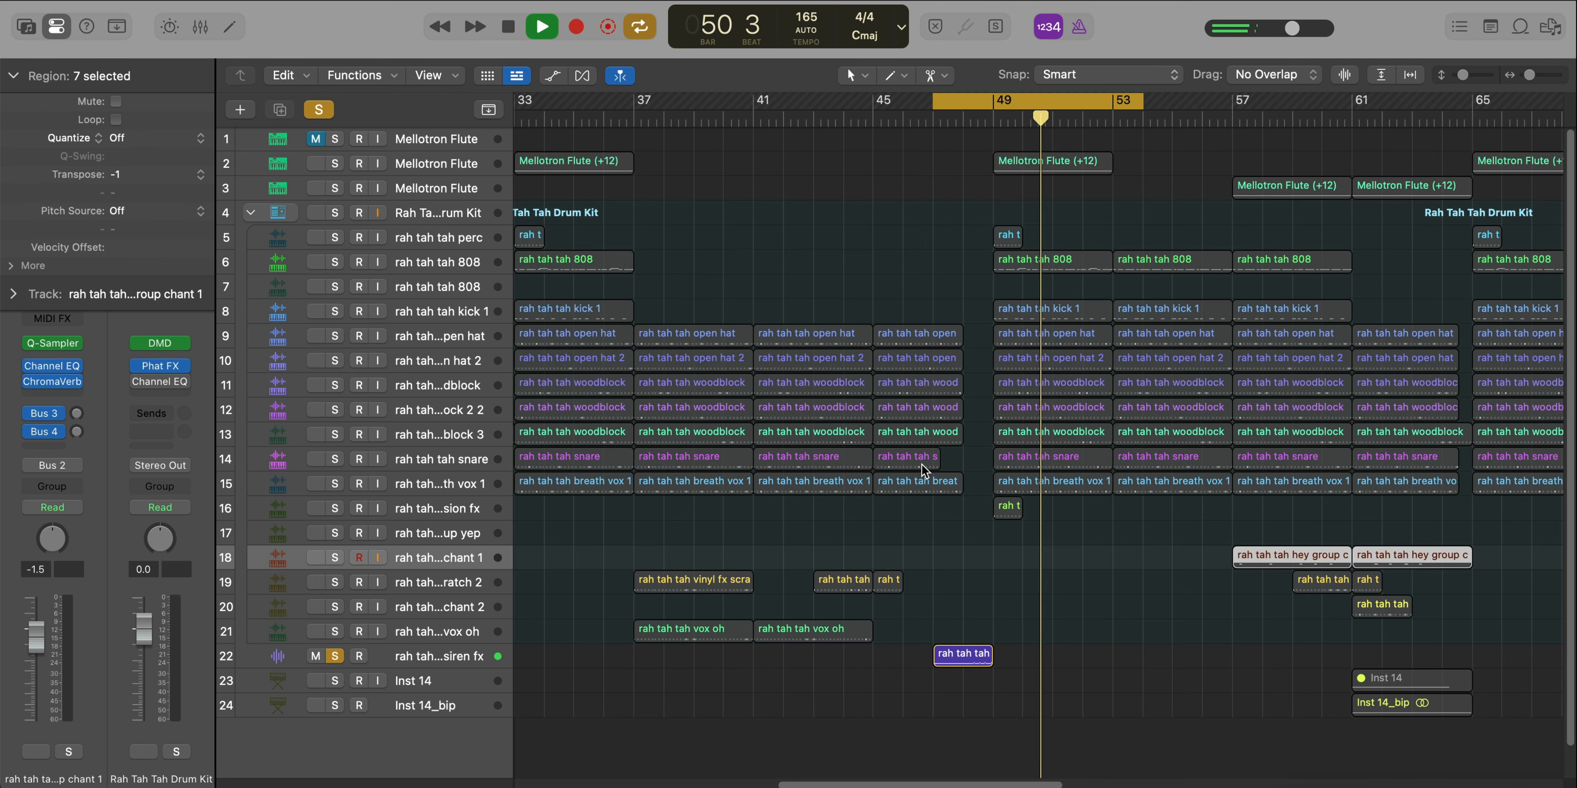
key(c)
key(super+Left)
key(super+Left)
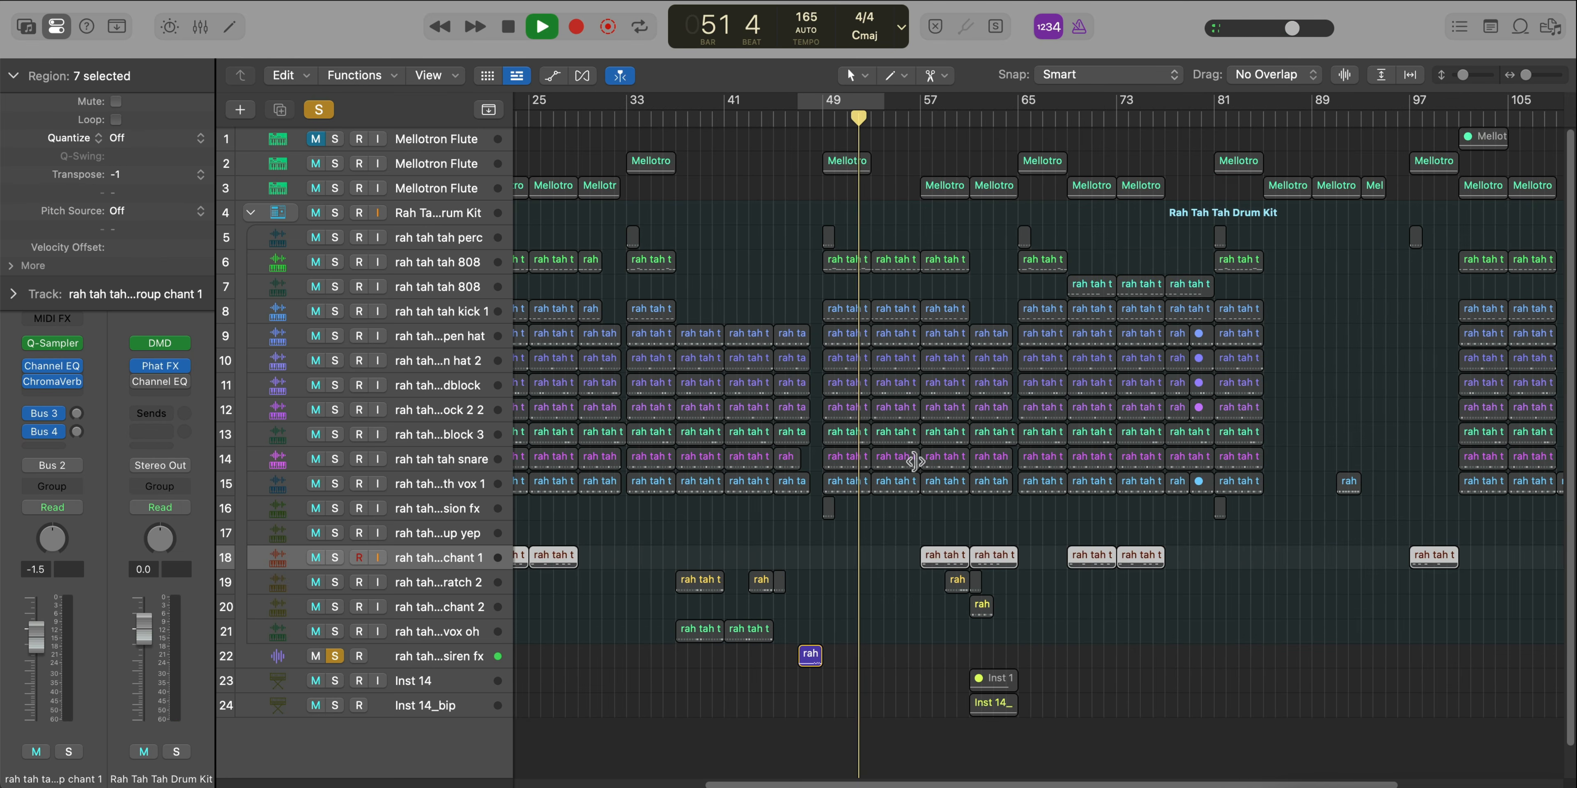
click(333, 656)
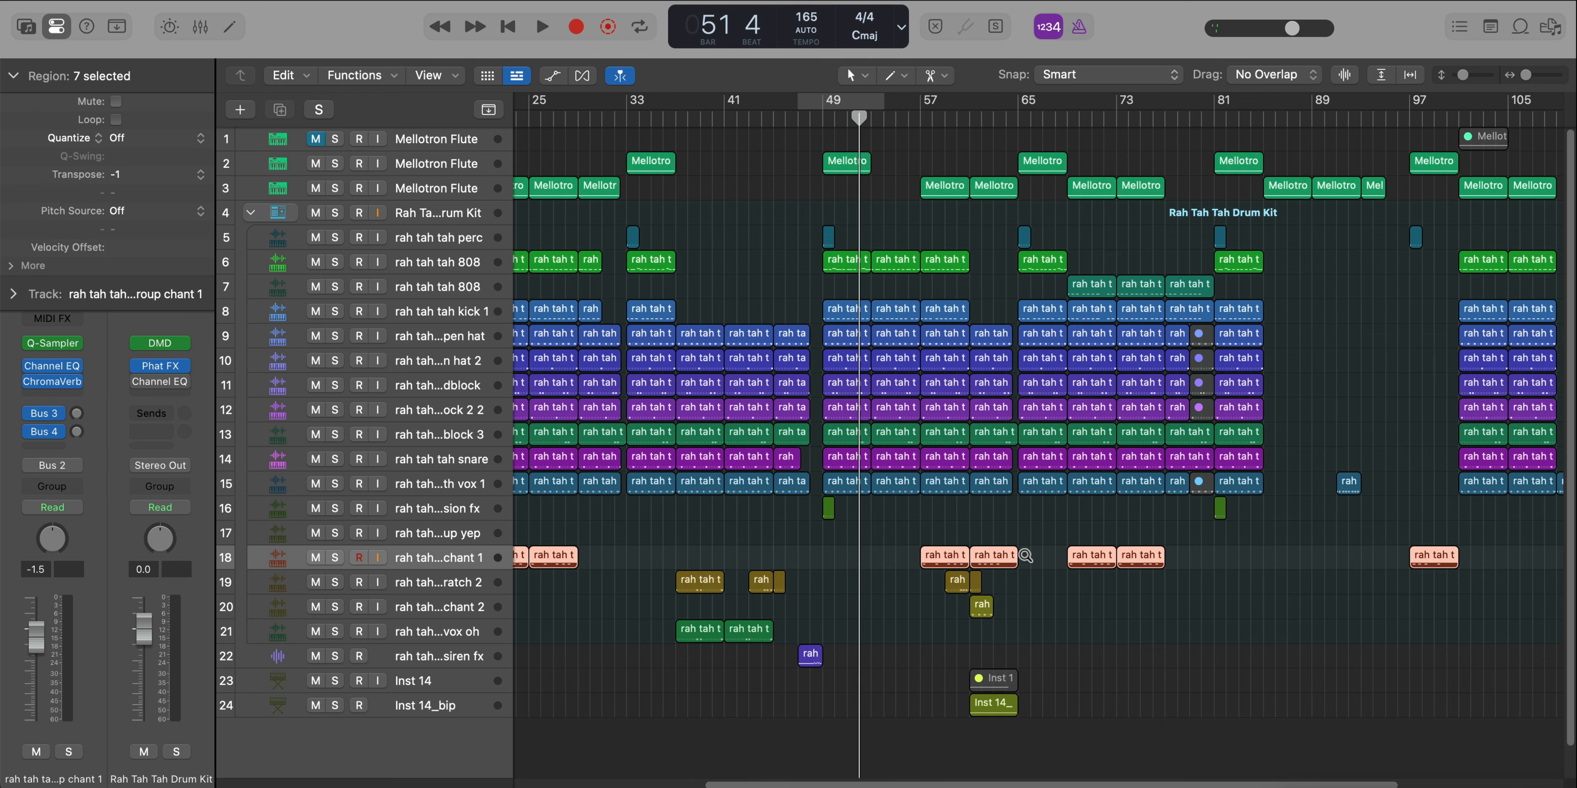
Set a cycle range from bar 68 to 81 and select the regions on the second 808 track
scroll(1026, 556, down, 5)
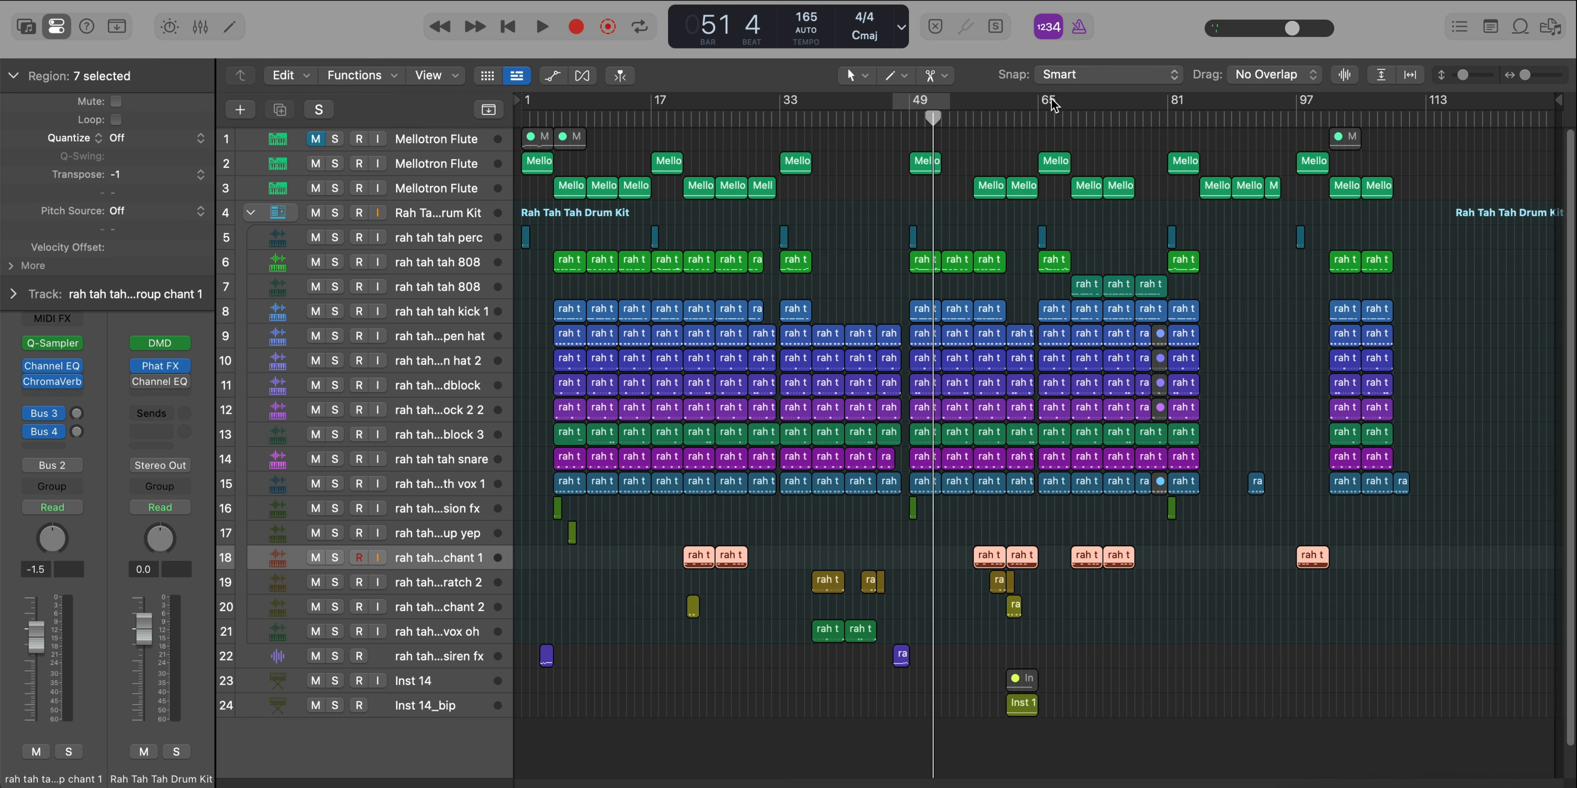
drag(1068, 105, 1167, 112)
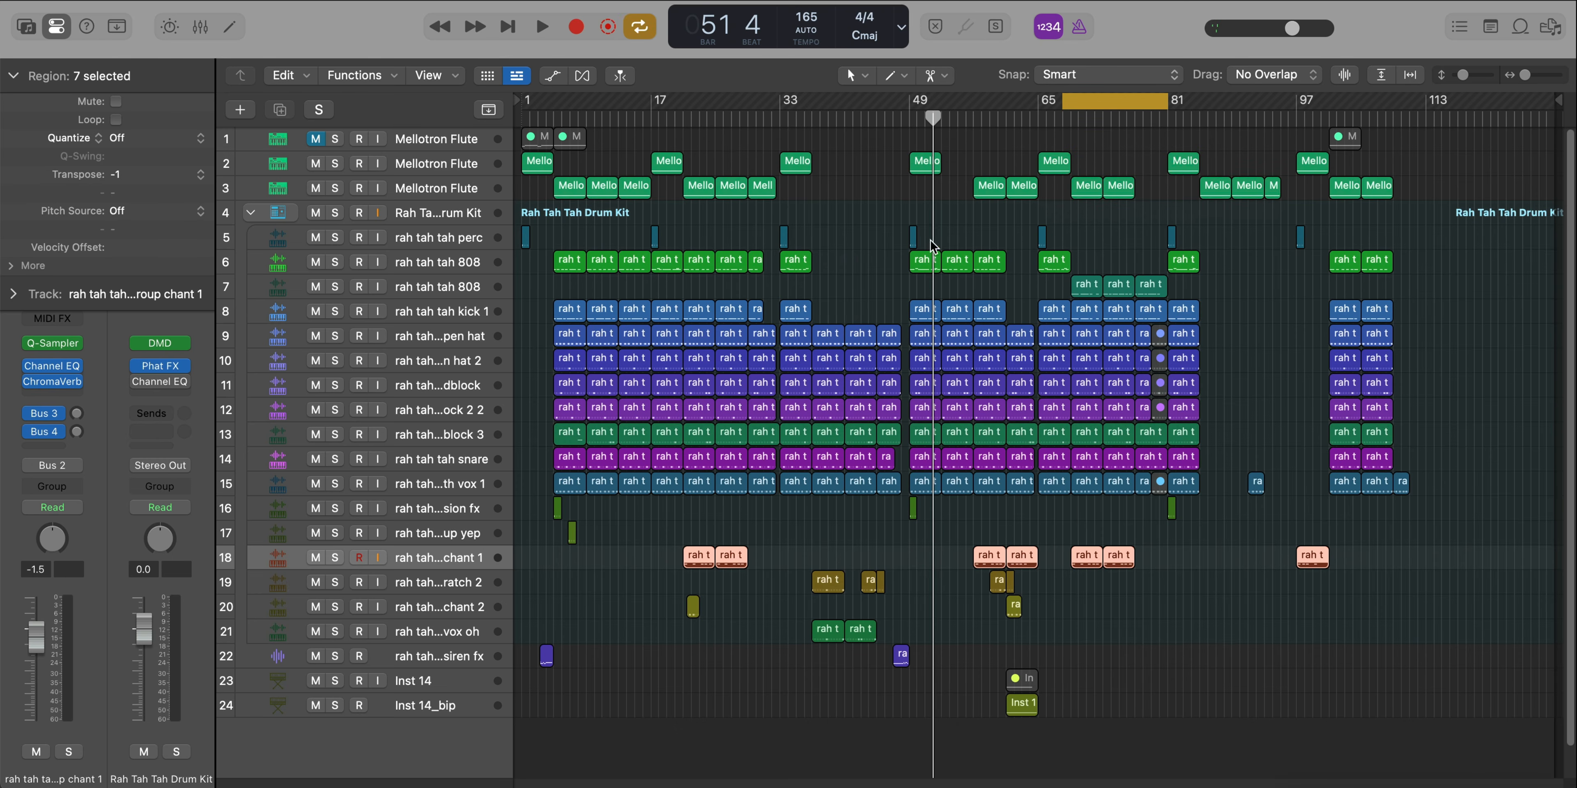
click(472, 283)
scroll(724, 320, up, 6)
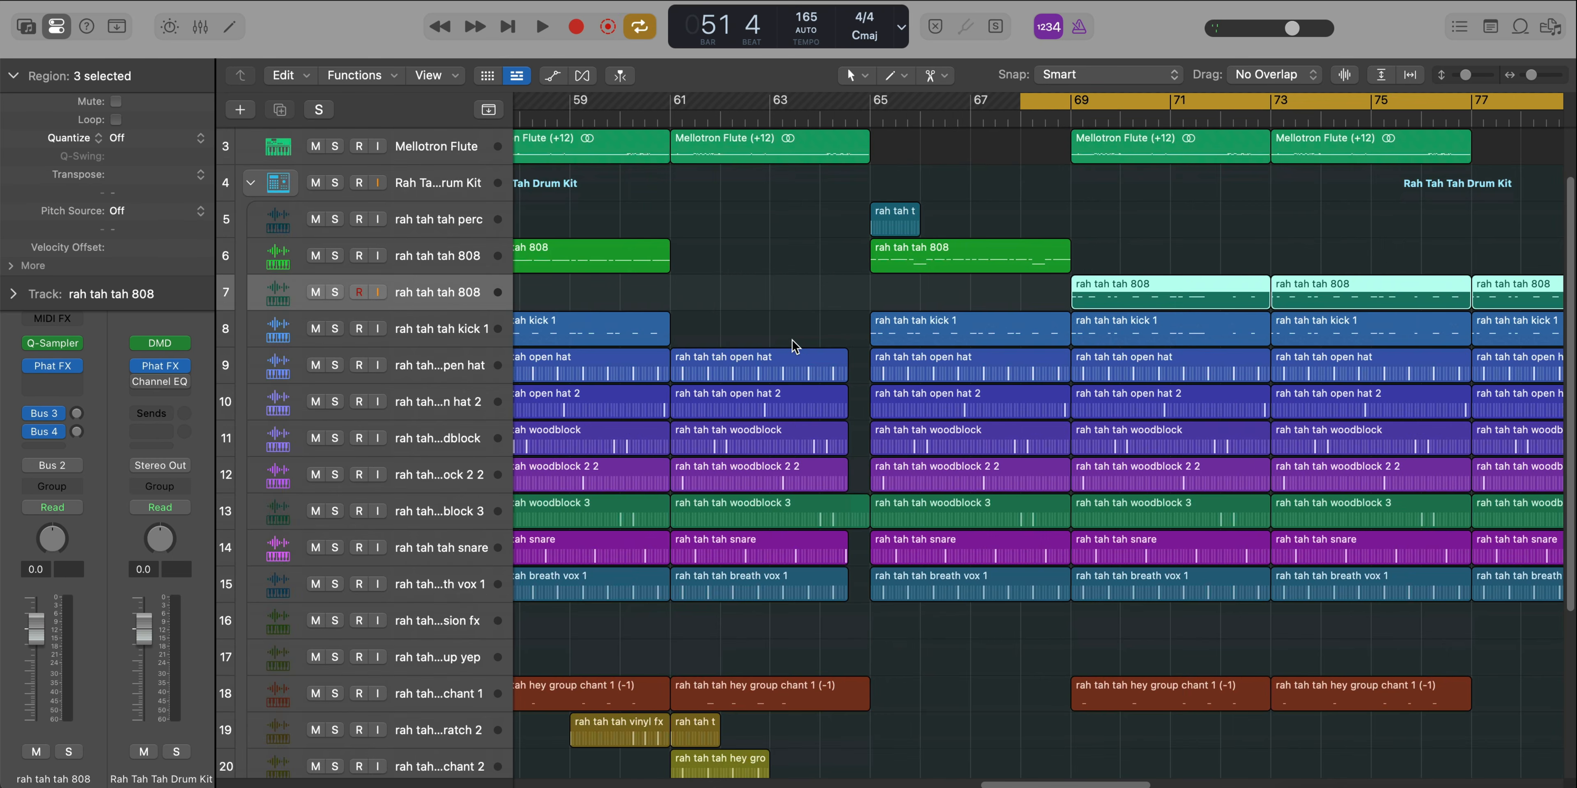
scroll(792, 335, right, 5)
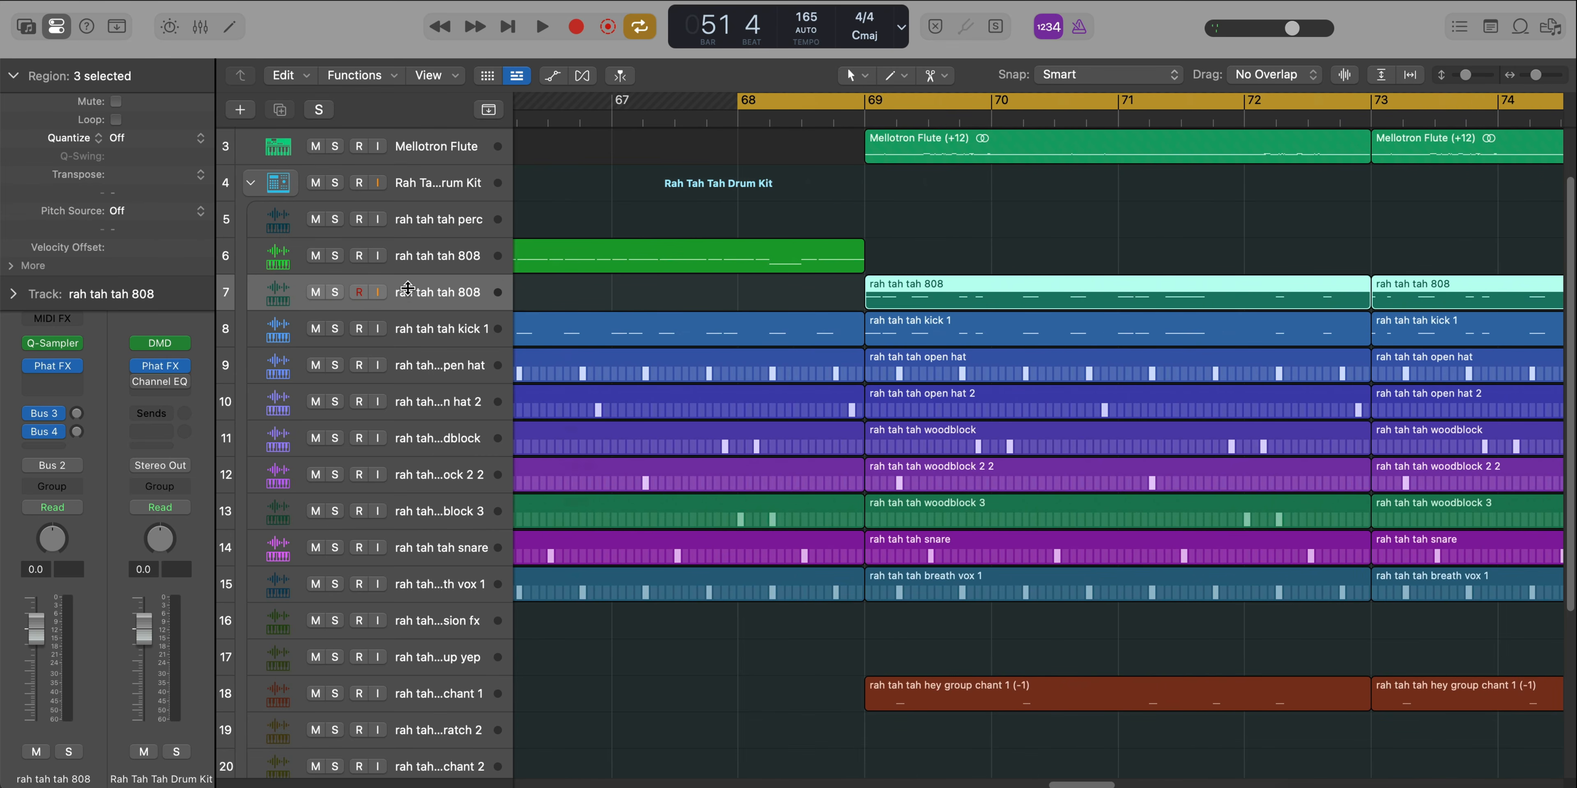
Play the section from bar 68 to hear the second 808 track with the flutes, drums and chants
key(space)
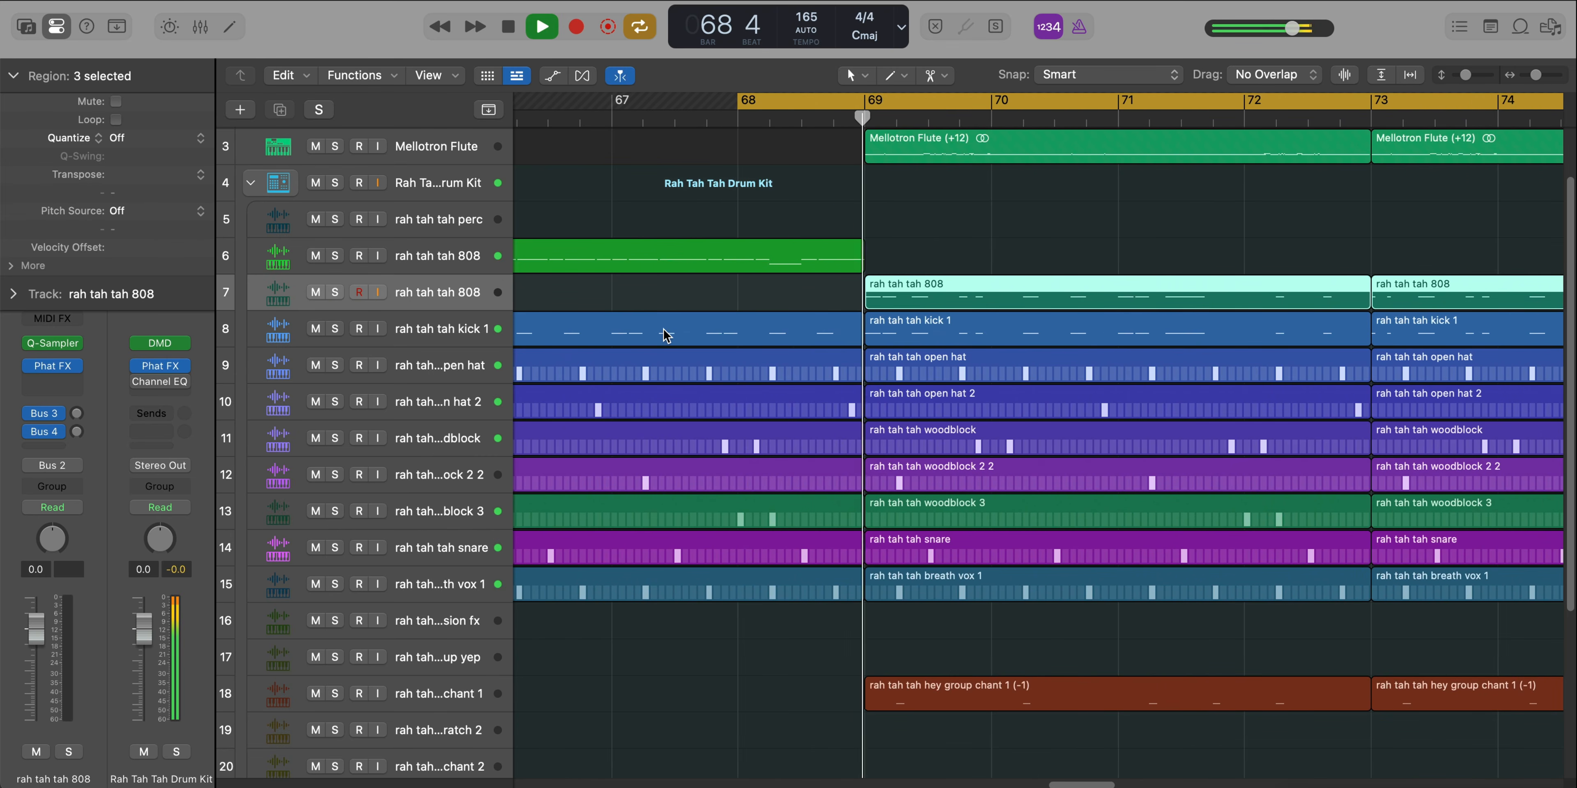
key(super+Left)
key(super+Up)
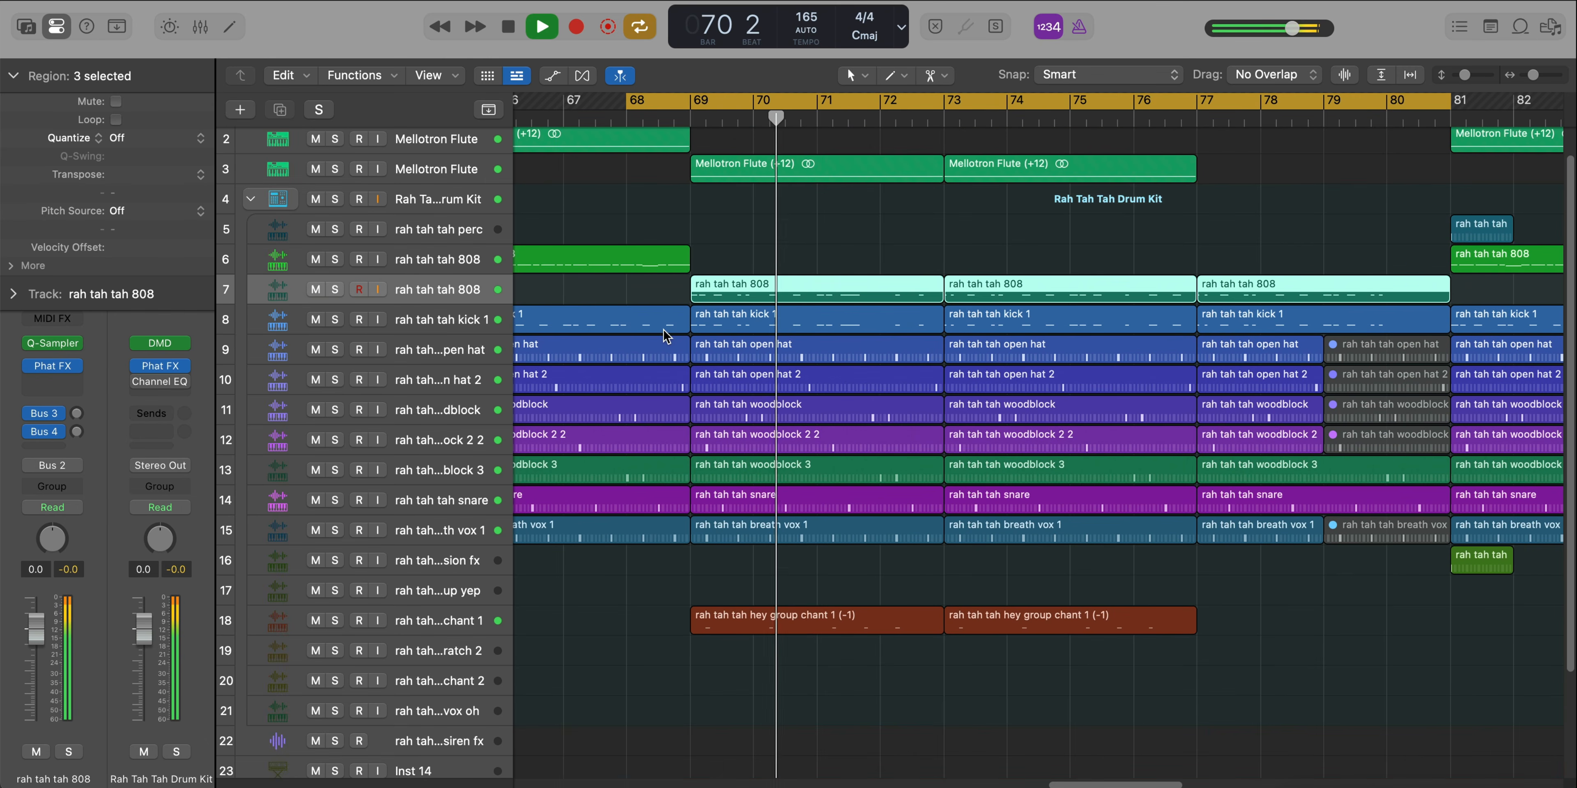
key(super+Up)
key(super+Left)
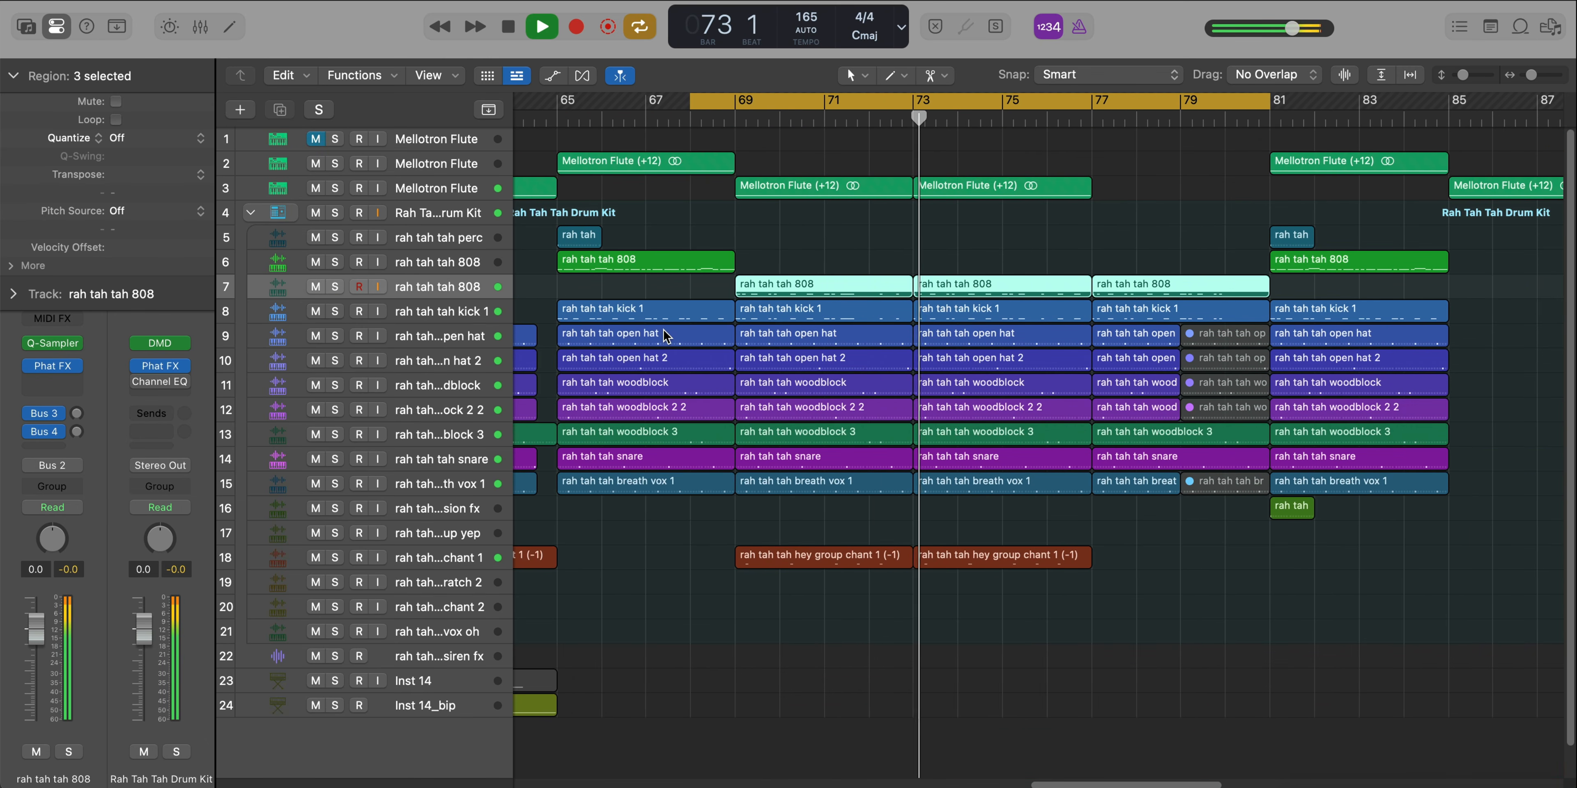
key(super+Left)
key(super+Left)
key(super+Left)
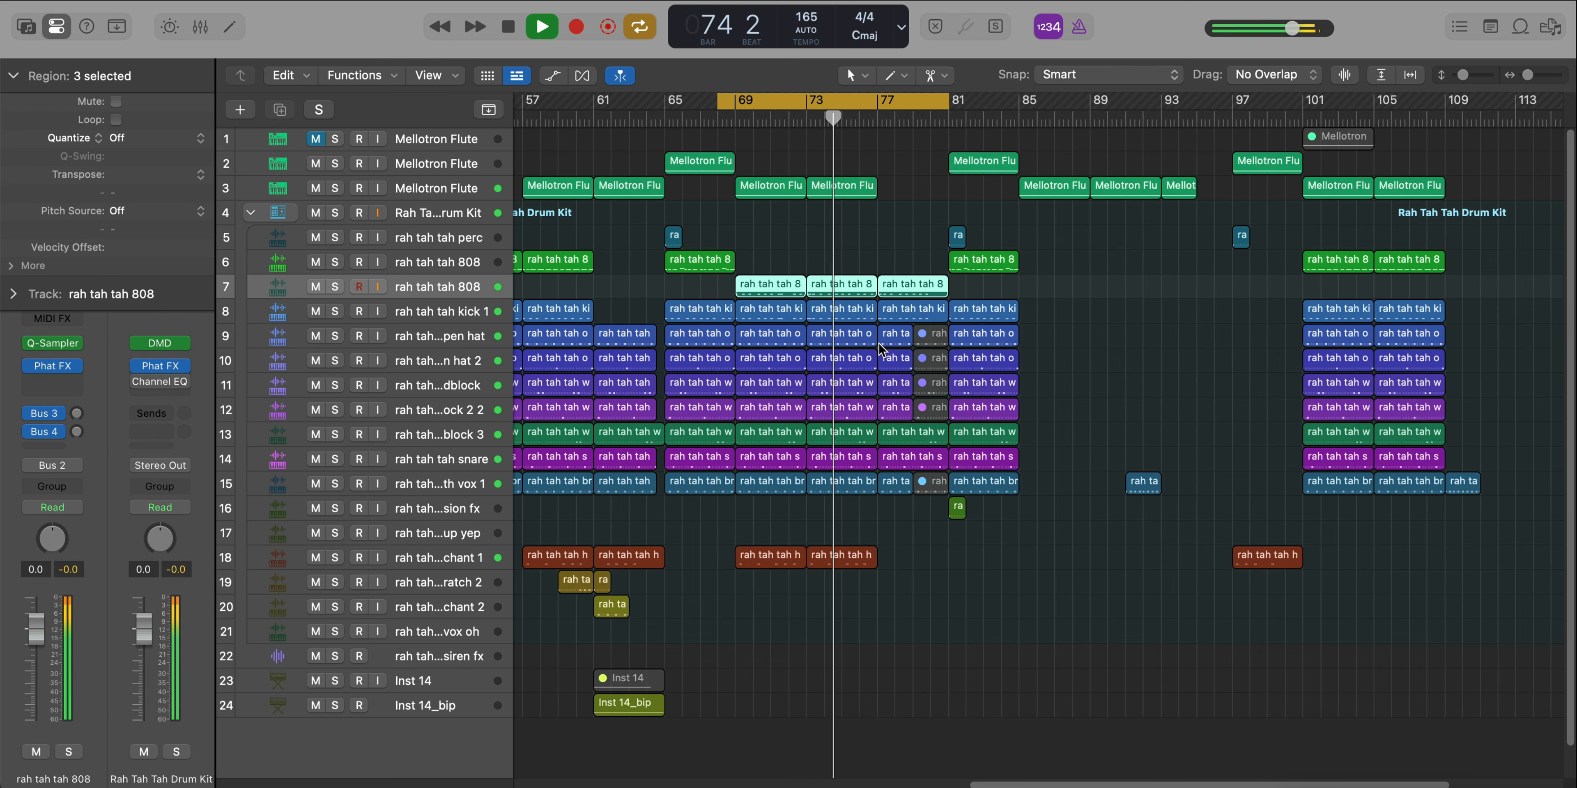